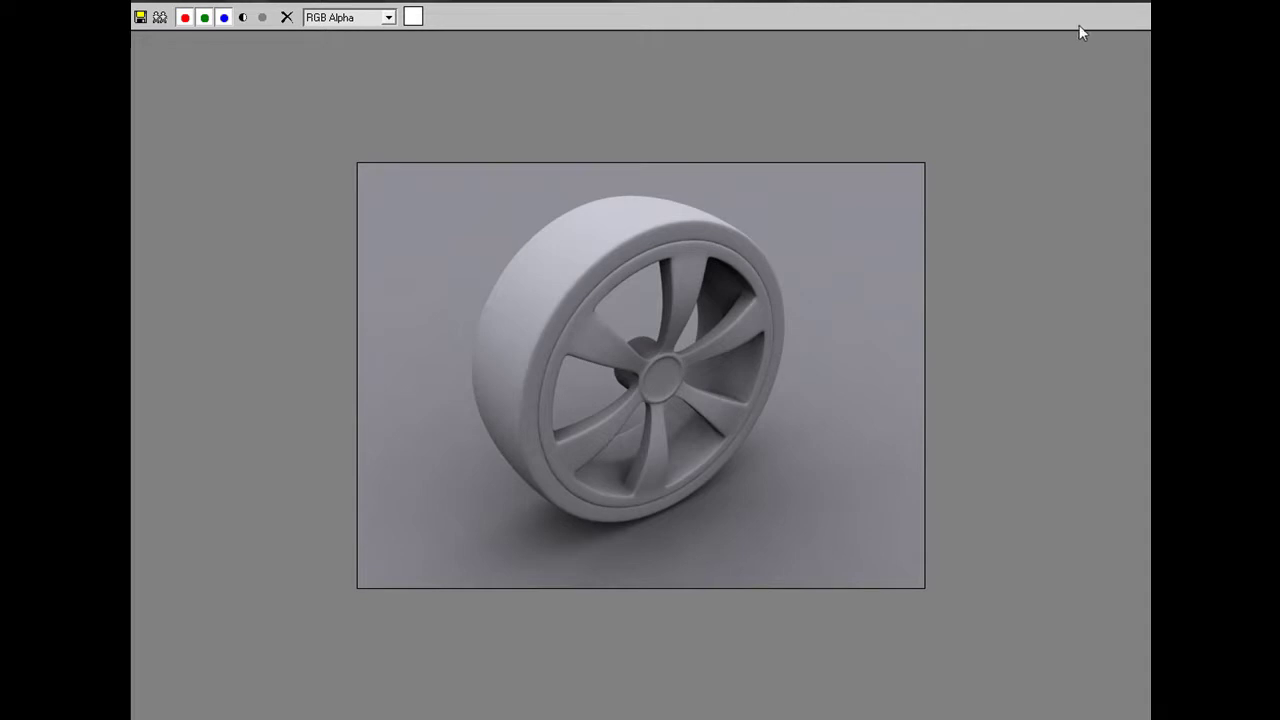
Step: Leave the wheel render and check the brake disk reference image's dimensions on the desktop, then return to the wheel scene
{"action": "left_click", "coordinate": [1125, 4]}
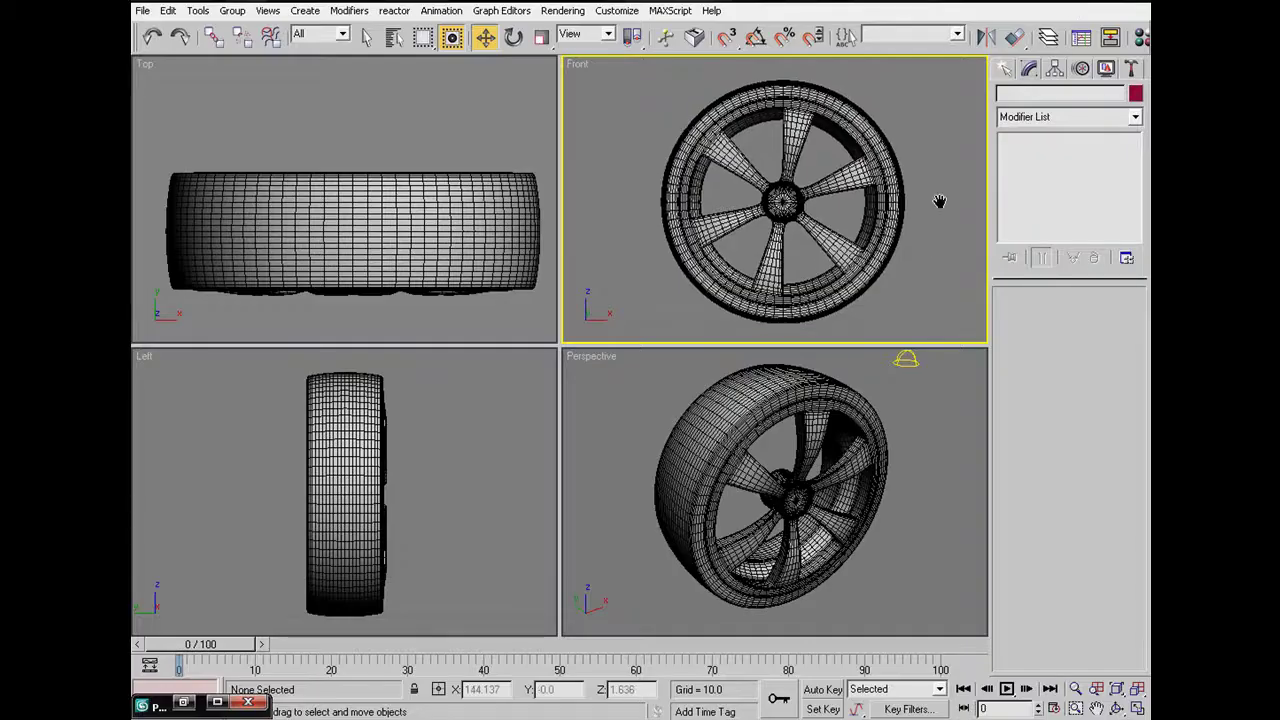
{"action": "middle_click_drag", "start_coordinate": [763, 248], "coordinate": [758, 240]}
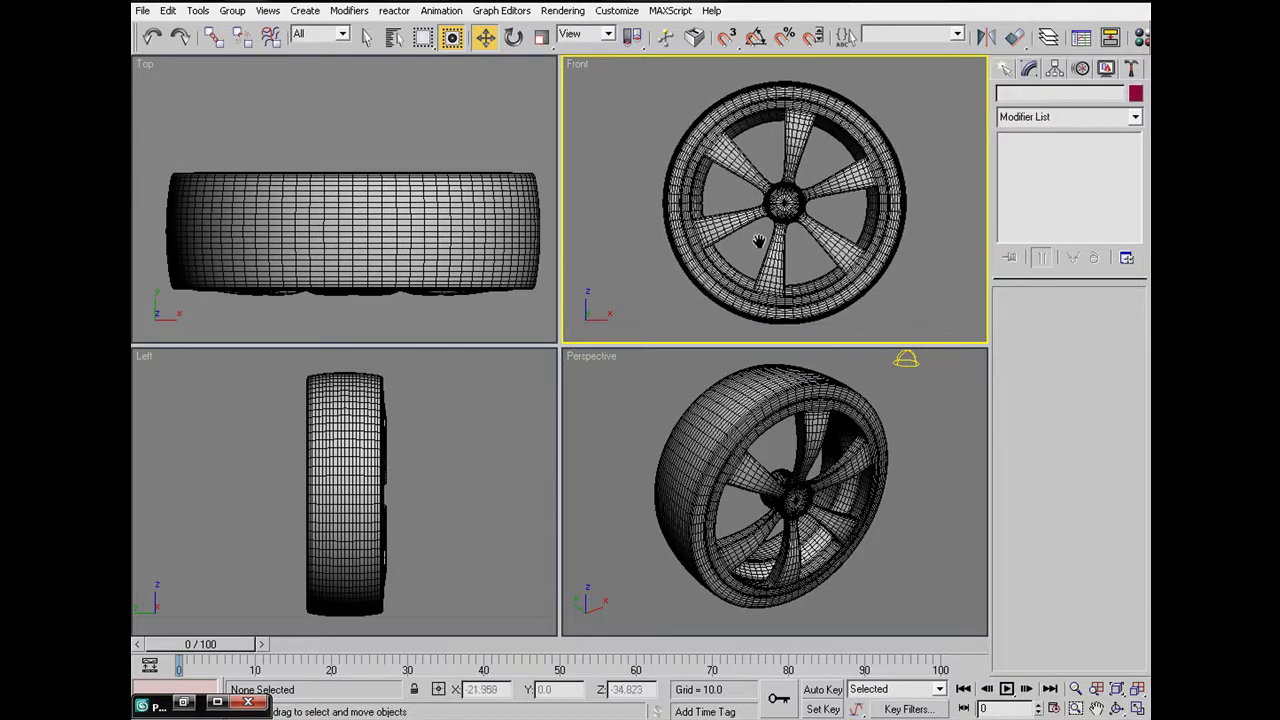
{"action": "left_click", "coordinate": [1005, 68]}
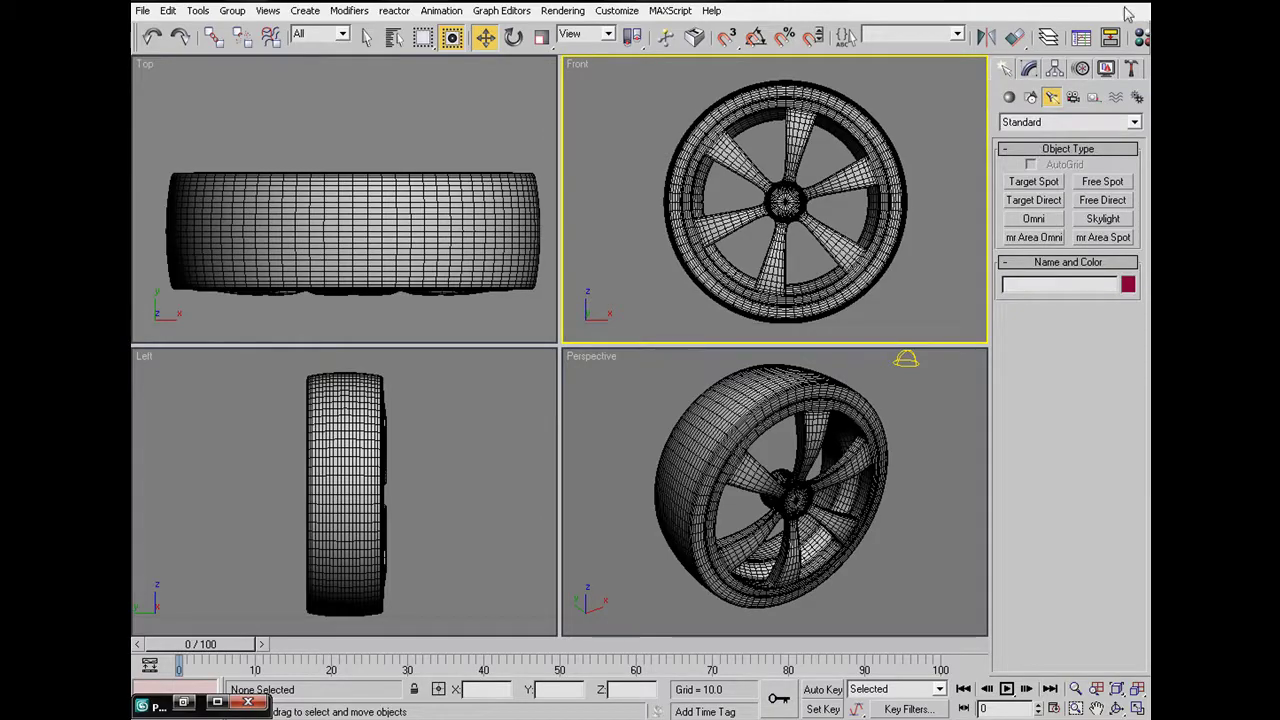
{"action": "left_click", "coordinate": [1080, 3]}
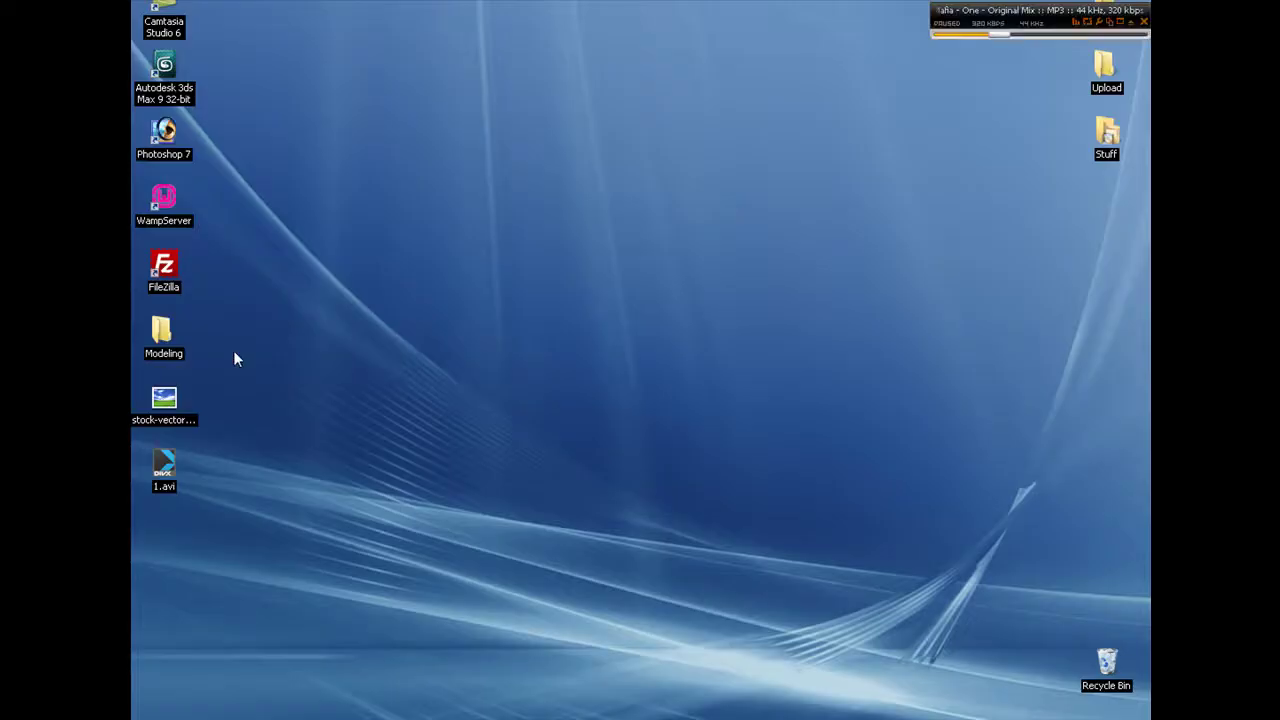
{"action": "left_click", "coordinate": [160, 417]}
{"action": "double_click", "coordinate": [160, 417]}
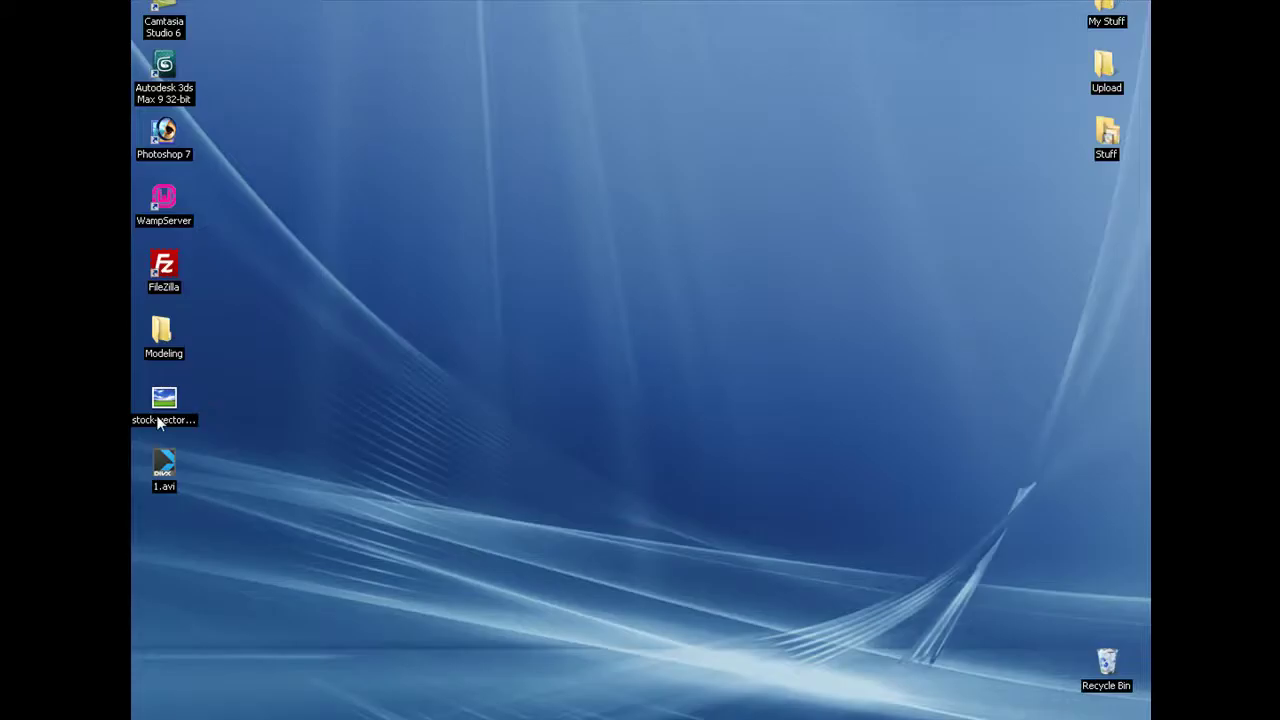
{"action": "left_click", "coordinate": [158, 421]}
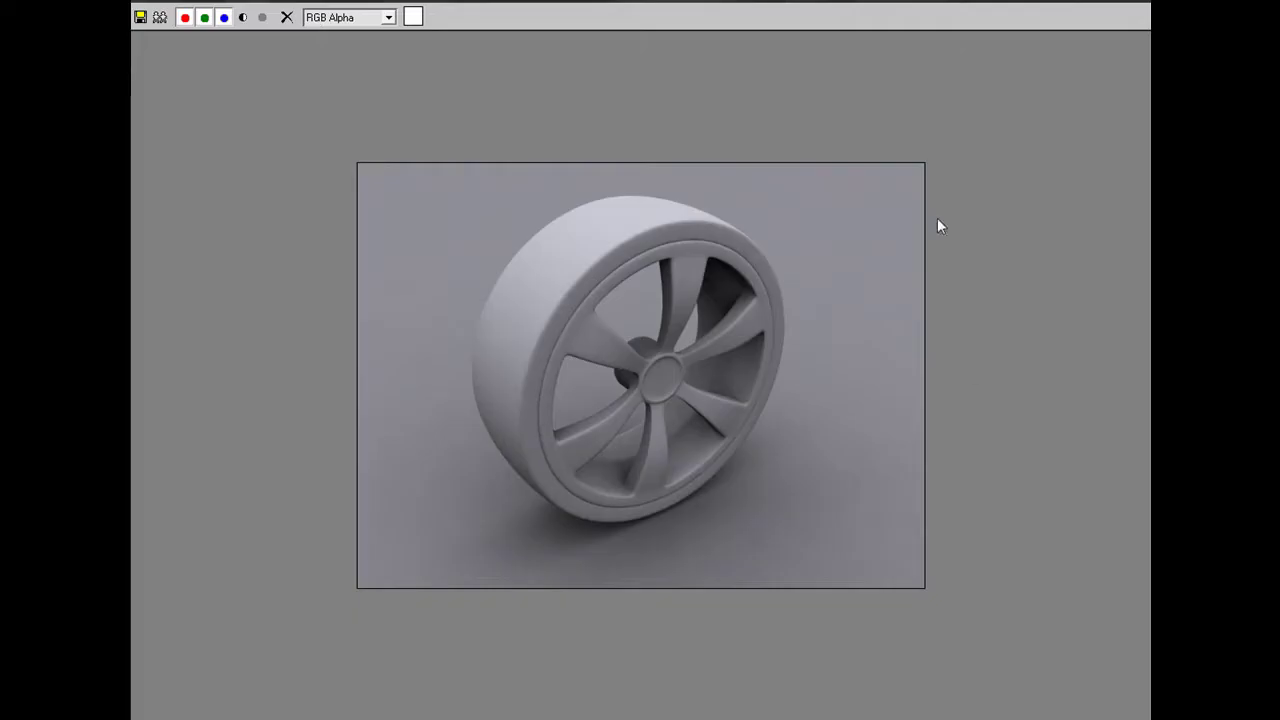
{"action": "left_click", "coordinate": [1070, 2]}
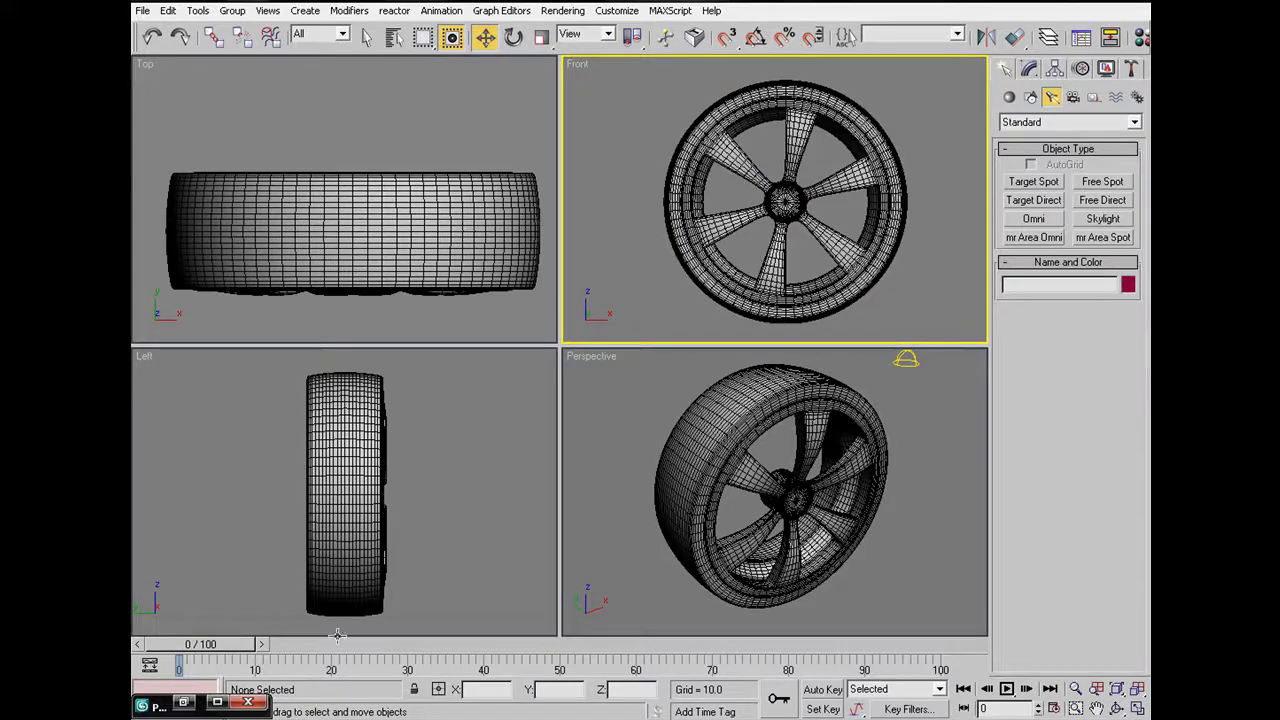
Step: Create a rectangular plane about 264 wide in the Front view, covering the whole wheel
{"action": "left_click", "coordinate": [1009, 98]}
{"action": "left_click", "coordinate": [1103, 256]}
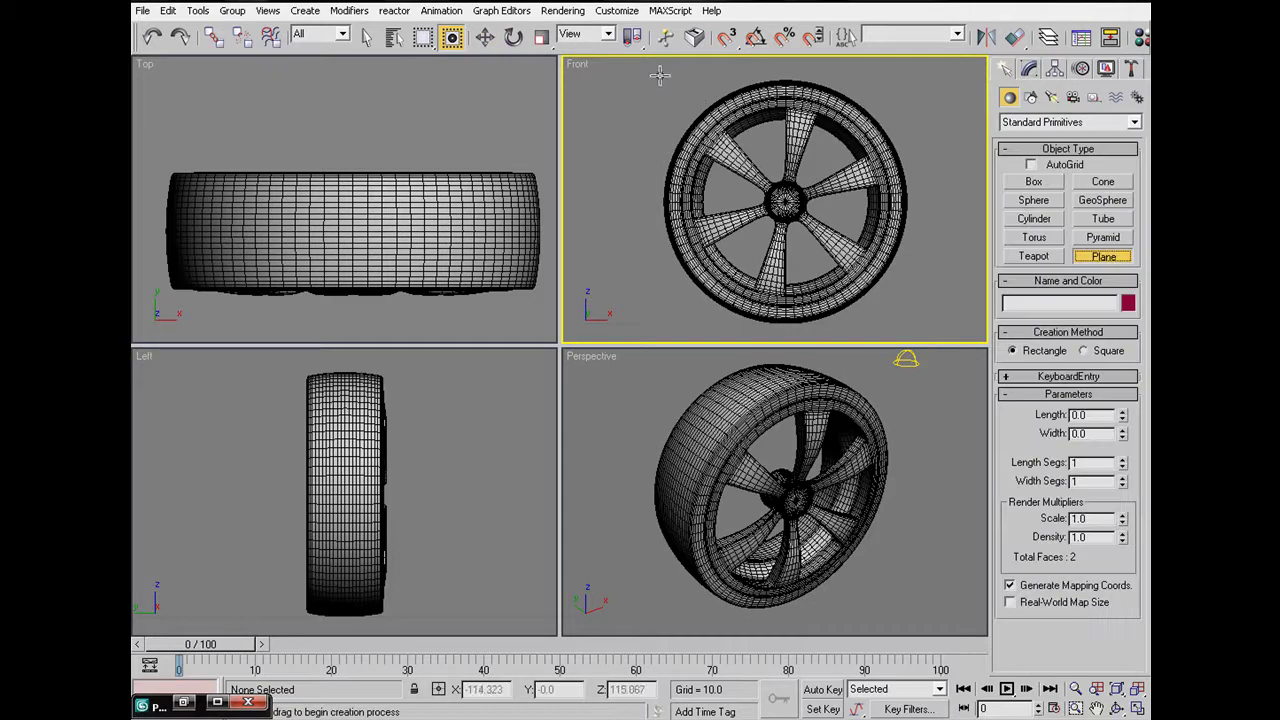
{"action": "left_click_drag", "start_coordinate": [650, 72], "coordinate": [939, 327]}
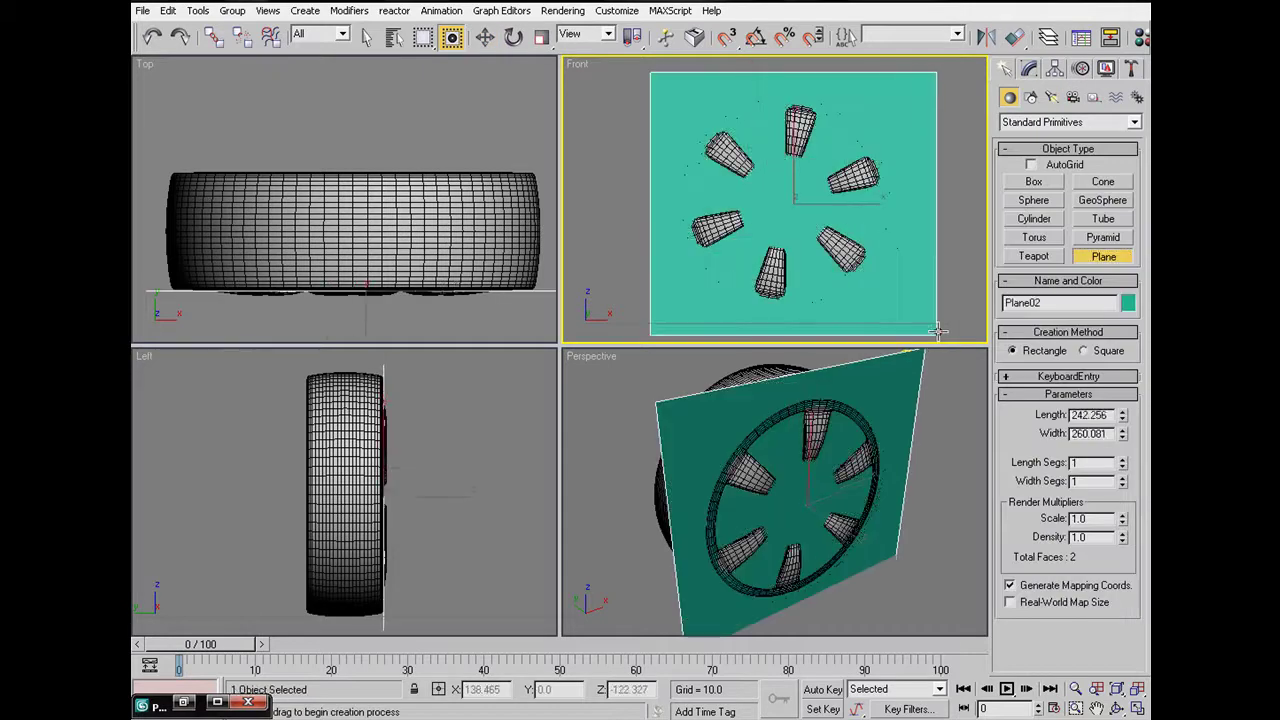
Step: Set the new plane's length to 450 and its width to 427
{"action": "double_click", "coordinate": [1092, 415]}
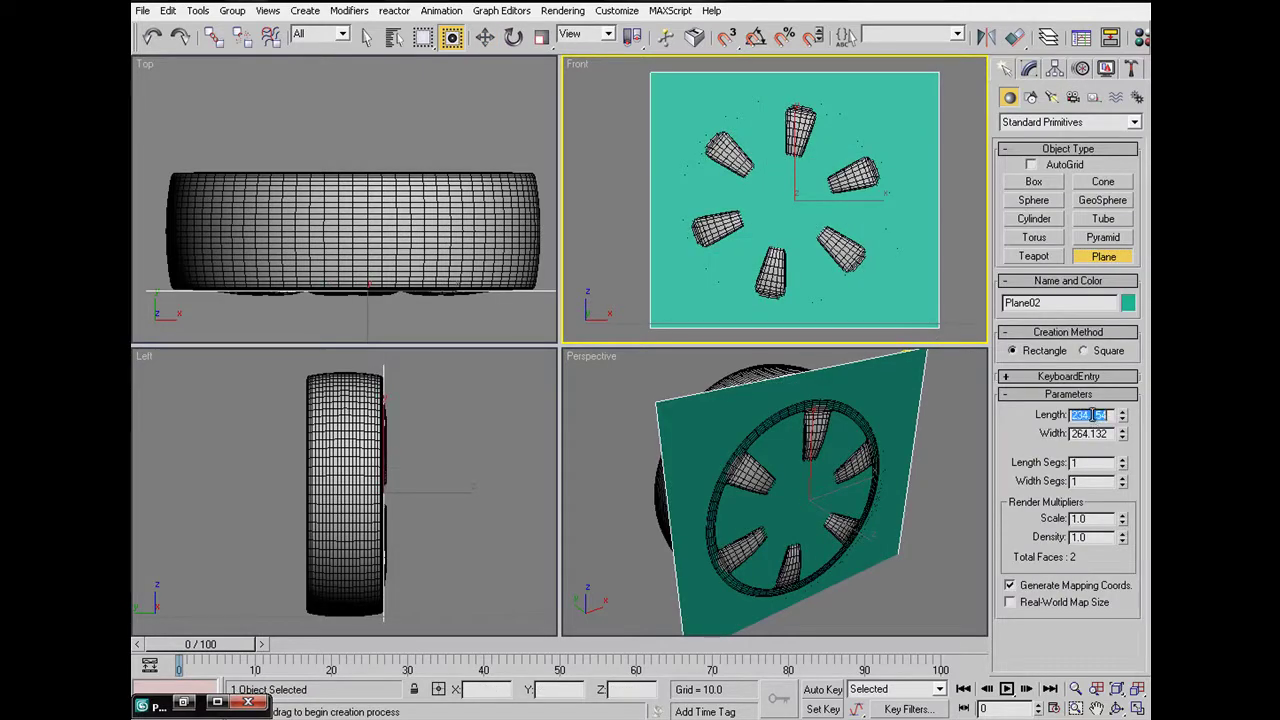
{"action": "type", "text": "50"}
{"action": "key", "text": "Tab"}
{"action": "double_click", "coordinate": [1093, 414]}
{"action": "key", "text": "Tab"}
{"action": "type", "text": "42"}
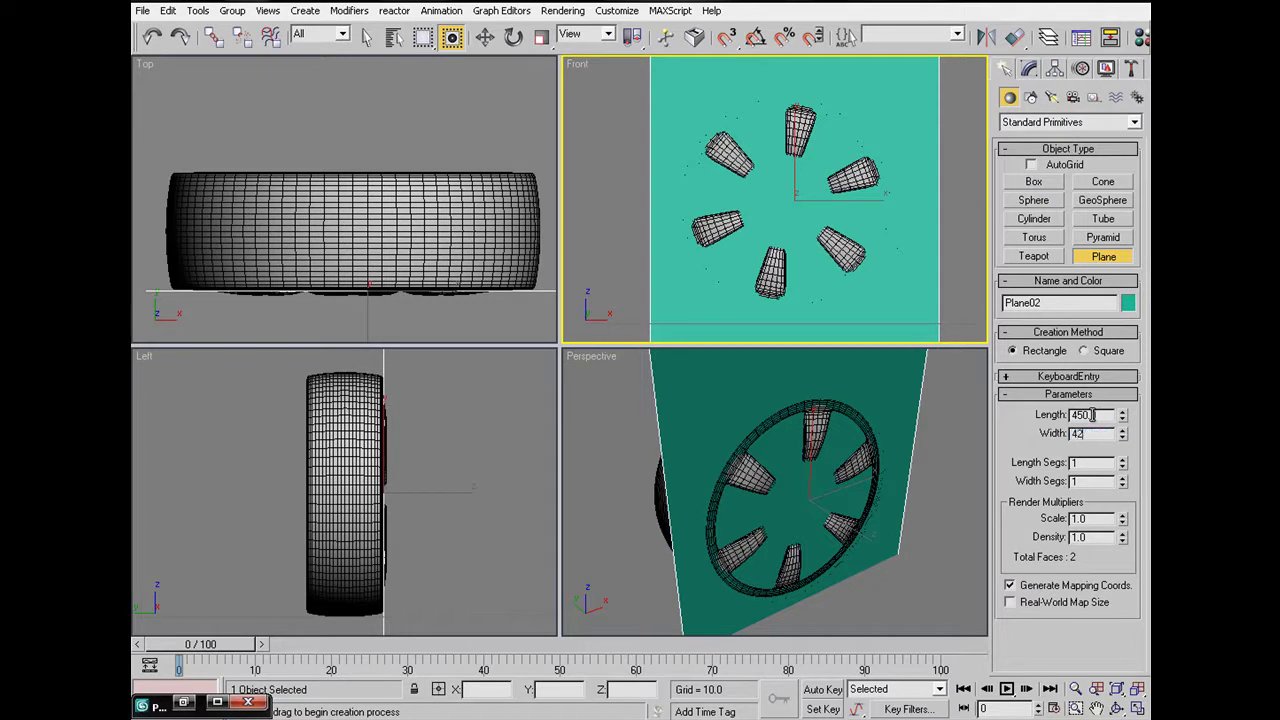
{"action": "key", "text": "Return"}
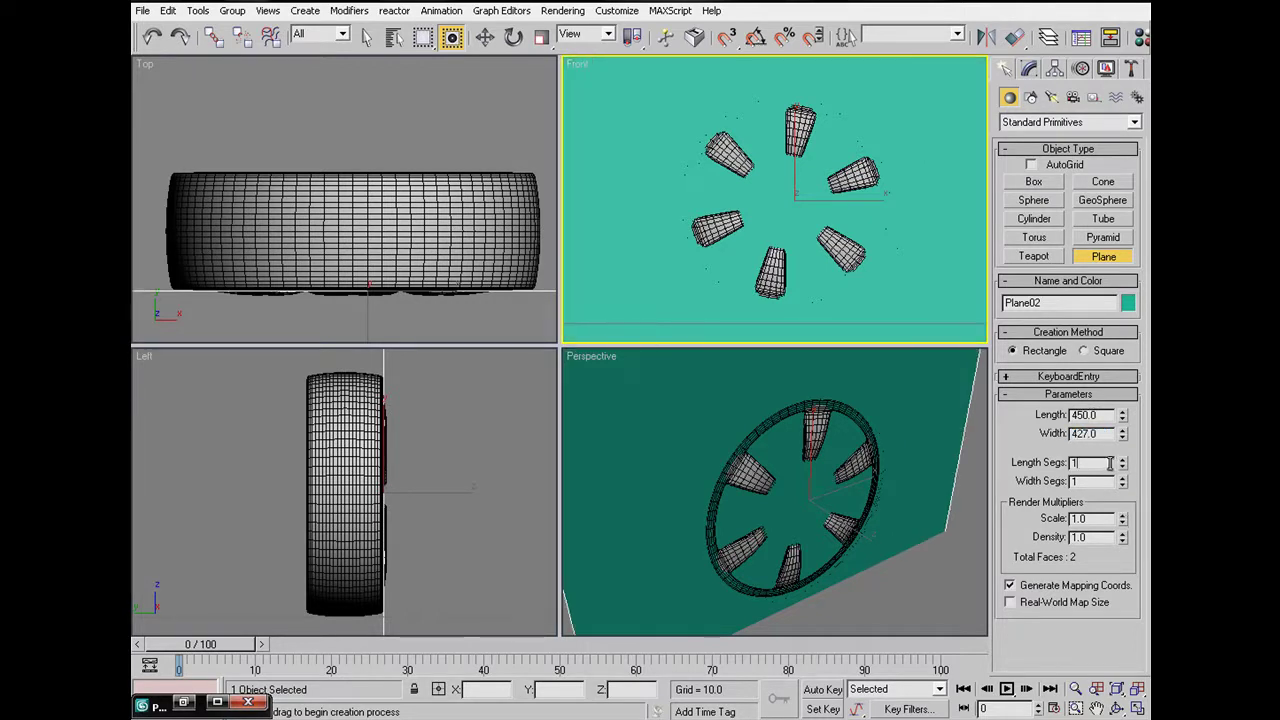
Step: Center the new plane on the world origin by zeroing its X, Y and Z position
{"action": "left_click", "coordinate": [890, 568]}
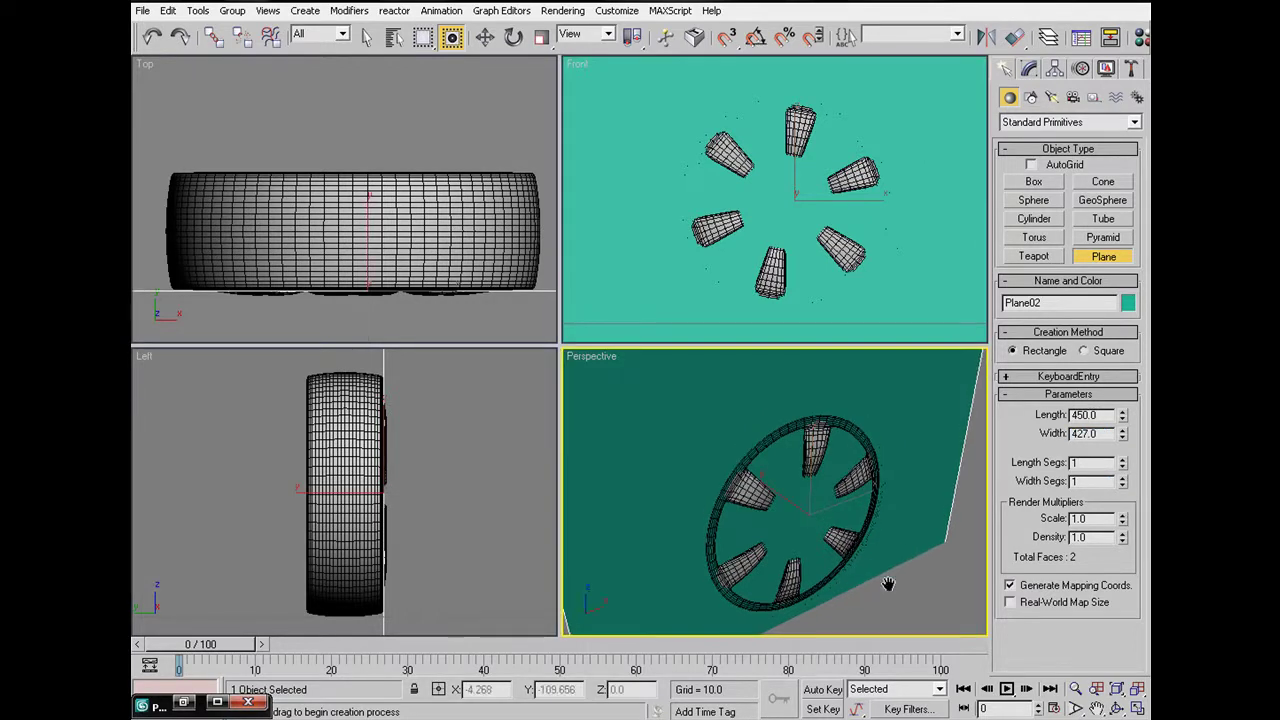
{"action": "right_click", "coordinate": [485, 37]}
{"action": "right_click", "coordinate": [563, 290]}
{"action": "right_click", "coordinate": [564, 321]}
{"action": "left_click", "coordinate": [690, 240]}
Step: Reselect the new plane, show its transform gizmo and move it along Y to about -34.5, in front of the wheel
{"action": "scroll", "coordinate": [768, 440], "scroll_direction": "down", "scroll_amount": 5}
{"action": "scroll", "coordinate": [800, 456], "scroll_direction": "up", "scroll_amount": 1}
{"action": "scroll", "coordinate": [882, 446], "scroll_direction": "up", "scroll_amount": 2}
{"action": "left_click", "coordinate": [922, 395]}
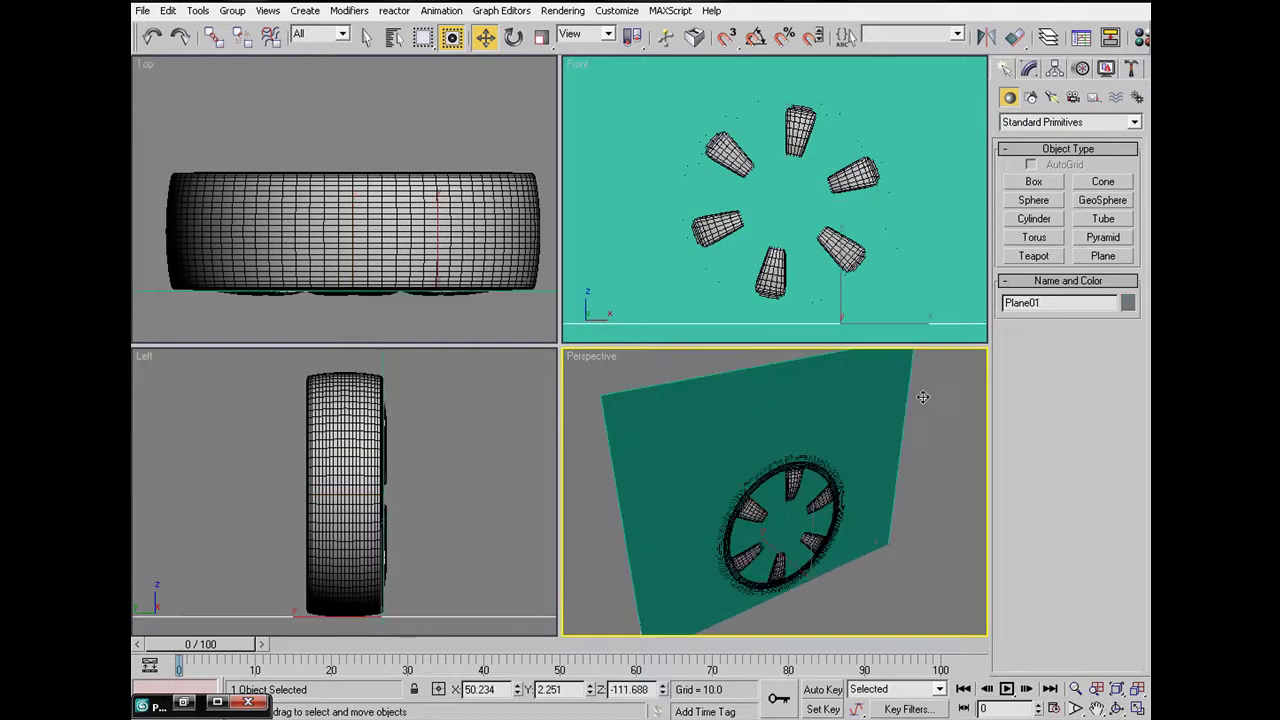
{"action": "left_click", "coordinate": [870, 414]}
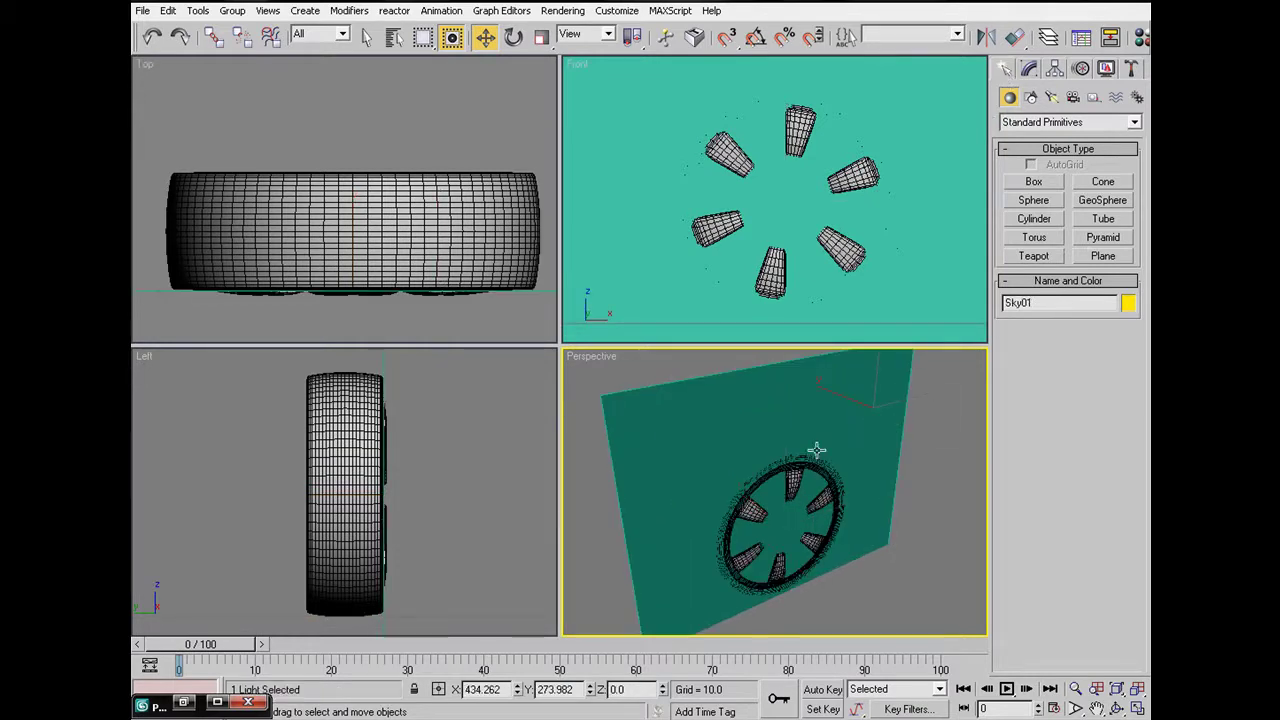
{"action": "left_click", "coordinate": [788, 509]}
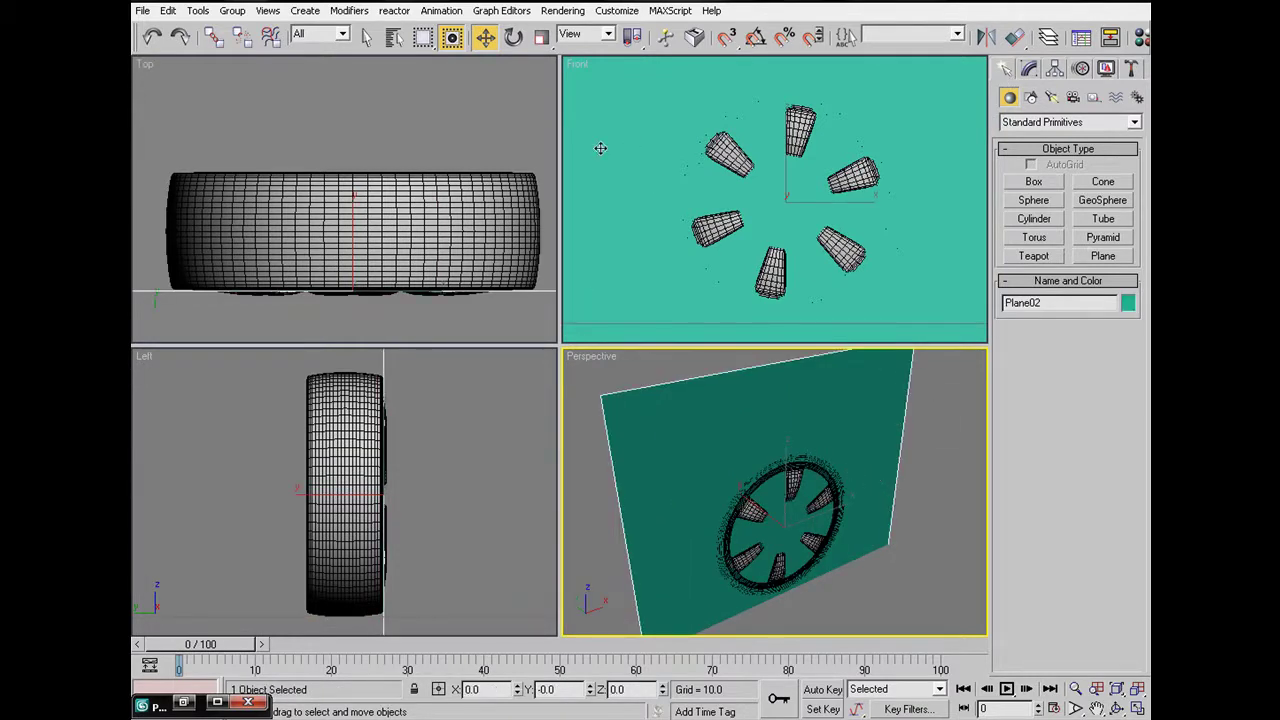
{"action": "left_click", "coordinate": [512, 39]}
{"action": "left_click", "coordinate": [487, 43]}
{"action": "key", "text": "x"}
{"action": "left_click_drag", "start_coordinate": [772, 471], "coordinate": [752, 499]}
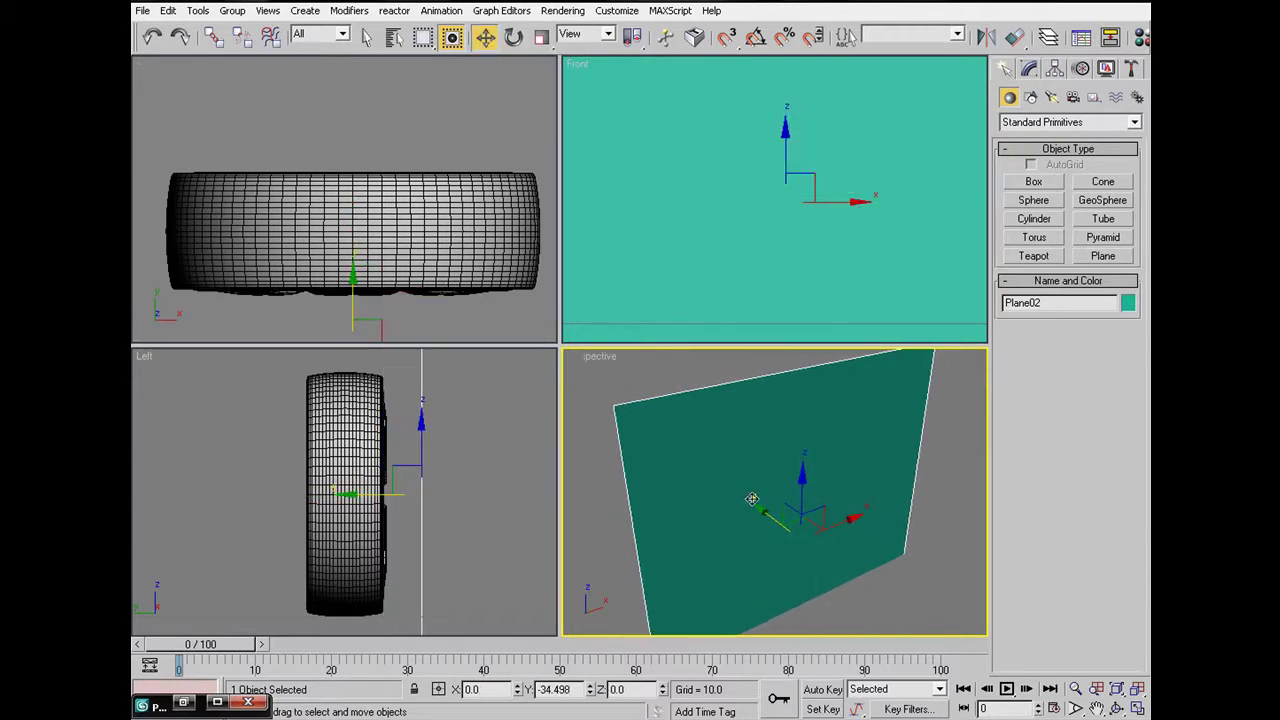
Step: Select the ground plane beneath the wheel and hide it
{"action": "scroll", "coordinate": [875, 217], "scroll_direction": "down", "scroll_amount": 5}
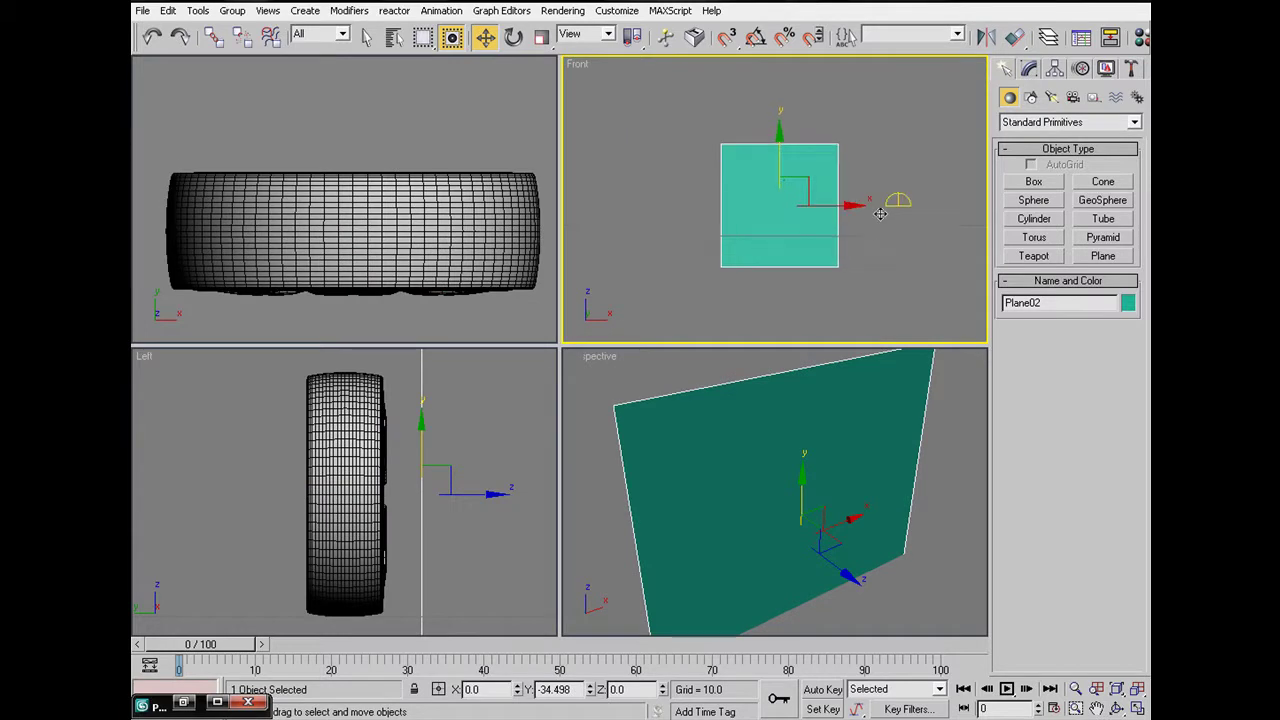
{"action": "scroll", "coordinate": [834, 473], "scroll_direction": "down", "scroll_amount": 8}
{"action": "left_click", "coordinate": [915, 421]}
{"action": "left_click", "coordinate": [915, 421]}
{"action": "right_click", "coordinate": [860, 445]}
{"action": "left_click", "coordinate": [900, 402]}
Step: Move the new plane along Y to about 1209, far behind the wheel
{"action": "left_click", "coordinate": [771, 473]}
{"action": "left_click_drag", "start_coordinate": [753, 473], "coordinate": [675, 421]}
{"action": "scroll", "coordinate": [800, 518], "scroll_direction": "up", "scroll_amount": 4}
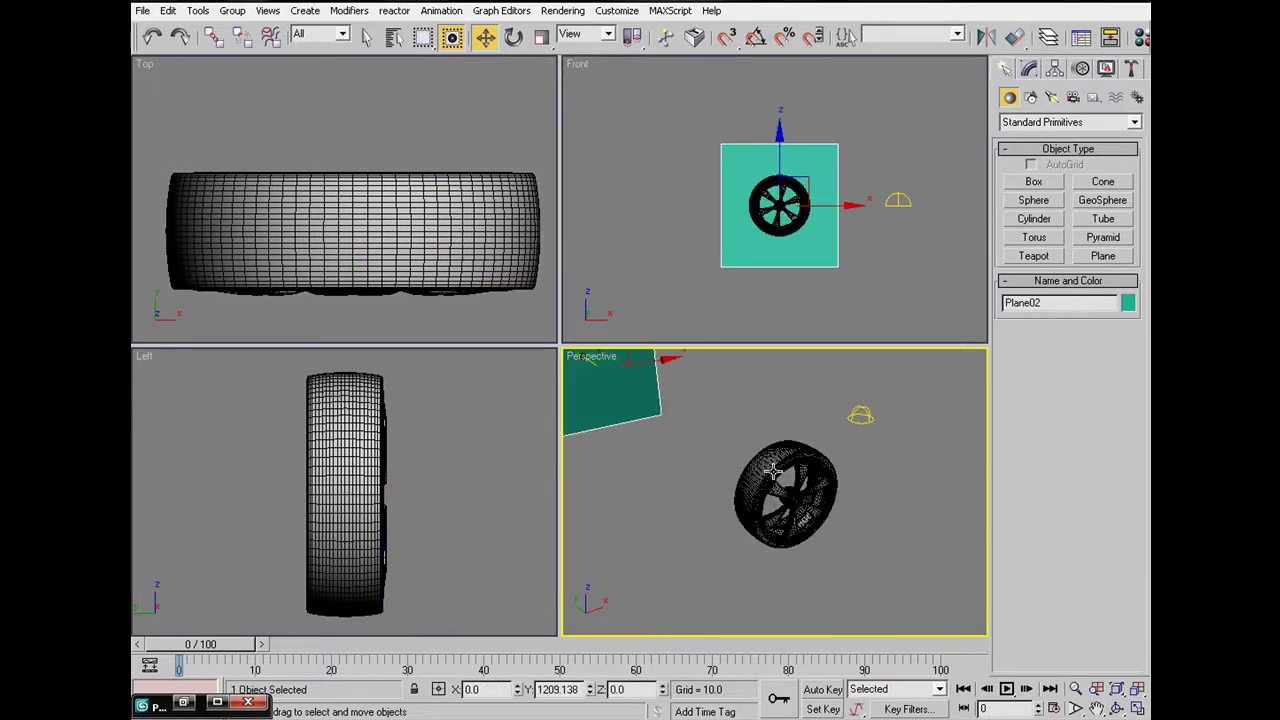
Step: Hide the tire and the rim so that only the new plane and the skylight remain
{"action": "left_click", "coordinate": [768, 468]}
{"action": "right_click", "coordinate": [765, 466]}
{"action": "left_click", "coordinate": [803, 415]}
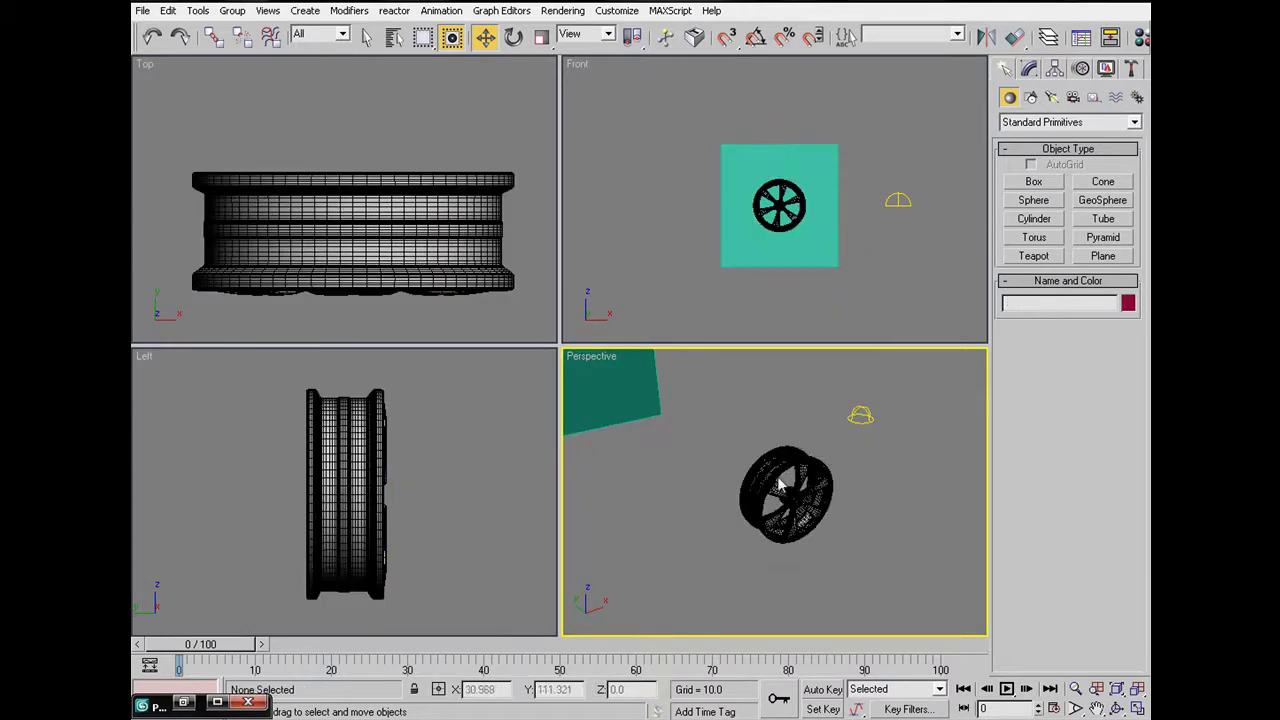
{"action": "left_click", "coordinate": [778, 472]}
{"action": "right_click", "coordinate": [774, 468]}
{"action": "left_click", "coordinate": [800, 416]}
Step: Set the plane's length to 427 and width to 450, checking them against the brake disk image's dimensions on the desktop
{"action": "left_click", "coordinate": [808, 240]}
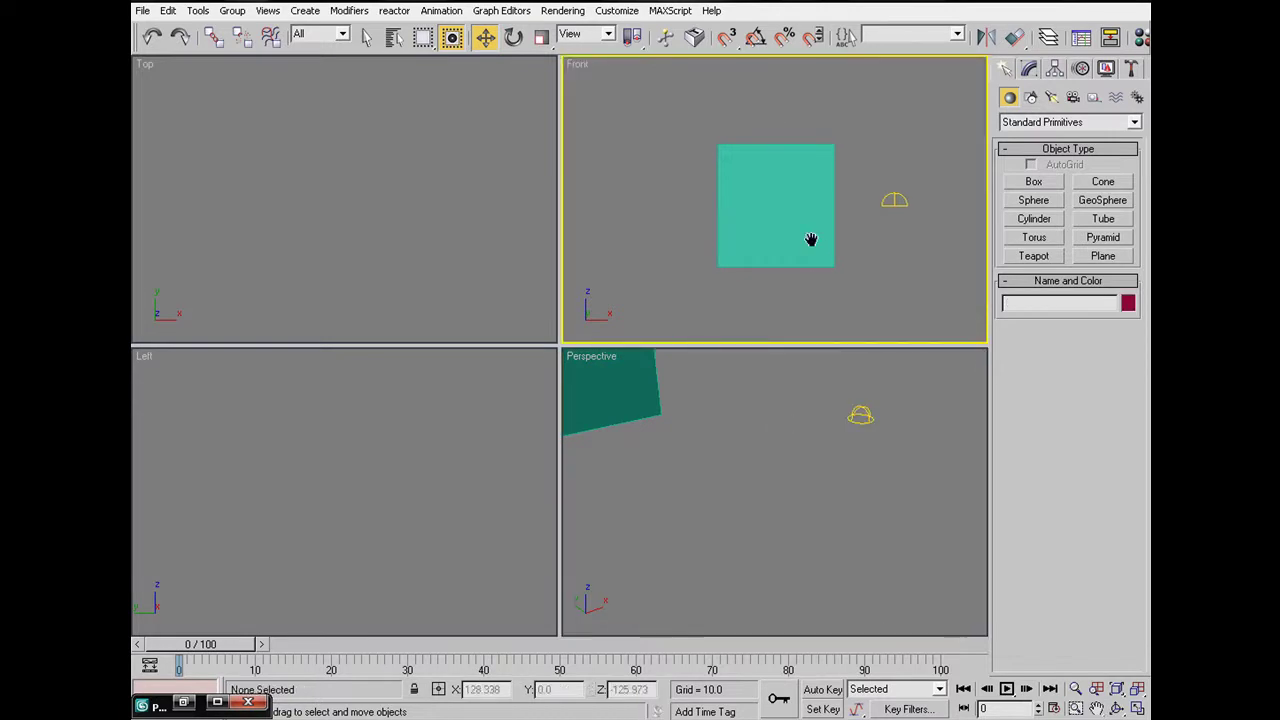
{"action": "scroll", "coordinate": [808, 240], "scroll_direction": "up", "scroll_amount": 5}
{"action": "scroll", "coordinate": [808, 232], "scroll_direction": "down", "scroll_amount": 3}
{"action": "left_click", "coordinate": [820, 192]}
{"action": "left_click", "coordinate": [1031, 69]}
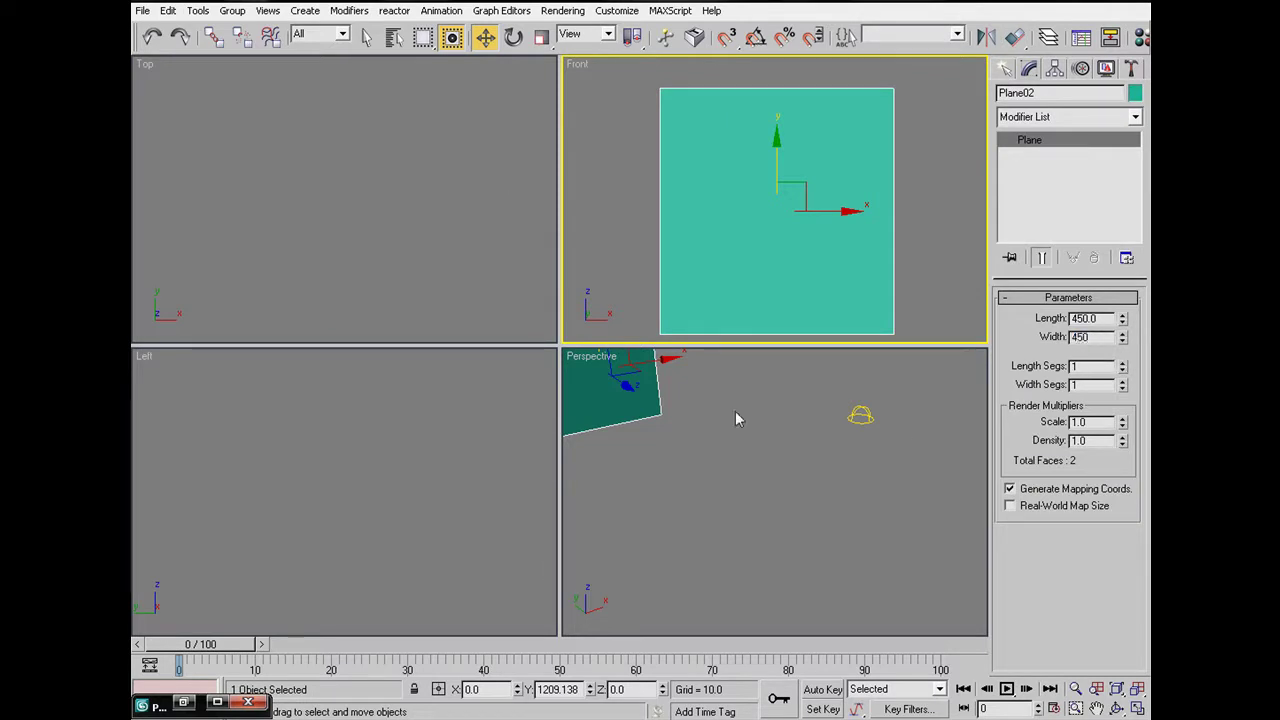
{"action": "double_click", "coordinate": [1098, 318]}
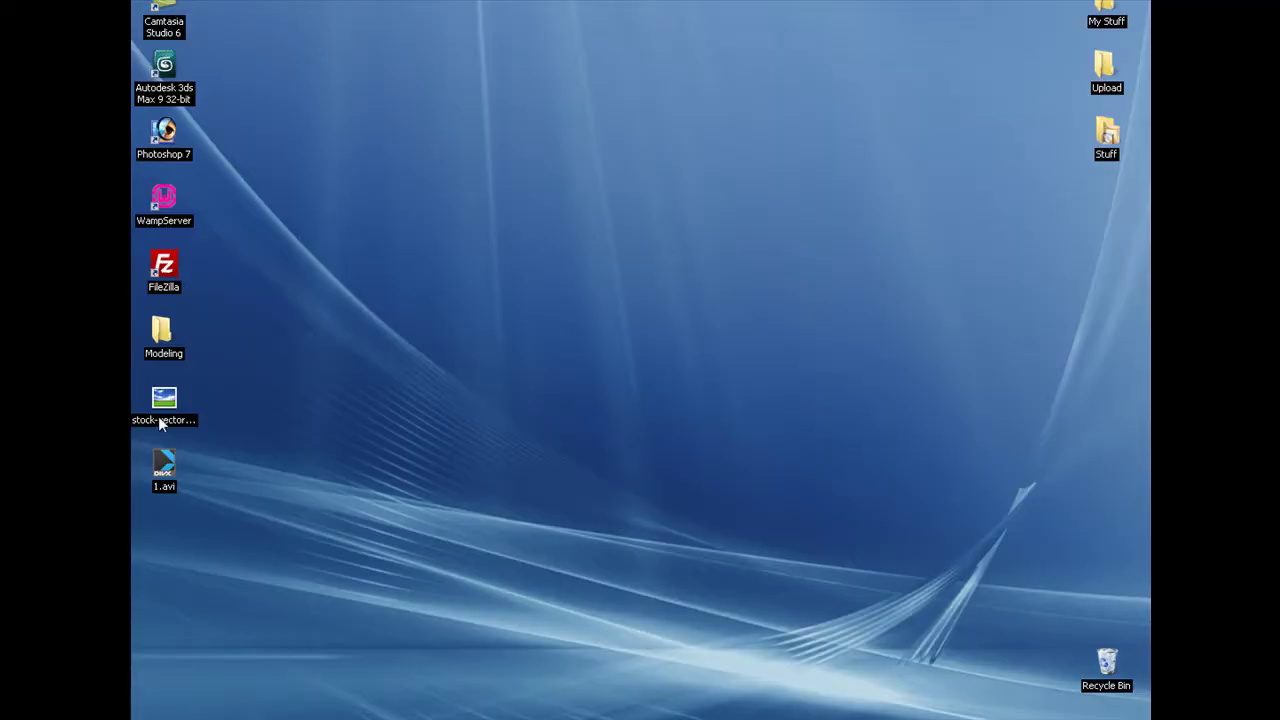
{"action": "left_click", "coordinate": [160, 423]}
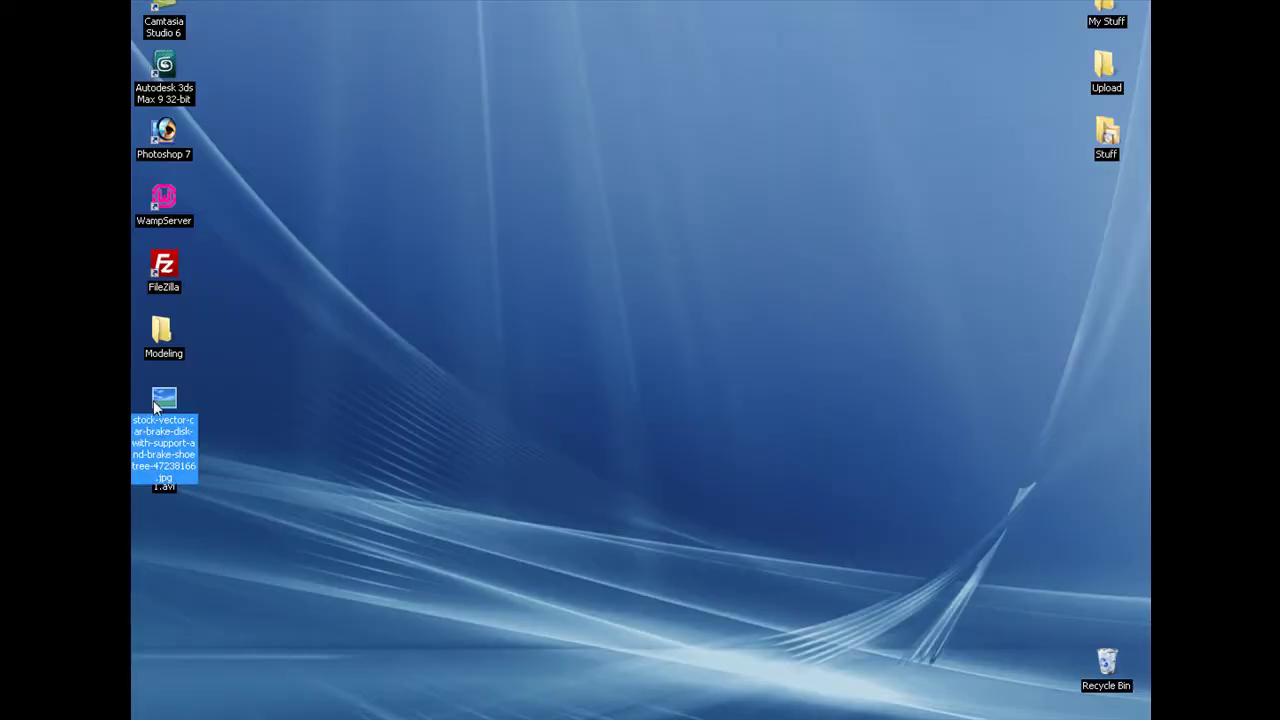
{"action": "mouse_move", "coordinate": [155, 404]}
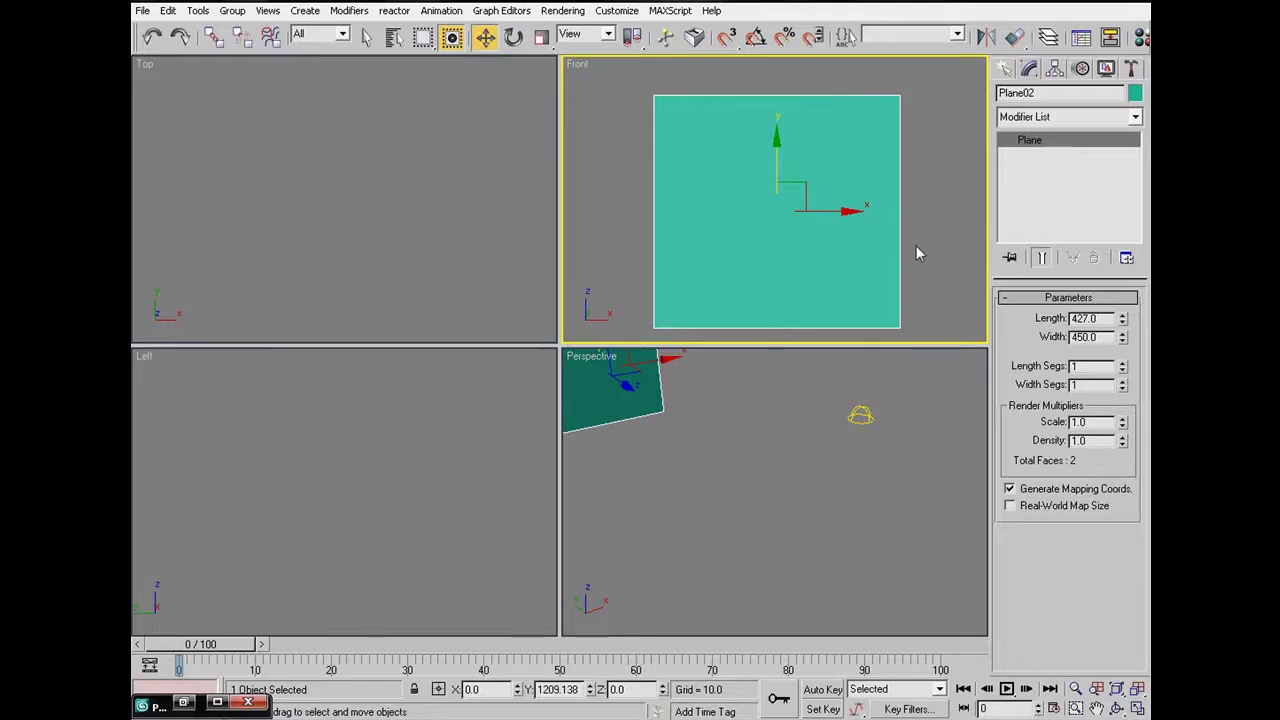
Step: Load stock-vector-car-brake-disk-with-support-and-brake-shoetree-47238166.jpg from the desktop as the diffuse bitmap of the 09 - Default material
{"action": "key", "text": "m"}
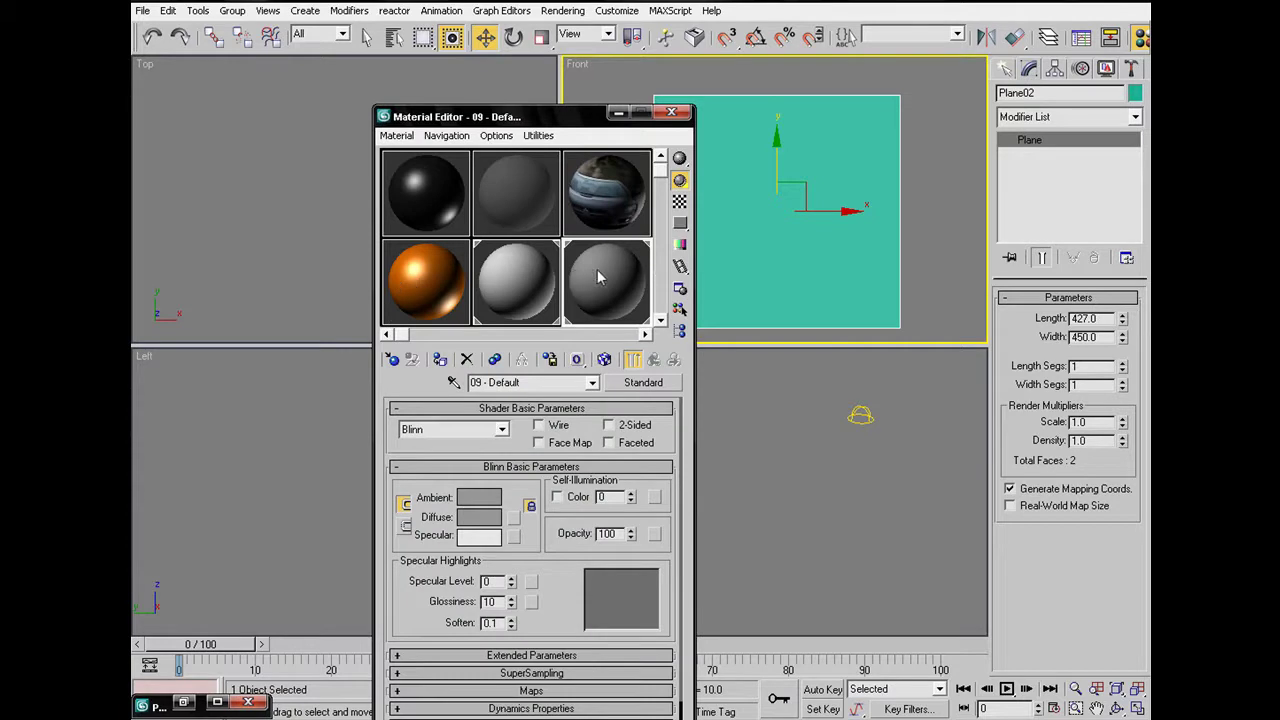
{"action": "left_click", "coordinate": [513, 520]}
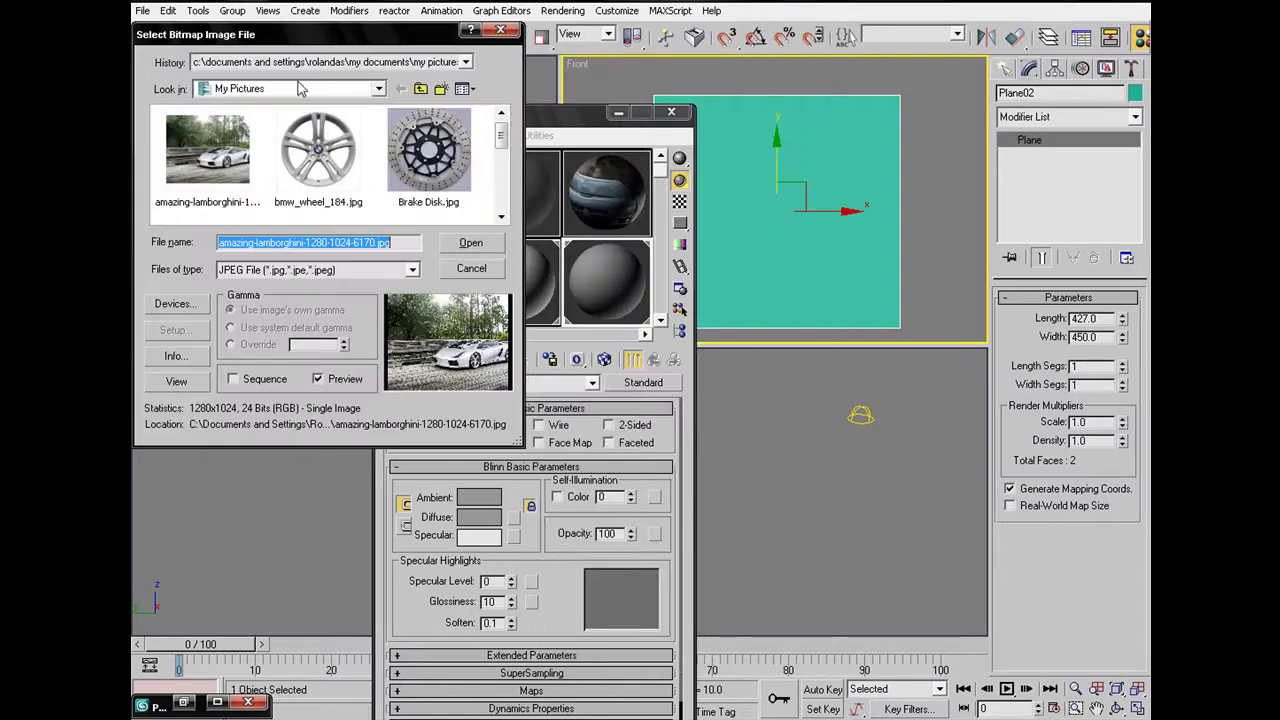
{"action": "left_click", "coordinate": [300, 88]}
{"action": "left_click", "coordinate": [230, 105]}
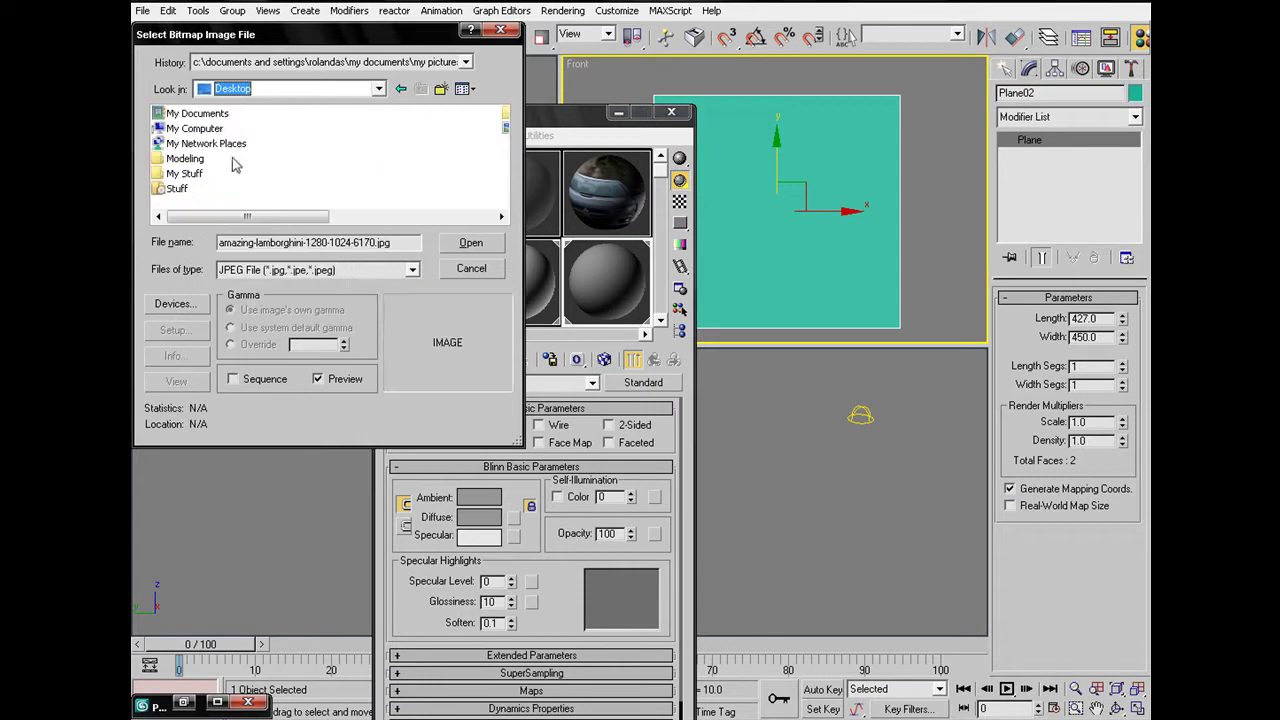
{"action": "left_click", "coordinate": [503, 128]}
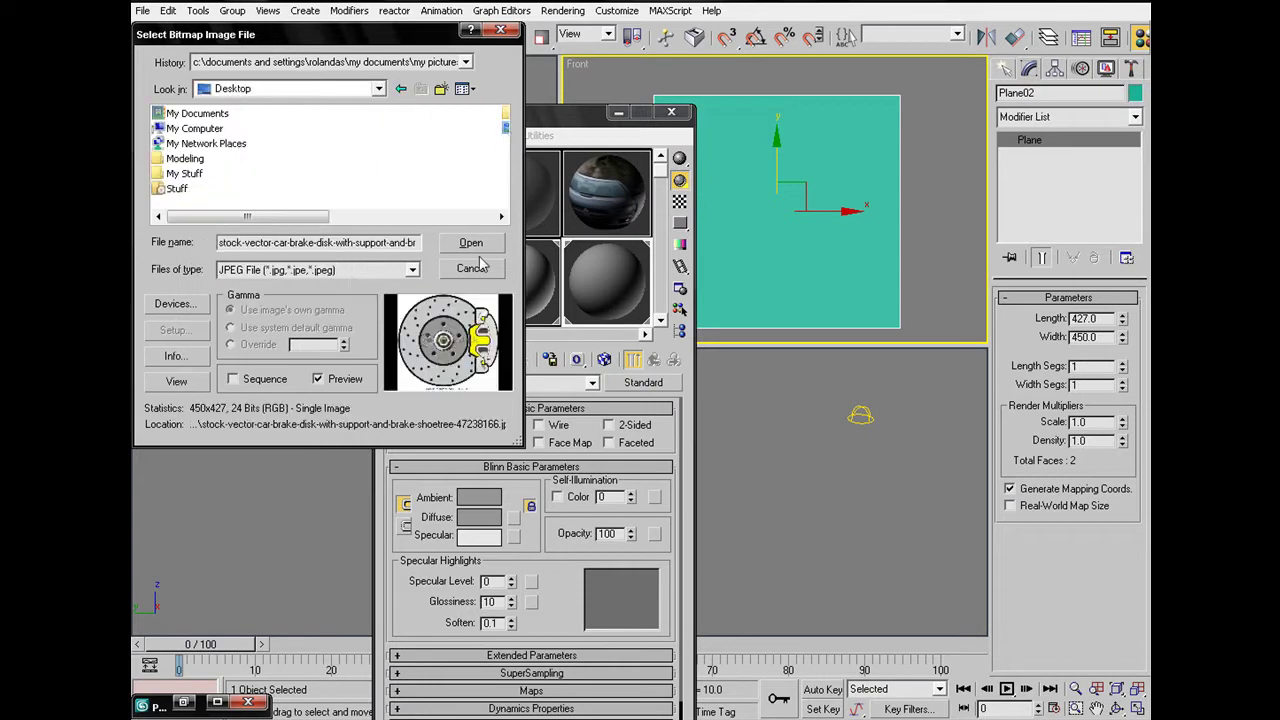
{"action": "left_click", "coordinate": [475, 245]}
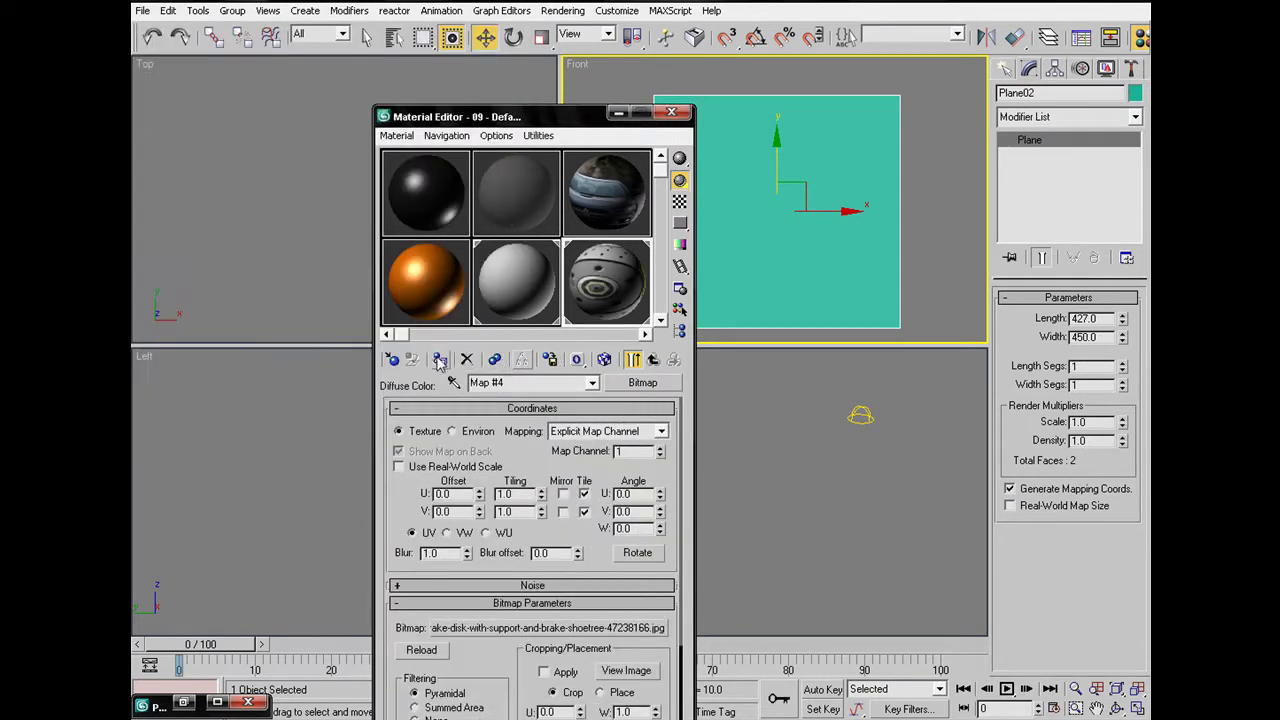
Step: Apply the brake disk material to the plane with its map shown in the viewport, and close the Material Editor
{"action": "left_click", "coordinate": [604, 359]}
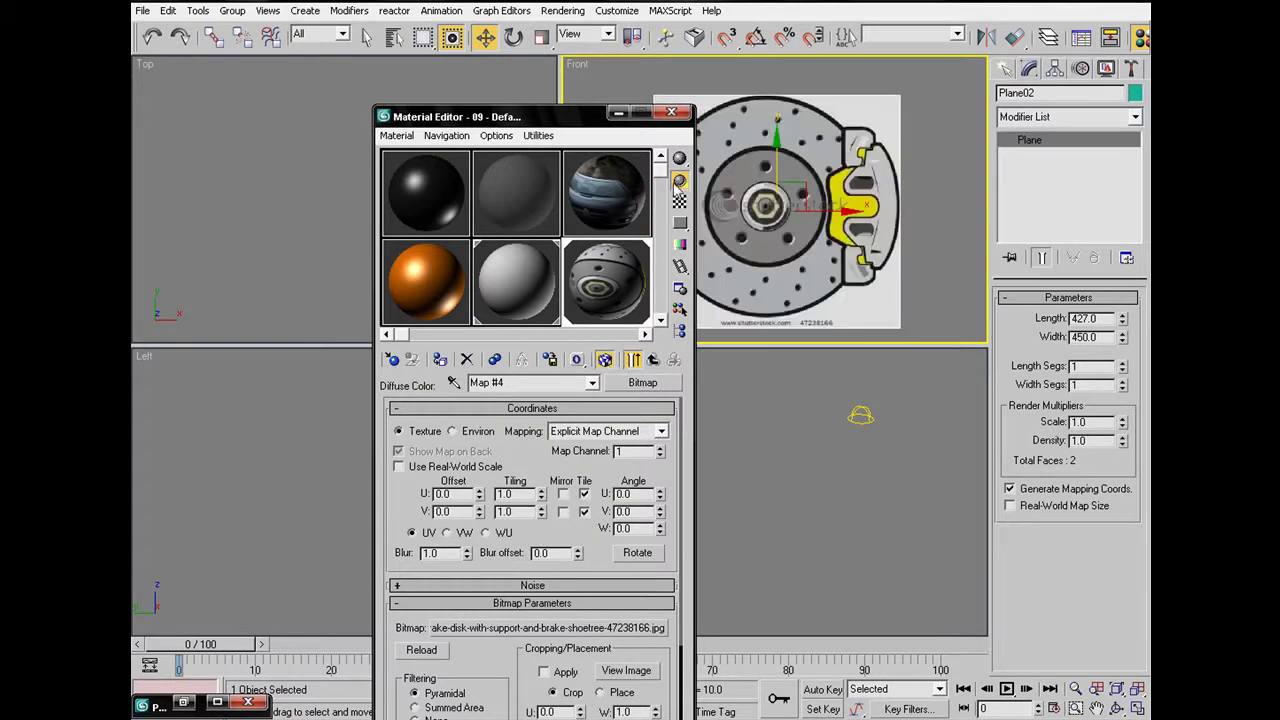
{"action": "left_click", "coordinate": [671, 111]}
{"action": "scroll", "coordinate": [718, 197], "scroll_direction": "up", "scroll_amount": 4}
{"action": "middle_click_drag", "start_coordinate": [710, 183], "coordinate": [718, 197]}
{"action": "key", "text": "z"}
Step: Draw a circle spline of about 200 radius from the hub center, tracing the brake disk's outer edge in the Front view
{"action": "left_click", "coordinate": [1005, 68]}
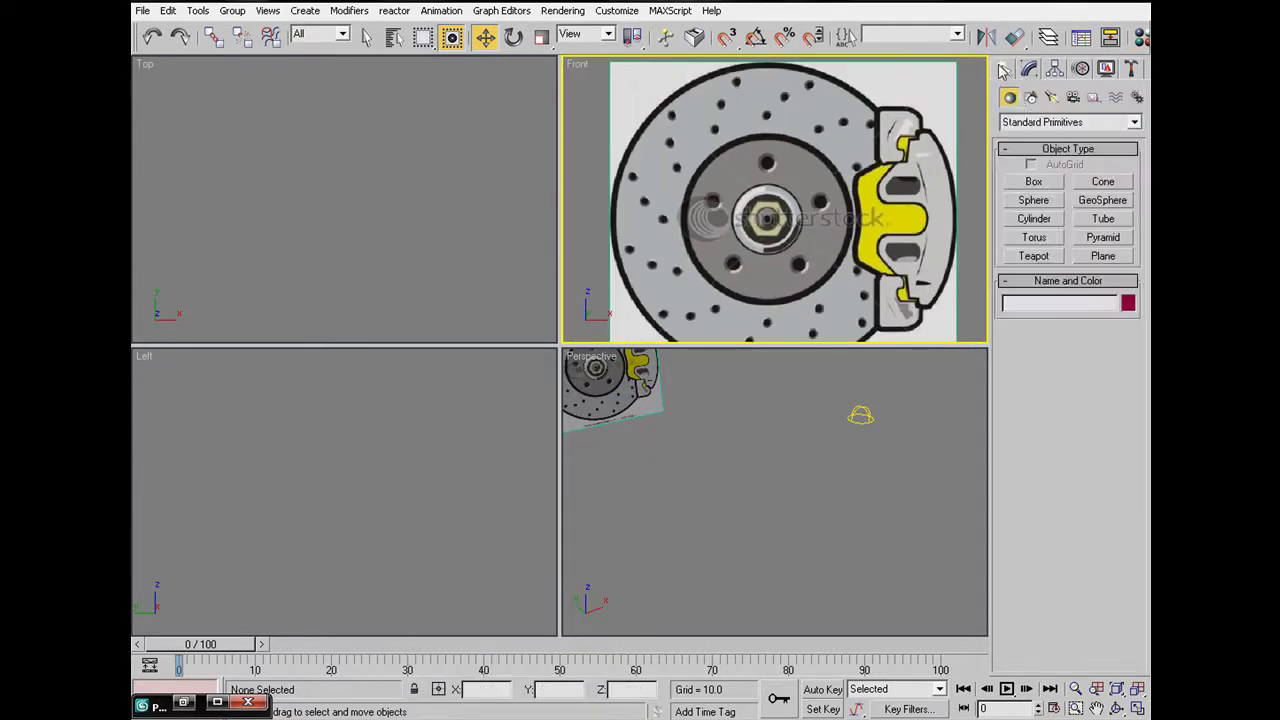
{"action": "left_click", "coordinate": [1032, 98]}
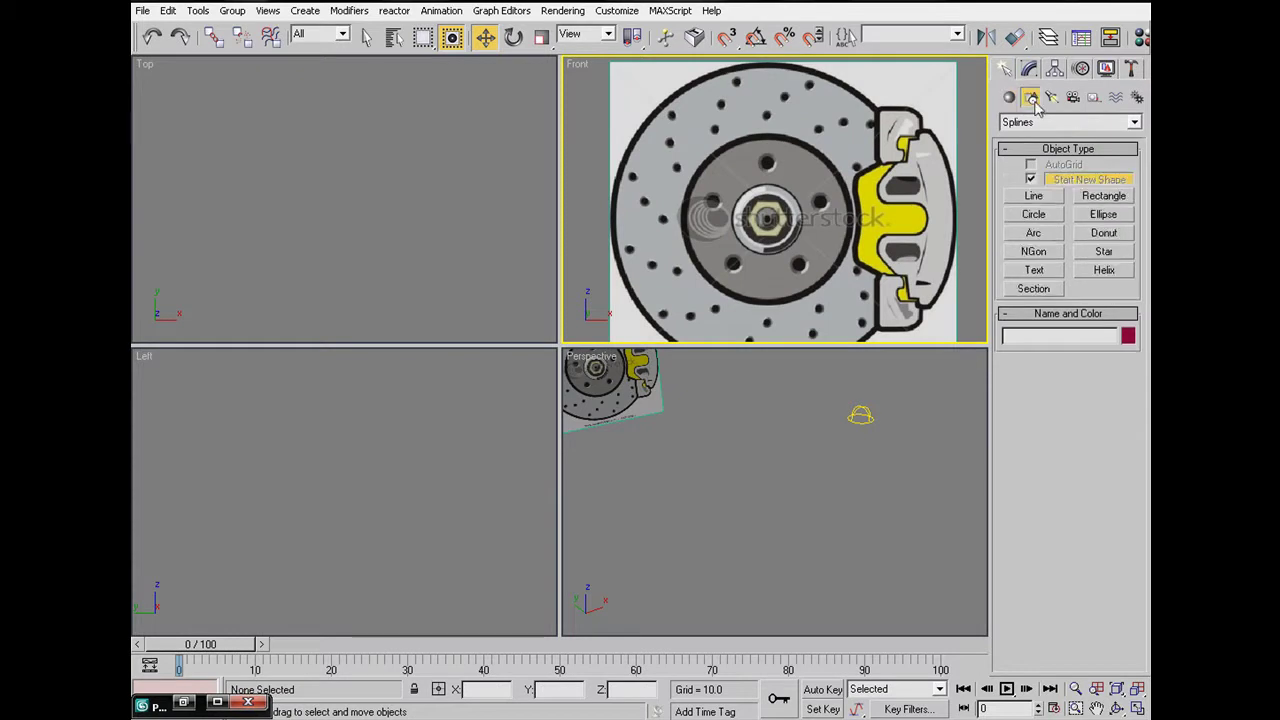
{"action": "left_click", "coordinate": [1033, 214]}
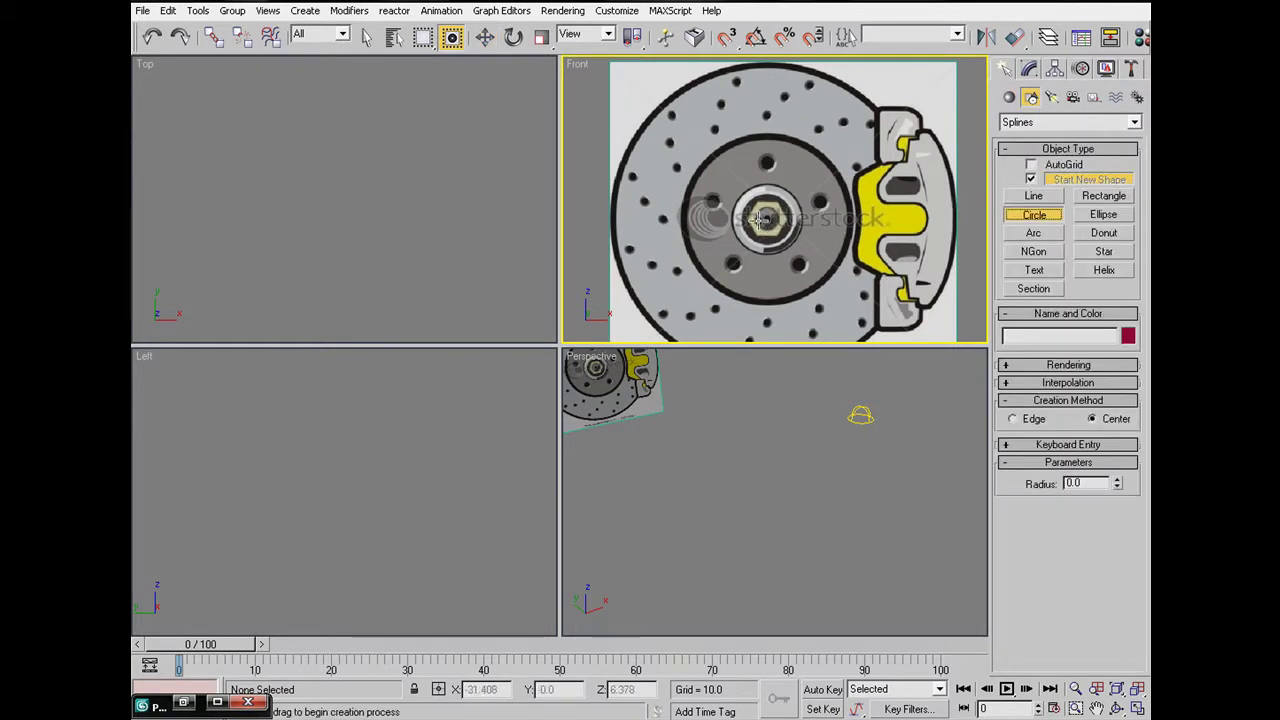
{"action": "left_click_drag", "start_coordinate": [766, 217], "coordinate": [843, 352]}
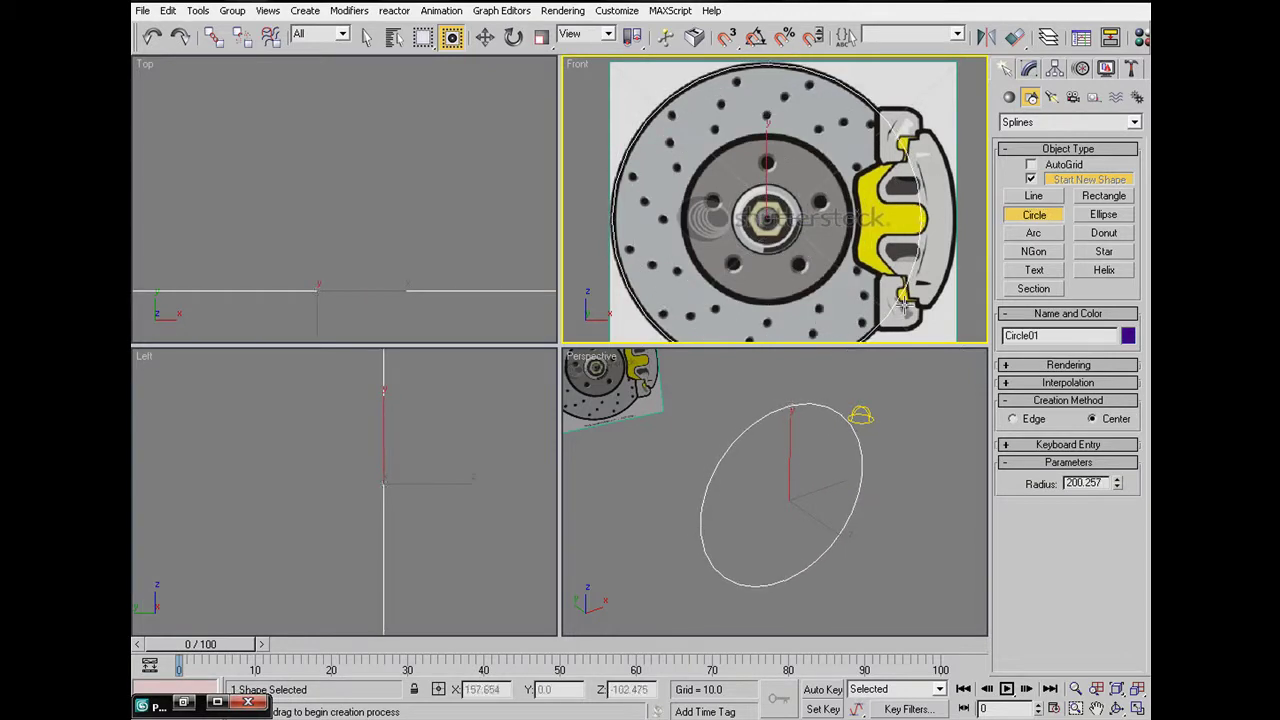
Step: Draw a circle of about 105.5 radius around the inner disk edge and one of about 6.4 radius around an upper drill hole
{"action": "left_click_drag", "start_coordinate": [765, 217], "coordinate": [796, 292]}
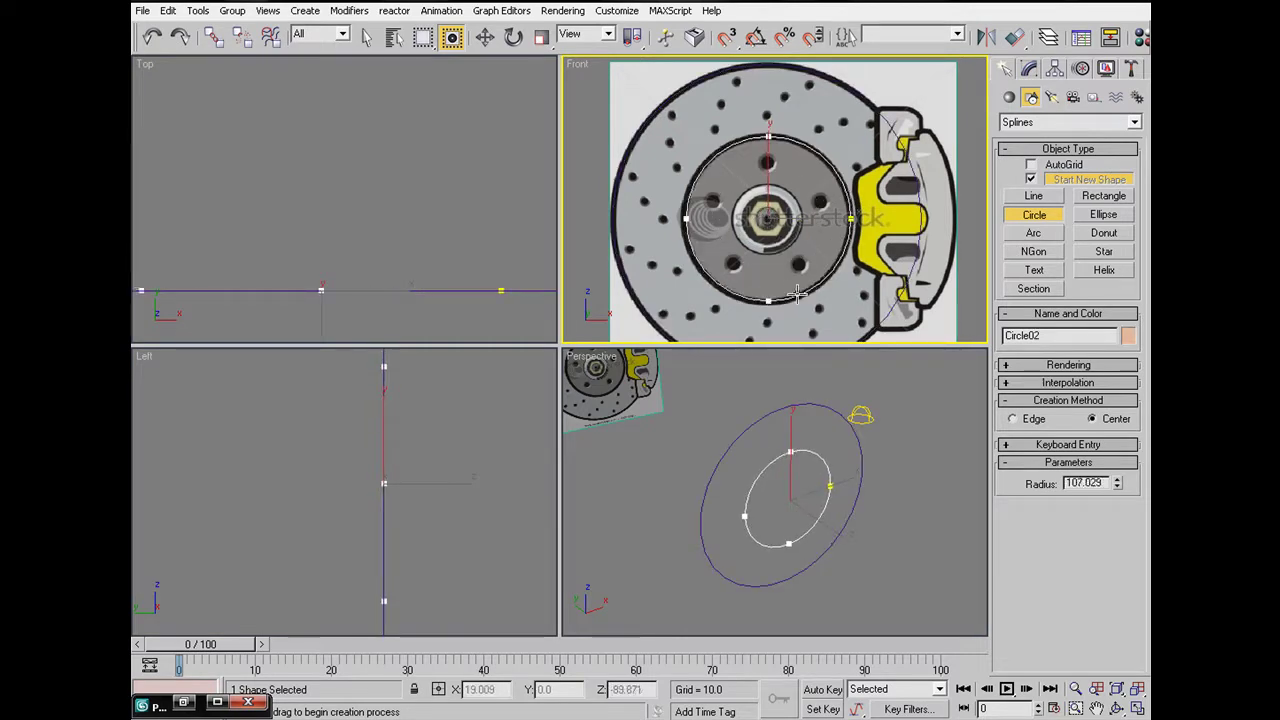
{"action": "scroll", "coordinate": [770, 228], "scroll_direction": "up", "scroll_amount": 5}
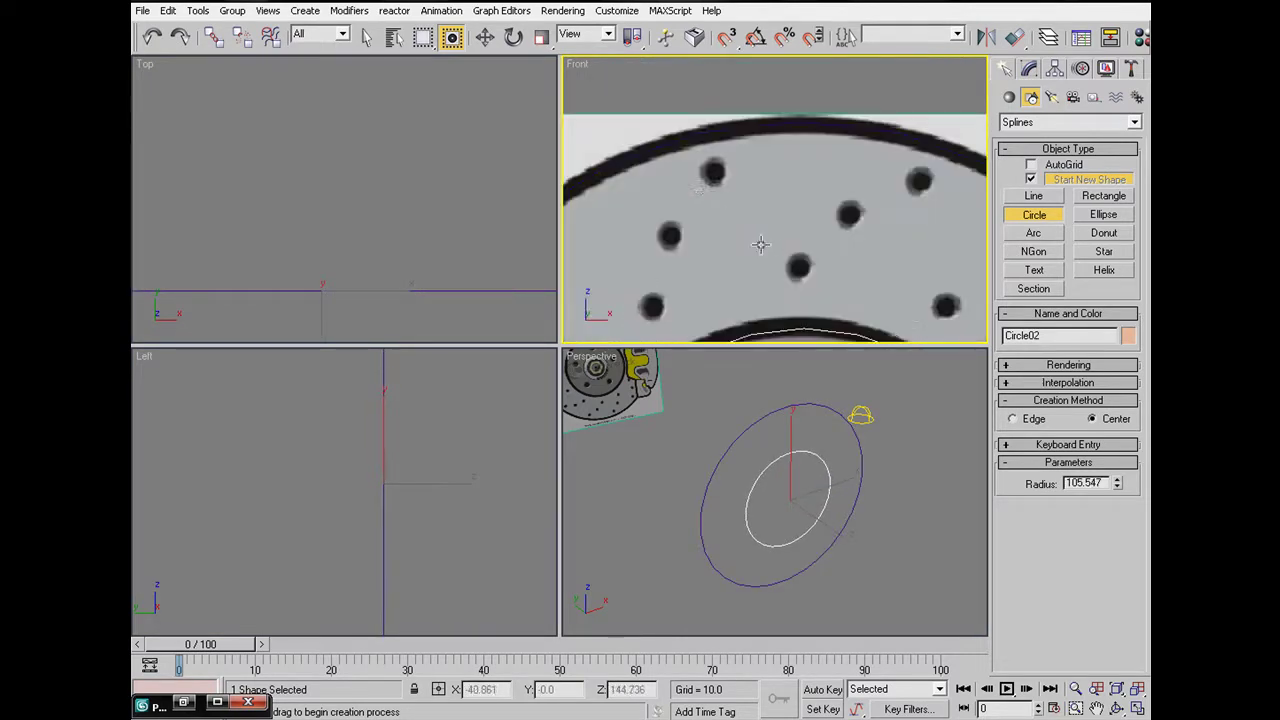
{"action": "left_click_drag", "start_coordinate": [714, 171], "coordinate": [727, 173]}
{"action": "key", "text": "w"}
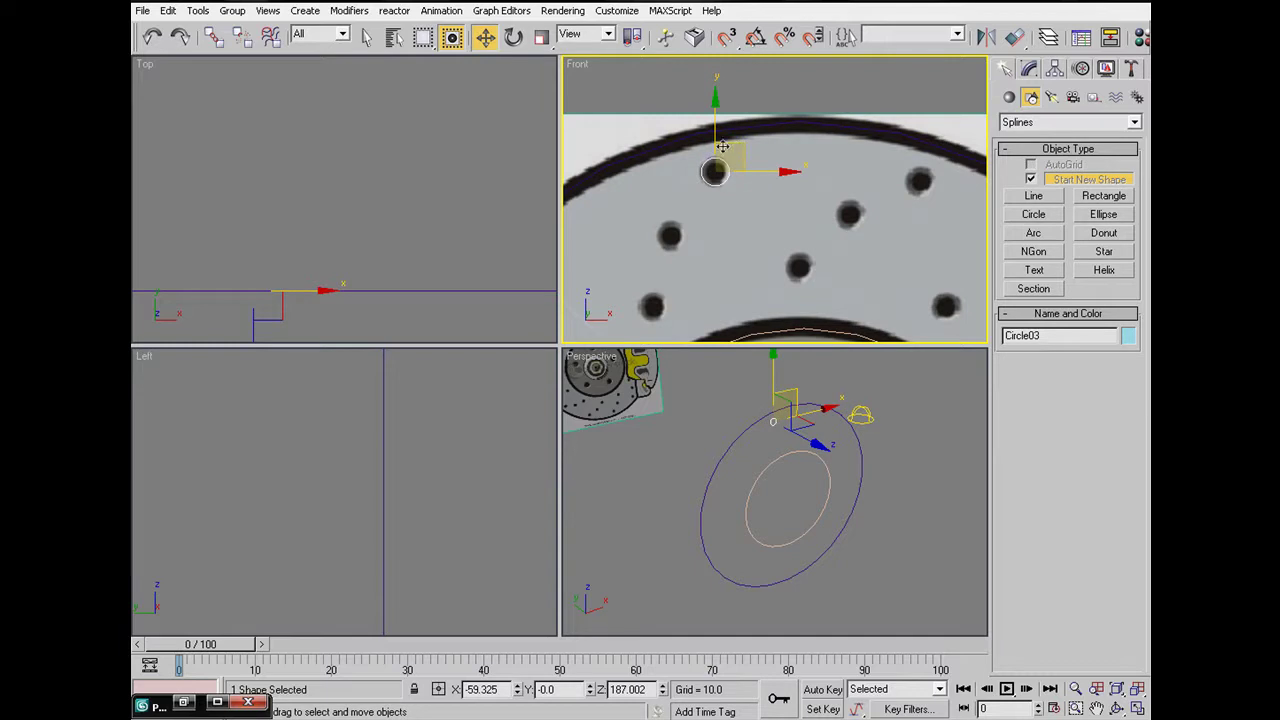
Step: Clone the small circle onto the two neighbouring drill holes below it in the Front view
{"action": "mouse_move", "coordinate": [733, 147]}
{"action": "left_mouse_down", "text": "shift"}
{"action": "mouse_move", "coordinate": [689, 206]}
{"action": "mouse_move", "coordinate": [664, 292]}
{"action": "mouse_move", "coordinate": [676, 288]}
{"action": "left_mouse_up", "text": "shift"}
{"action": "left_click", "coordinate": [665, 437]}
{"action": "left_click", "coordinate": [658, 433]}
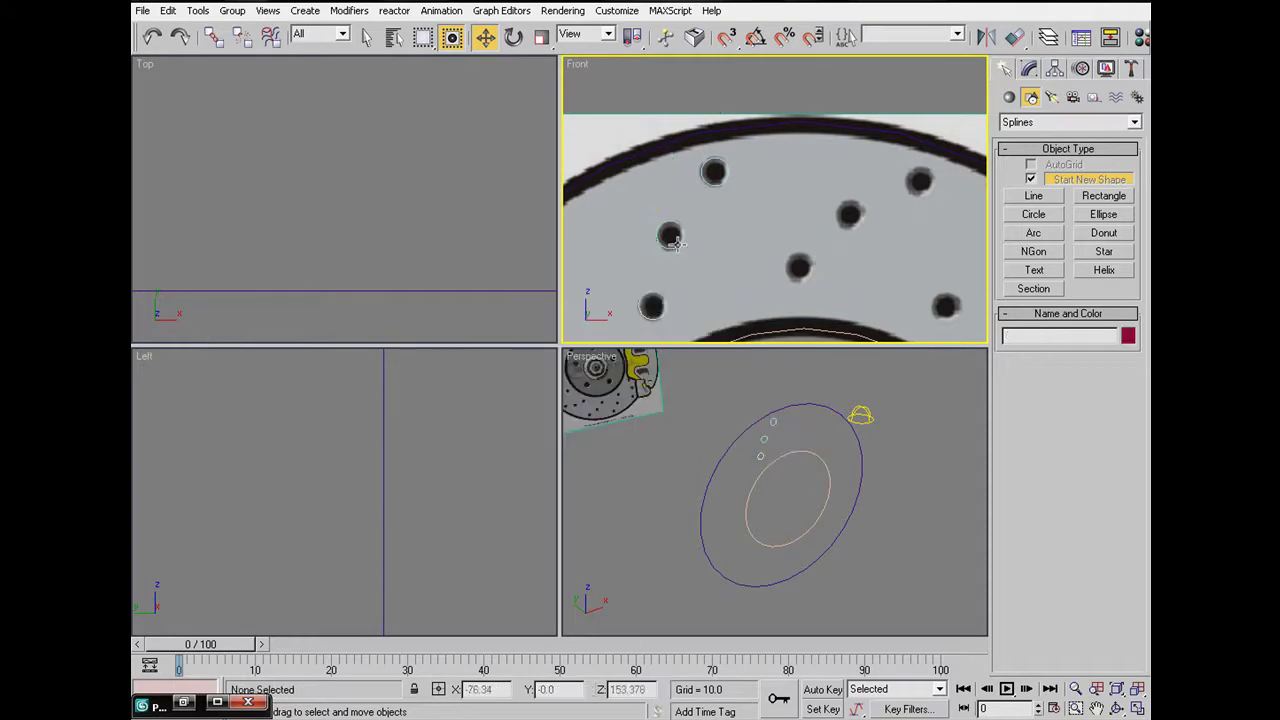
Step: Convert the lowest small hole circle to an Editable Spline and attach the other two hole circles to it
{"action": "left_click", "coordinate": [1040, 67]}
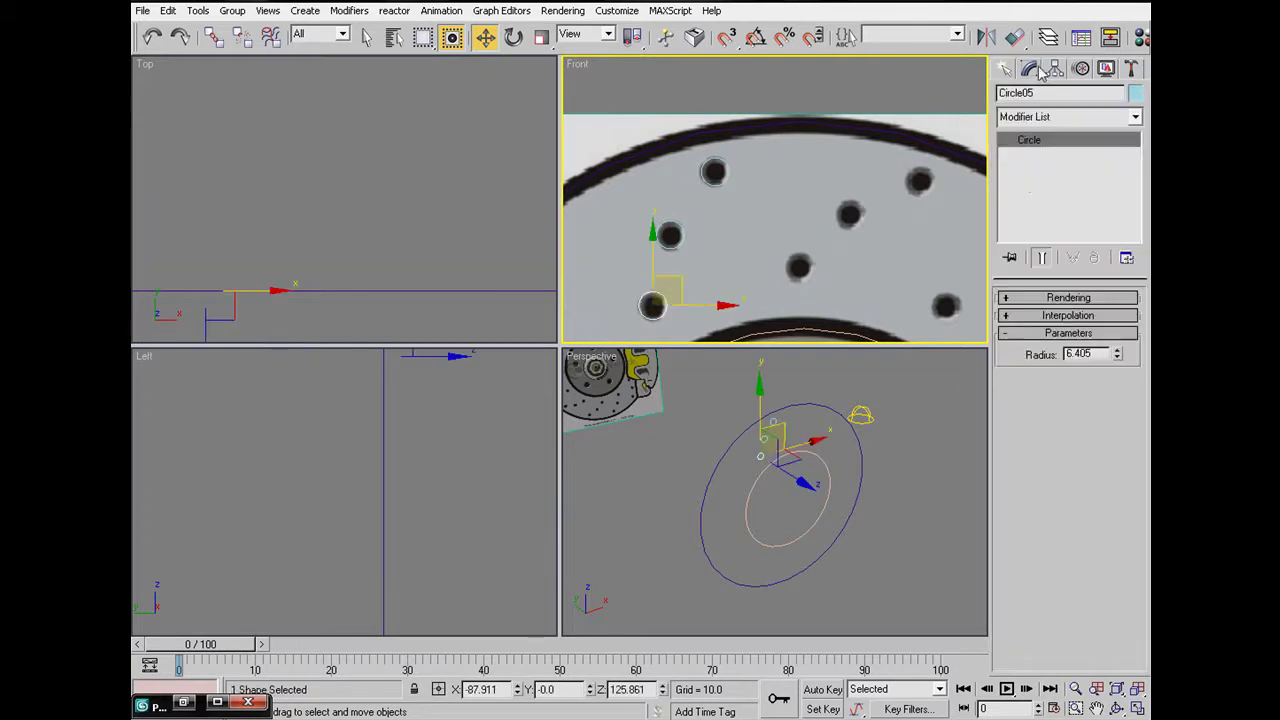
{"action": "left_click", "coordinate": [1042, 316]}
{"action": "left_click", "coordinate": [1042, 316]}
{"action": "right_click", "coordinate": [1047, 140]}
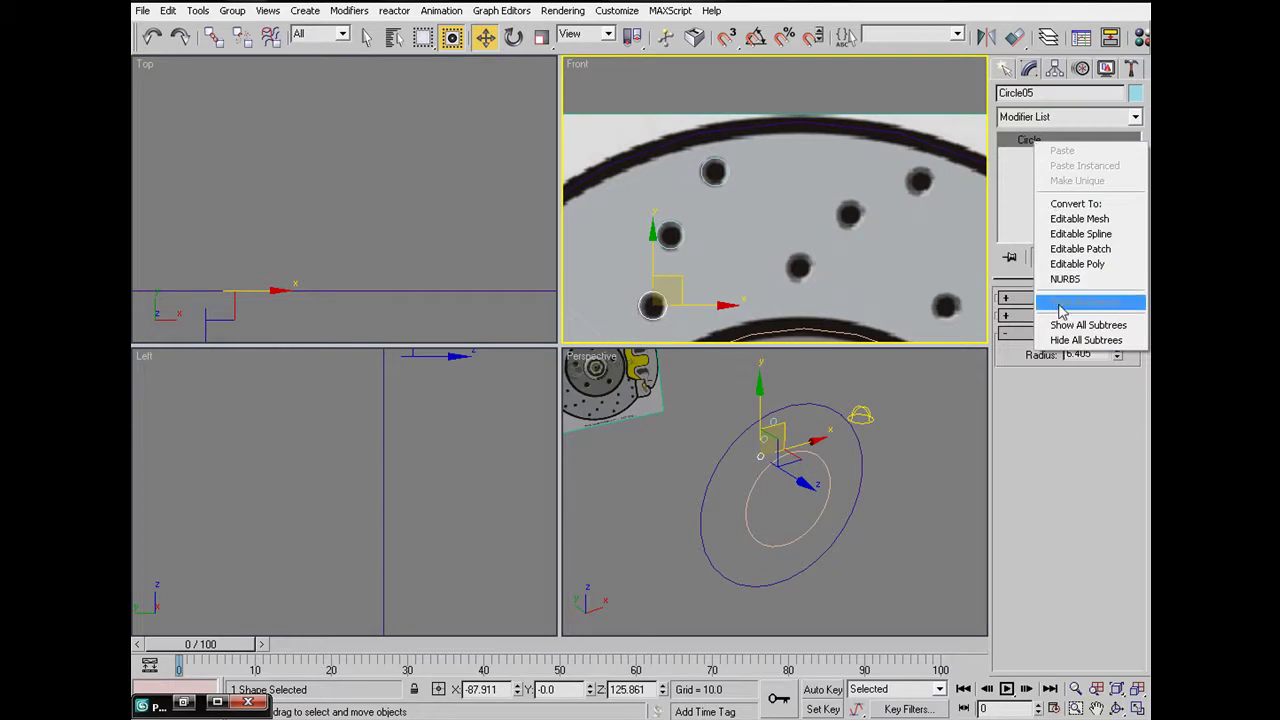
{"action": "left_click", "coordinate": [1066, 233]}
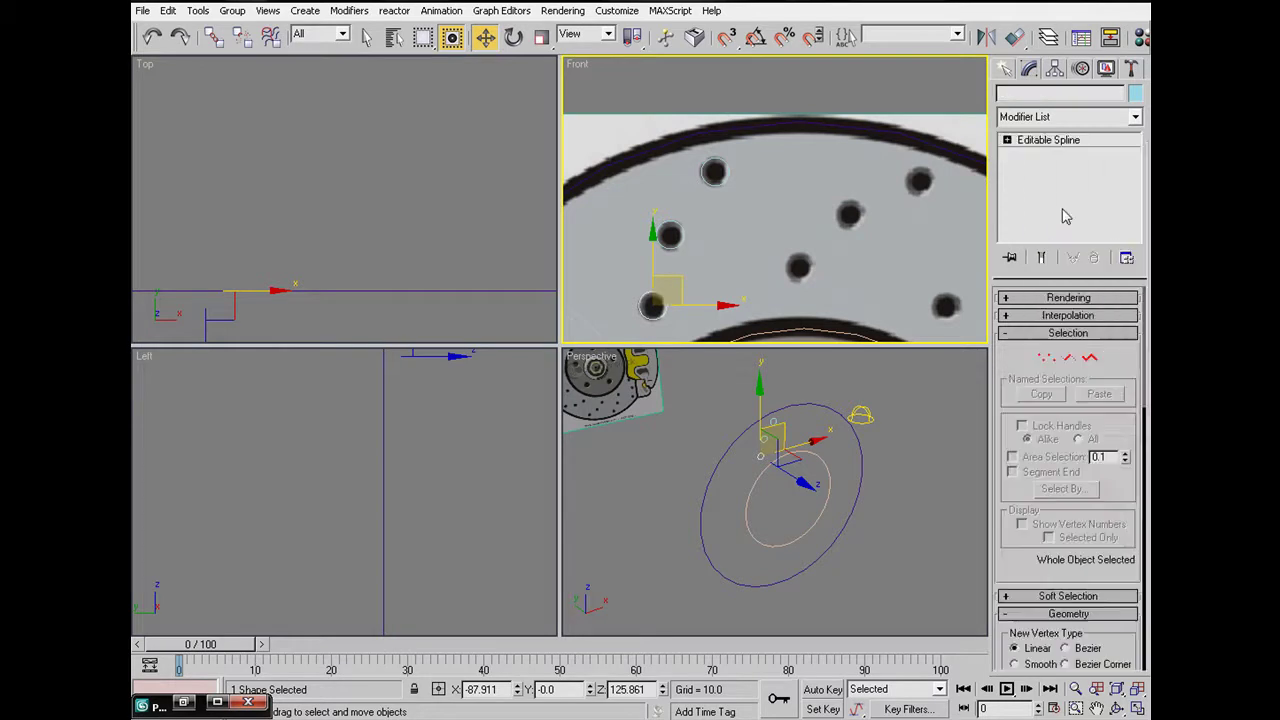
{"action": "scroll", "coordinate": [1020, 592], "scroll_direction": "down", "scroll_amount": 5}
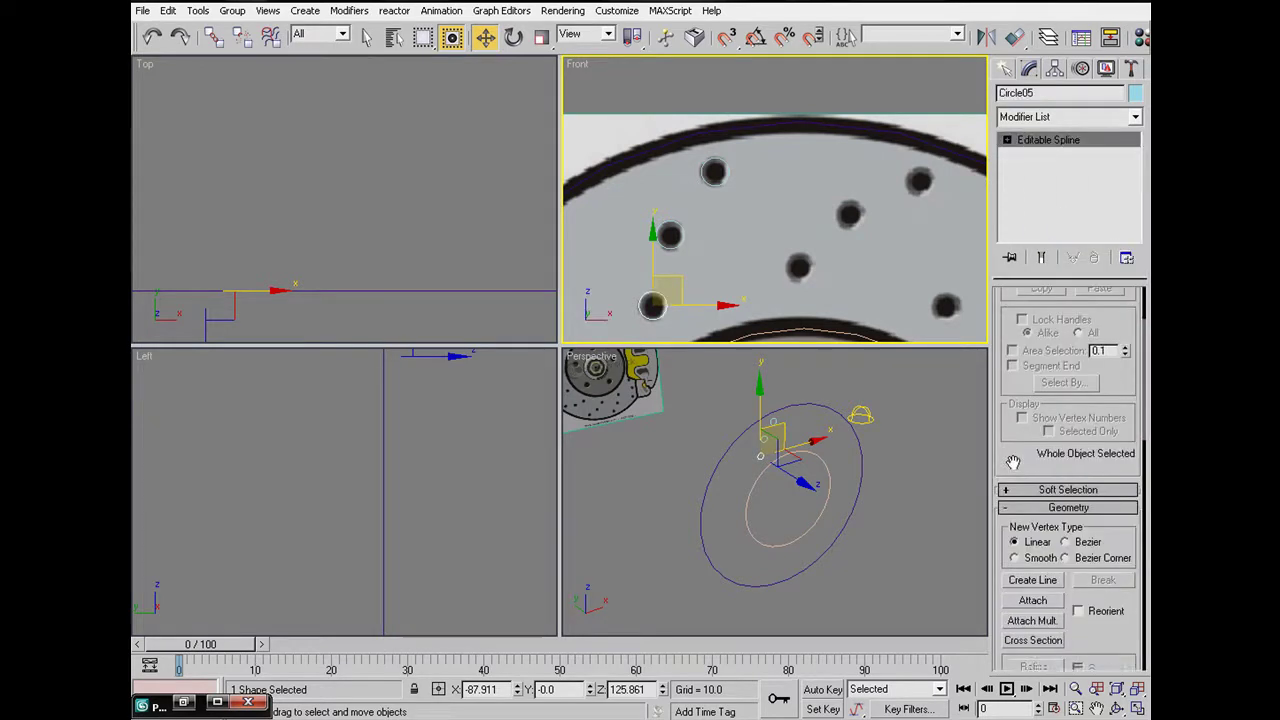
{"action": "left_click", "coordinate": [1033, 508]}
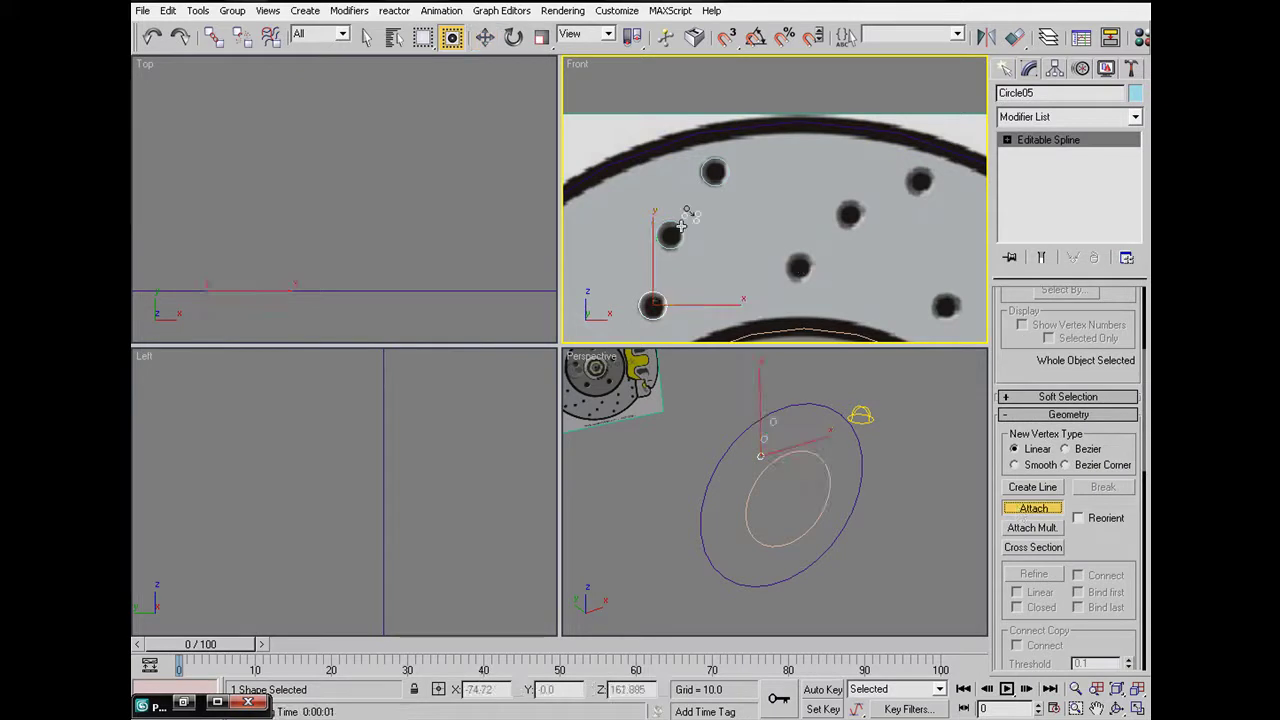
{"action": "middle_click_drag", "start_coordinate": [762, 258], "coordinate": [762, 247]}
Step: Move only the three-hole spline's pivot to absolute world X 0 and Z 0
{"action": "scroll", "coordinate": [762, 247], "scroll_direction": "down", "scroll_amount": 6}
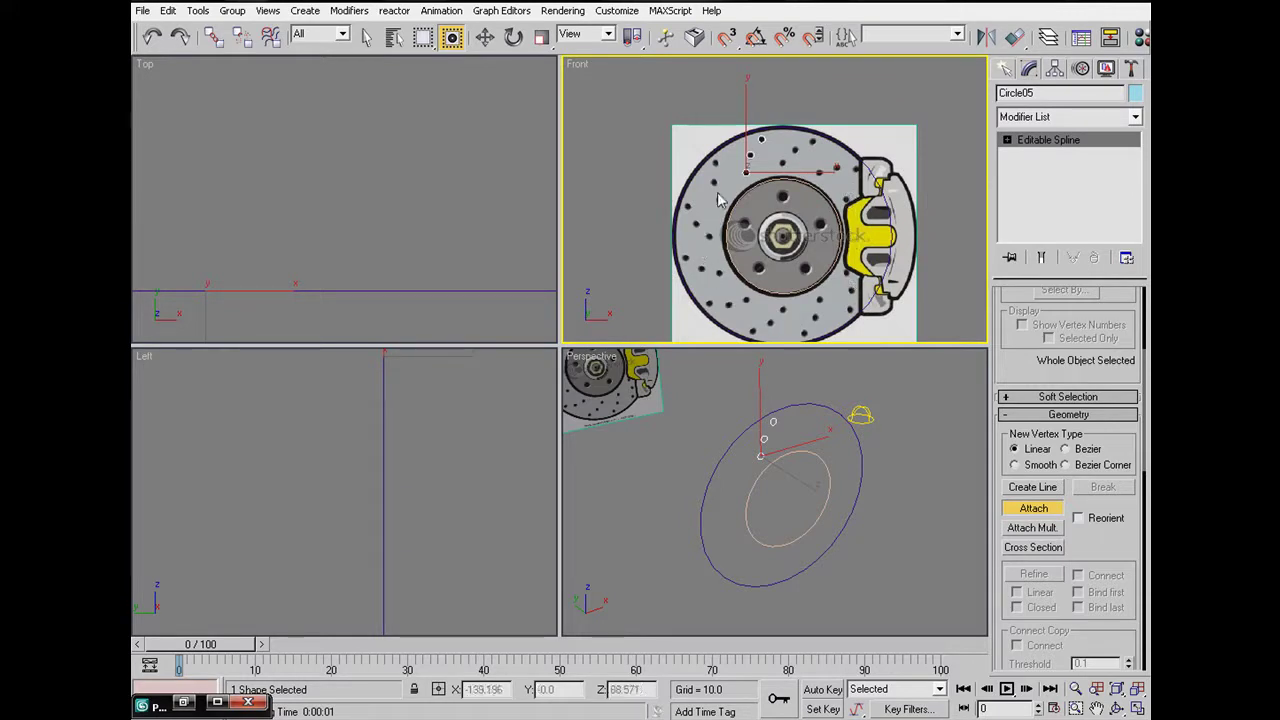
{"action": "middle_click_drag", "start_coordinate": [758, 187], "coordinate": [738, 182]}
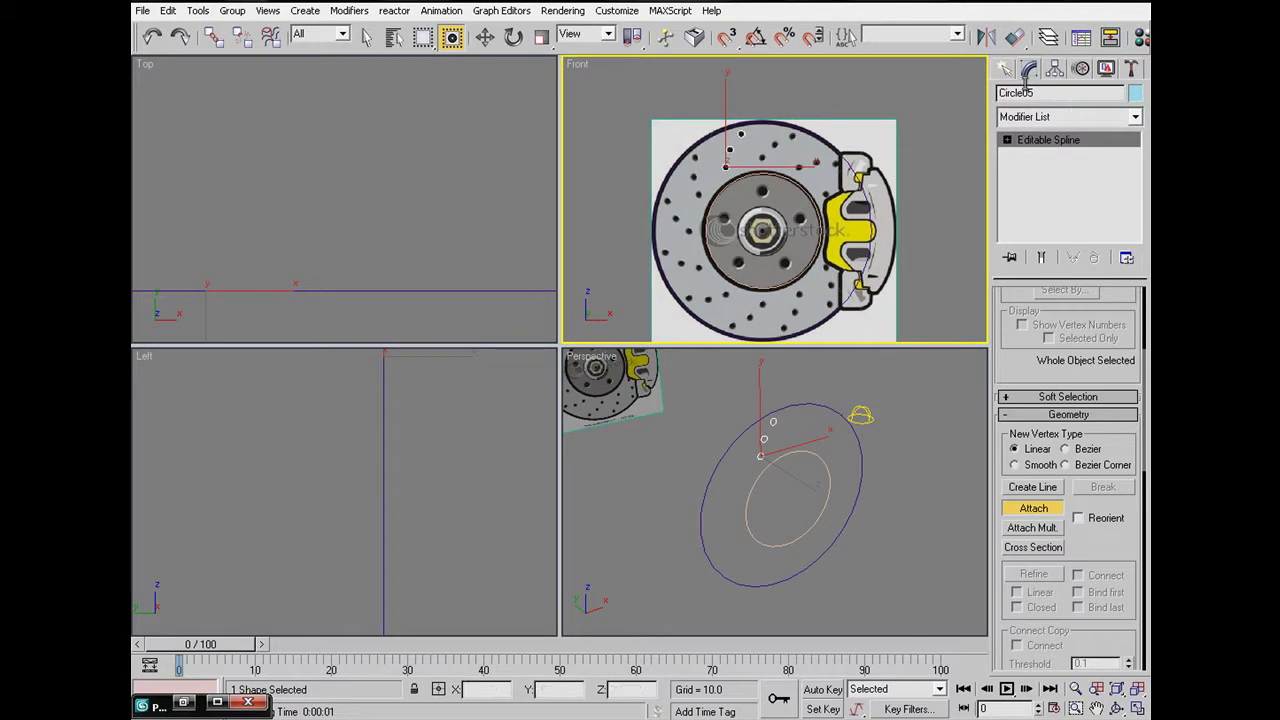
{"action": "left_click", "coordinate": [1055, 70]}
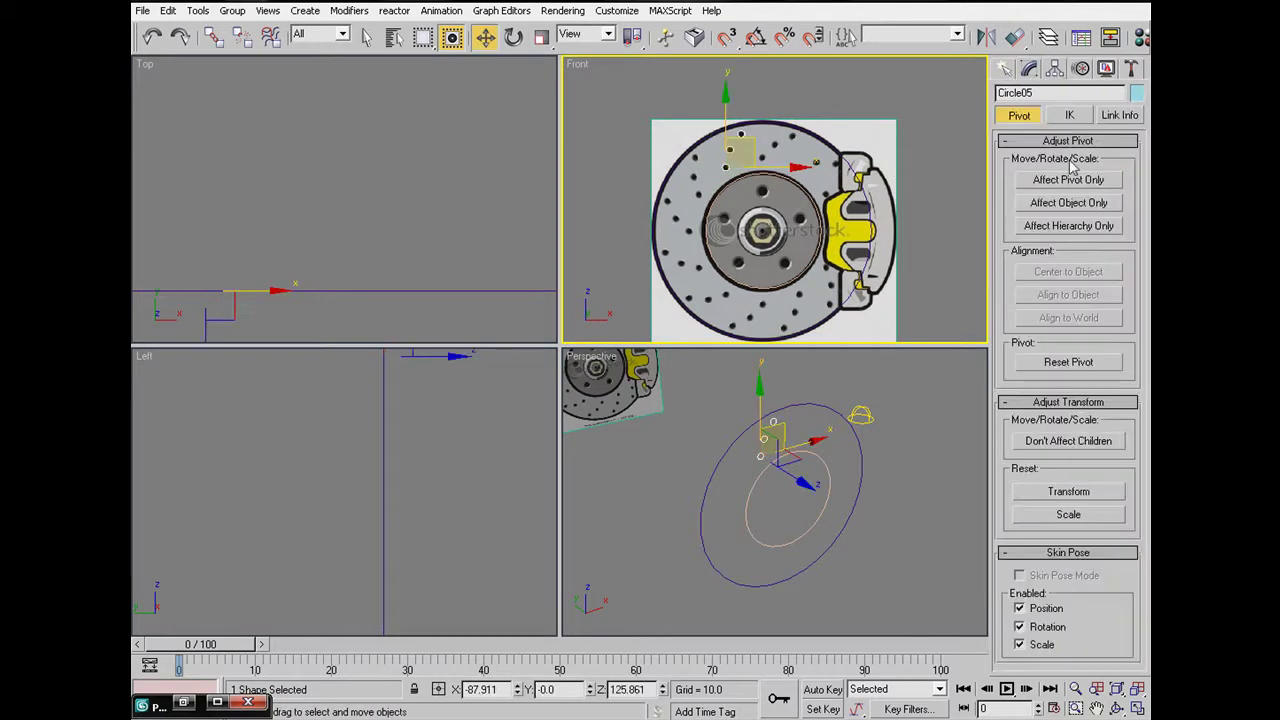
{"action": "left_click", "coordinate": [1069, 181]}
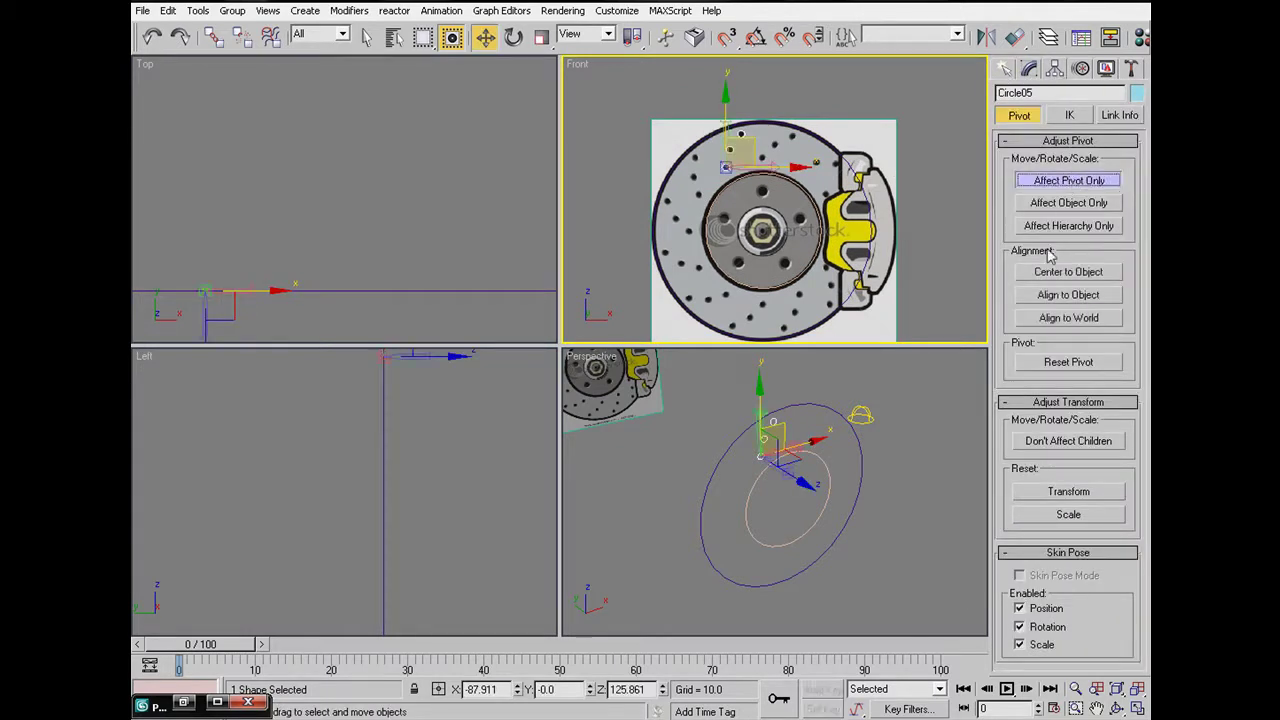
{"action": "right_click", "coordinate": [486, 42]}
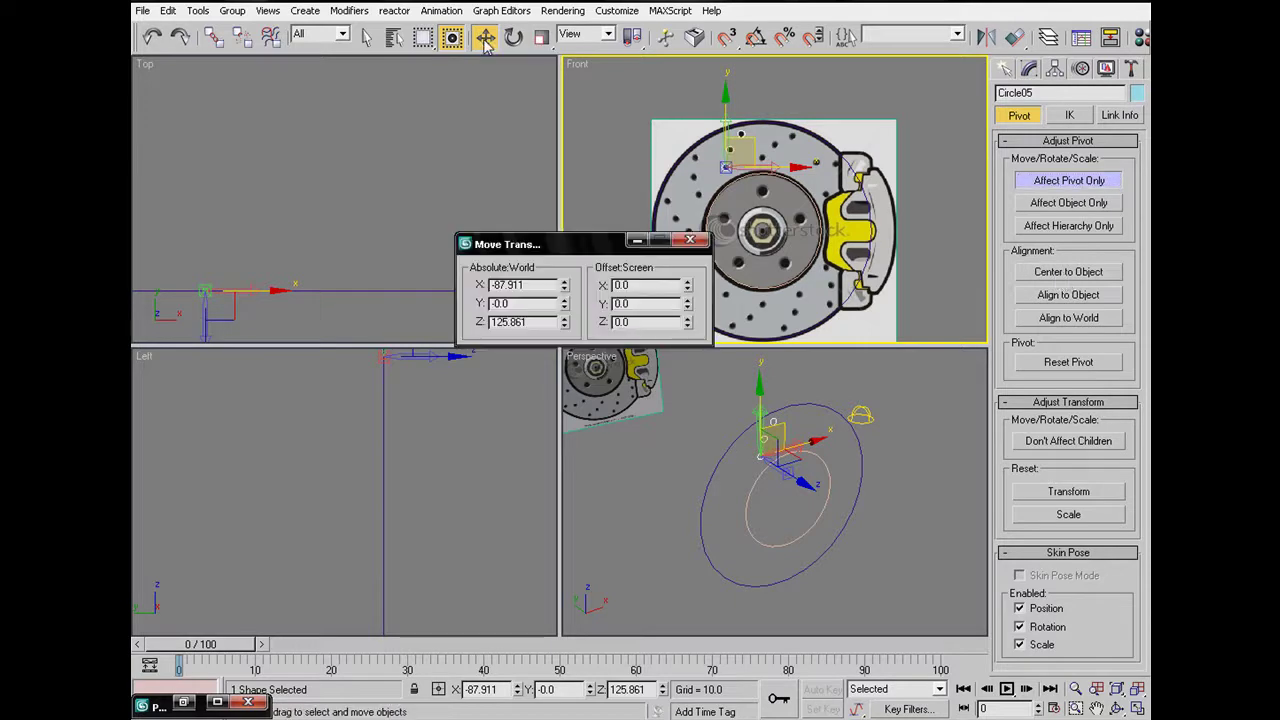
{"action": "right_click", "coordinate": [565, 286]}
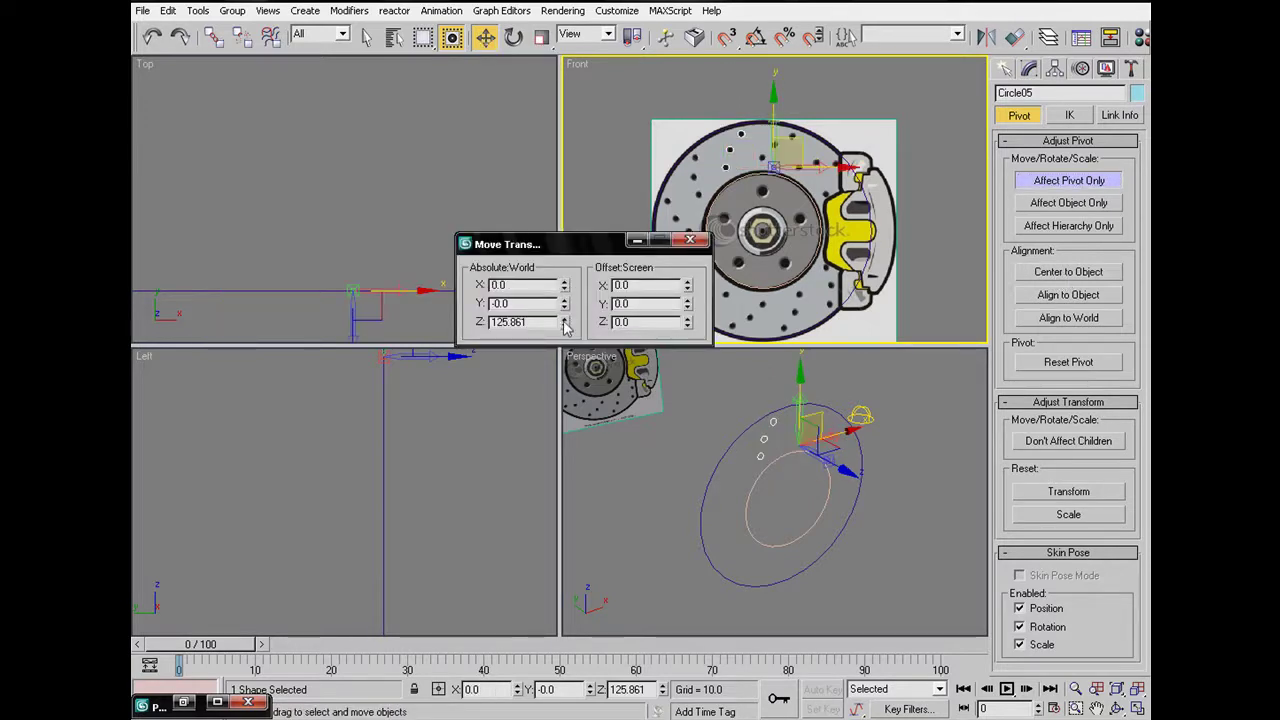
{"action": "right_click", "coordinate": [565, 322]}
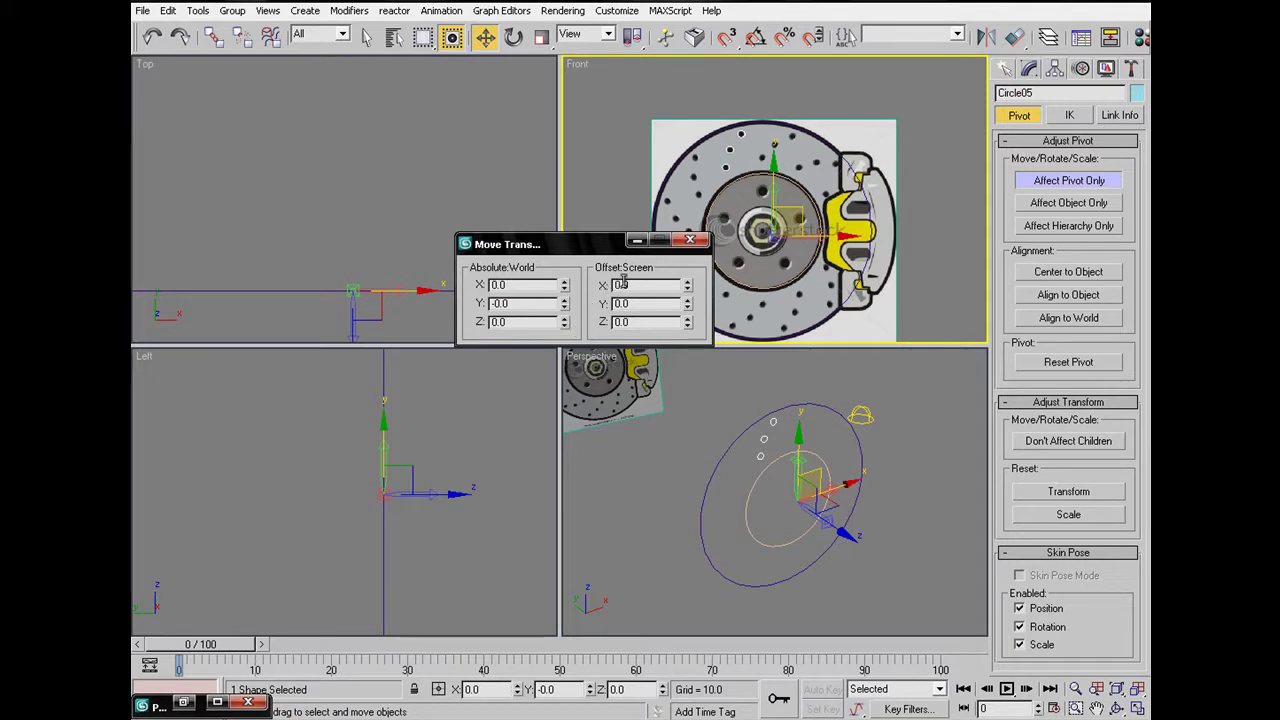
{"action": "left_click", "coordinate": [690, 241]}
Step: Move the three-hole spline's pivot onto the center of the hub in the reference image
{"action": "scroll", "coordinate": [760, 240], "scroll_direction": "up", "scroll_amount": 5}
{"action": "middle_click_drag", "start_coordinate": [760, 240], "coordinate": [818, 154]}
{"action": "left_click_drag", "start_coordinate": [797, 256], "coordinate": [752, 243]}
{"action": "middle_click_drag", "start_coordinate": [747, 261], "coordinate": [855, 95]}
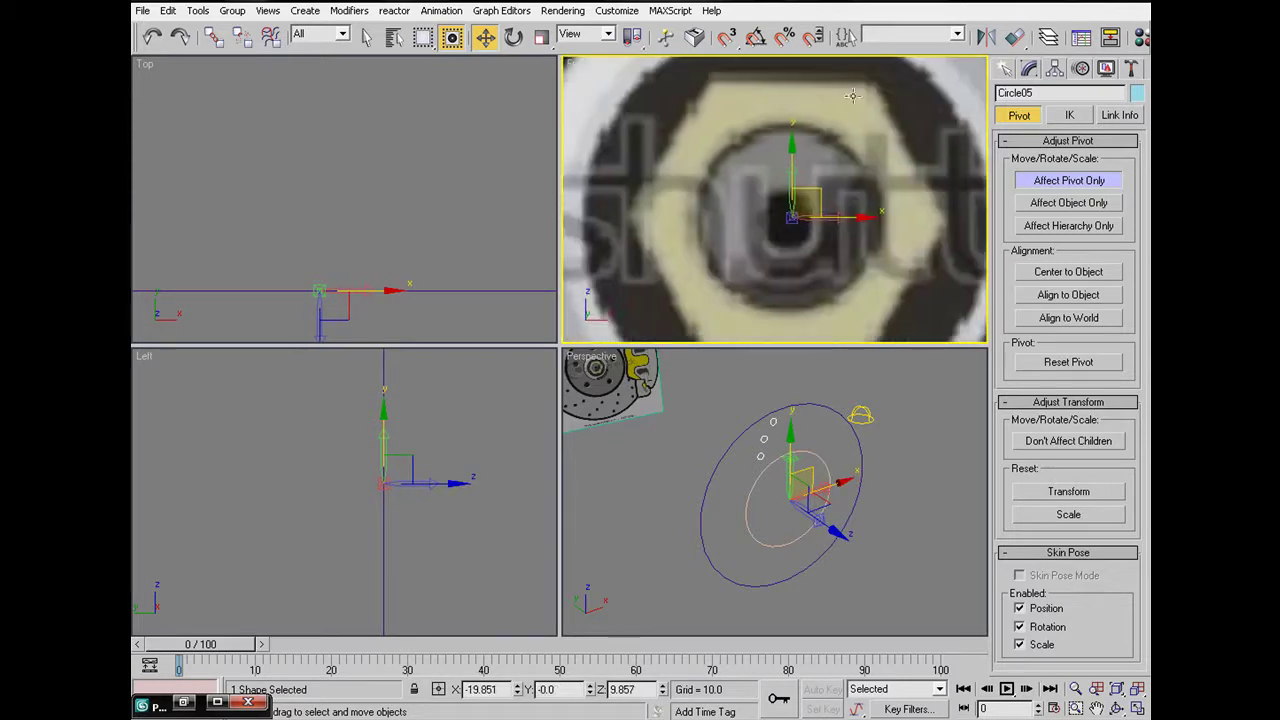
Step: Move the reference plane's pivot onto the hub center and turn off pivot-only editing
{"action": "left_click", "coordinate": [845, 222]}
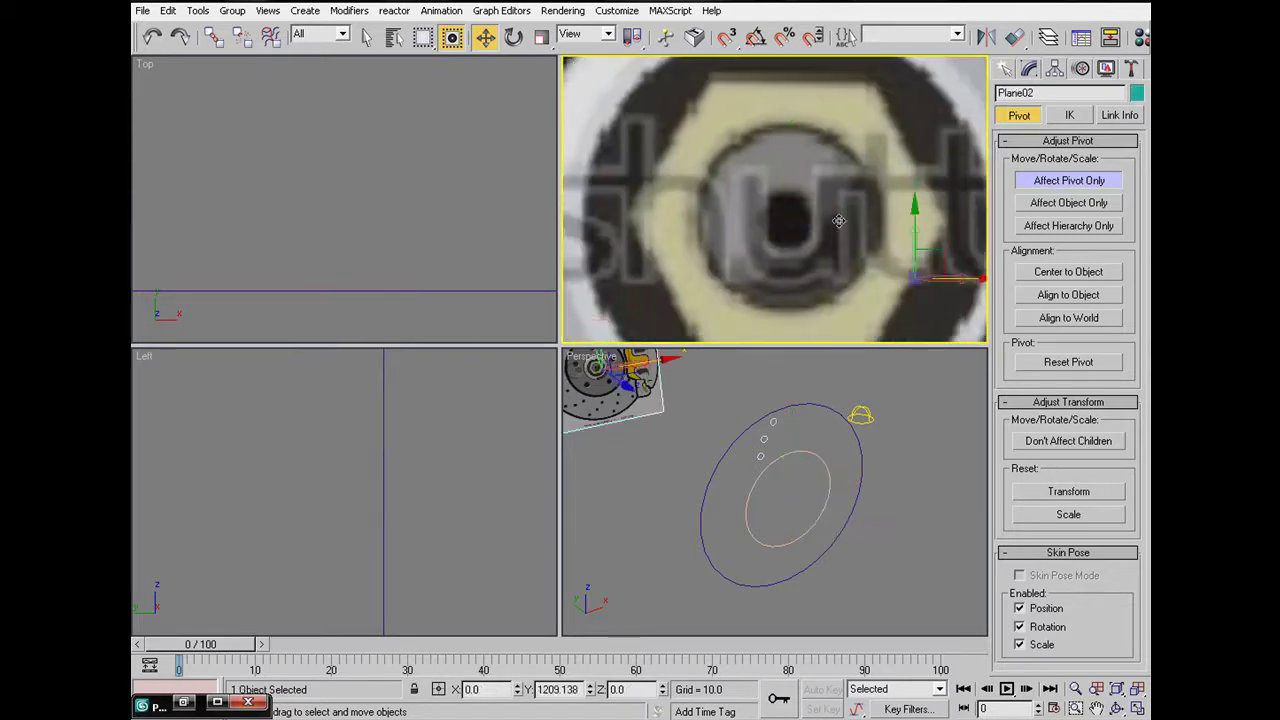
{"action": "left_click_drag", "start_coordinate": [938, 253], "coordinate": [810, 196]}
{"action": "scroll", "coordinate": [810, 196], "scroll_direction": "down", "scroll_amount": 8}
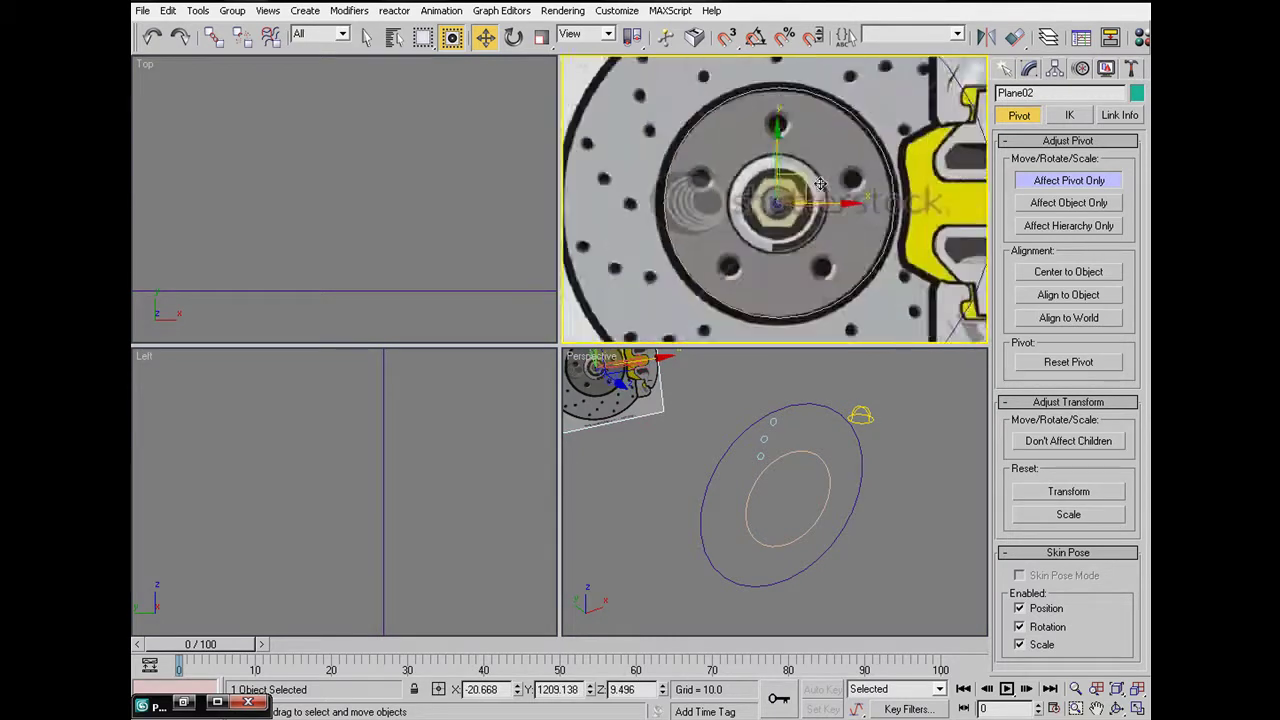
{"action": "left_click", "coordinate": [1075, 182]}
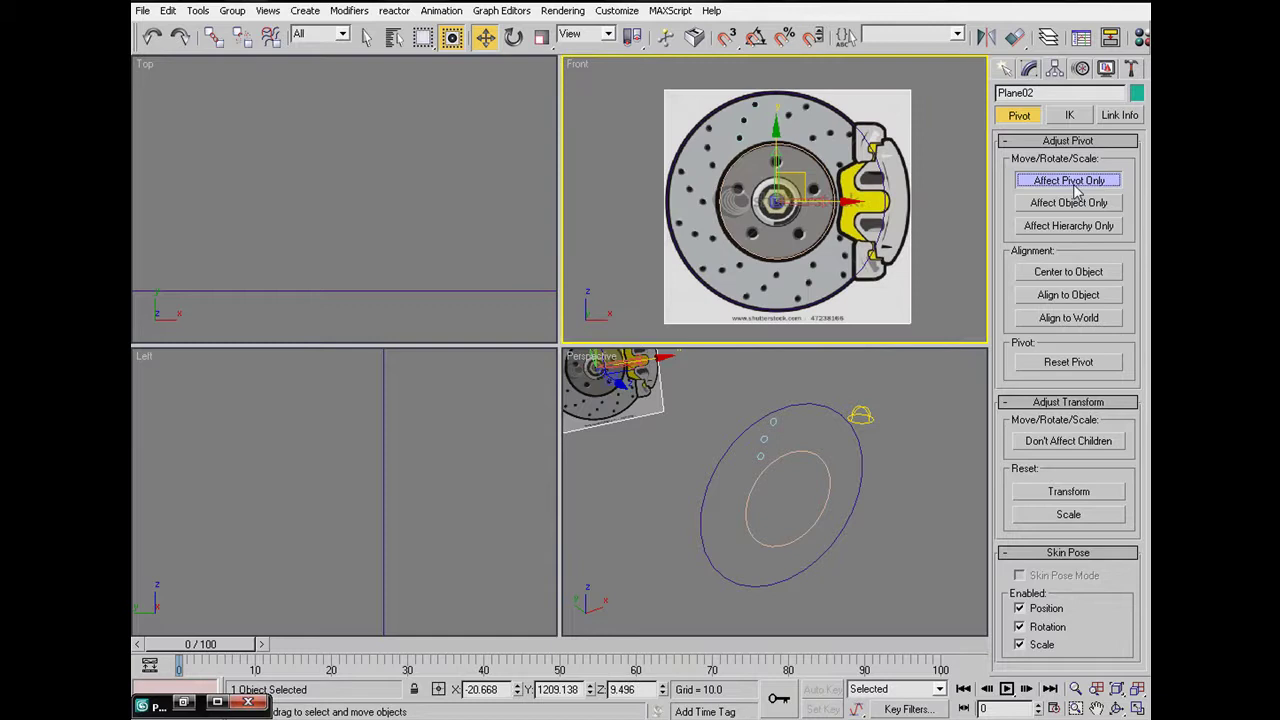
{"action": "left_click", "coordinate": [1004, 70]}
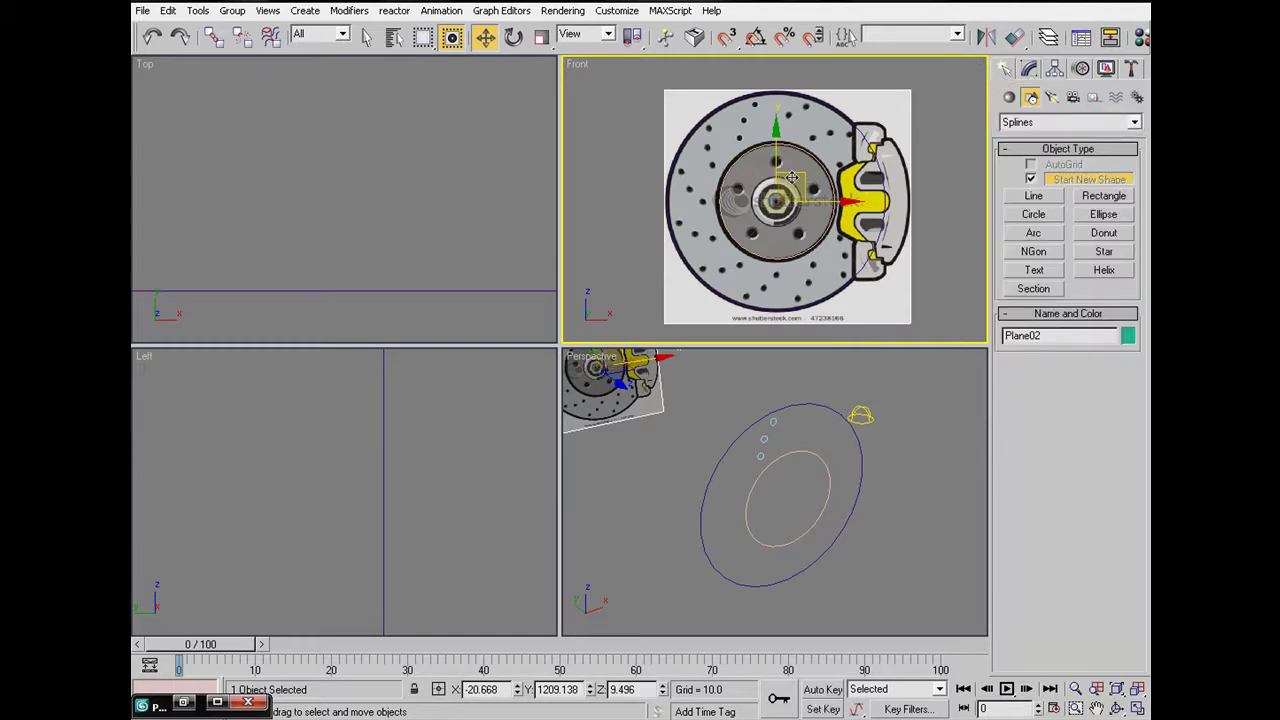
{"action": "left_click", "coordinate": [186, 11]}
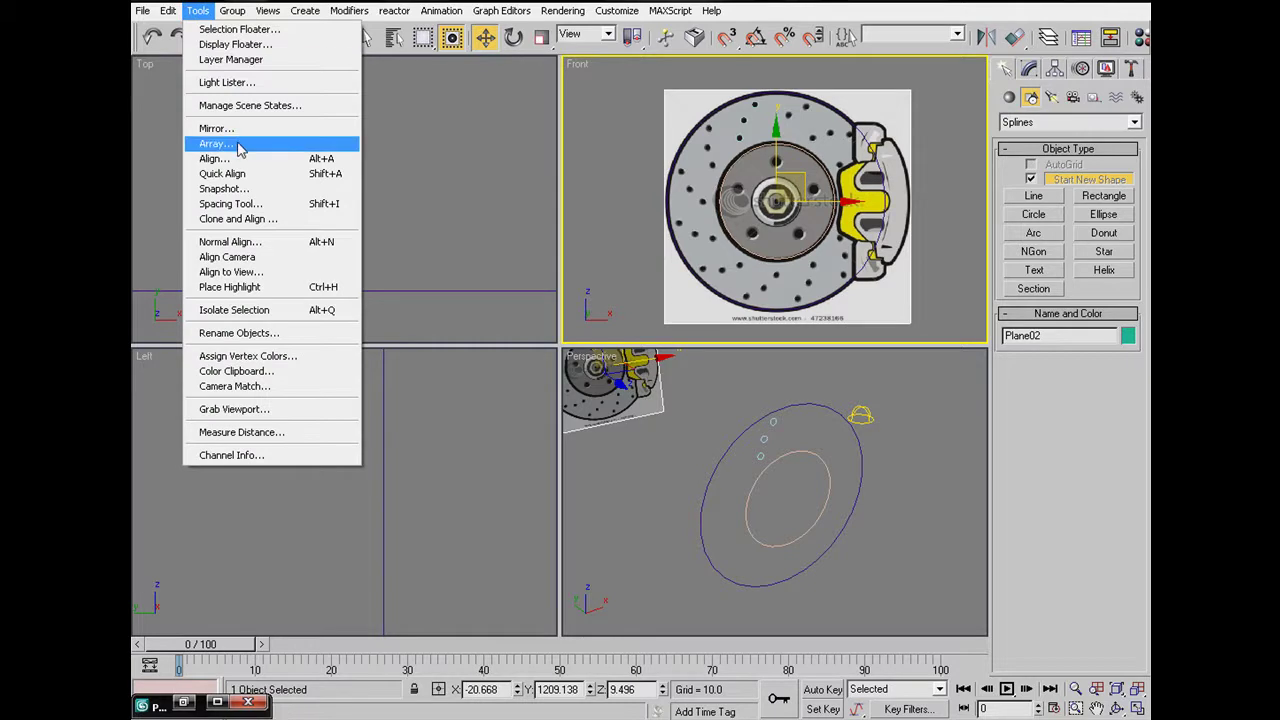
{"action": "left_click", "coordinate": [240, 148]}
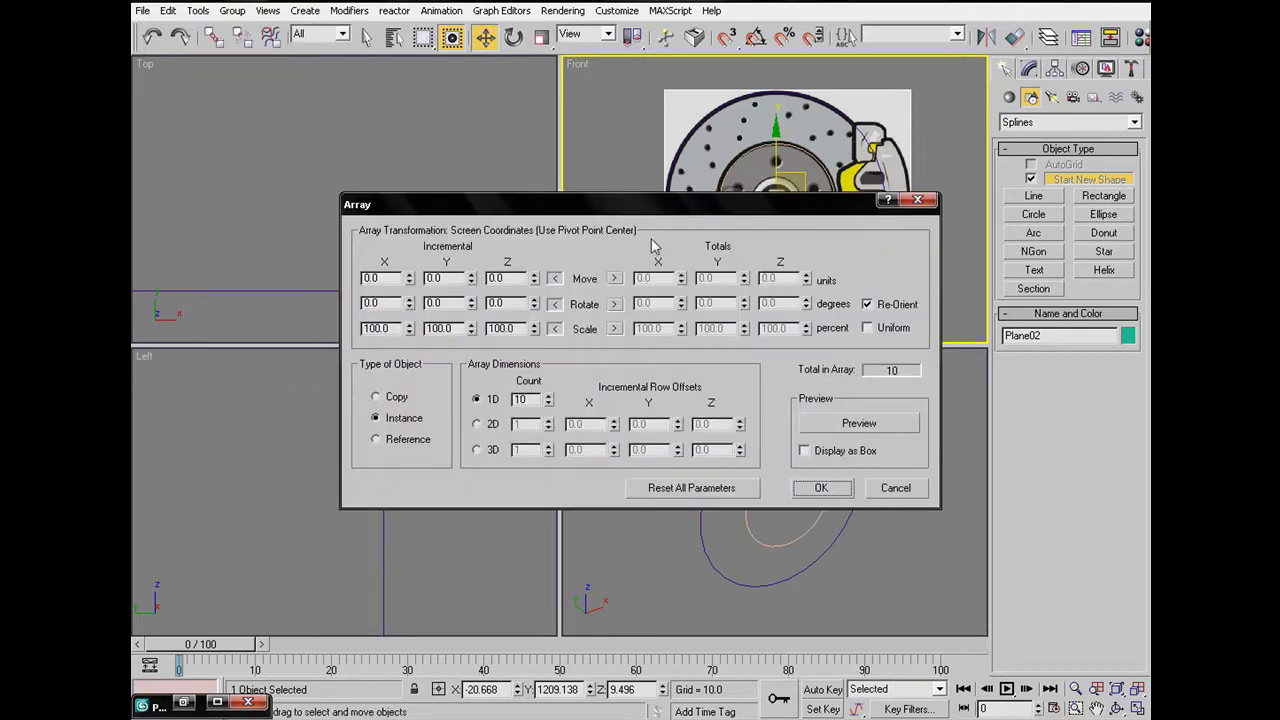
{"action": "left_click", "coordinate": [614, 305]}
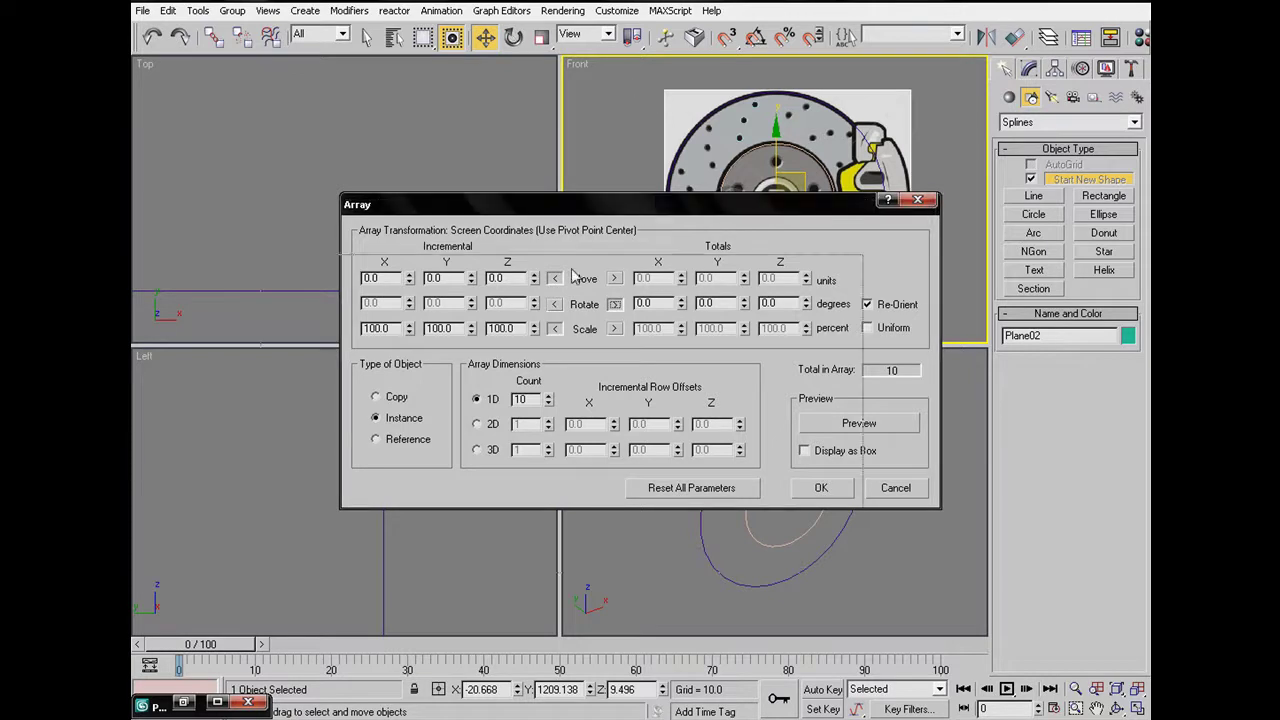
{"action": "left_click_drag", "start_coordinate": [641, 210], "coordinate": [557, 277]}
{"action": "left_click", "coordinate": [832, 271]}
{"action": "left_click", "coordinate": [513, 37]}
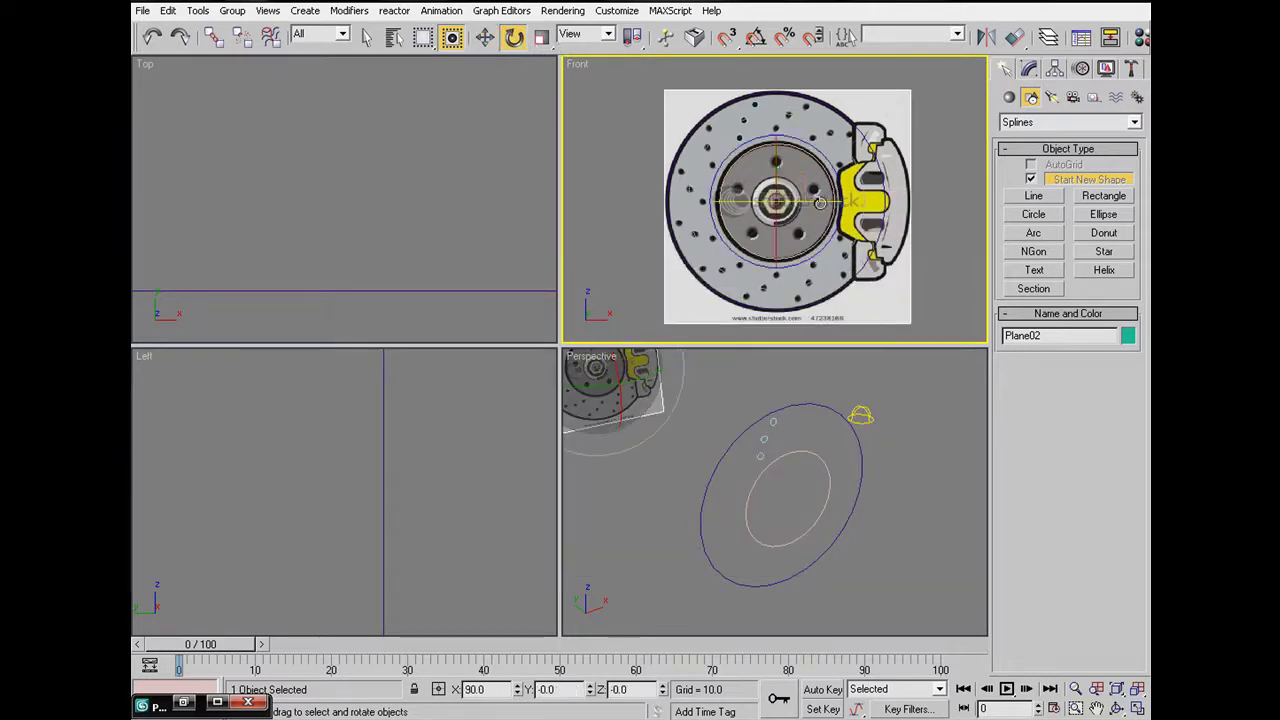
{"action": "left_click_drag", "start_coordinate": [824, 157], "coordinate": [817, 144]}
{"action": "key", "text": "ctrl+z"}
{"action": "left_click", "coordinate": [752, 130]}
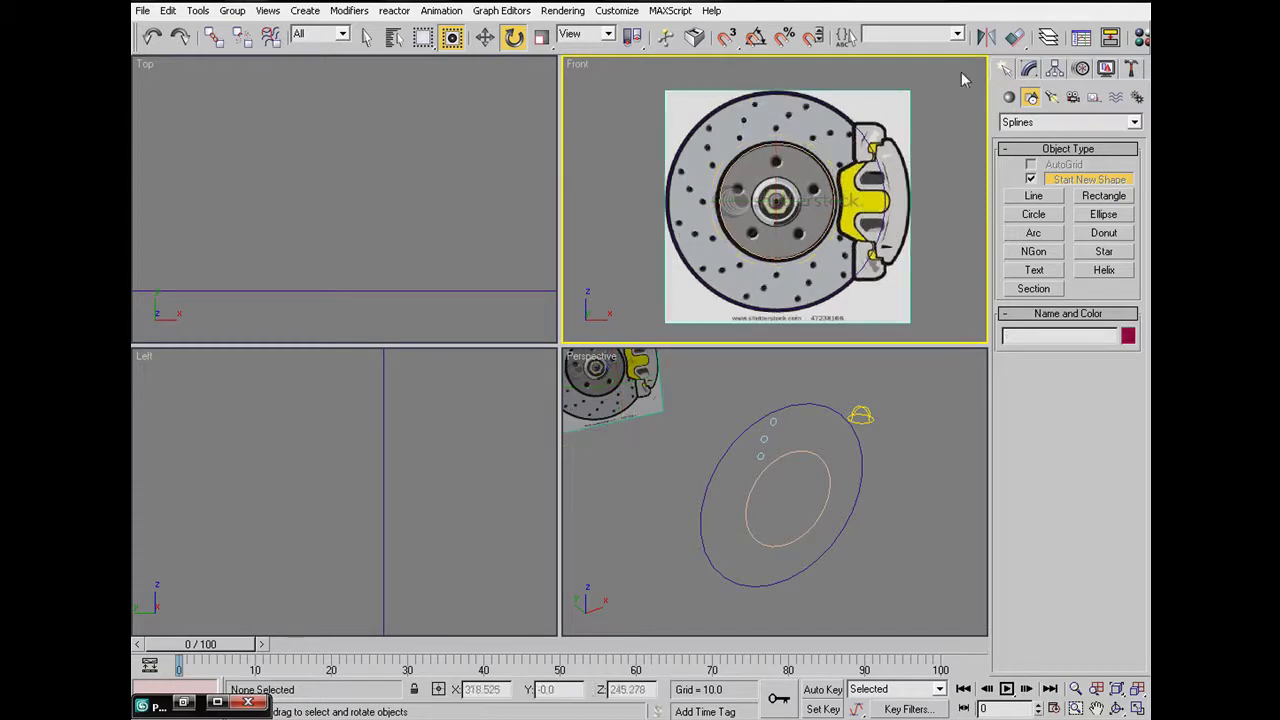
Step: Array the three-hole spline as 12 instances rotated a total of 360 degrees about Z around the hub center
{"action": "left_click", "coordinate": [740, 138]}
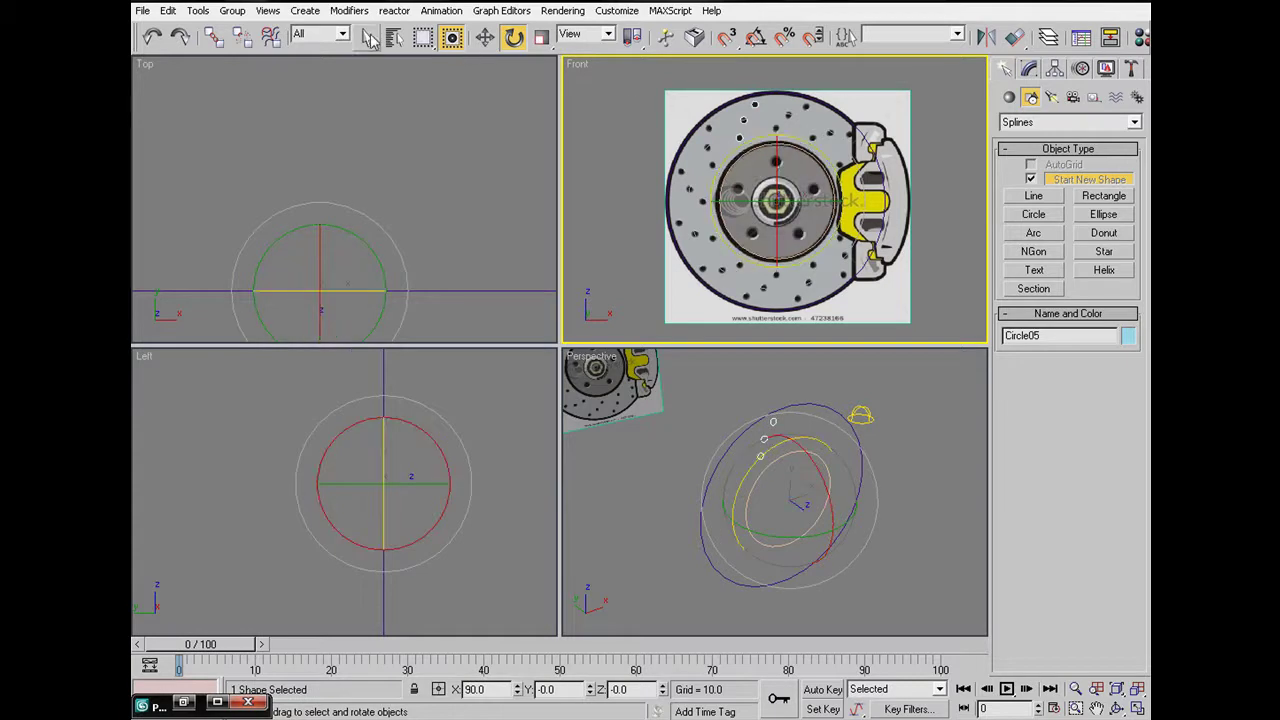
{"action": "left_click", "coordinate": [168, 11]}
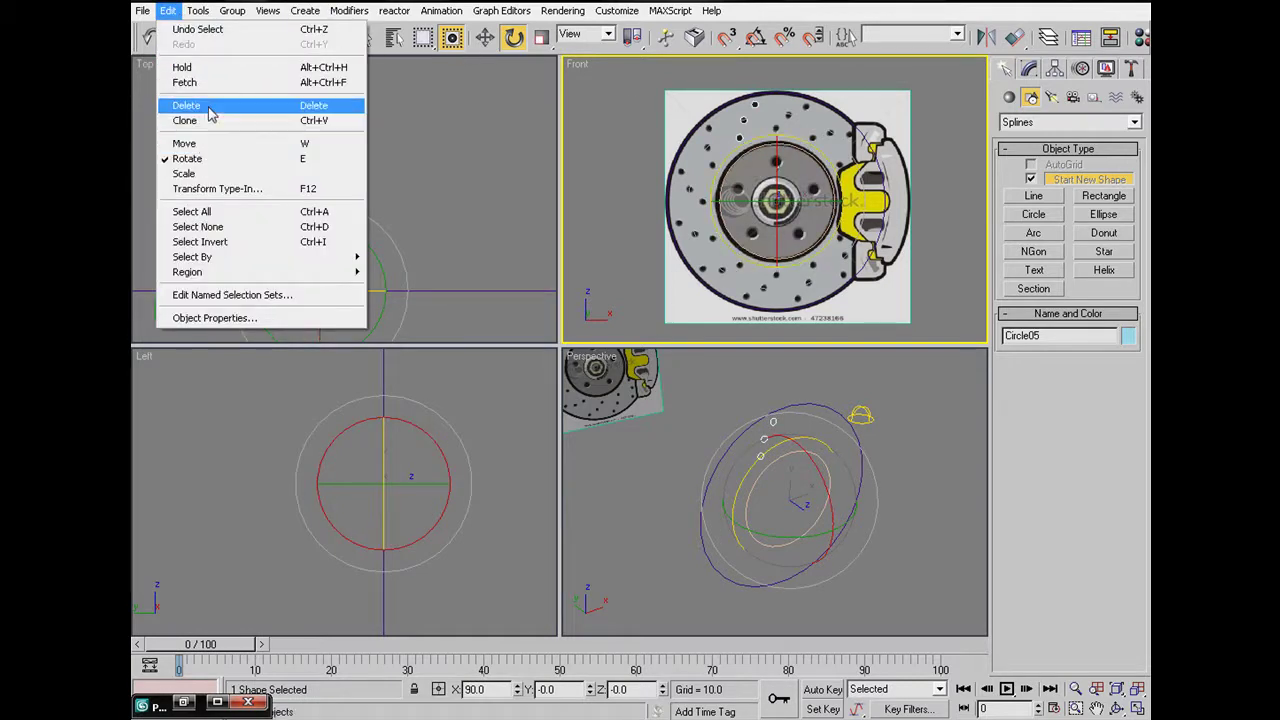
{"action": "mouse_move", "coordinate": [197, 10]}
{"action": "left_click", "coordinate": [198, 141]}
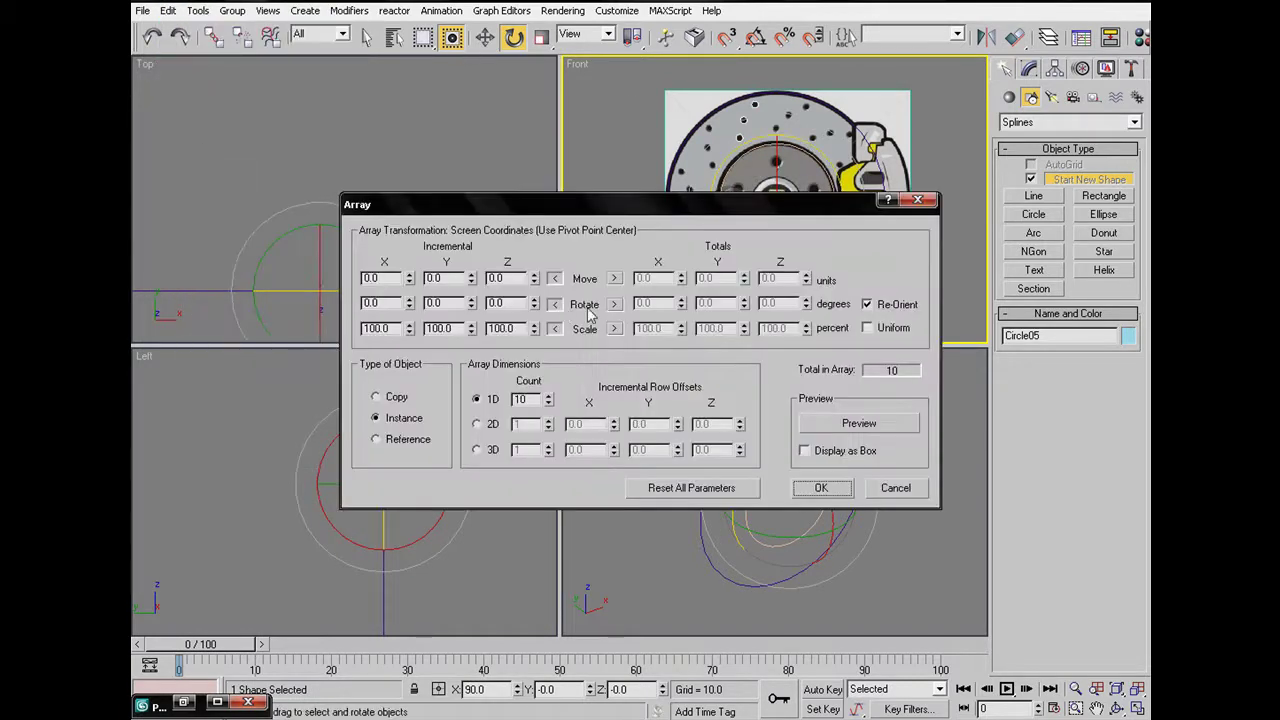
{"action": "left_click", "coordinate": [614, 304]}
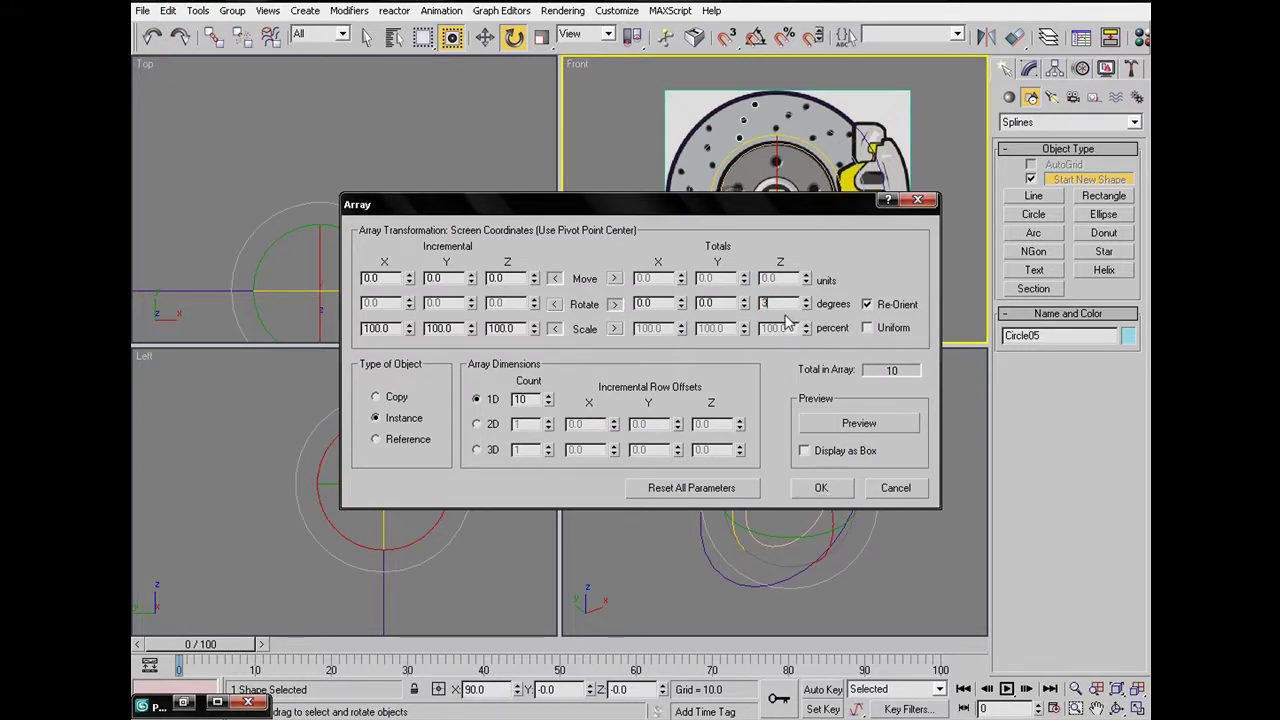
{"action": "left_click", "coordinate": [548, 397]}
{"action": "left_click", "coordinate": [548, 397]}
{"action": "left_click", "coordinate": [806, 424]}
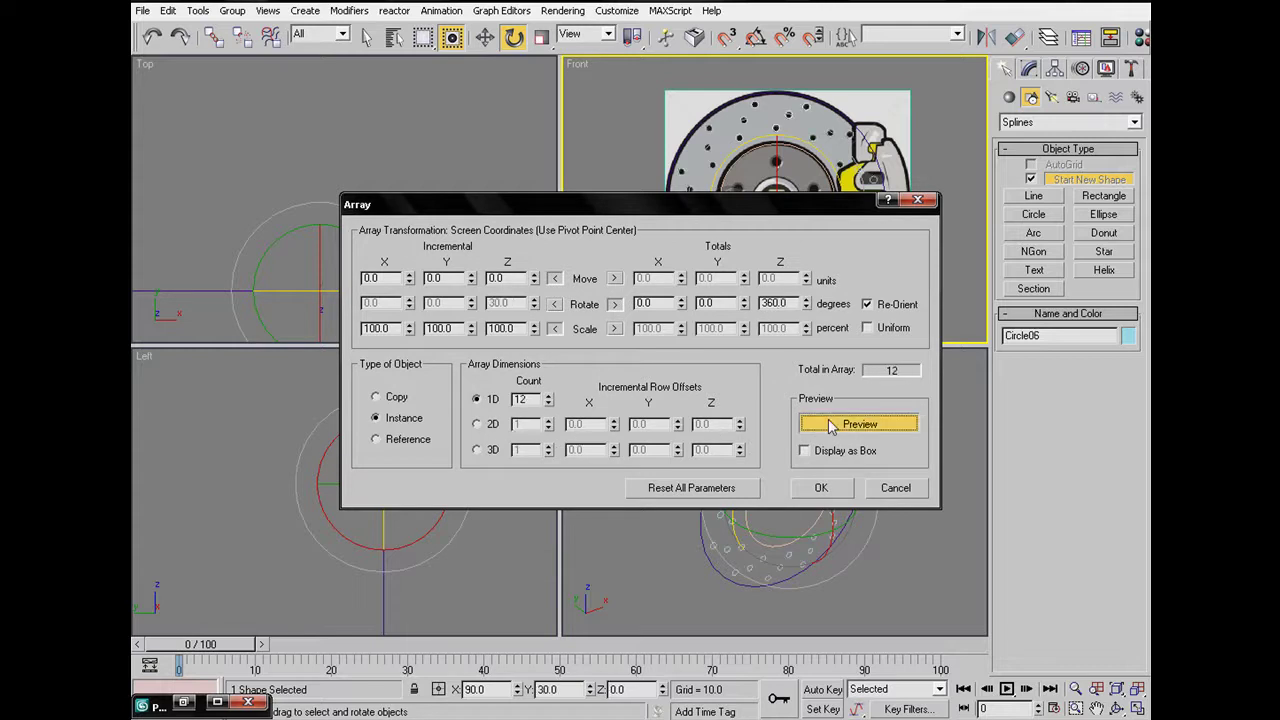
{"action": "left_click_drag", "start_coordinate": [727, 218], "coordinate": [668, 324]}
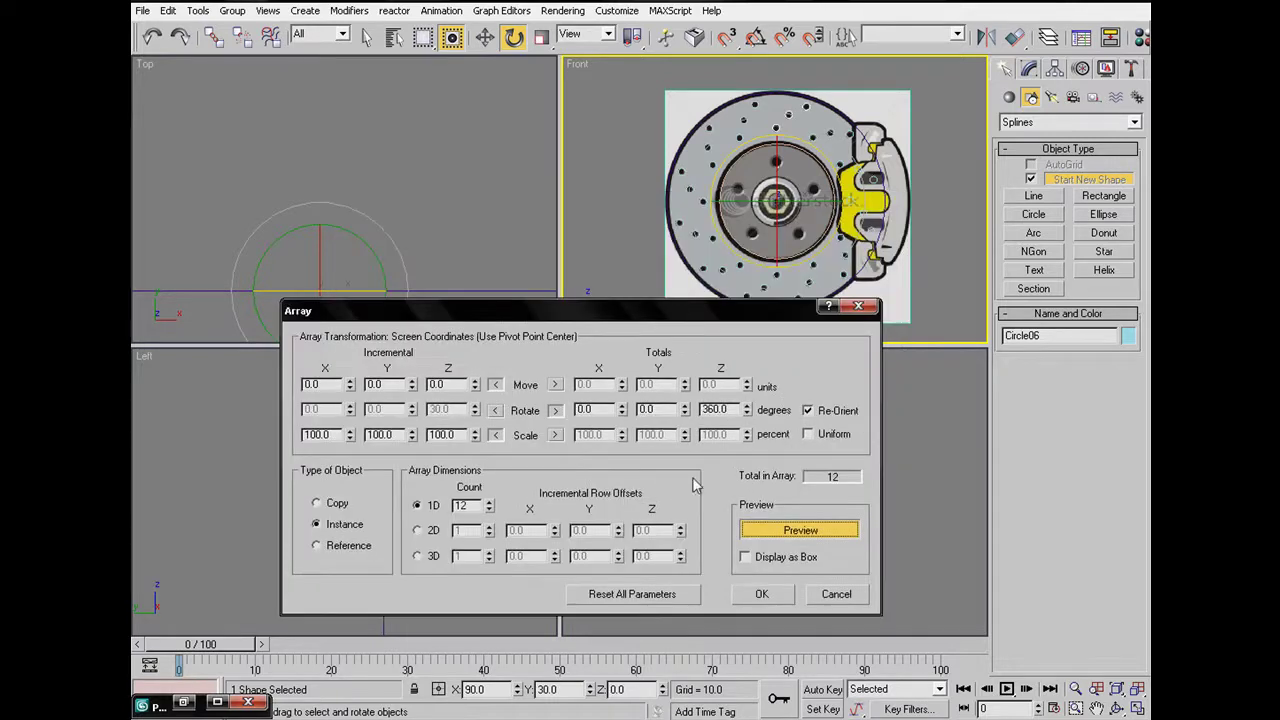
{"action": "left_click", "coordinate": [760, 592]}
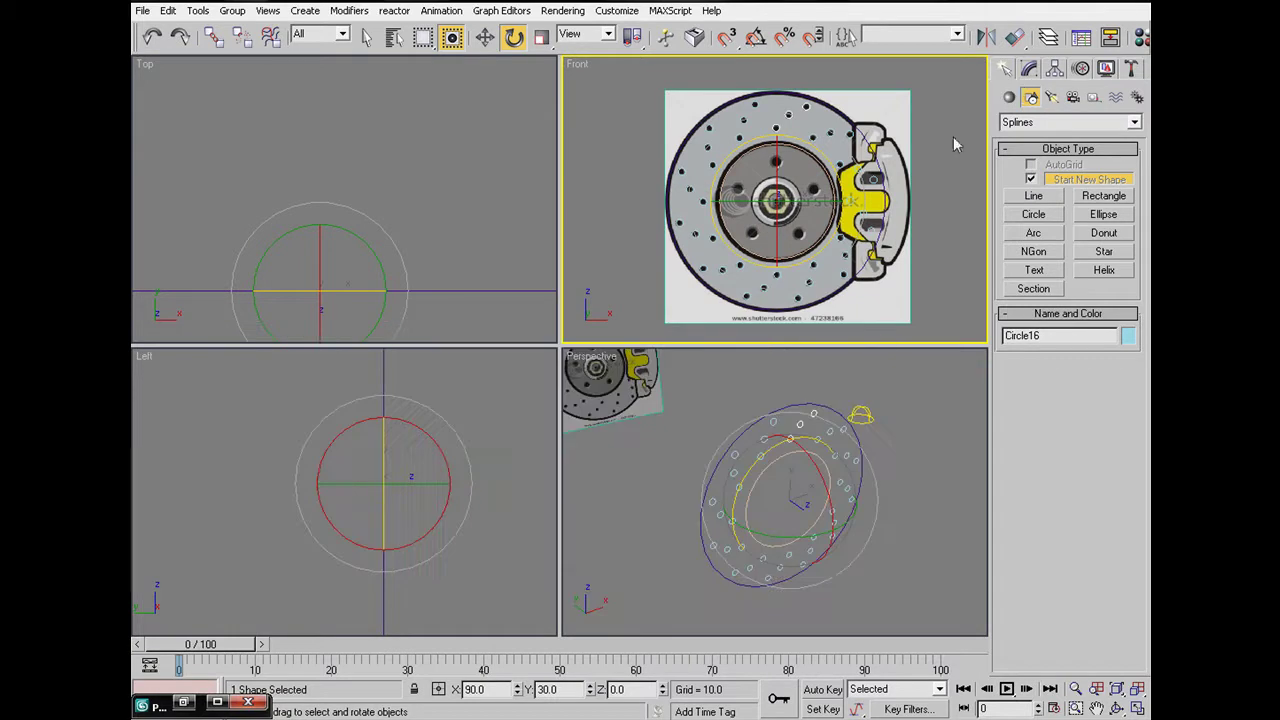
Step: Try to attach the other arrayed hole splines to the three-hole spline beside the caliper, including through Attach Multiple
{"action": "left_click", "coordinate": [954, 145]}
{"action": "scroll", "coordinate": [923, 180], "scroll_direction": "up", "scroll_amount": 6}
{"action": "scroll", "coordinate": [900, 176], "scroll_direction": "down", "scroll_amount": 3}
{"action": "left_click", "coordinate": [884, 171]}
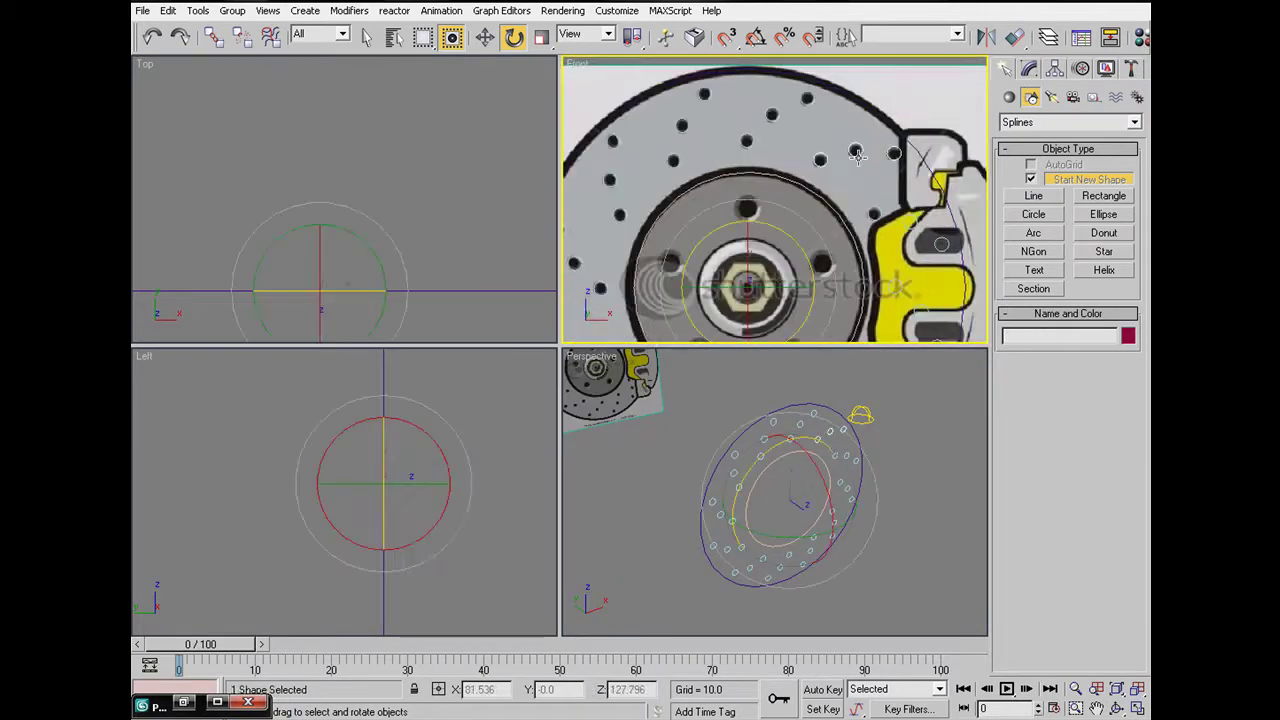
{"action": "left_click", "coordinate": [1031, 67]}
{"action": "left_click", "coordinate": [1030, 509]}
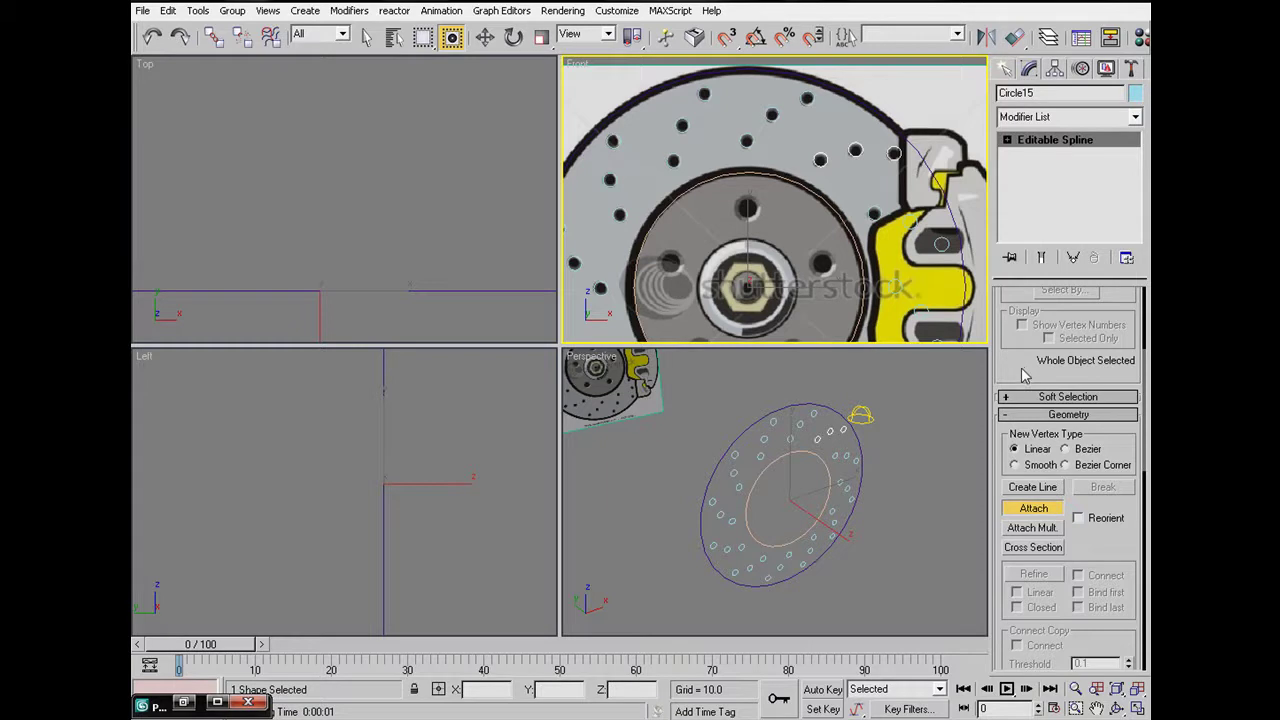
{"action": "key", "text": "1"}
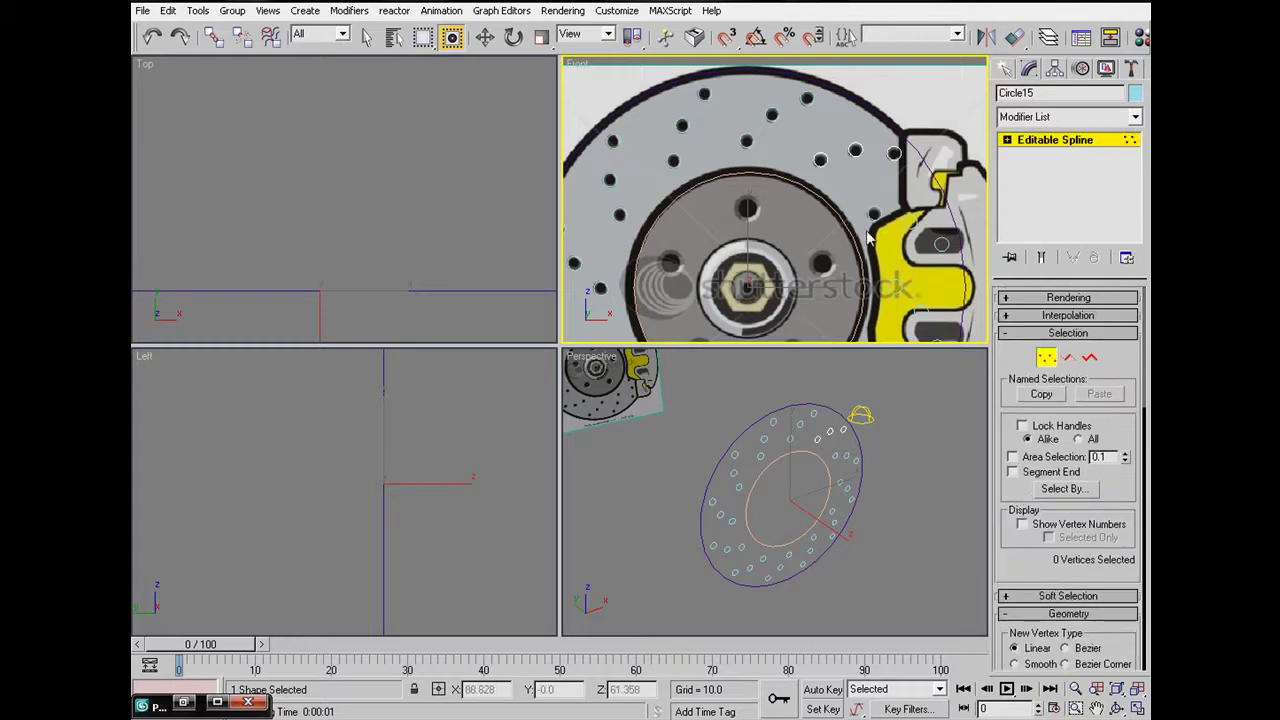
{"action": "scroll", "coordinate": [826, 170], "scroll_direction": "up", "scroll_amount": 5}
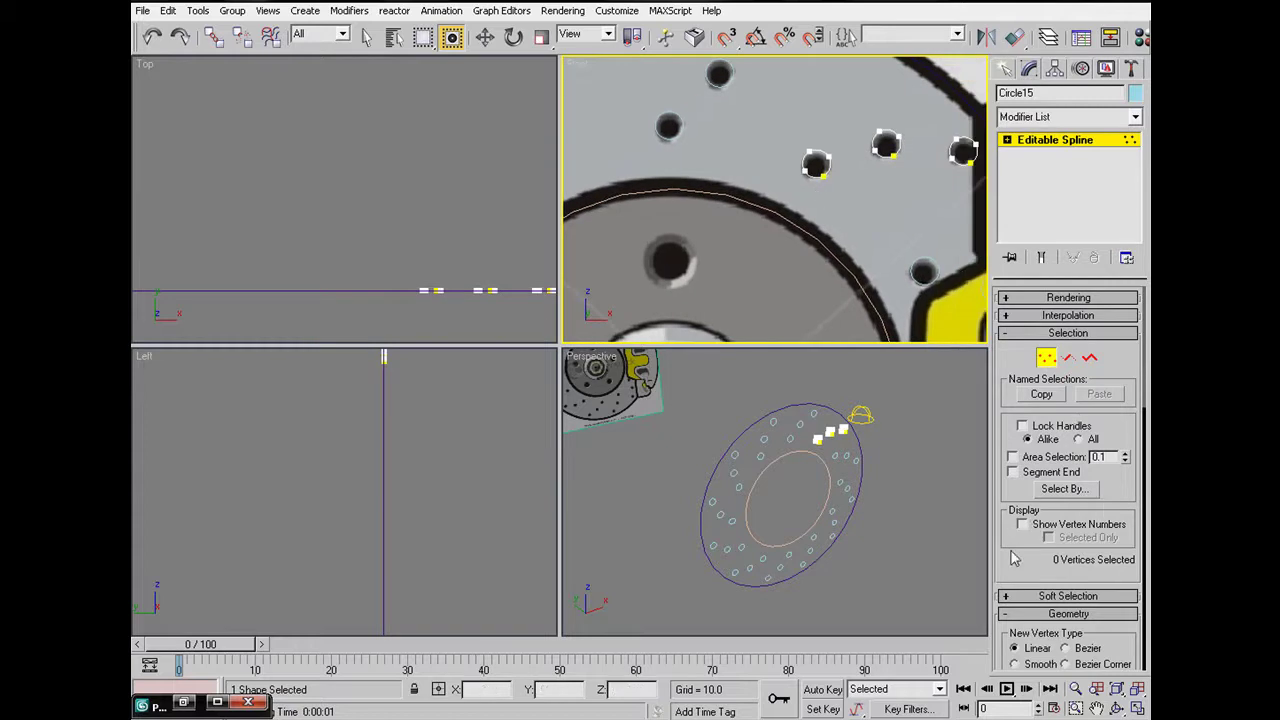
{"action": "scroll", "coordinate": [1013, 558], "scroll_direction": "down", "scroll_amount": 5}
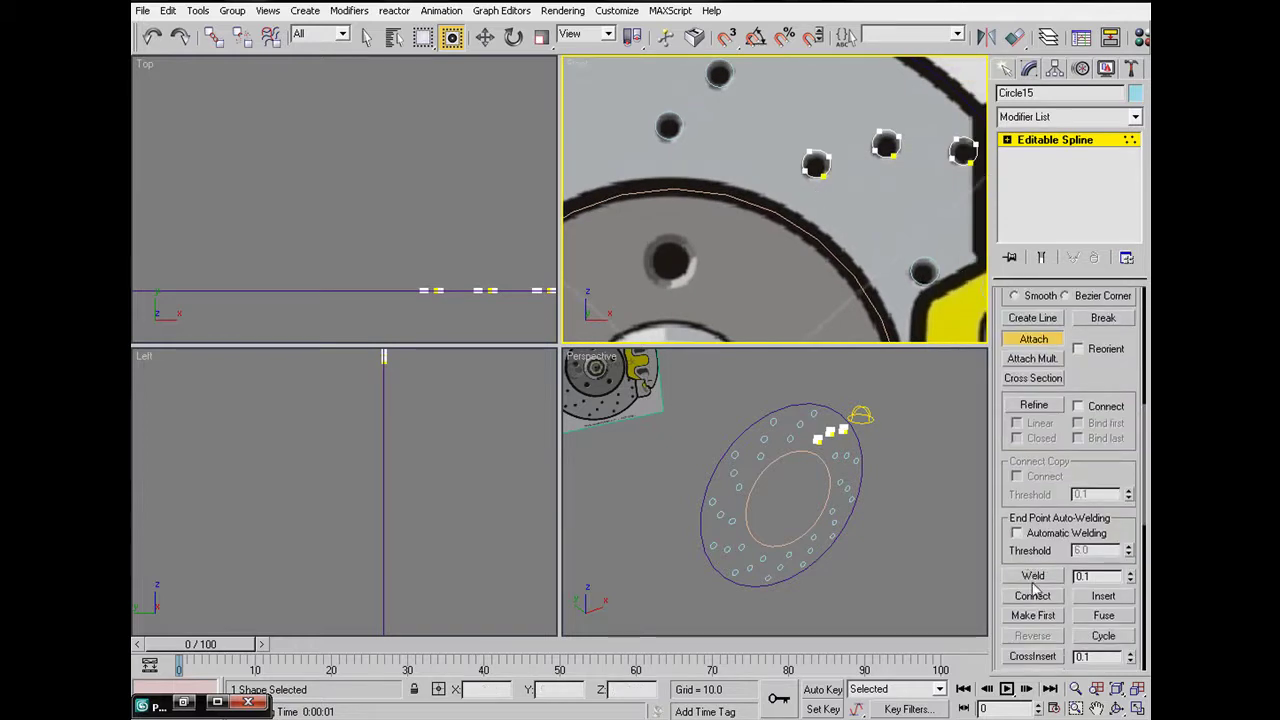
{"action": "left_click", "coordinate": [1035, 143]}
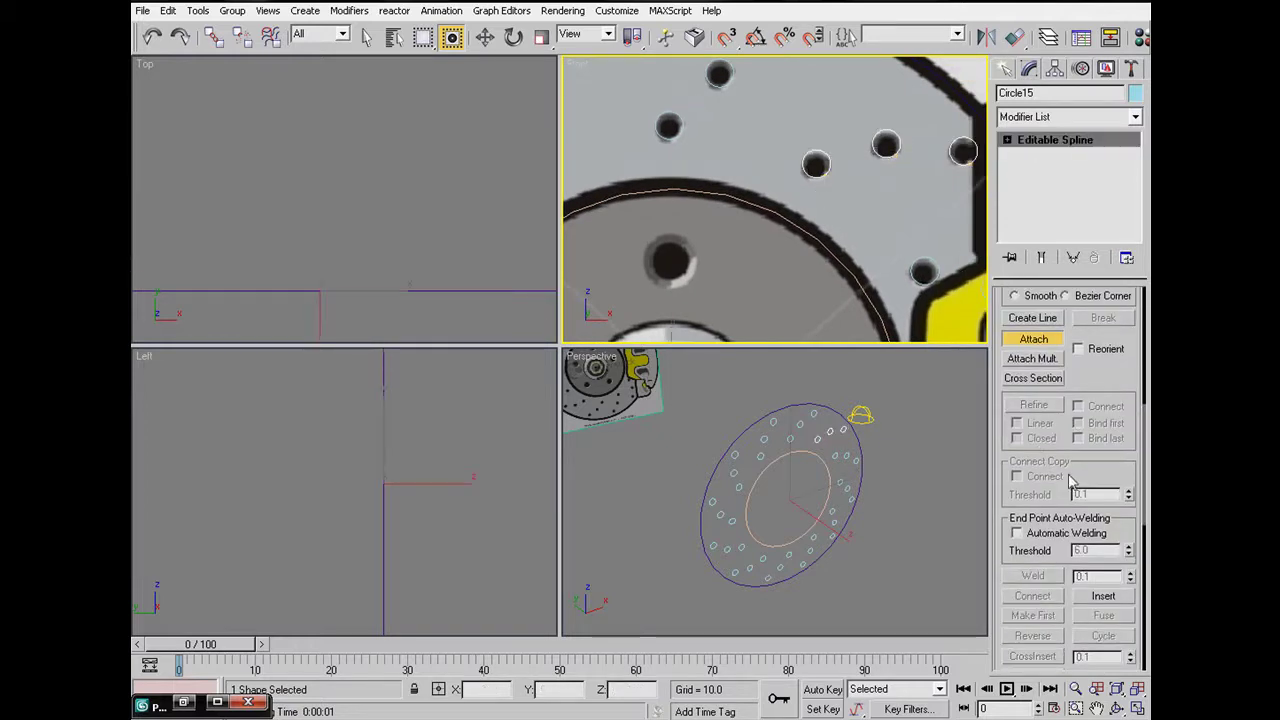
{"action": "left_click", "coordinate": [1024, 364]}
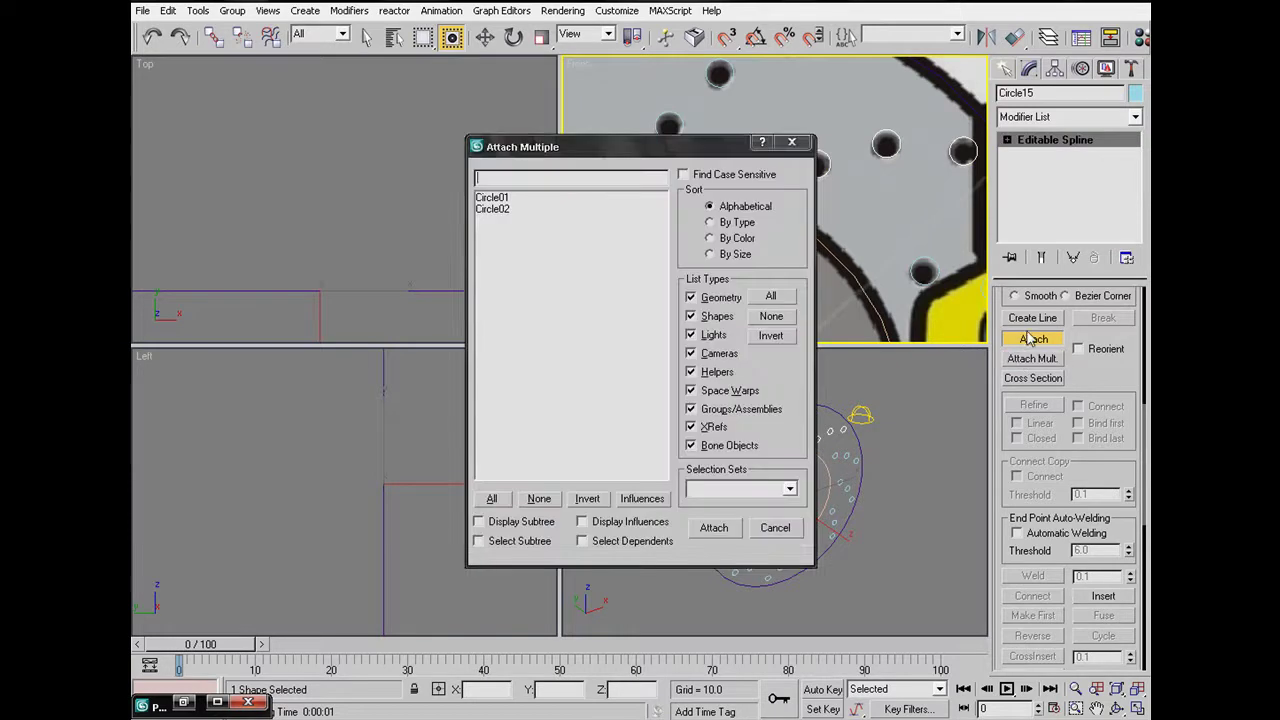
{"action": "left_click", "coordinate": [791, 142]}
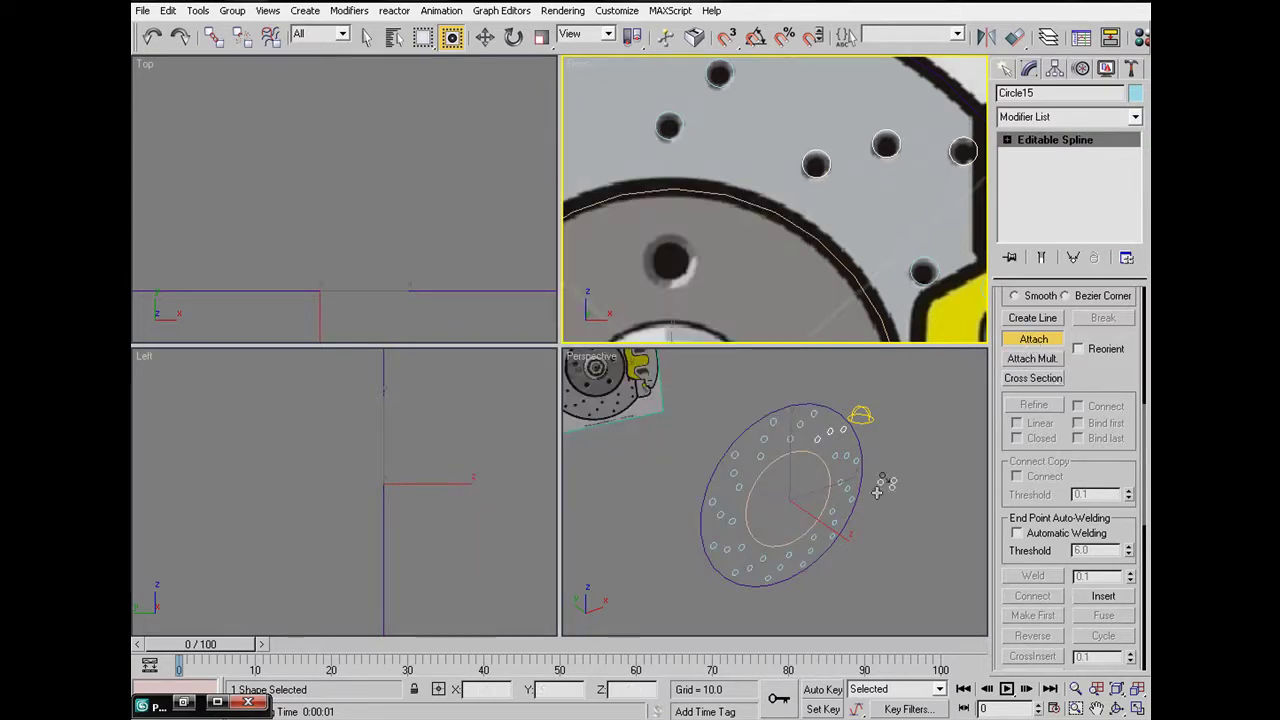
Step: Reselect the three-hole spline beside the caliper and retry attaching a neighboring hole spline to it
{"action": "left_click", "coordinate": [880, 485]}
{"action": "left_click", "coordinate": [1002, 67]}
{"action": "left_click", "coordinate": [908, 457]}
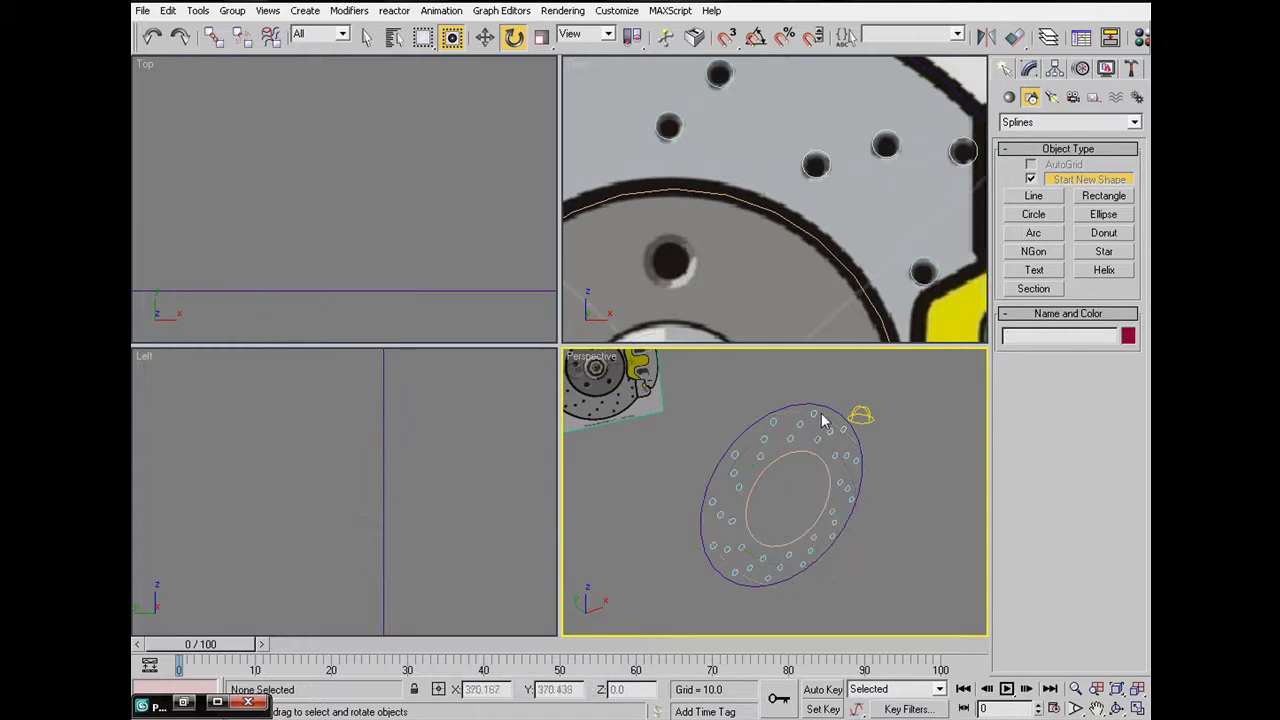
{"action": "left_click", "coordinate": [816, 437]}
{"action": "left_click", "coordinate": [1029, 68]}
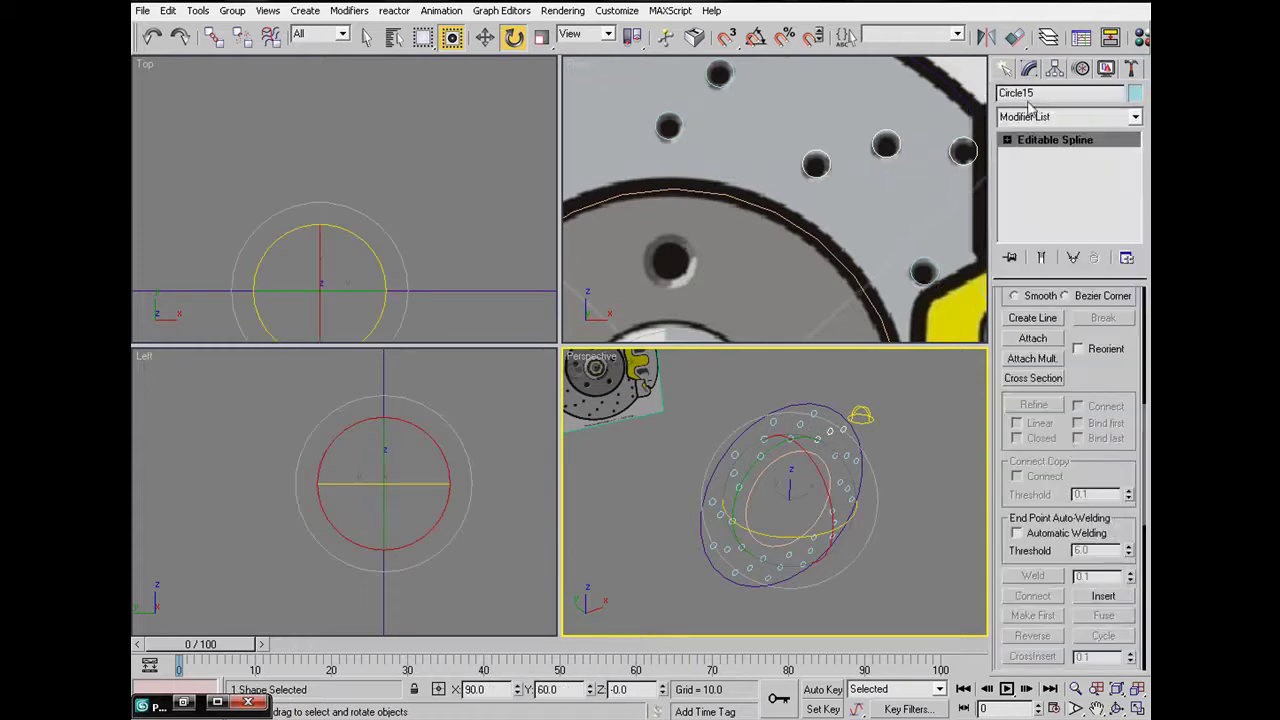
{"action": "left_click", "coordinate": [1056, 340]}
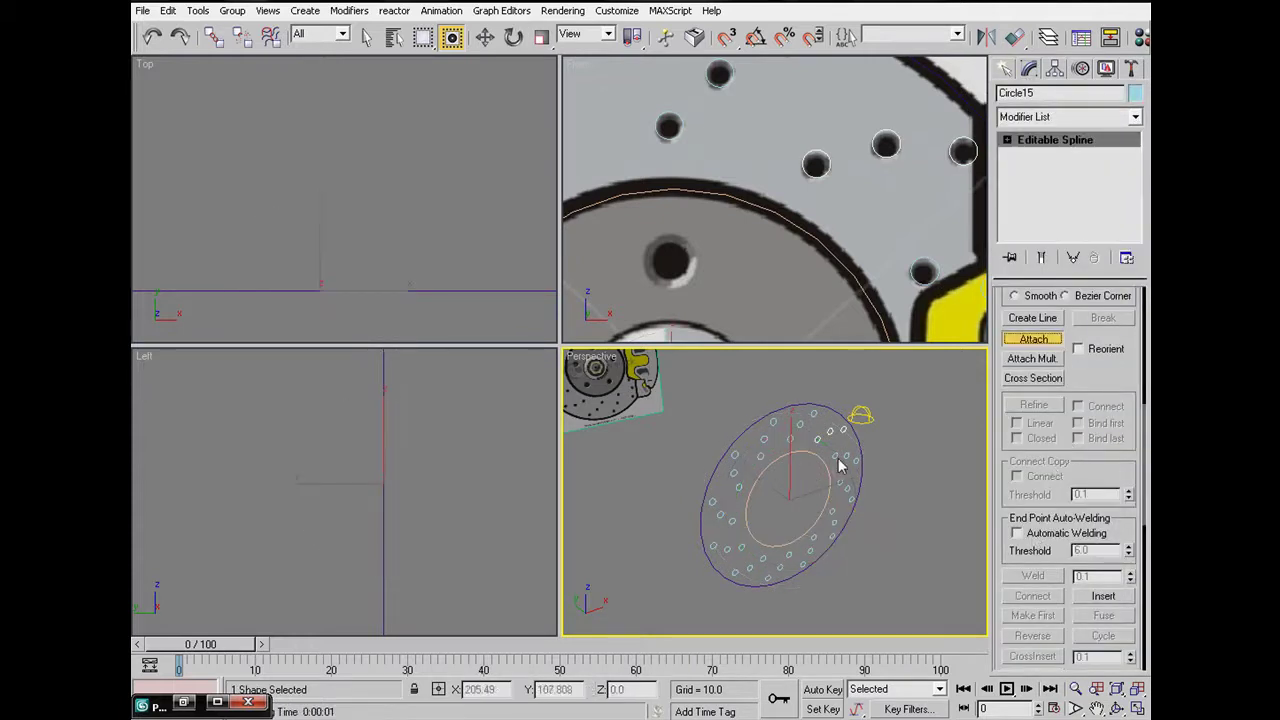
{"action": "scroll", "coordinate": [855, 430], "scroll_direction": "up", "scroll_amount": 4}
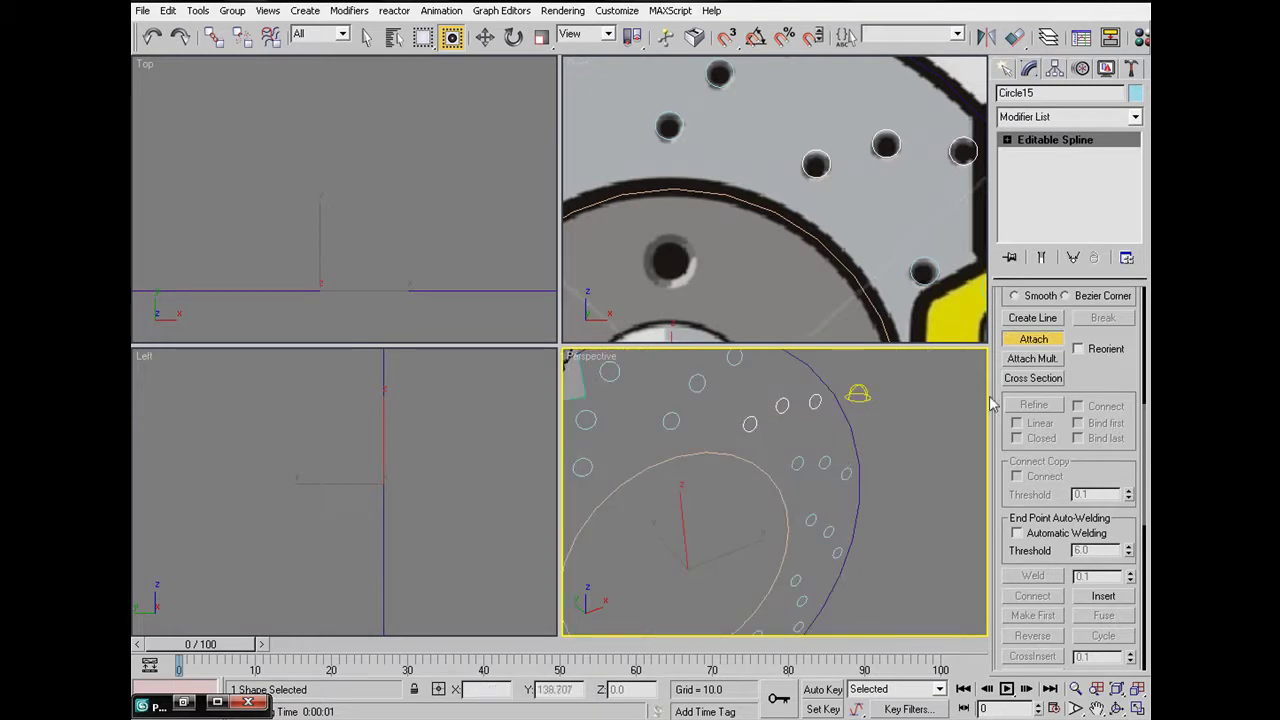
Step: Try to attach the disk's edge circles, Circle01 and Circle02, to the selected three-hole spline with Attach Multiple
{"action": "left_click", "coordinate": [1032, 358]}
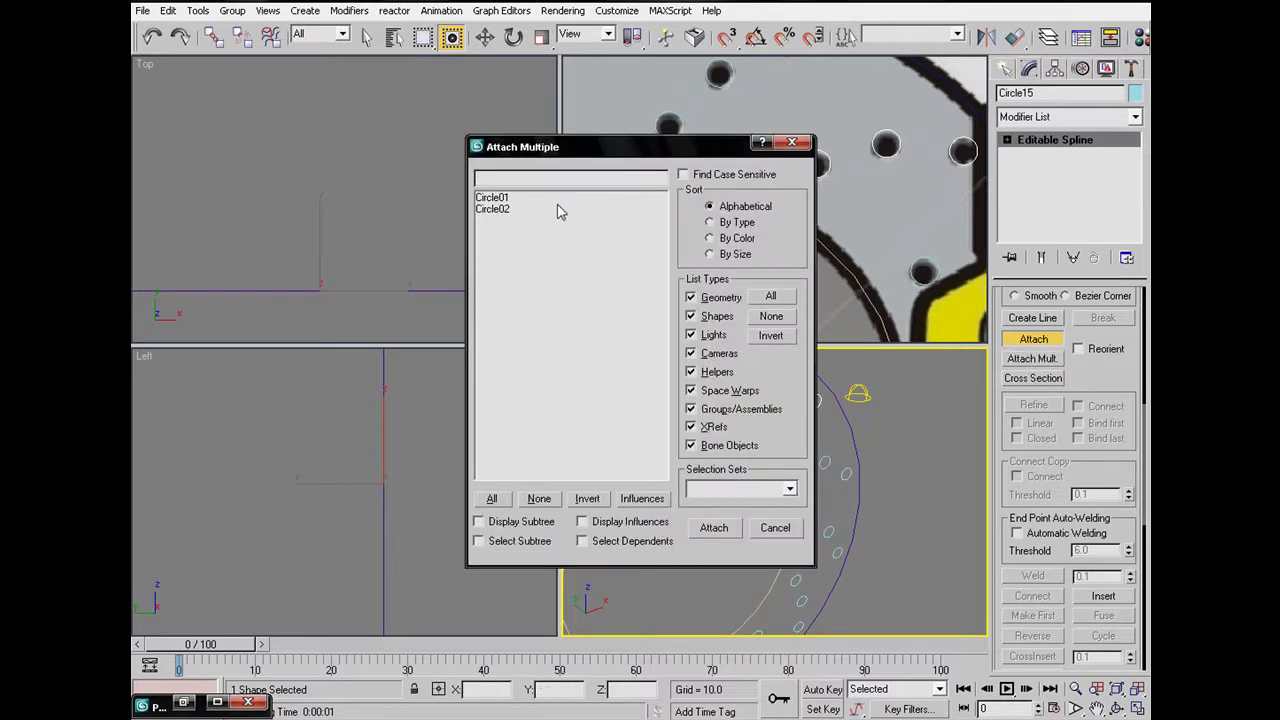
{"action": "left_click", "coordinate": [508, 212]}
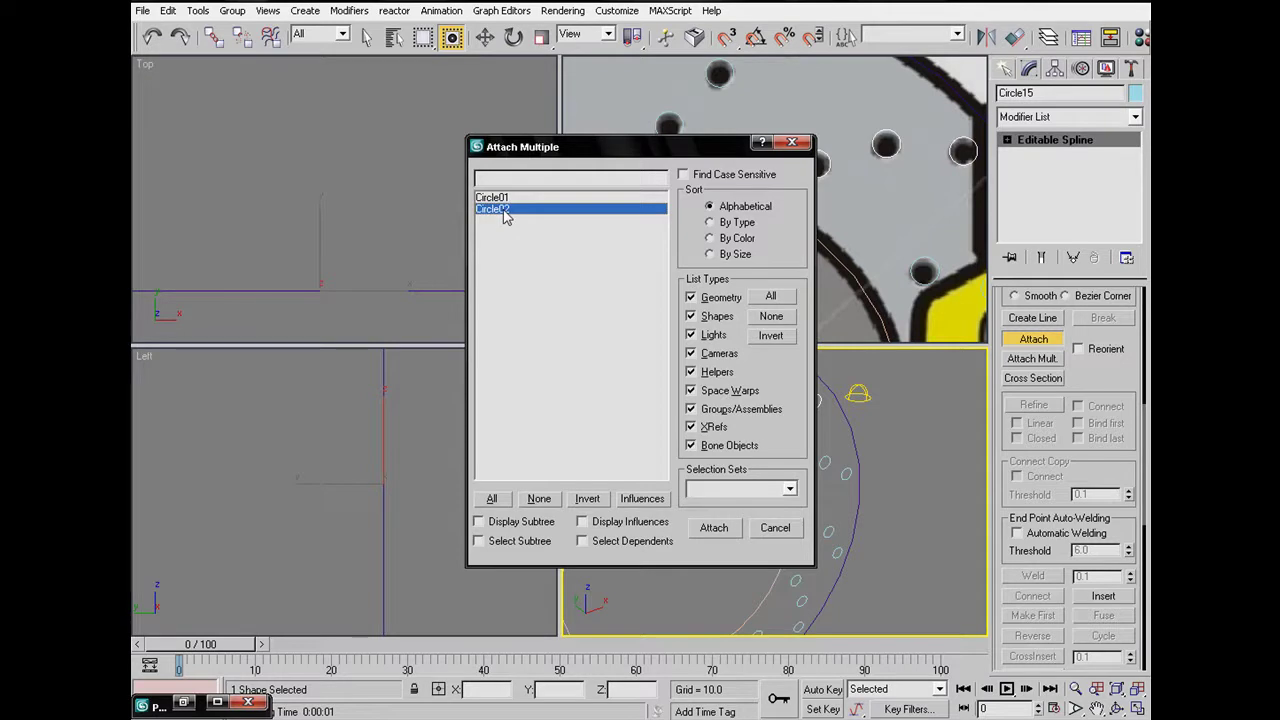
{"action": "left_click", "coordinate": [491, 498]}
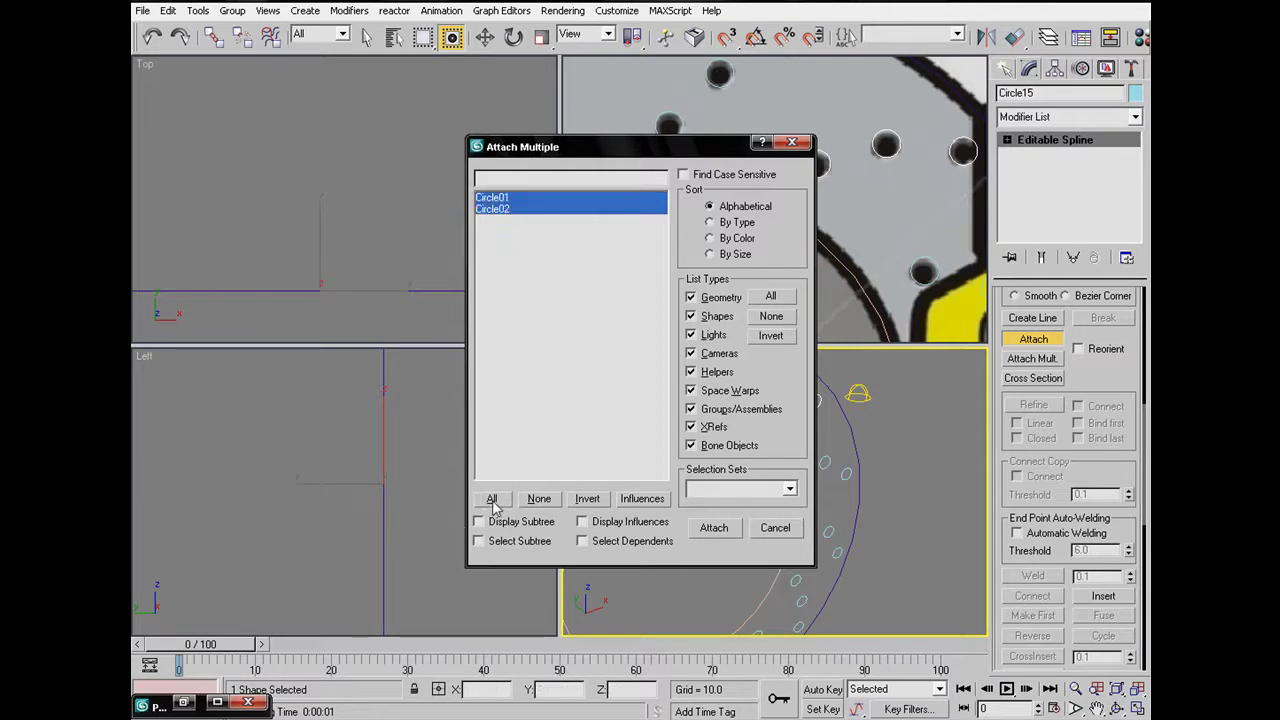
{"action": "left_click", "coordinate": [713, 528]}
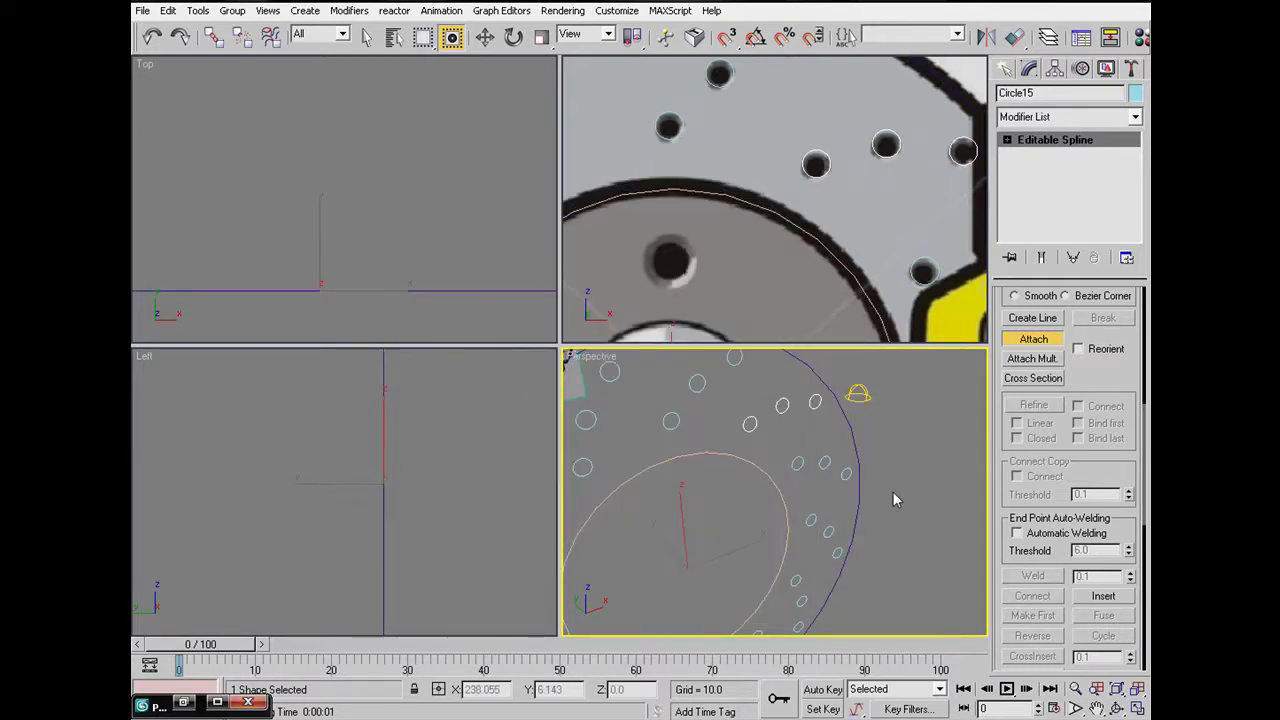
{"action": "scroll", "coordinate": [901, 456], "scroll_direction": "down", "scroll_amount": 5}
{"action": "scroll", "coordinate": [783, 484], "scroll_direction": "up", "scroll_amount": 5}
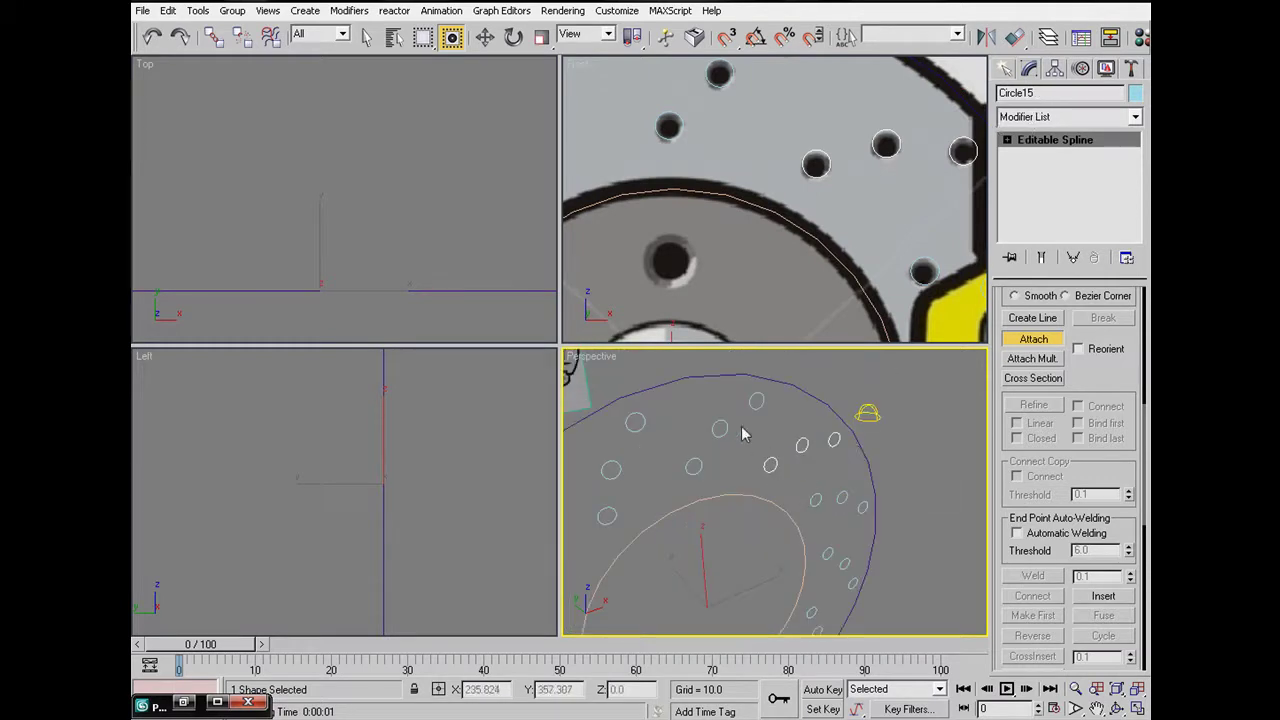
Step: Try selecting two neighboring three-hole splines together and attaching them to each other
{"action": "left_click", "coordinate": [1005, 70]}
{"action": "key", "text": "e"}
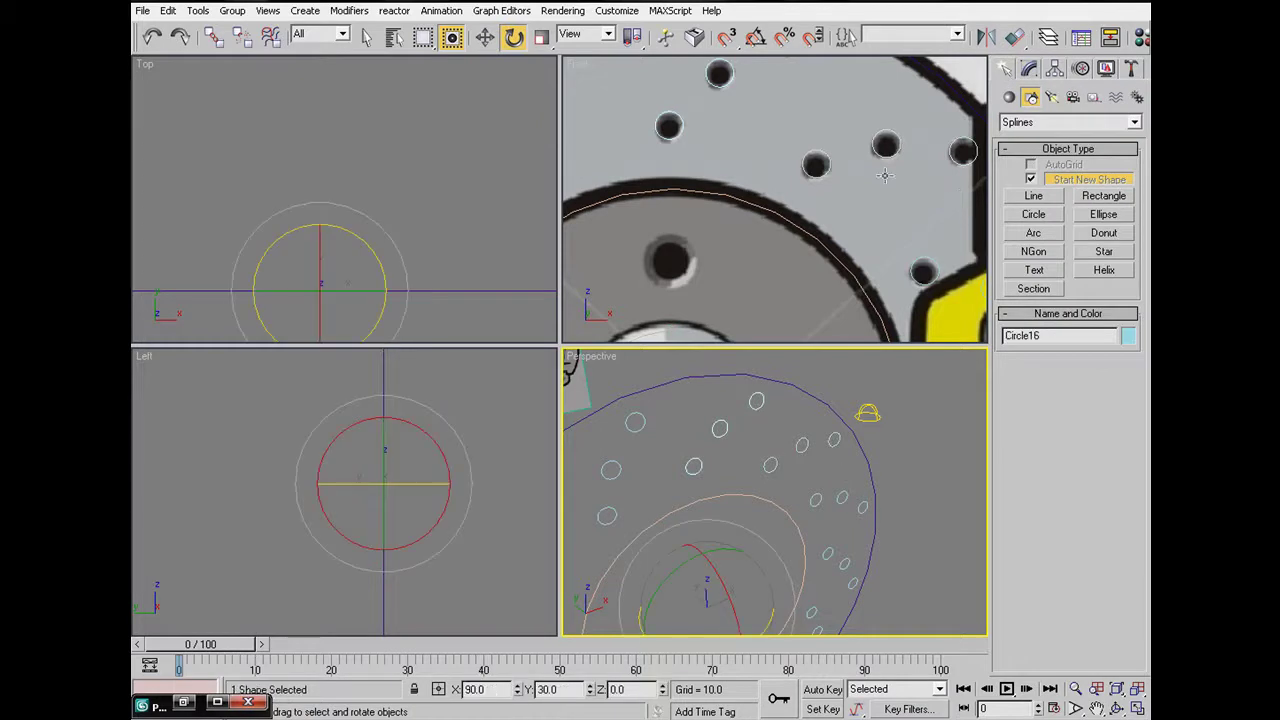
{"action": "left_click", "coordinate": [1030, 70]}
{"action": "left_click", "coordinate": [1006, 69]}
{"action": "left_click", "coordinate": [804, 441], "text": "ctrl"}
{"action": "left_click", "coordinate": [903, 463]}
{"action": "left_click", "coordinate": [803, 446]}
{"action": "left_click", "coordinate": [756, 403], "text": "ctrl"}
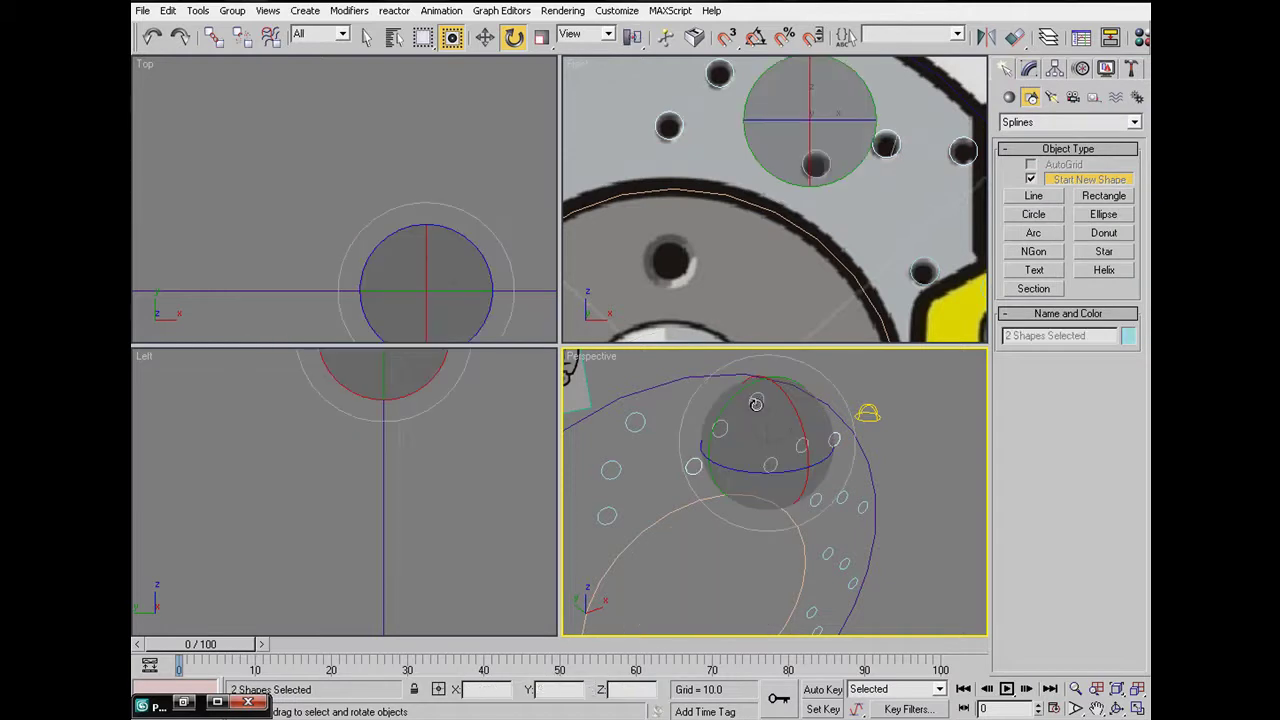
{"action": "left_click", "coordinate": [1031, 69]}
{"action": "left_click", "coordinate": [1033, 339]}
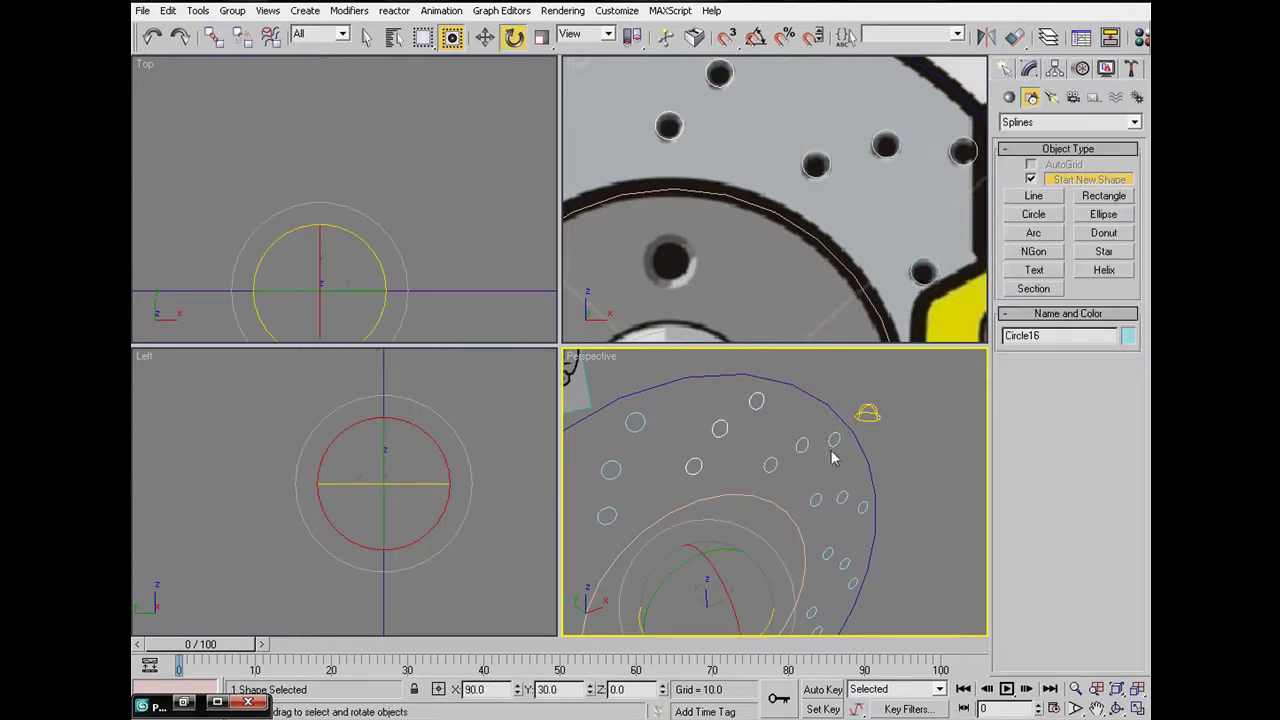
Step: Try to attach a neighboring hole spline while working at the vertex and spline levels of the three-hole spline
{"action": "left_click", "coordinate": [1032, 69]}
{"action": "key", "text": "1"}
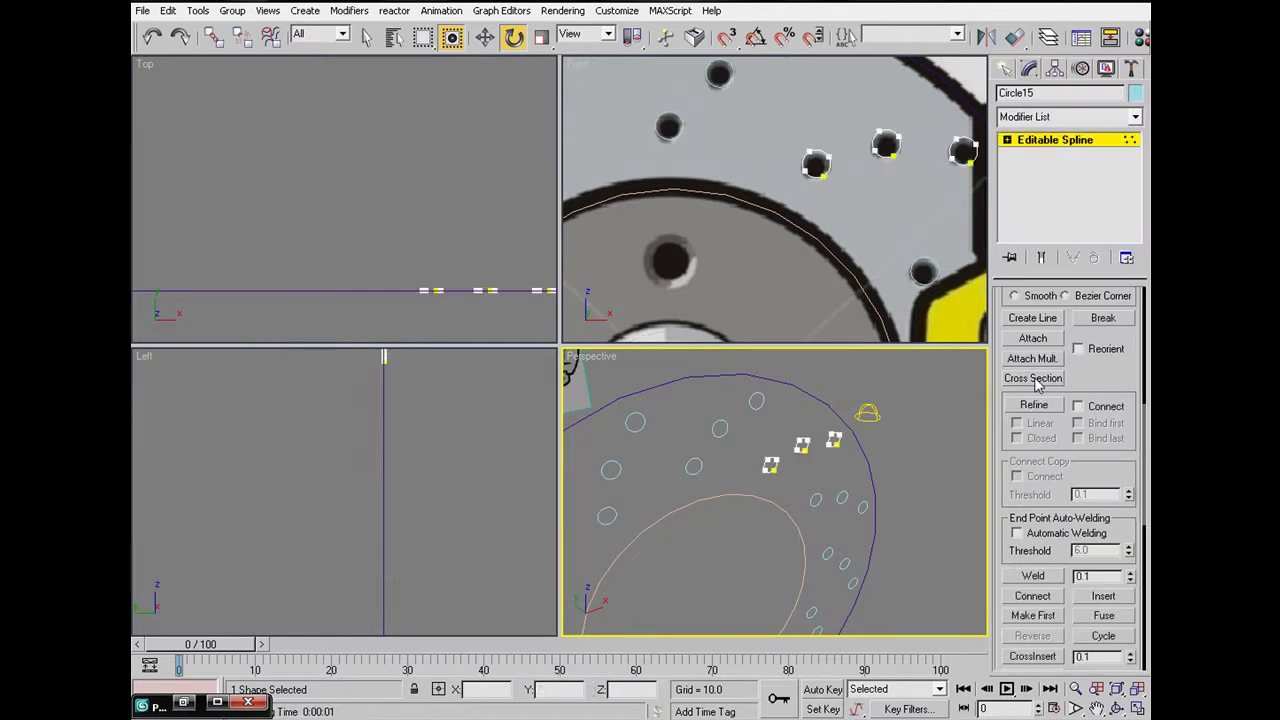
{"action": "left_click", "coordinate": [1033, 338]}
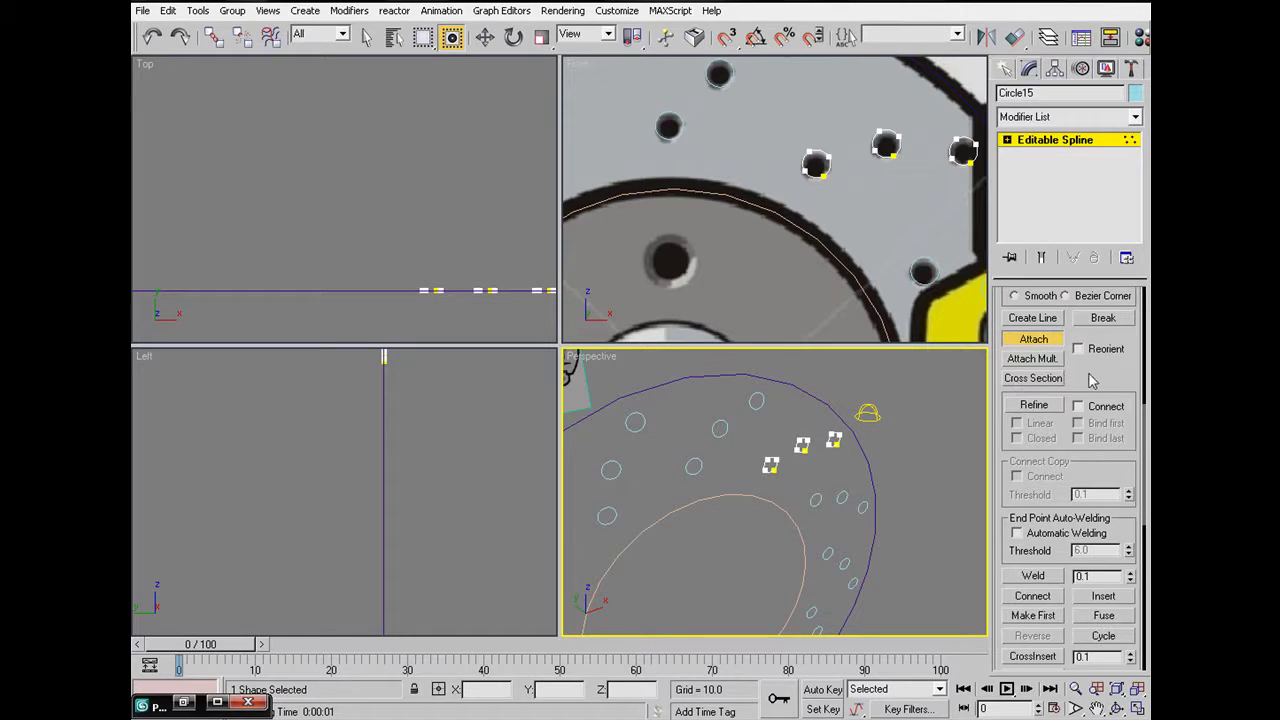
{"action": "scroll", "coordinate": [1091, 380], "scroll_direction": "up", "scroll_amount": 4}
{"action": "scroll", "coordinate": [1122, 310], "scroll_direction": "up", "scroll_amount": 3}
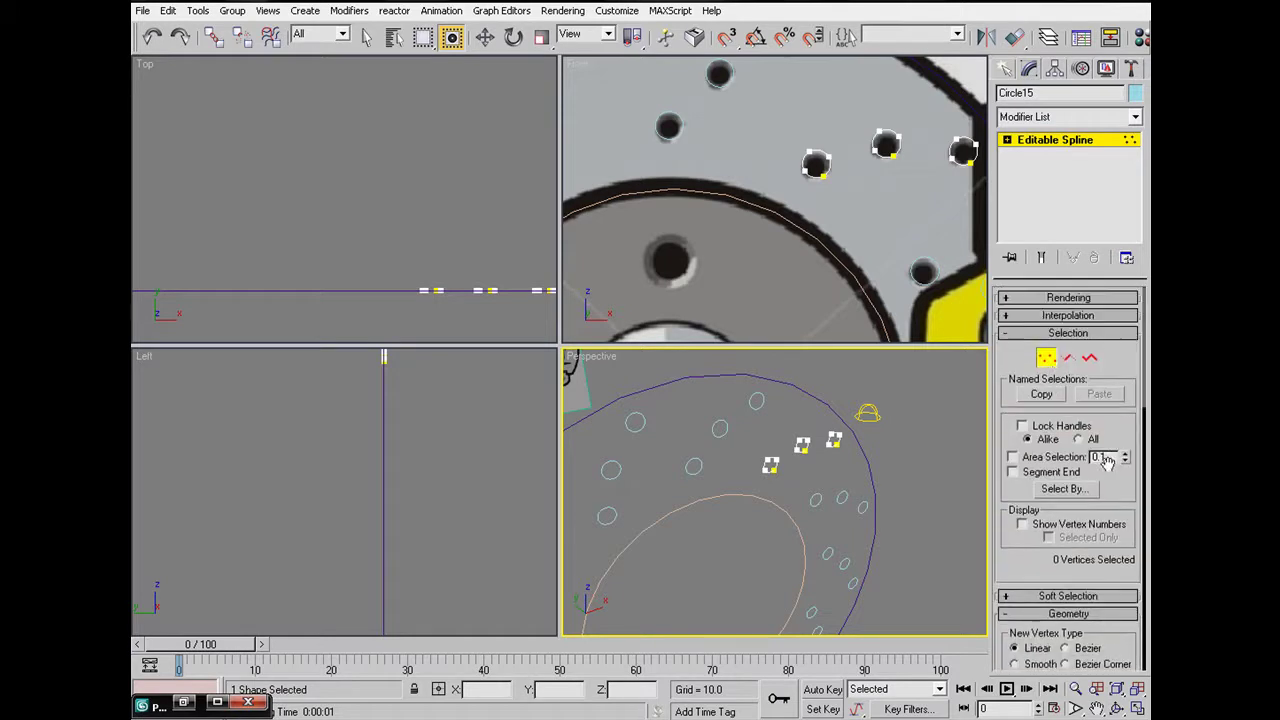
{"action": "left_click", "coordinate": [1089, 357]}
{"action": "left_click", "coordinate": [1008, 71]}
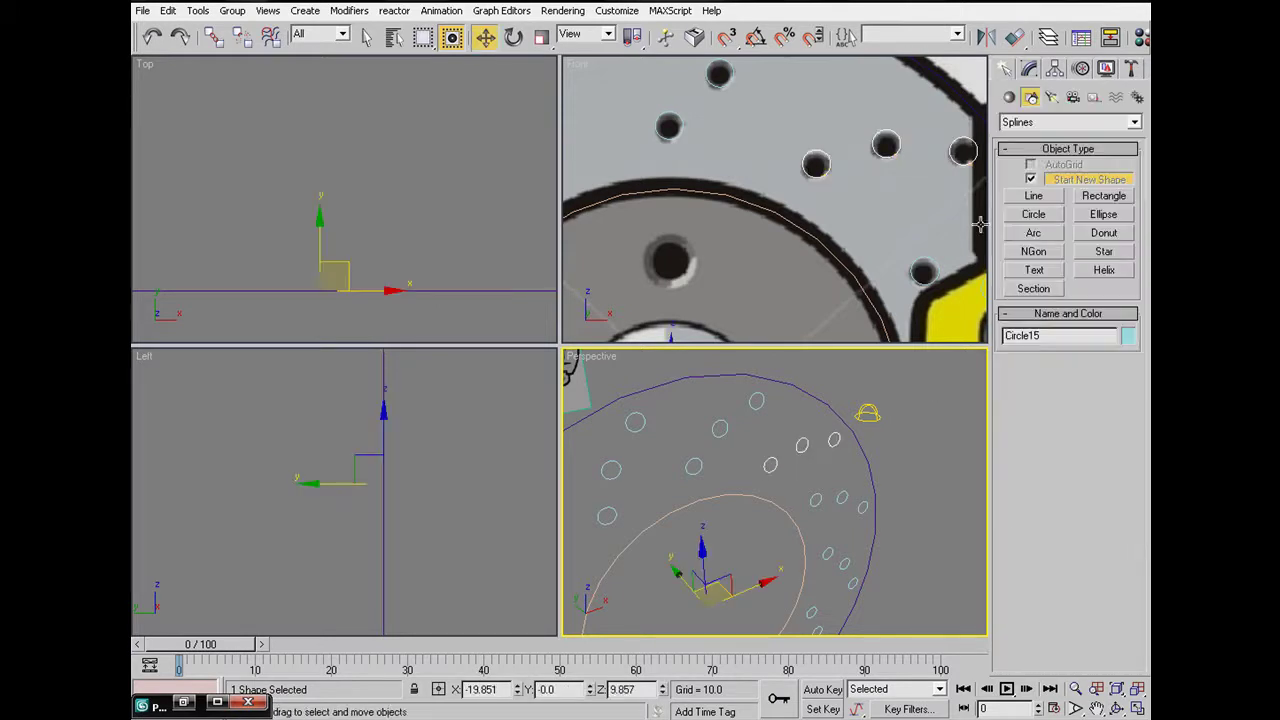
Step: Convert the three-hole spline Circle14, beside the one nearest the caliper's upper edge, to an Editable Spline
{"action": "left_click", "coordinate": [838, 506]}
{"action": "right_click", "coordinate": [838, 506]}
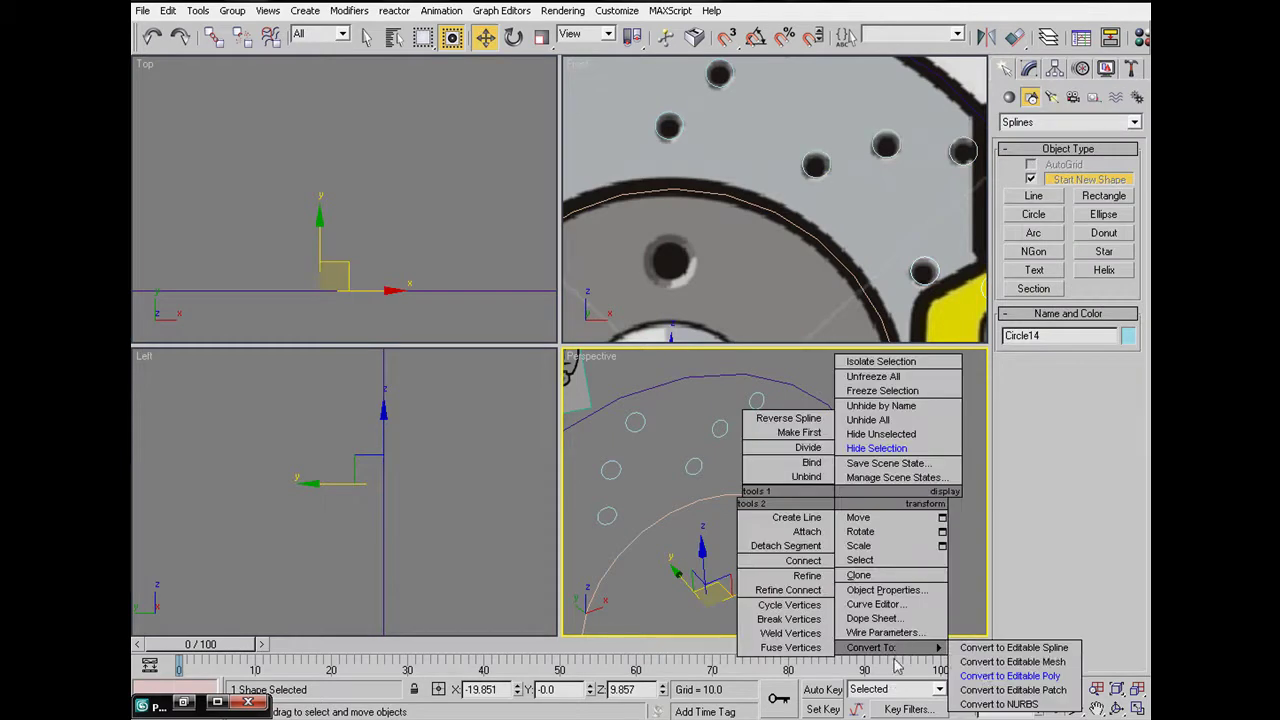
{"action": "left_click", "coordinate": [993, 660]}
{"action": "middle_click_drag", "start_coordinate": [907, 519], "coordinate": [918, 426]}
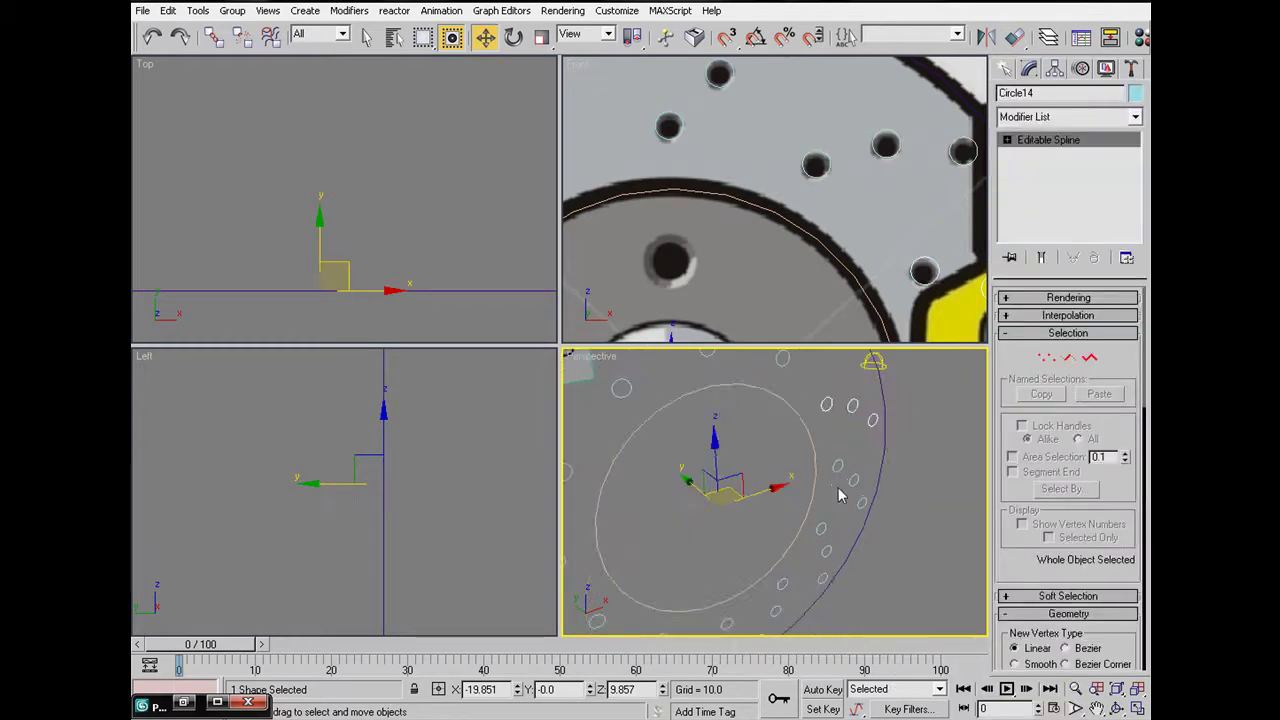
Step: Select ten of the other three-hole splines around the disk and convert them all to Editable Splines
{"action": "right_click", "coordinate": [849, 481]}
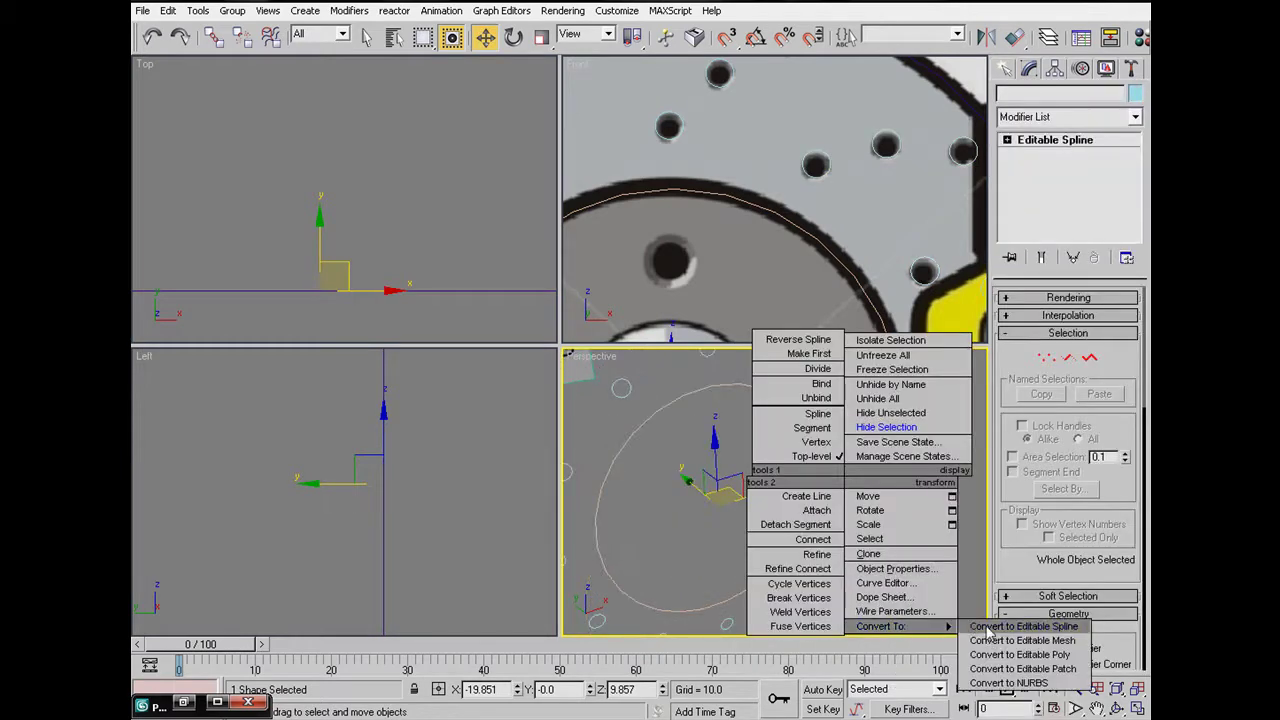
{"action": "left_click", "coordinate": [977, 564]}
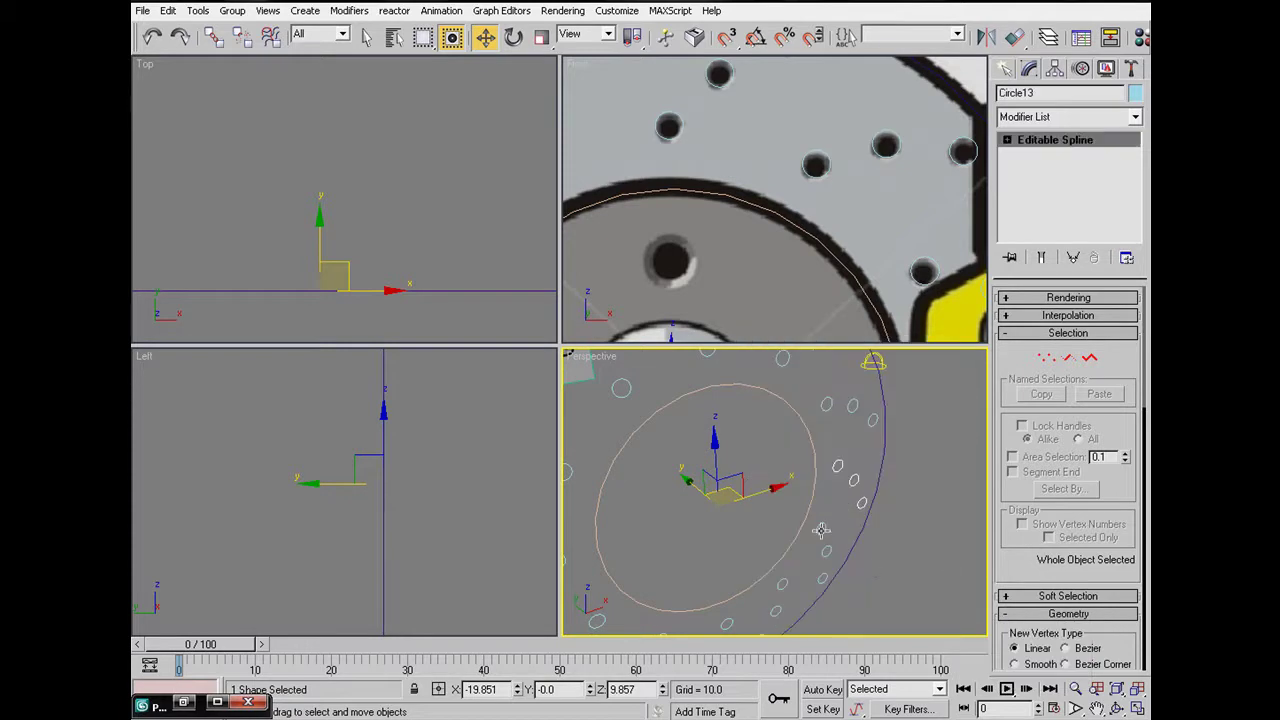
{"action": "left_click", "coordinate": [786, 588], "text": "ctrl"}
{"action": "left_click", "coordinate": [738, 620], "text": "ctrl"}
{"action": "left_click", "coordinate": [727, 621], "text": "ctrl"}
{"action": "middle_click_drag", "start_coordinate": [715, 616], "coordinate": [768, 521]}
{"action": "left_click", "coordinate": [720, 531], "text": "ctrl"}
{"action": "left_click", "coordinate": [691, 548], "text": "ctrl"}
{"action": "left_click", "coordinate": [666, 497], "text": "ctrl"}
{"action": "left_click", "coordinate": [633, 425], "text": "ctrl"}
{"action": "middle_click_drag", "start_coordinate": [634, 428], "coordinate": [636, 576]}
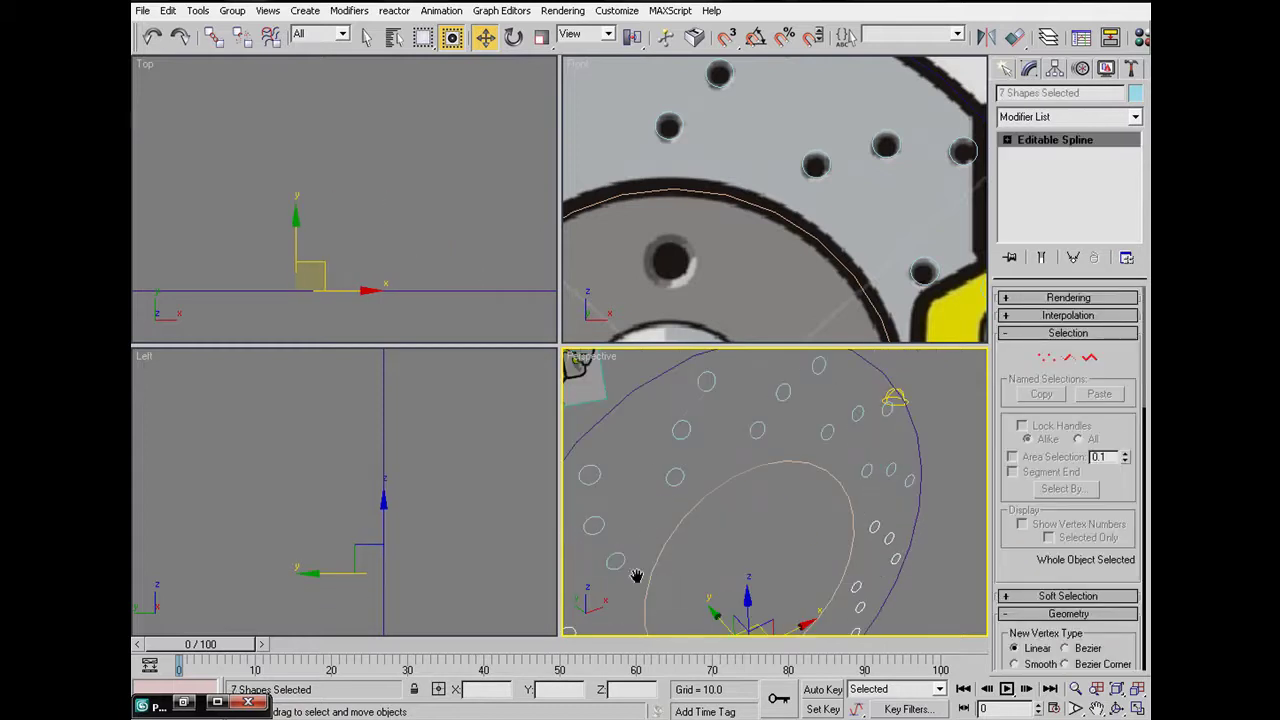
{"action": "left_click", "coordinate": [623, 556], "text": "ctrl"}
{"action": "left_click", "coordinate": [669, 484], "text": "ctrl"}
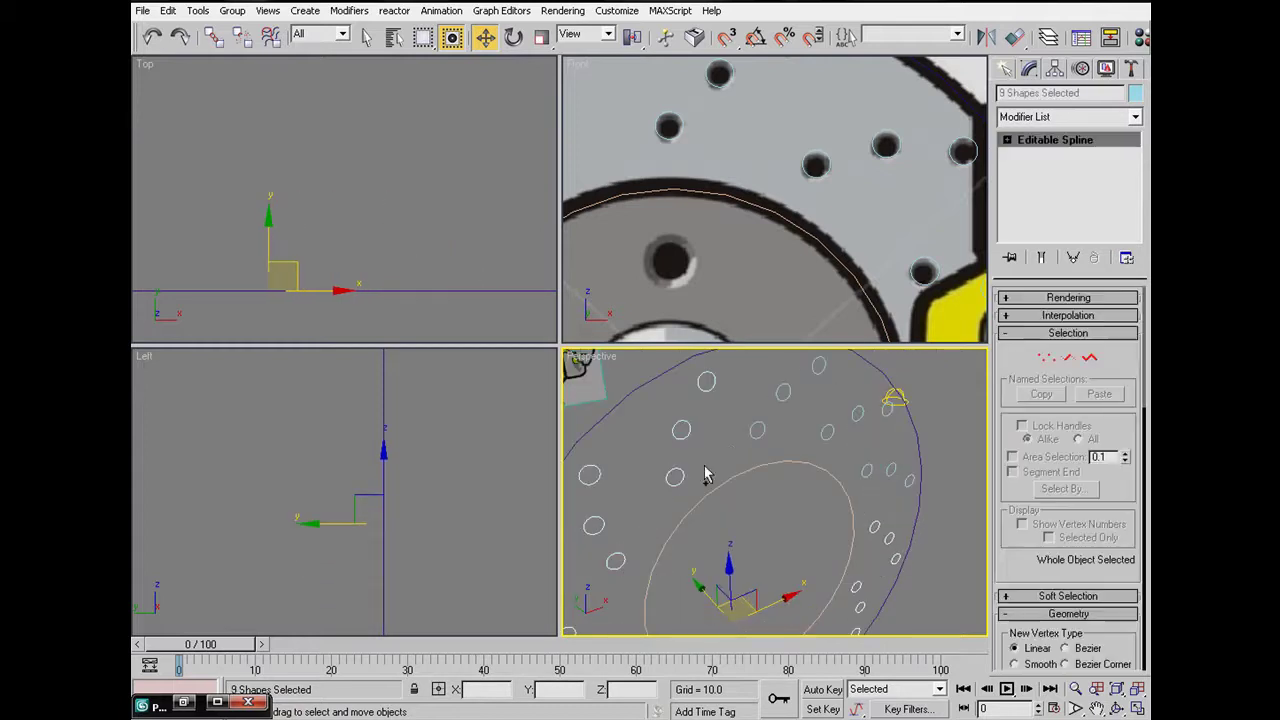
{"action": "left_click", "coordinate": [757, 432], "text": "ctrl"}
{"action": "right_click", "coordinate": [757, 432]}
{"action": "mouse_move", "coordinate": [800, 571]}
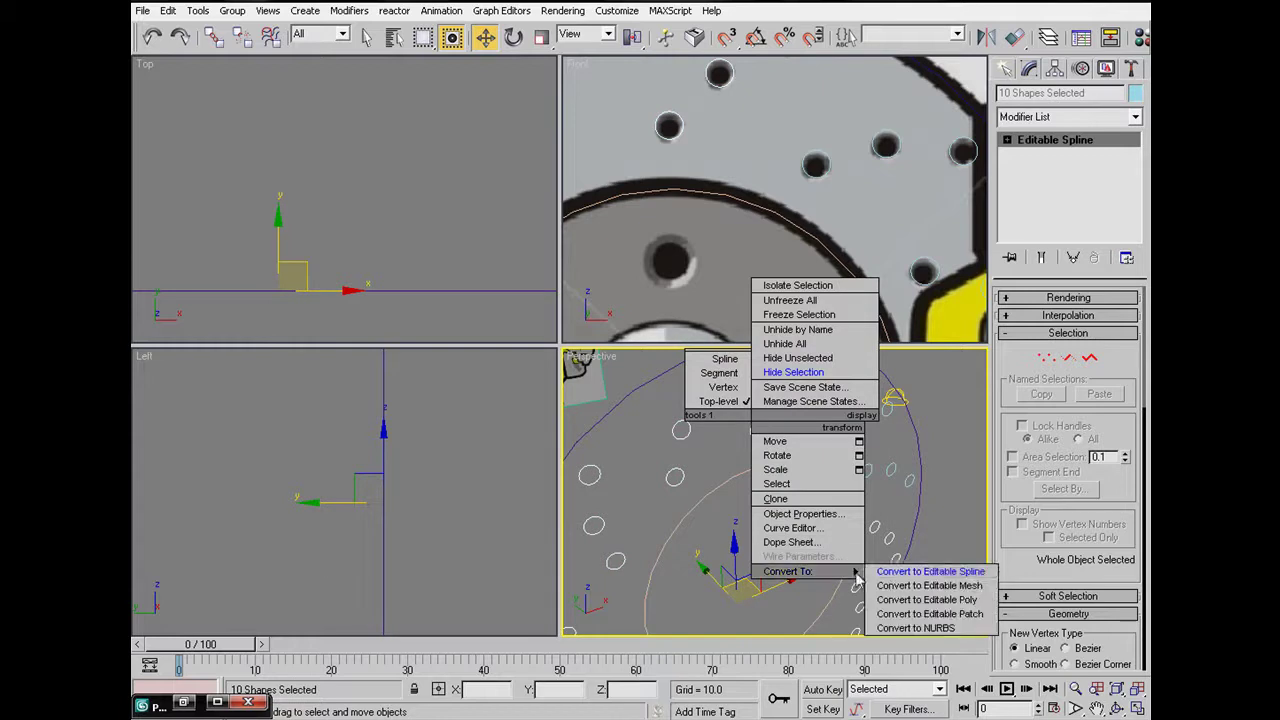
{"action": "left_click", "coordinate": [925, 573]}
Step: Attach the three-hole splines along the disk's upper and left areas to Circle14
{"action": "left_click", "coordinate": [870, 465]}
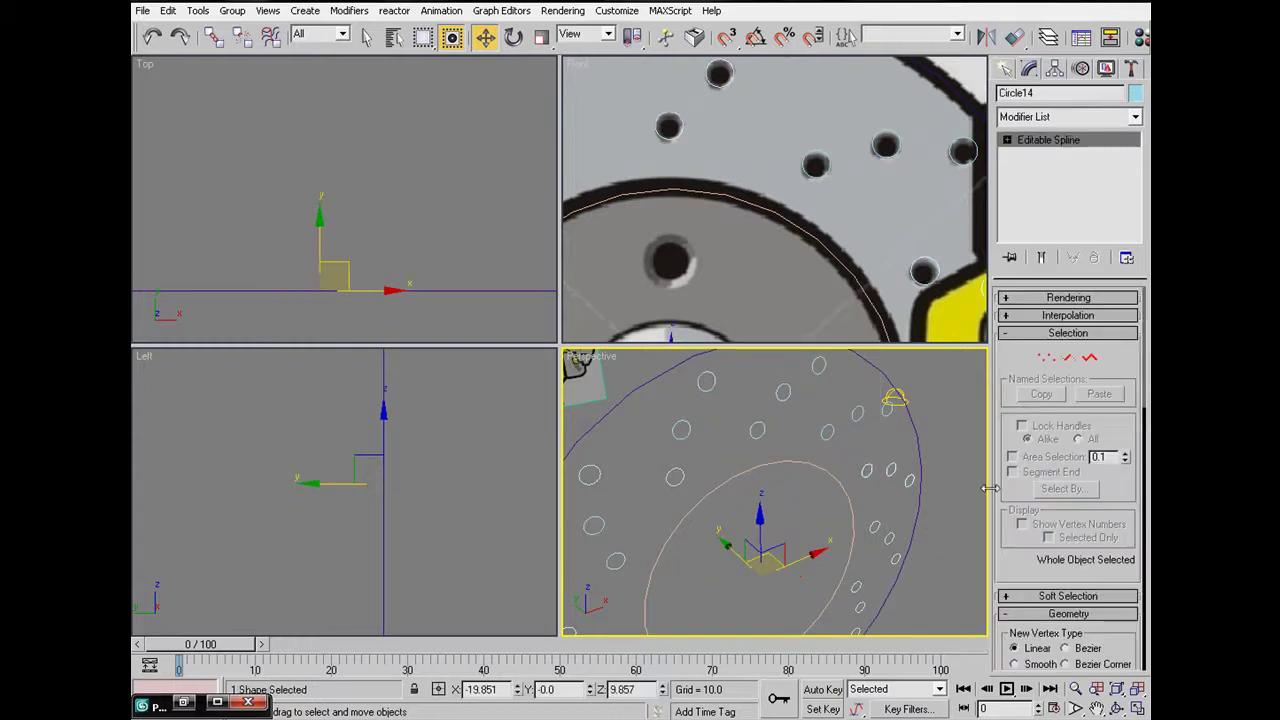
{"action": "scroll", "coordinate": [1052, 592], "scroll_direction": "down", "scroll_amount": 5}
{"action": "left_click", "coordinate": [1033, 508]}
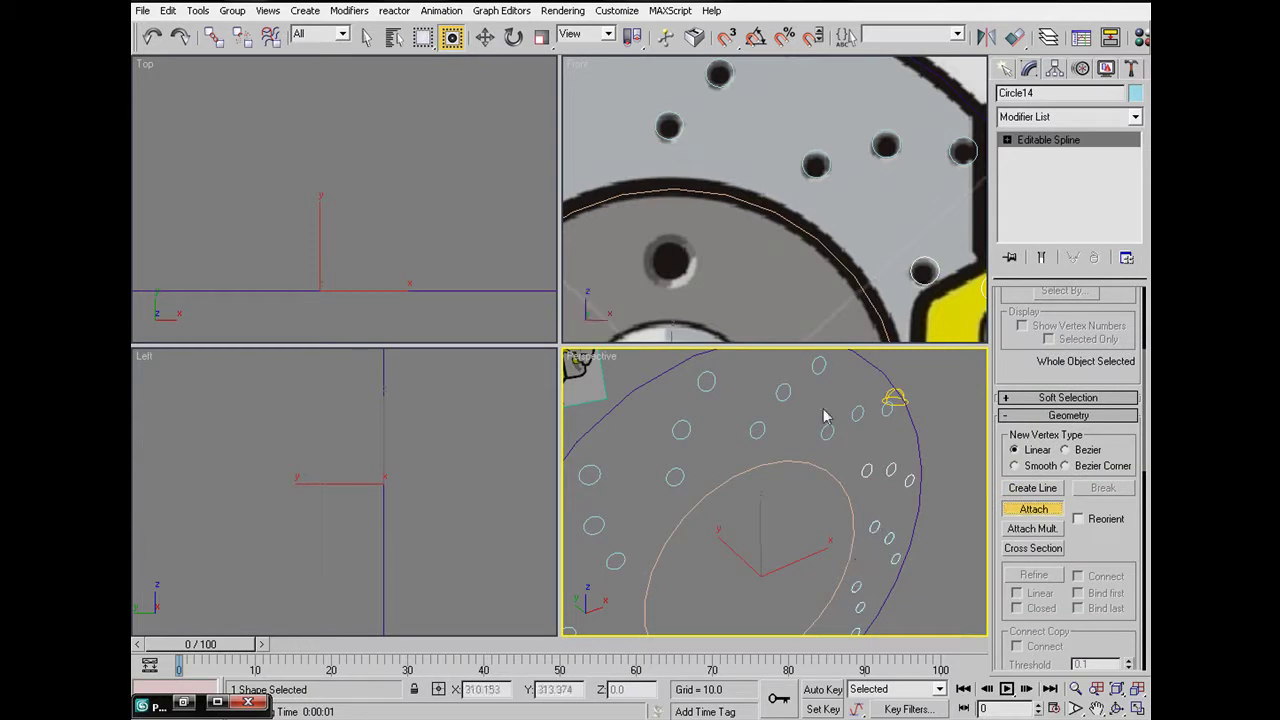
{"action": "left_click", "coordinate": [677, 470]}
{"action": "middle_click_drag", "start_coordinate": [680, 480], "coordinate": [754, 391]}
{"action": "left_click", "coordinate": [704, 431]}
{"action": "left_click", "coordinate": [690, 520]}
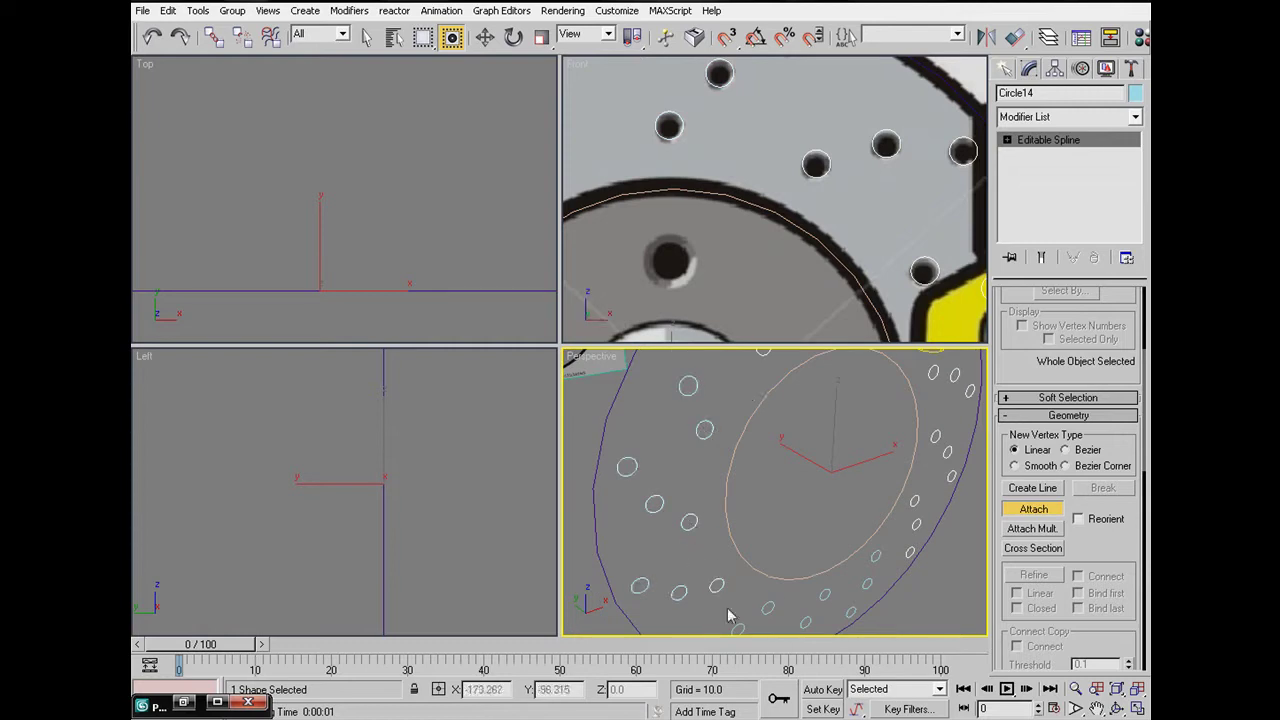
Step: Attach the remaining lower hole splines and the disk's outer and inner circles to the same shape
{"action": "left_click", "coordinate": [771, 605]}
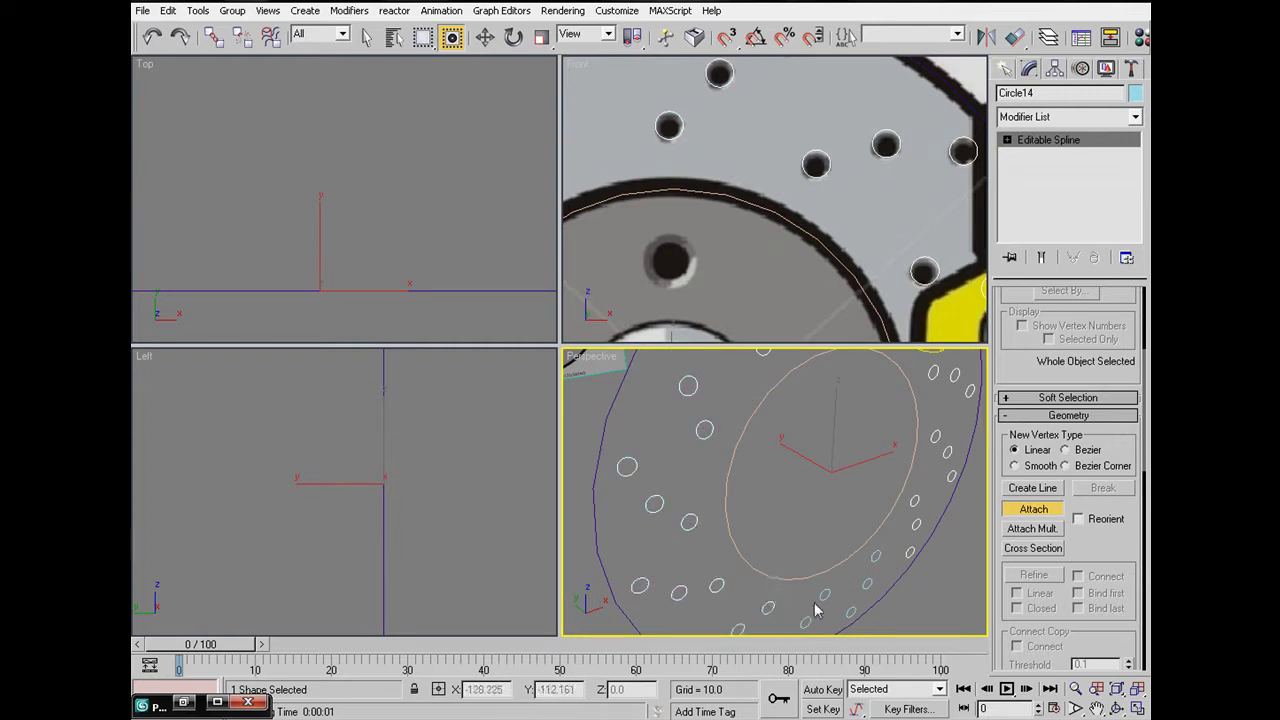
{"action": "left_click", "coordinate": [853, 554]}
{"action": "left_click", "coordinate": [880, 601]}
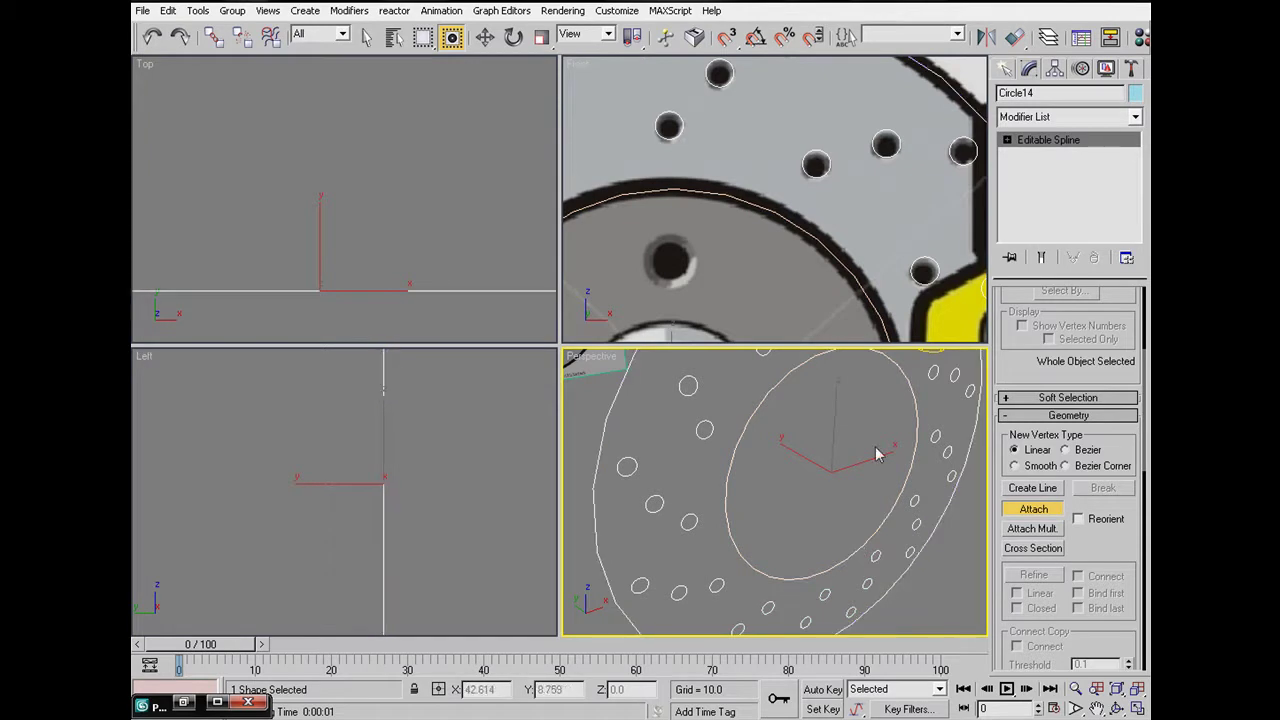
Step: Apply a Bevel modifier to the combined disk shape
{"action": "middle_click_drag", "start_coordinate": [865, 272], "coordinate": [876, 242]}
{"action": "scroll", "coordinate": [875, 242], "scroll_direction": "down", "scroll_amount": 10}
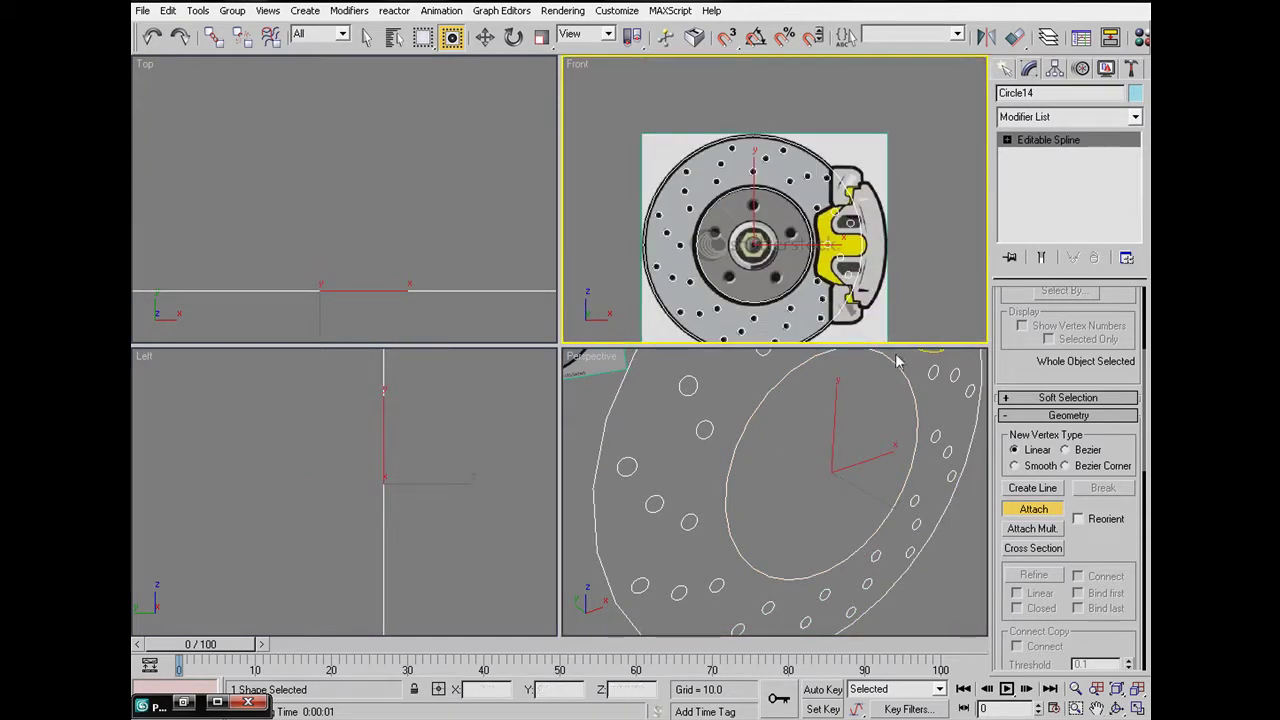
{"action": "scroll", "coordinate": [930, 380], "scroll_direction": "down", "scroll_amount": 5}
{"action": "left_click", "coordinate": [1052, 120]}
{"action": "left_click", "coordinate": [1052, 120]}
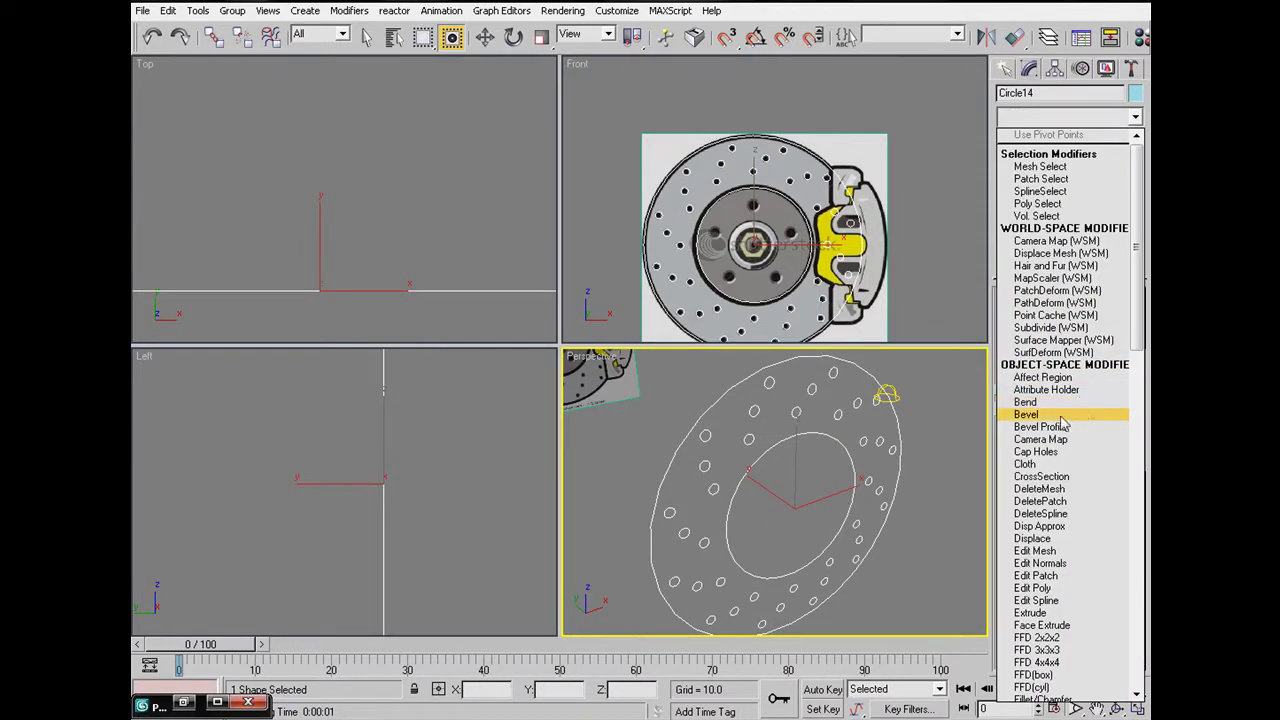
{"action": "middle_click_drag", "start_coordinate": [847, 440], "coordinate": [858, 439]}
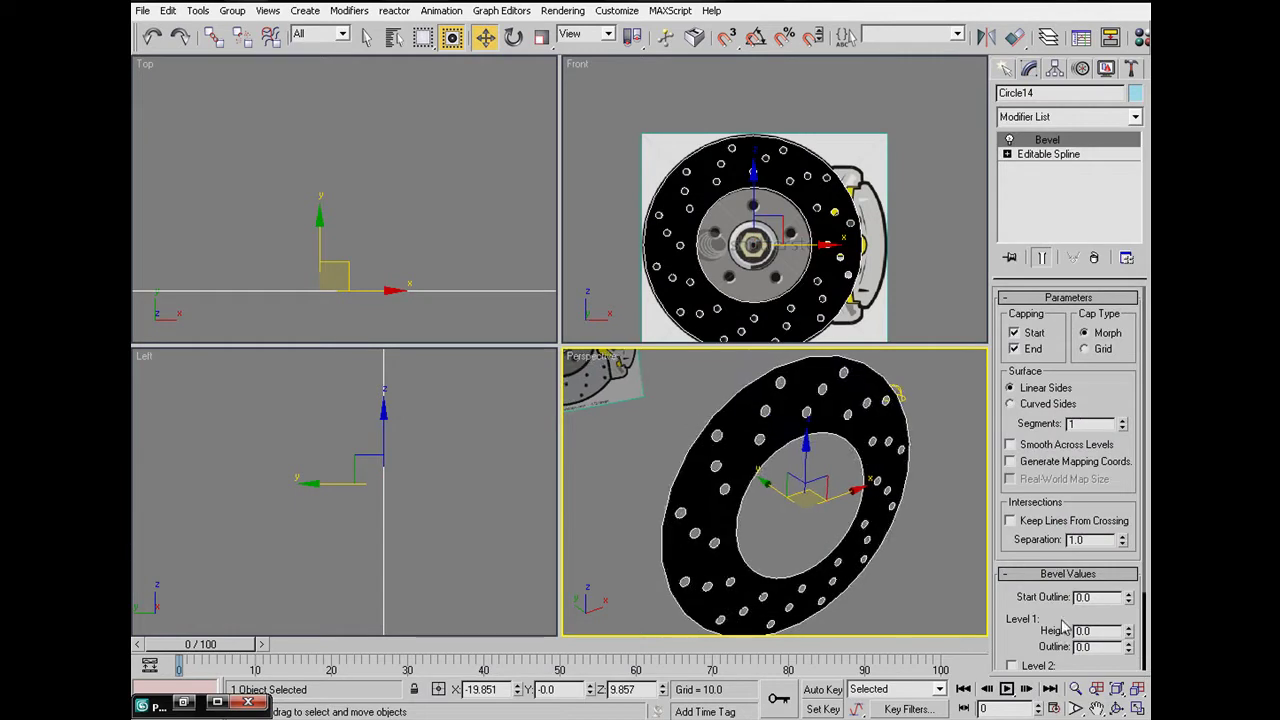
Step: Set the disk's Bevel Level 1 height to 3.0 and check its thickness
{"action": "left_click_drag", "start_coordinate": [1063, 627], "coordinate": [1066, 543]}
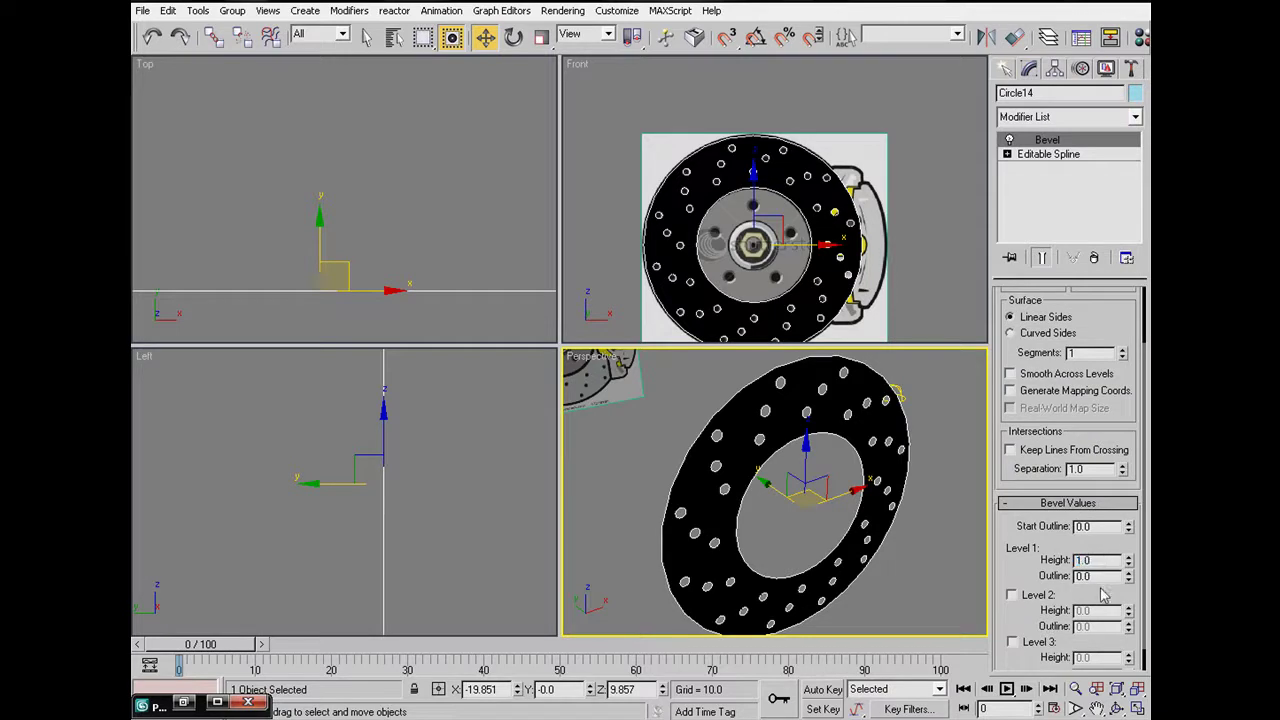
{"action": "left_click", "coordinate": [1092, 577]}
{"action": "middle_click_drag", "start_coordinate": [818, 456], "coordinate": [873, 470], "text": "alt"}
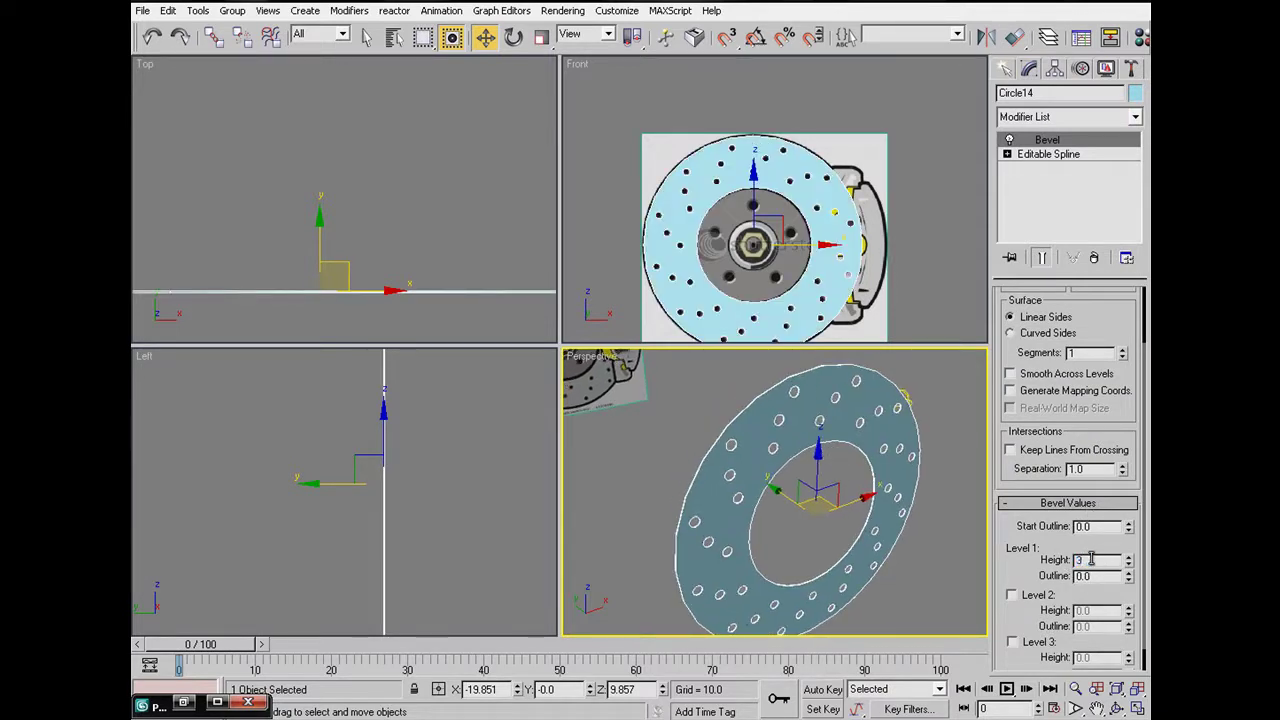
{"action": "left_click", "coordinate": [862, 513]}
{"action": "mouse_move", "coordinate": [768, 483]}
{"action": "middle_mouse_down", "text": "alt"}
{"action": "mouse_move", "coordinate": [860, 483]}
{"action": "mouse_move", "coordinate": [760, 465]}
{"action": "middle_mouse_up", "text": "alt"}
{"action": "scroll", "coordinate": [850, 460], "scroll_direction": "up", "scroll_amount": 5}
{"action": "left_click", "coordinate": [850, 460]}
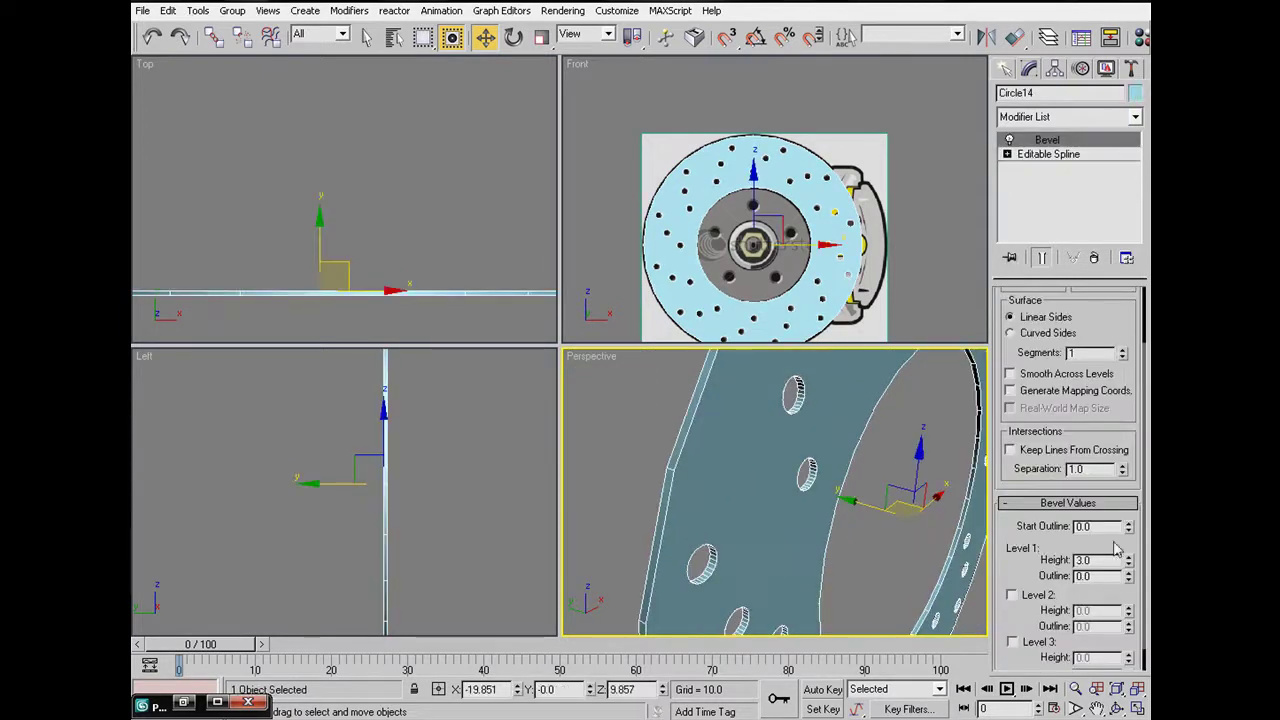
Step: Set the disk's Bevel Level 1 height to 5.0
{"action": "type", "text": "5"}
{"action": "key", "text": "Return"}
{"action": "left_click", "coordinate": [902, 542]}
{"action": "middle_click_drag", "start_coordinate": [902, 542], "coordinate": [861, 531]}
{"action": "scroll", "coordinate": [849, 557], "scroll_direction": "down", "scroll_amount": 4}
{"action": "left_click", "coordinate": [760, 465]}
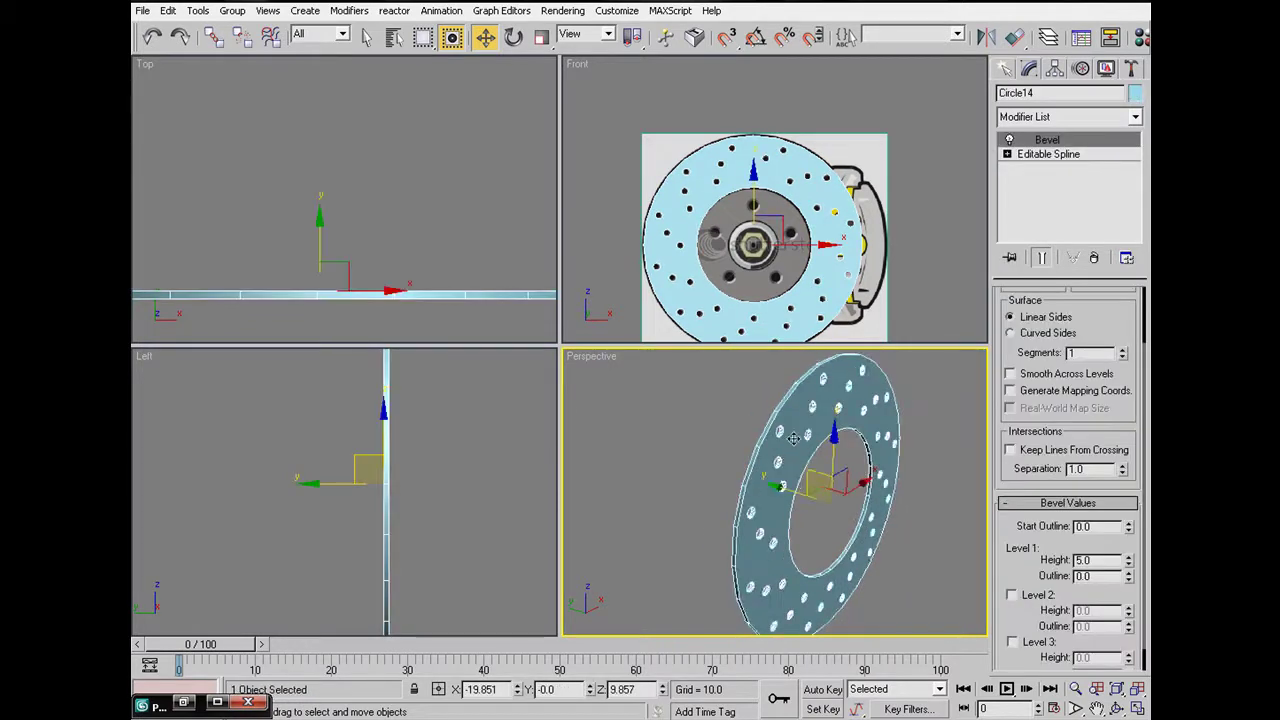
Step: Enable Bevel Level 2 with a height of 1.0 and an outline of -0.4 to chamfer the disk's edges
{"action": "middle_click_drag", "start_coordinate": [788, 442], "coordinate": [795, 472]}
{"action": "scroll", "coordinate": [796, 472], "scroll_direction": "up", "scroll_amount": 4}
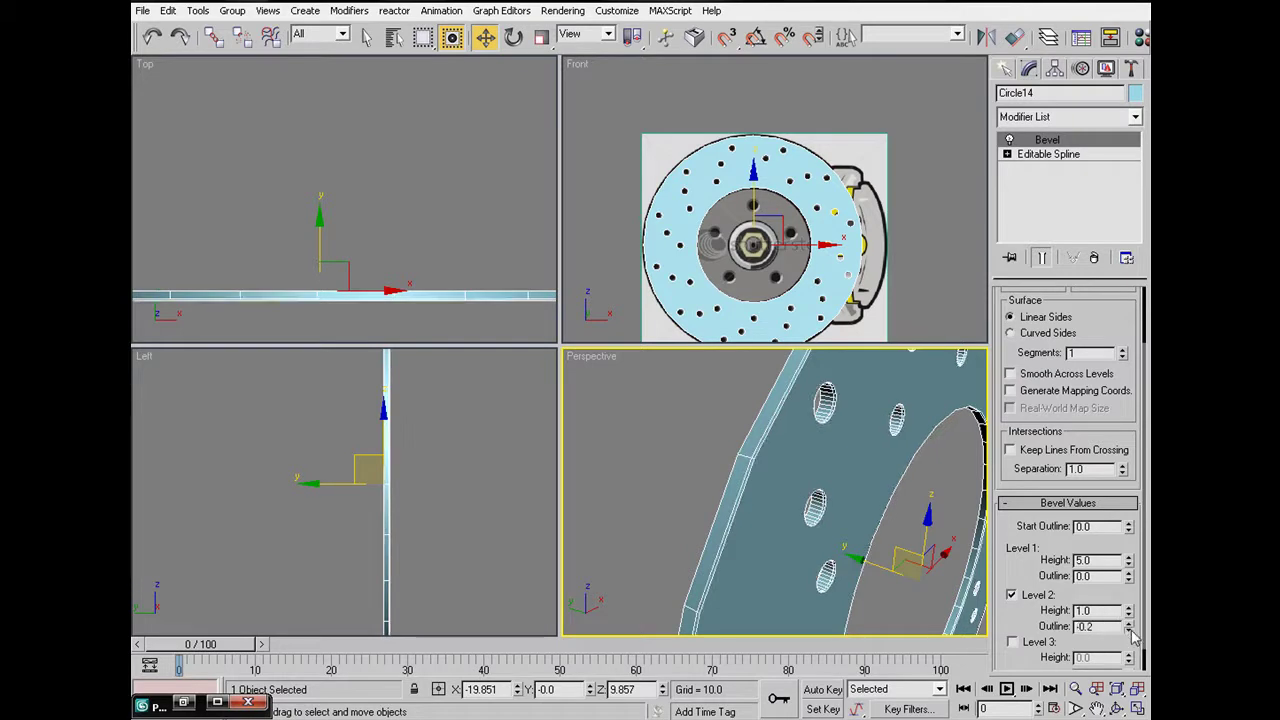
{"action": "left_click", "coordinate": [1130, 630]}
{"action": "left_click", "coordinate": [1130, 630]}
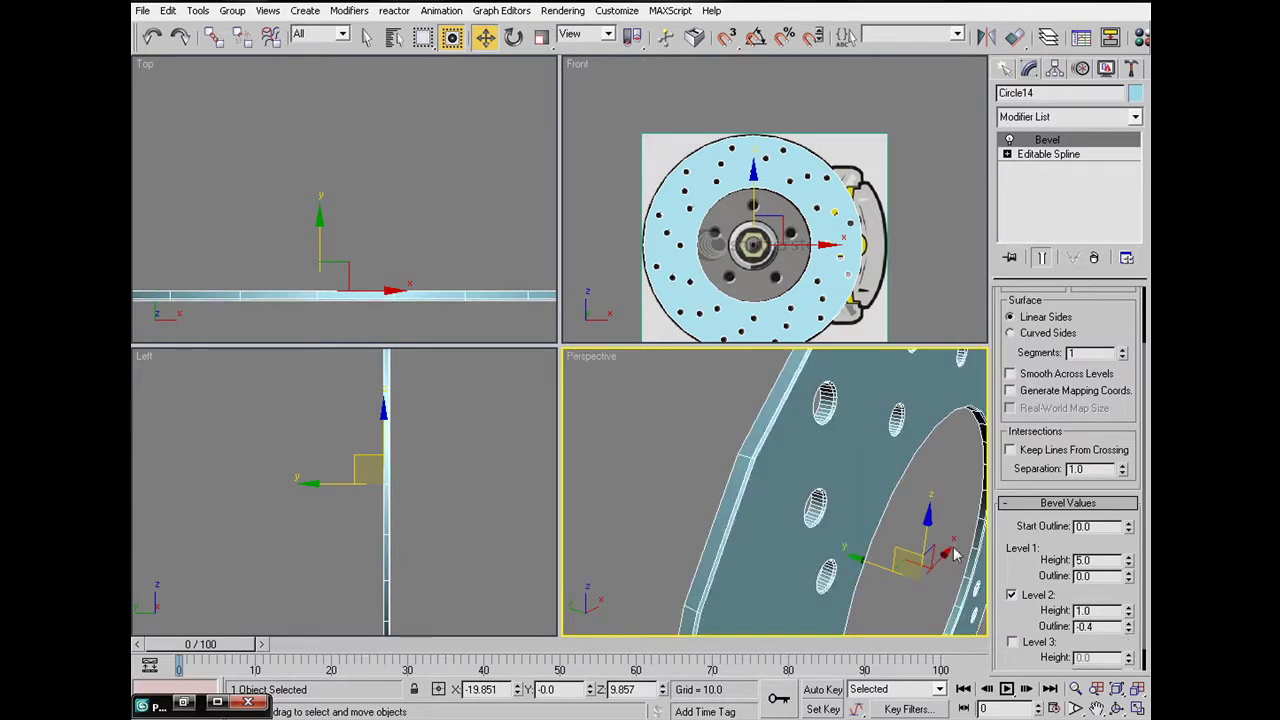
Step: Check both faces of the disk and enable Bevel Level 3 with a height of 1.0
{"action": "left_click", "coordinate": [950, 473]}
{"action": "middle_click_drag", "start_coordinate": [850, 461], "coordinate": [946, 457]}
{"action": "scroll", "coordinate": [851, 487], "scroll_direction": "down", "scroll_amount": 3}
{"action": "left_click", "coordinate": [948, 459]}
{"action": "middle_click_drag", "start_coordinate": [980, 418], "coordinate": [910, 460], "text": "alt"}
{"action": "left_click", "coordinate": [857, 490]}
{"action": "left_click", "coordinate": [841, 425]}
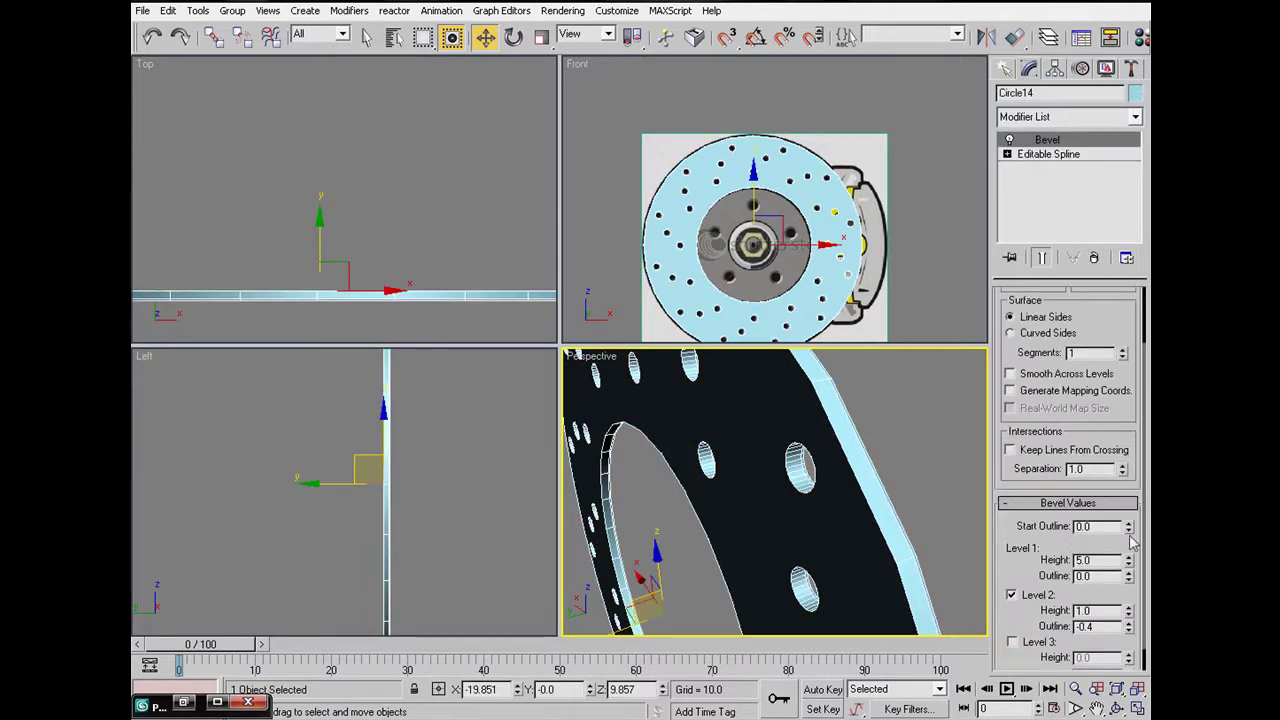
{"action": "left_click", "coordinate": [930, 483]}
{"action": "middle_click_drag", "start_coordinate": [942, 477], "coordinate": [880, 480], "text": "alt"}
{"action": "left_click", "coordinate": [890, 477]}
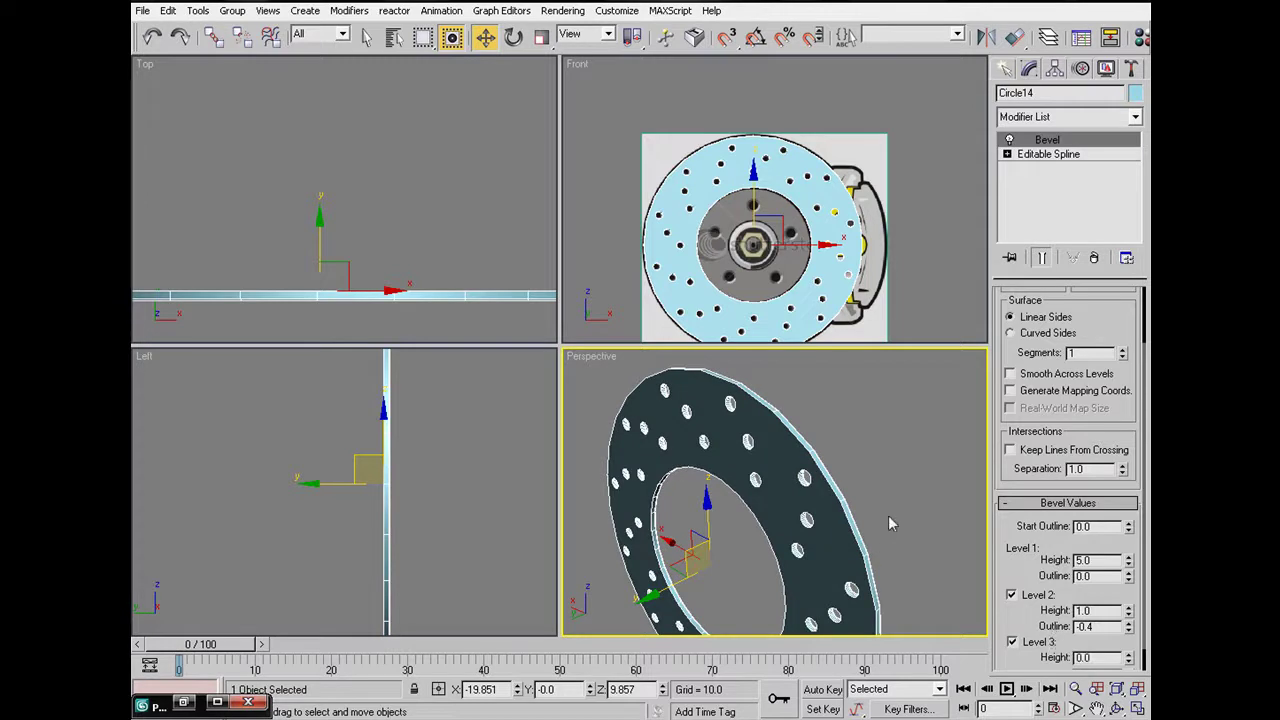
{"action": "scroll", "coordinate": [893, 533], "scroll_direction": "up", "scroll_amount": 10}
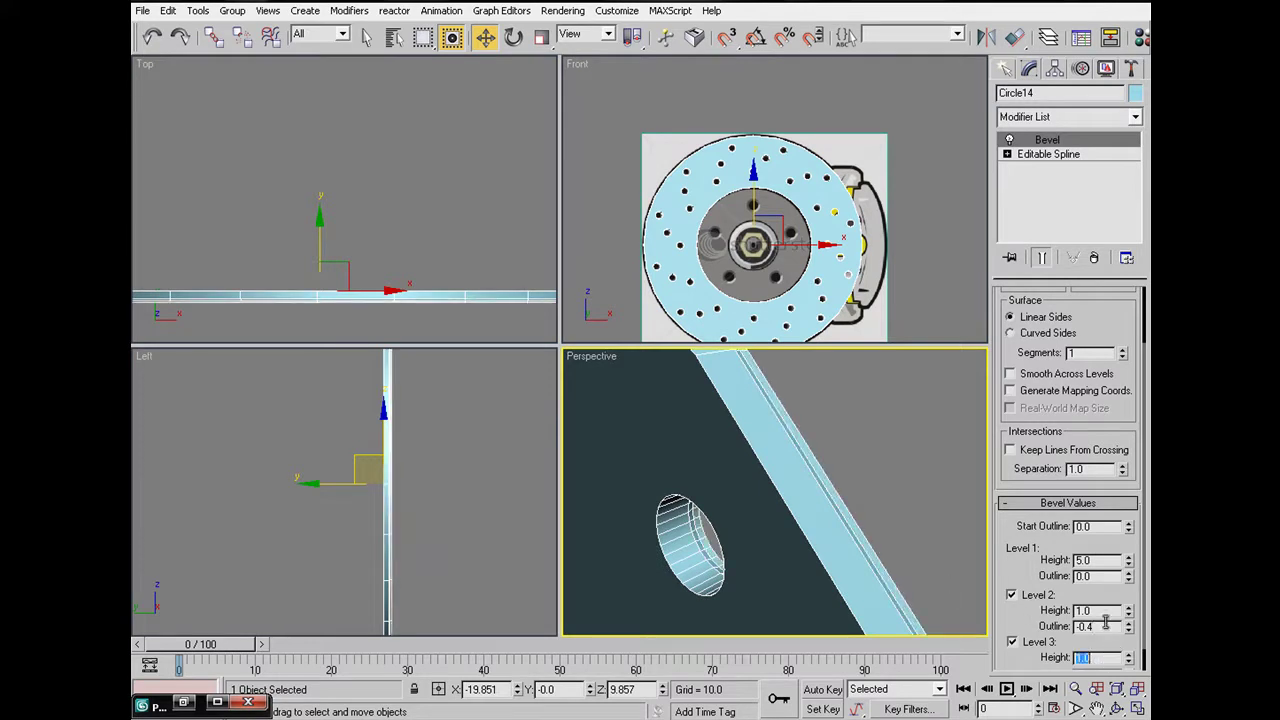
Step: Disable Bevel Levels 2 and 3 on the disk and deselect it
{"action": "left_click_drag", "start_coordinate": [1103, 648], "coordinate": [1101, 628]}
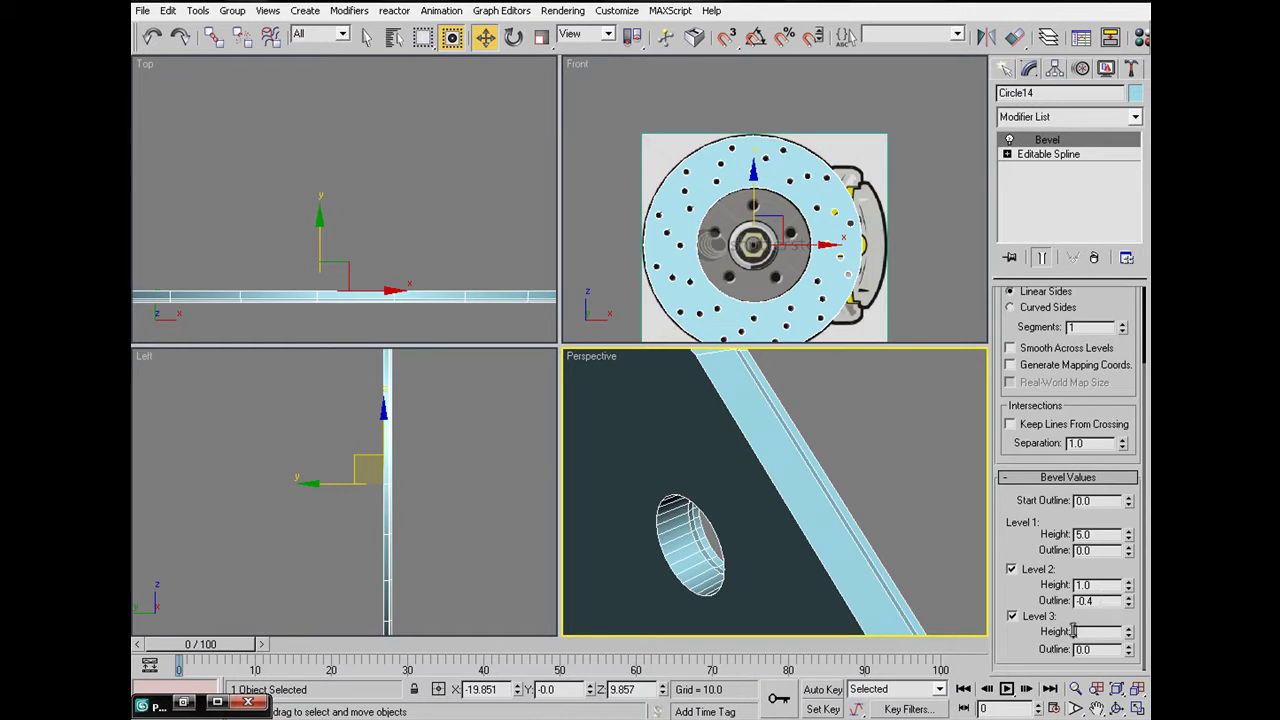
{"action": "left_click", "coordinate": [1012, 617]}
{"action": "left_click", "coordinate": [903, 533]}
{"action": "mouse_move", "coordinate": [905, 533]}
{"action": "middle_mouse_down", "text": "alt"}
{"action": "mouse_move", "coordinate": [925, 530]}
{"action": "mouse_move", "coordinate": [755, 537]}
{"action": "mouse_move", "coordinate": [894, 517]}
{"action": "middle_mouse_up", "text": "alt"}
{"action": "scroll", "coordinate": [822, 533], "scroll_direction": "down", "scroll_amount": 4}
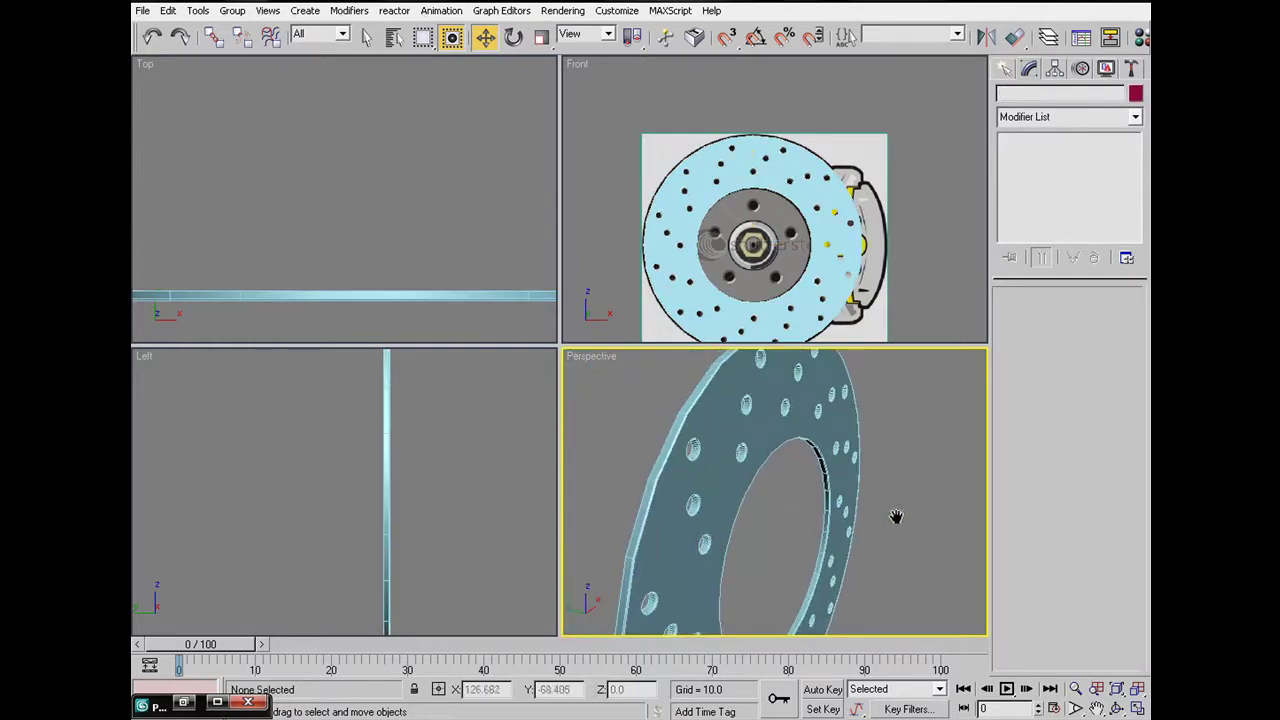
Step: Clone the disk about 20.6 units along its negative Y axis as a parallel second disk
{"action": "left_click", "coordinate": [1005, 70]}
{"action": "left_click", "coordinate": [700, 420]}
{"action": "middle_click_drag", "start_coordinate": [728, 438], "coordinate": [750, 475], "text": "alt"}
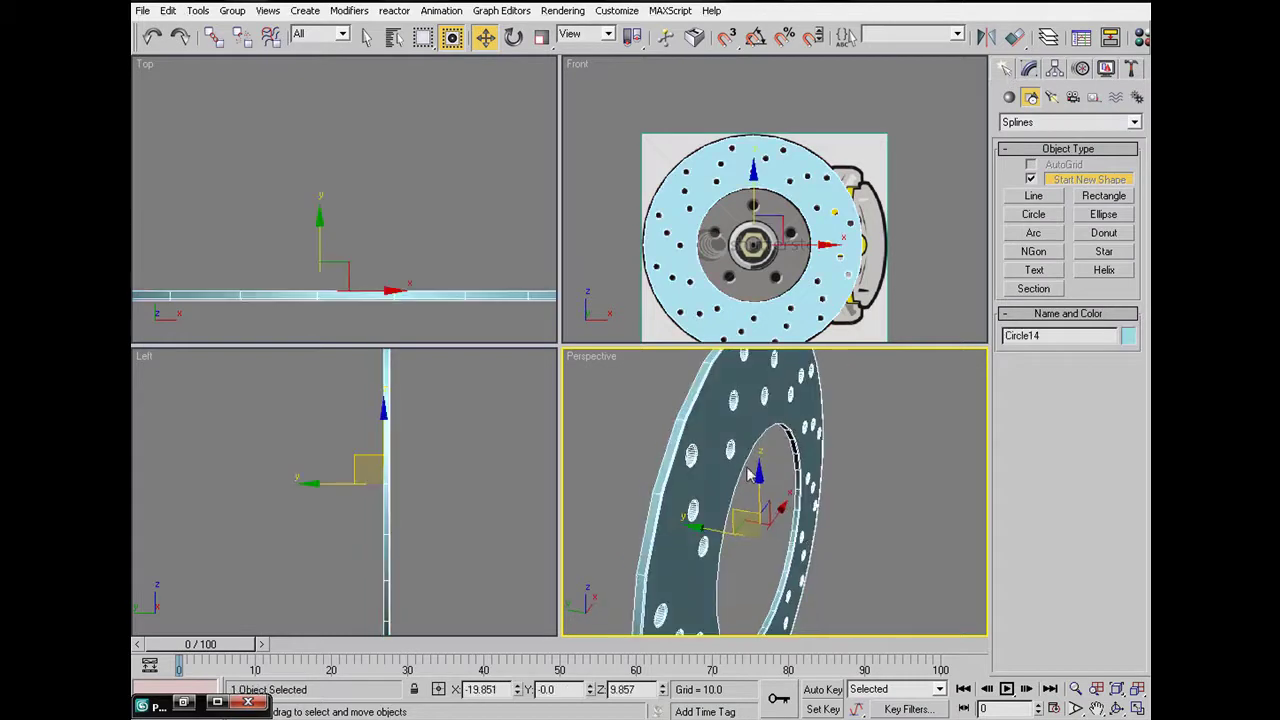
{"action": "scroll", "coordinate": [750, 475], "scroll_direction": "down", "scroll_amount": 3}
{"action": "left_click_drag", "start_coordinate": [717, 521], "coordinate": [737, 525], "text": "shift"}
{"action": "left_click", "coordinate": [643, 432]}
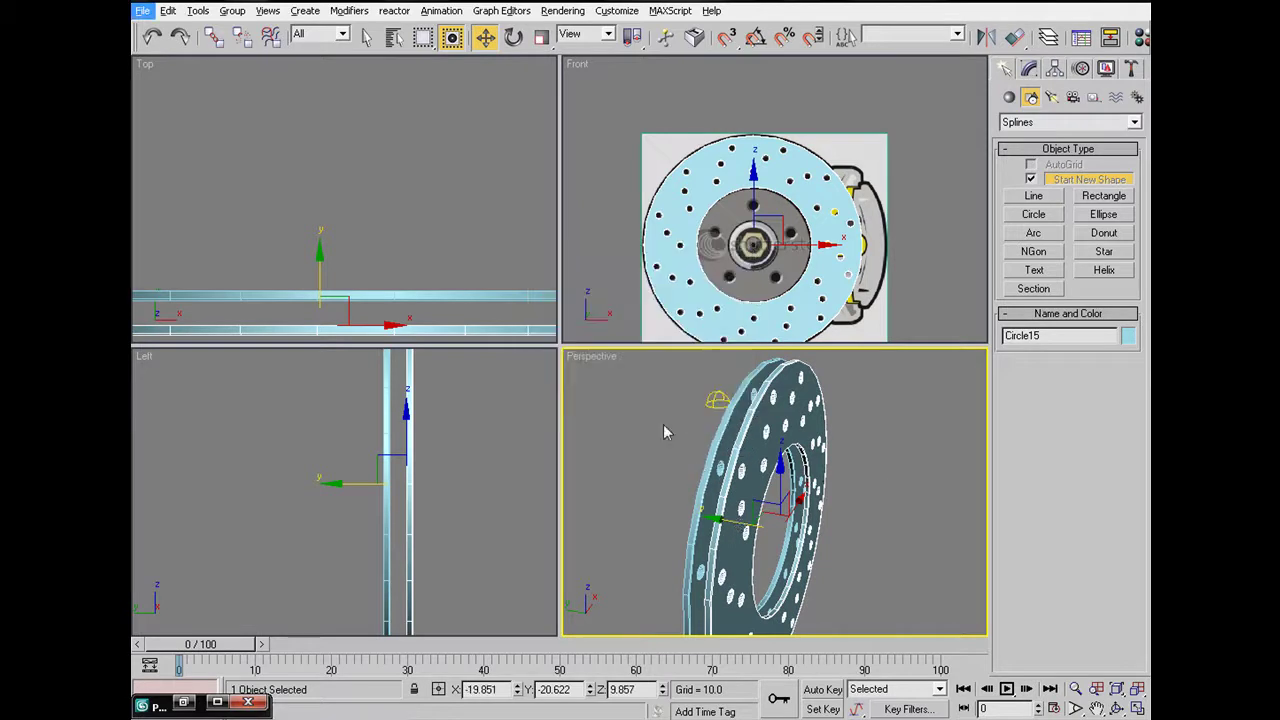
Step: Turn on angle snap and rotate the cloned disk to face the other way, parallel to the original
{"action": "left_click", "coordinate": [756, 37]}
{"action": "key", "text": "e"}
{"action": "left_click_drag", "start_coordinate": [830, 566], "coordinate": [699, 519]}
{"action": "left_click", "coordinate": [484, 37]}
{"action": "left_click", "coordinate": [825, 516]}
{"action": "middle_click_drag", "start_coordinate": [825, 515], "coordinate": [736, 518], "text": "alt"}
{"action": "scroll", "coordinate": [727, 508], "scroll_direction": "up", "scroll_amount": 3}
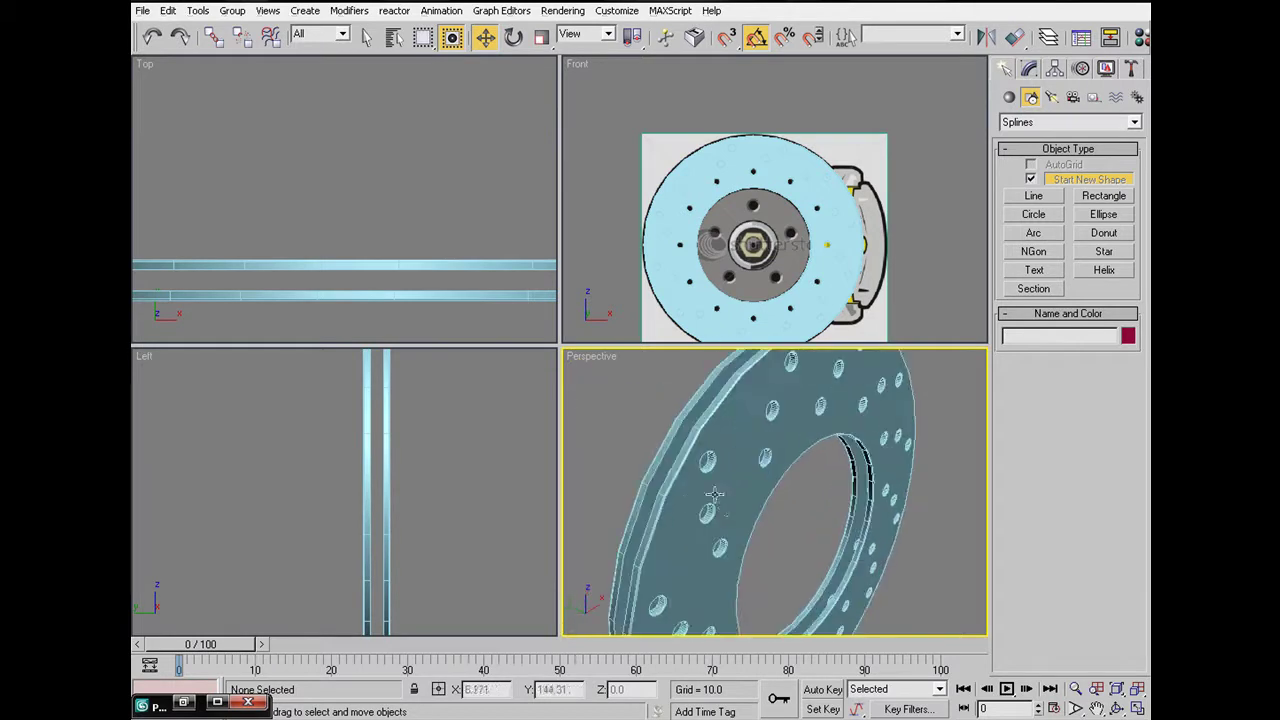
Step: Delete the rotated disk copy and select the original disk
{"action": "scroll", "coordinate": [740, 515], "scroll_direction": "up", "scroll_amount": 4}
{"action": "middle_click_drag", "start_coordinate": [749, 523], "coordinate": [940, 523]}
{"action": "left_click", "coordinate": [752, 523]}
{"action": "key", "text": "Delete"}
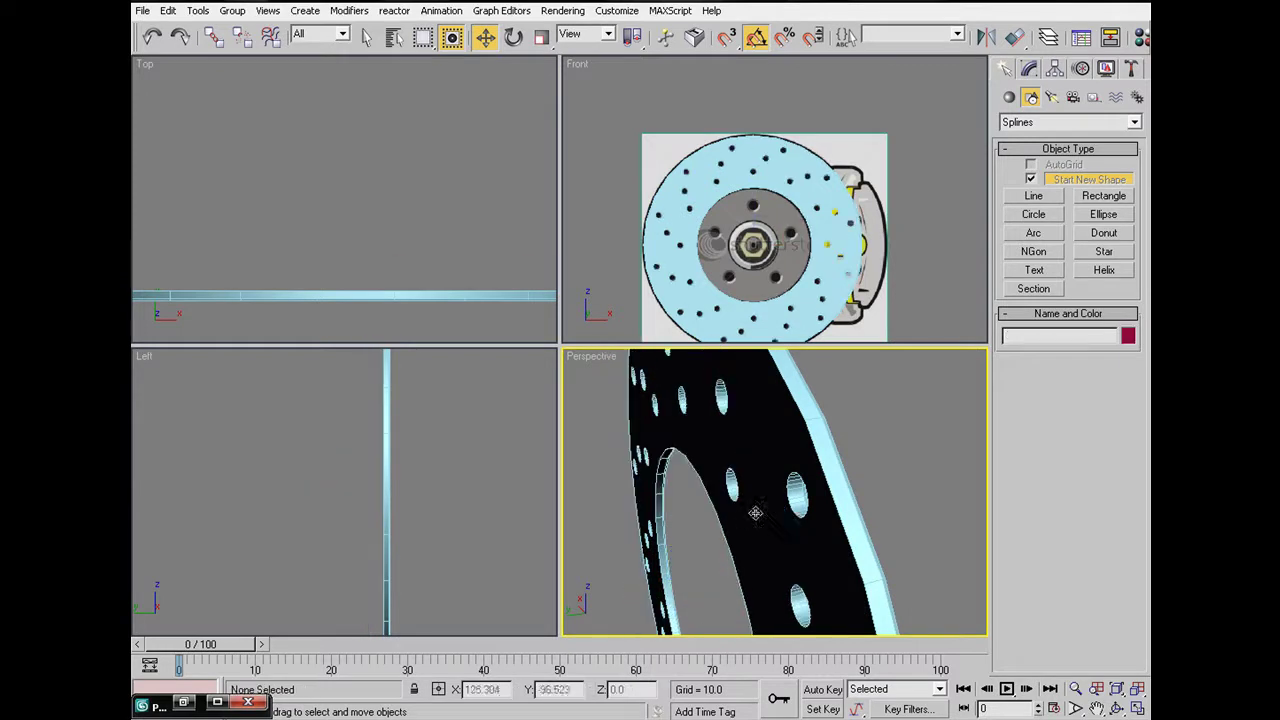
{"action": "middle_click_drag", "start_coordinate": [893, 494], "coordinate": [790, 490], "text": "alt"}
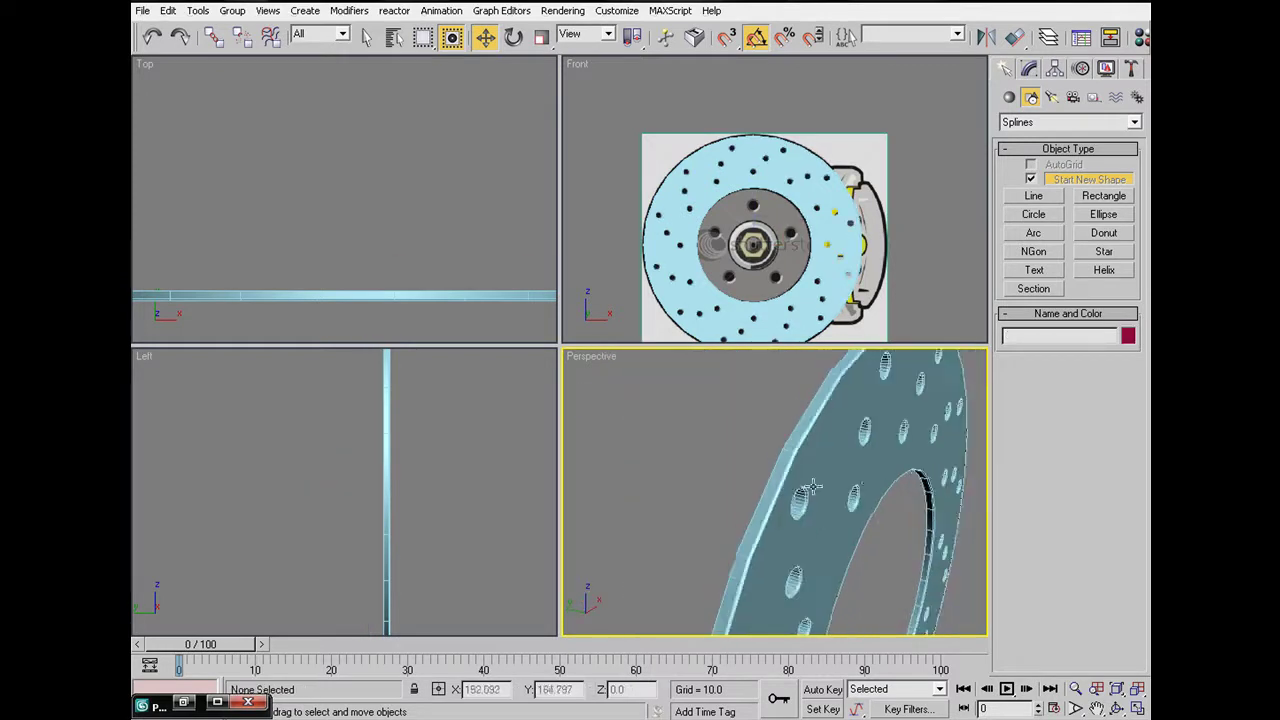
{"action": "scroll", "coordinate": [872, 485], "scroll_direction": "down", "scroll_amount": 2}
{"action": "scroll", "coordinate": [873, 485], "scroll_direction": "up", "scroll_amount": 2}
{"action": "left_click", "coordinate": [830, 458]}
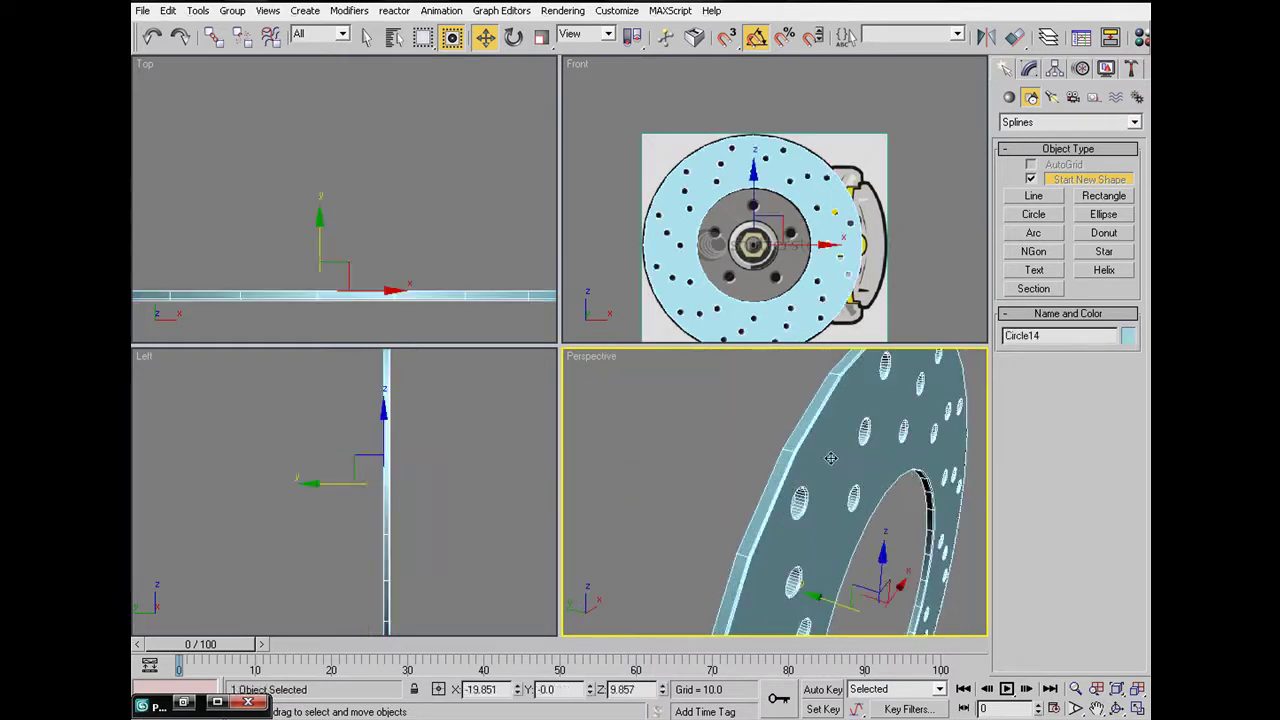
{"action": "left_click", "coordinate": [1021, 48]}
{"action": "left_click", "coordinate": [1053, 72]}
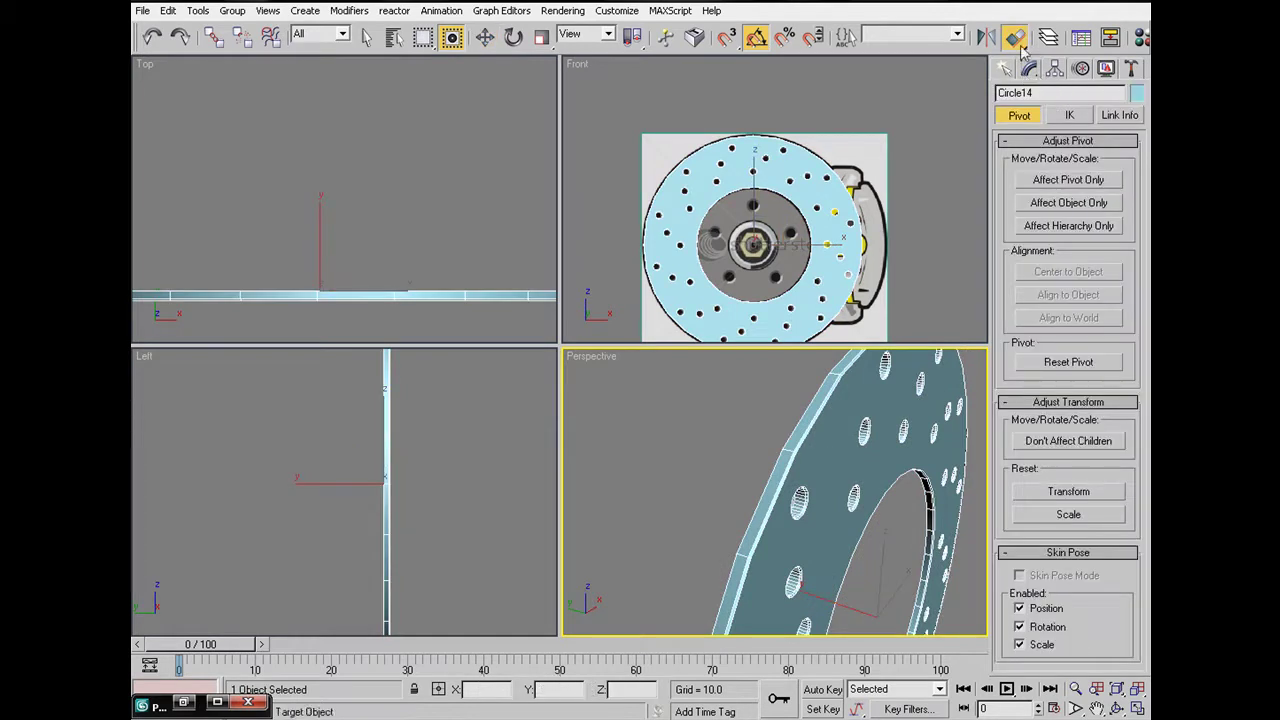
{"action": "left_click", "coordinate": [1020, 47]}
{"action": "left_click", "coordinate": [1029, 73]}
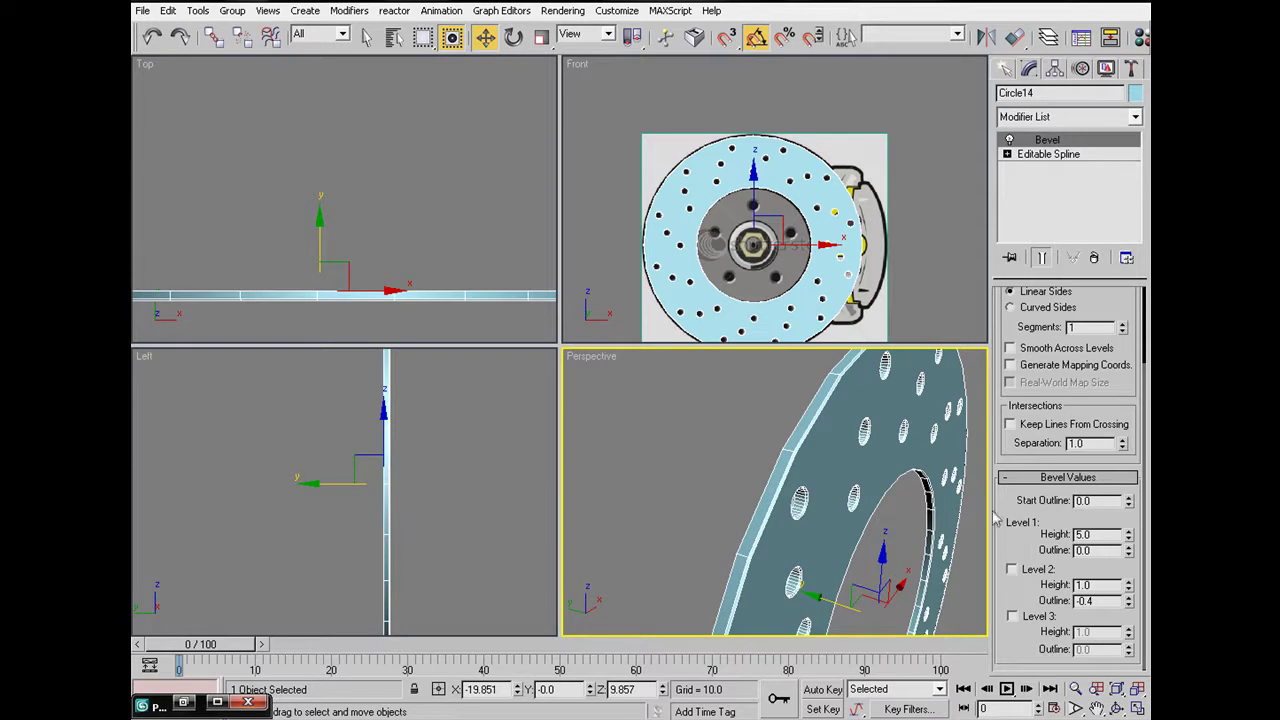
{"action": "left_click", "coordinate": [1006, 67]}
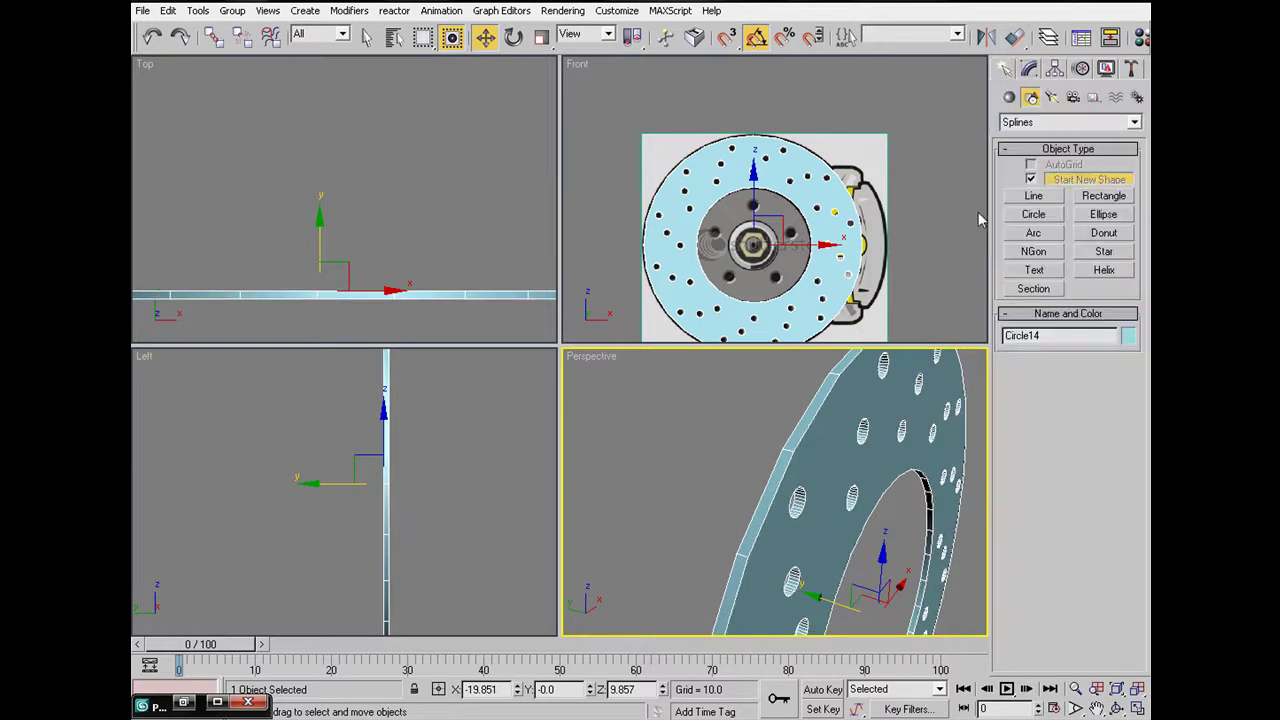
{"action": "left_click", "coordinate": [723, 373]}
{"action": "scroll", "coordinate": [723, 373], "scroll_direction": "down", "scroll_amount": 3}
{"action": "left_click", "coordinate": [818, 434]}
{"action": "middle_click_drag", "start_coordinate": [836, 456], "coordinate": [836, 404]}
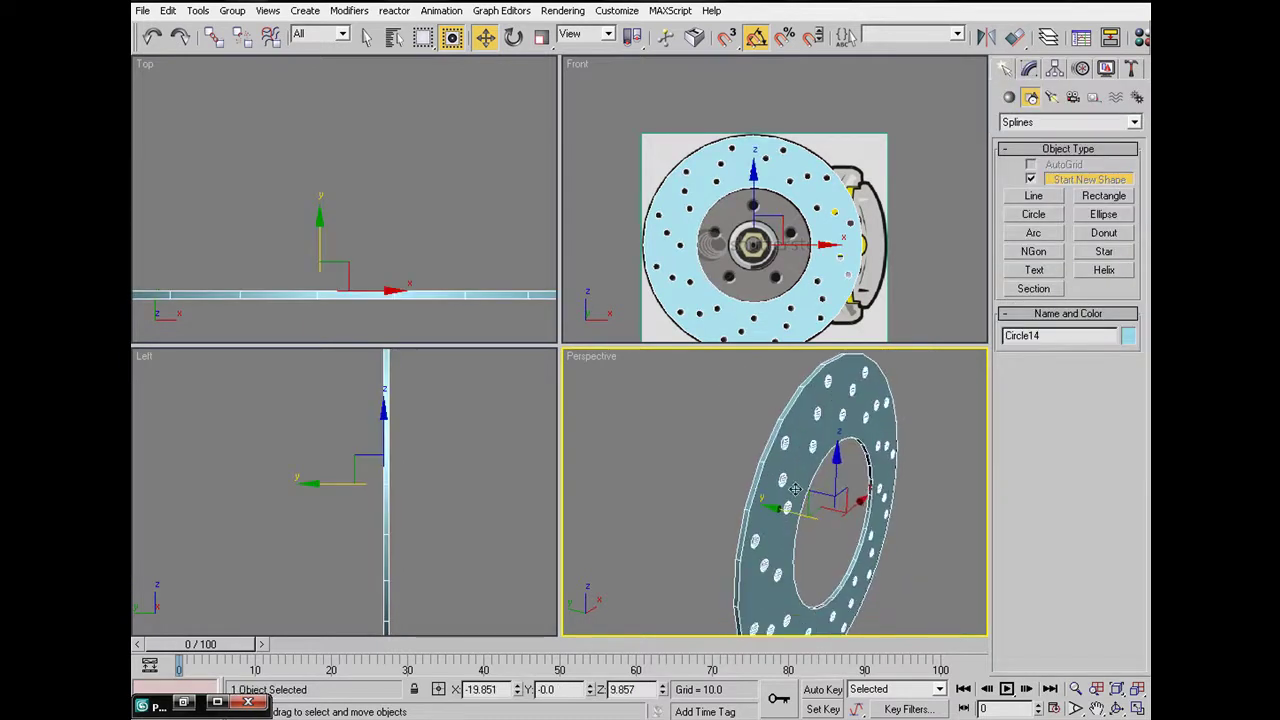
Step: Create a box about 78 long, 29 wide and 27.5 high across the upper part of the disk ring in the Front view
{"action": "left_click", "coordinate": [945, 192]}
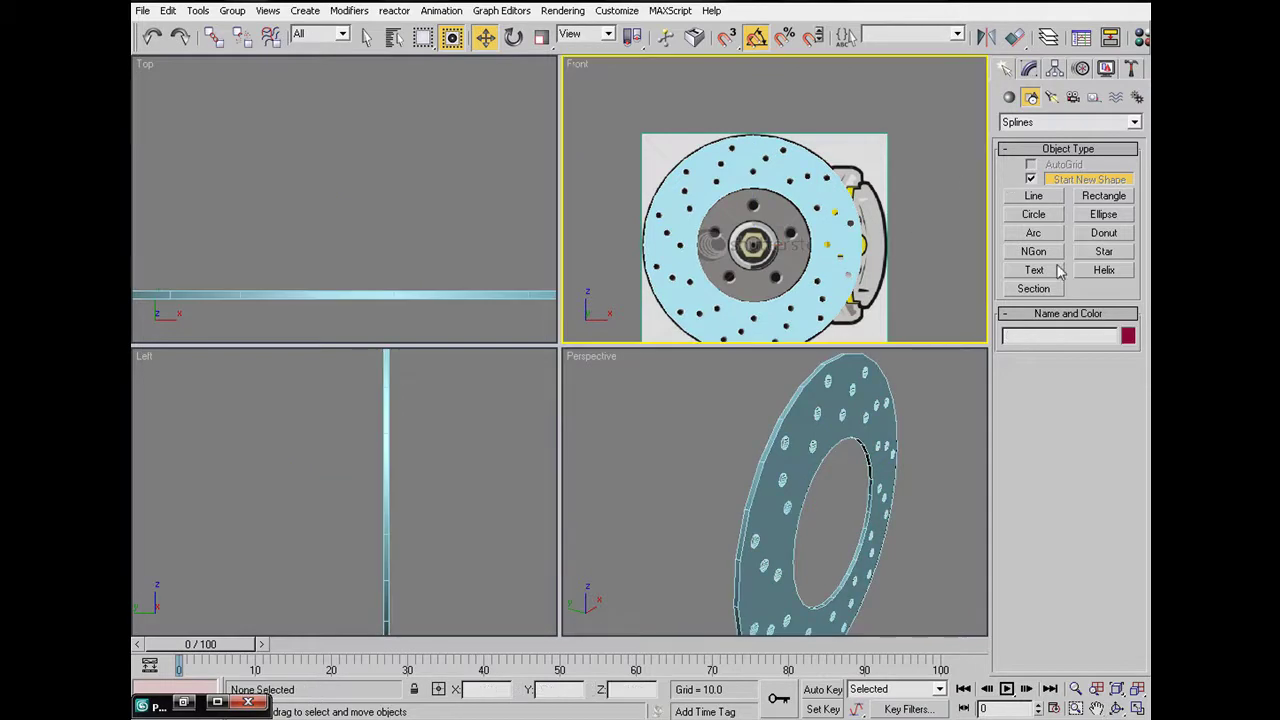
{"action": "left_click", "coordinate": [1009, 97]}
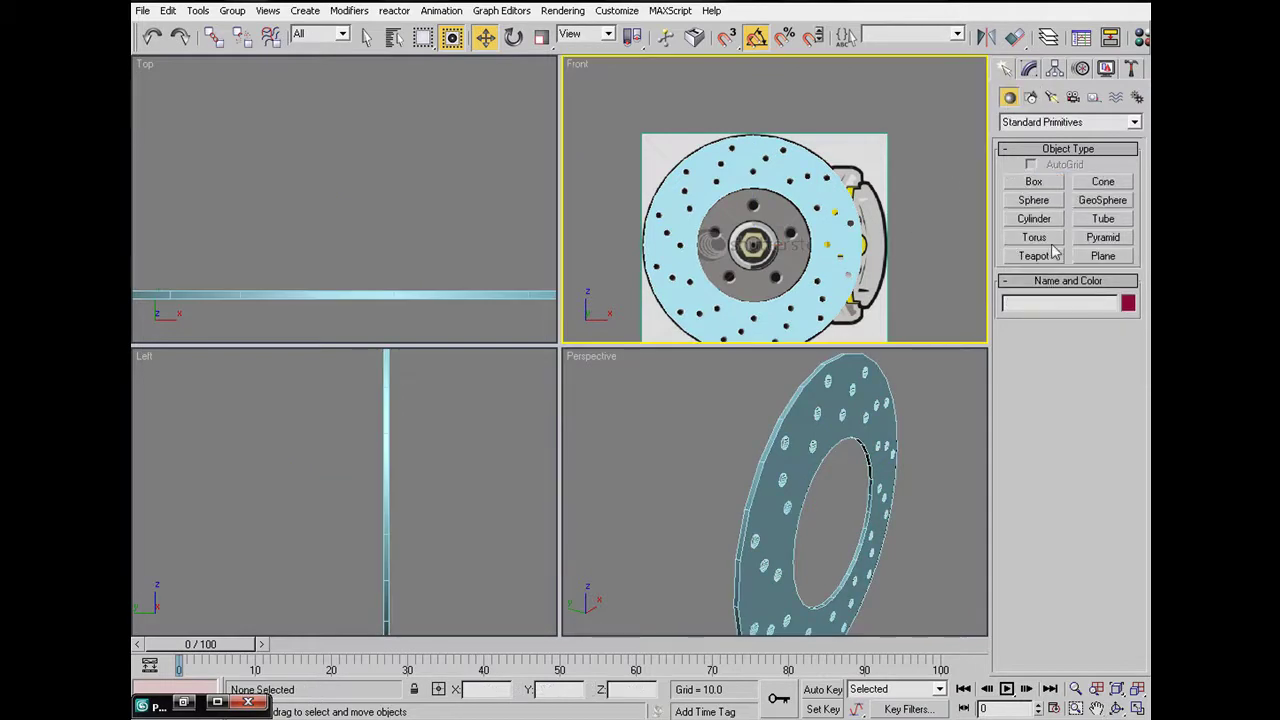
{"action": "left_click", "coordinate": [1034, 181]}
{"action": "scroll", "coordinate": [740, 244], "scroll_direction": "up", "scroll_amount": 5}
{"action": "middle_click_drag", "start_coordinate": [740, 244], "coordinate": [839, 186]}
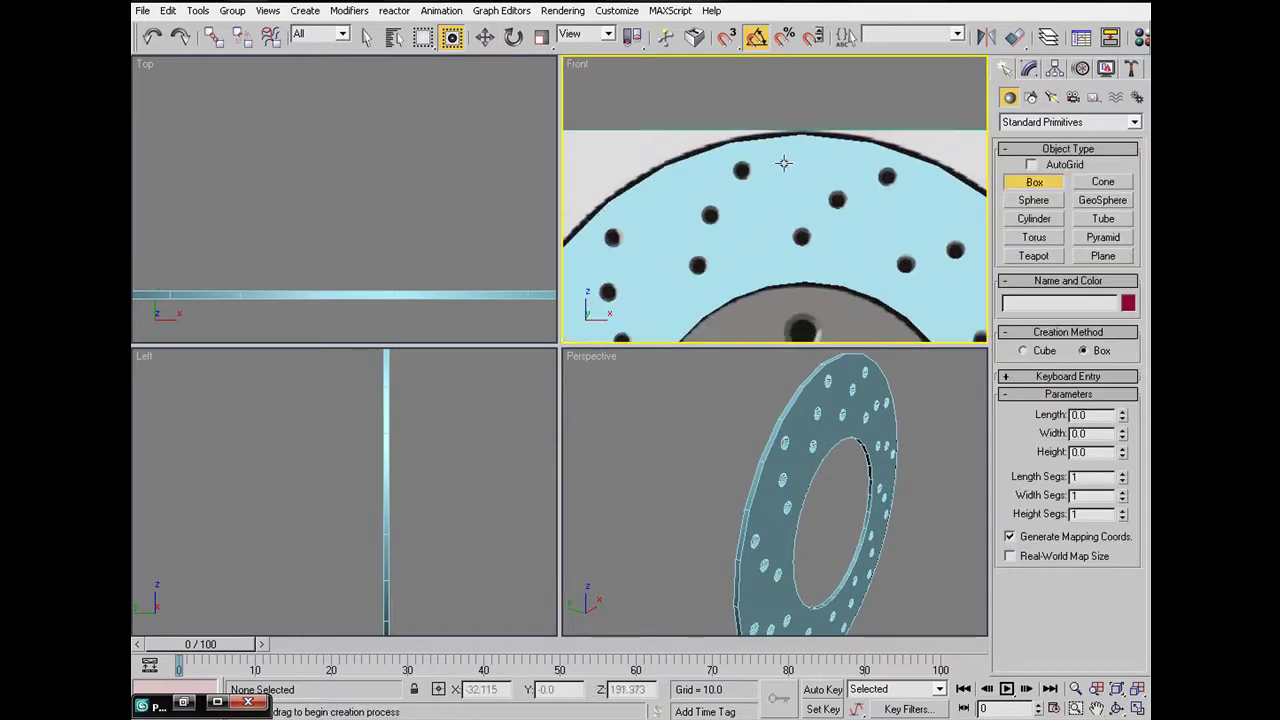
{"action": "left_click_drag", "start_coordinate": [771, 147], "coordinate": [801, 240]}
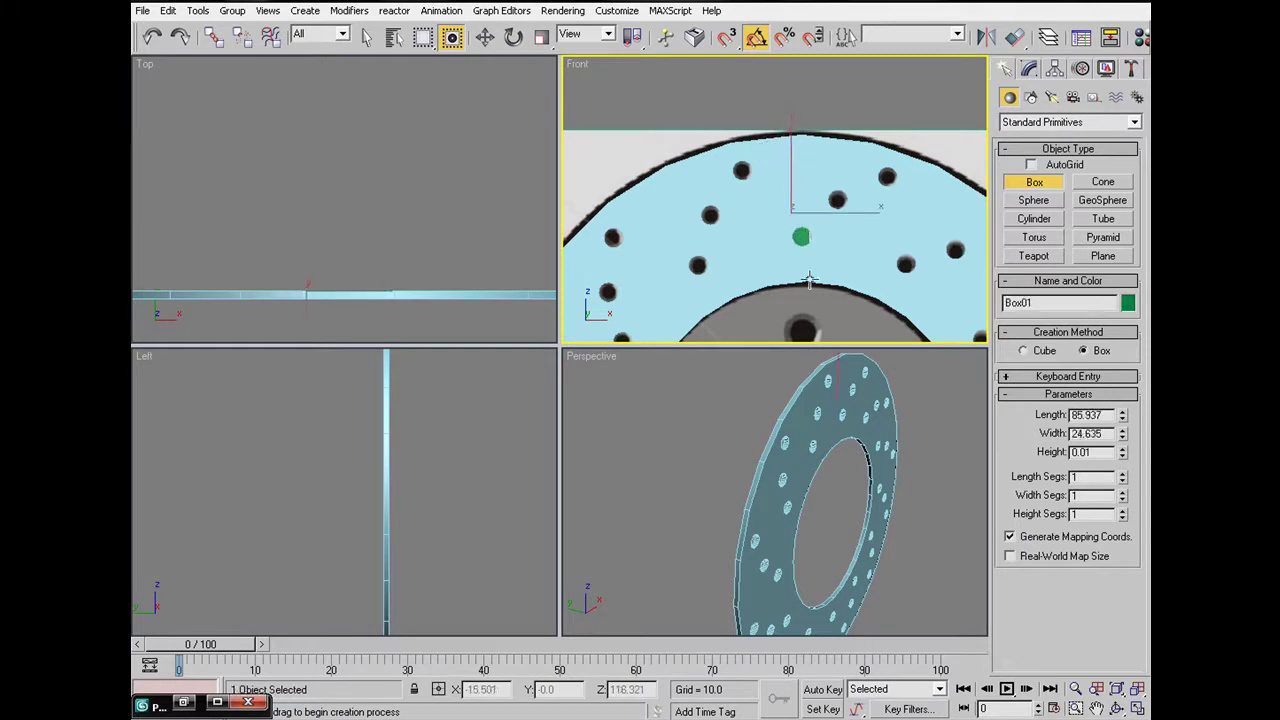
{"action": "left_click", "coordinate": [817, 223]}
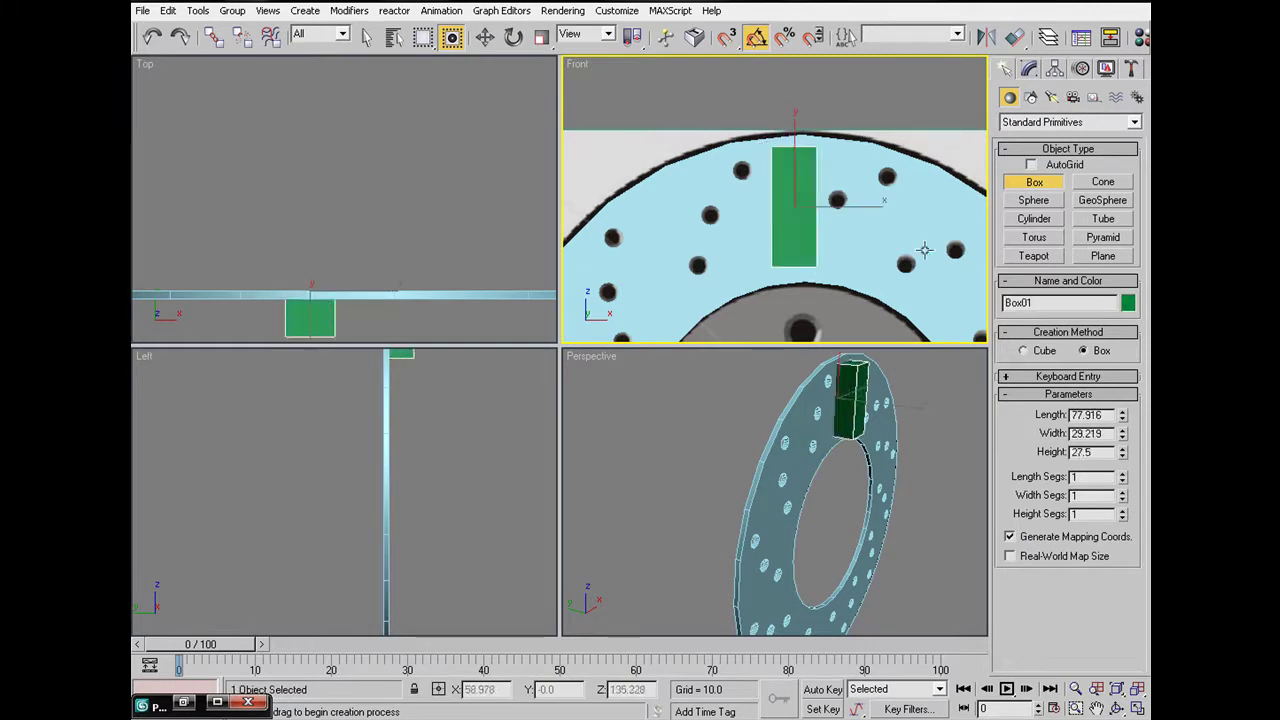
{"action": "right_click", "coordinate": [803, 229]}
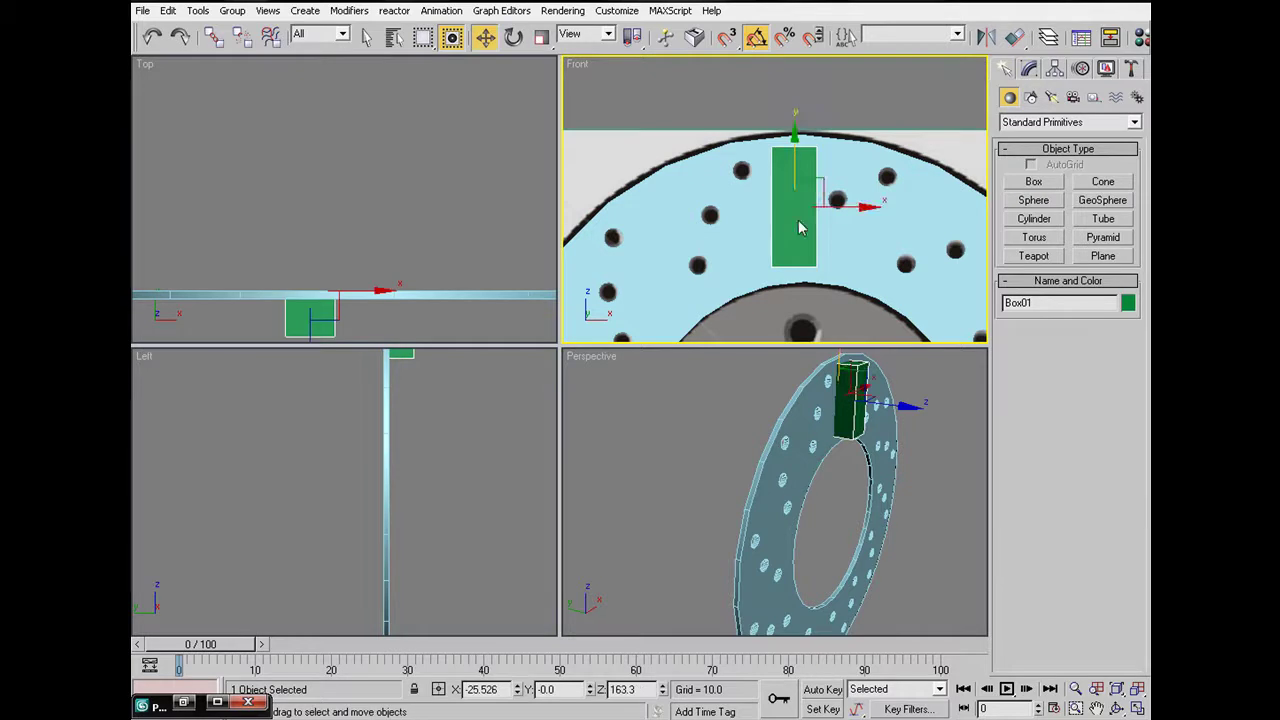
Step: Convert the box to an Editable Poly and taper it by scaling its lower vertices narrower and its upper vertices slightly wider in the Front view
{"action": "right_click", "coordinate": [905, 214]}
{"action": "mouse_move", "coordinate": [855, 365]}
{"action": "left_click", "coordinate": [968, 379]}
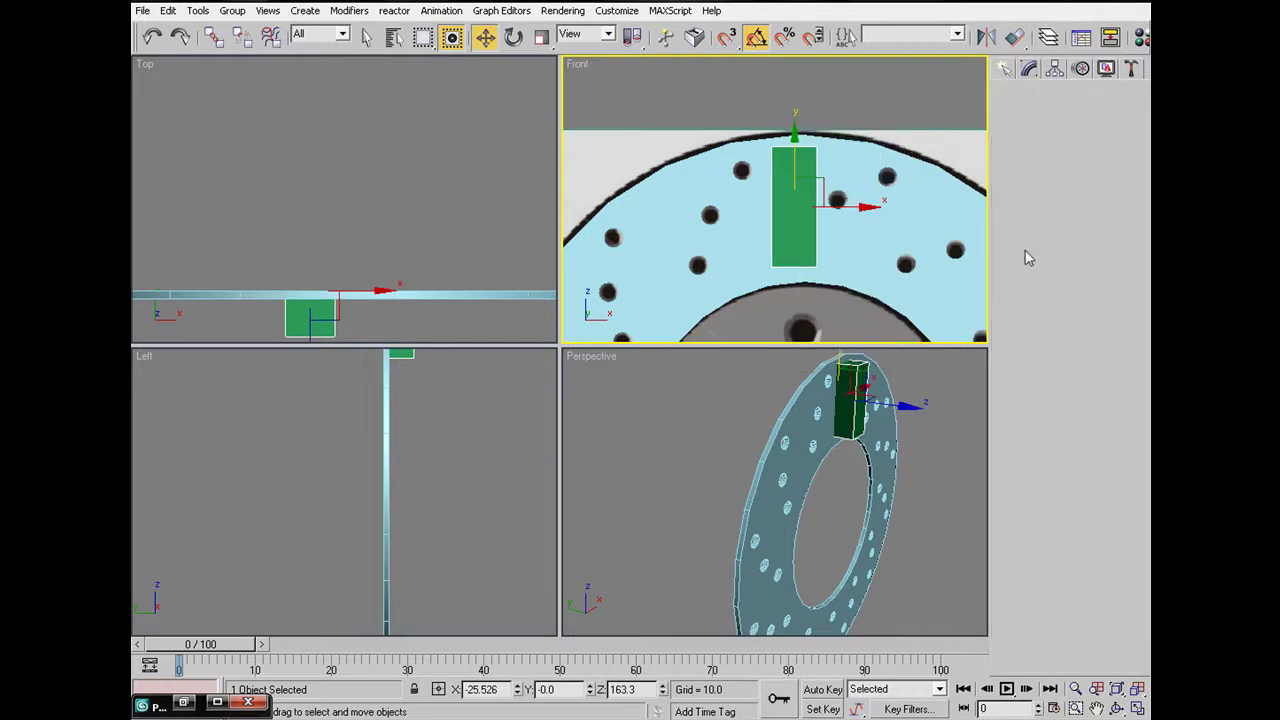
{"action": "key", "text": "1"}
{"action": "left_click_drag", "start_coordinate": [852, 257], "coordinate": [725, 283]}
{"action": "left_click", "coordinate": [542, 40]}
{"action": "left_click_drag", "start_coordinate": [873, 268], "coordinate": [849, 268]}
{"action": "left_click_drag", "start_coordinate": [724, 133], "coordinate": [872, 146]}
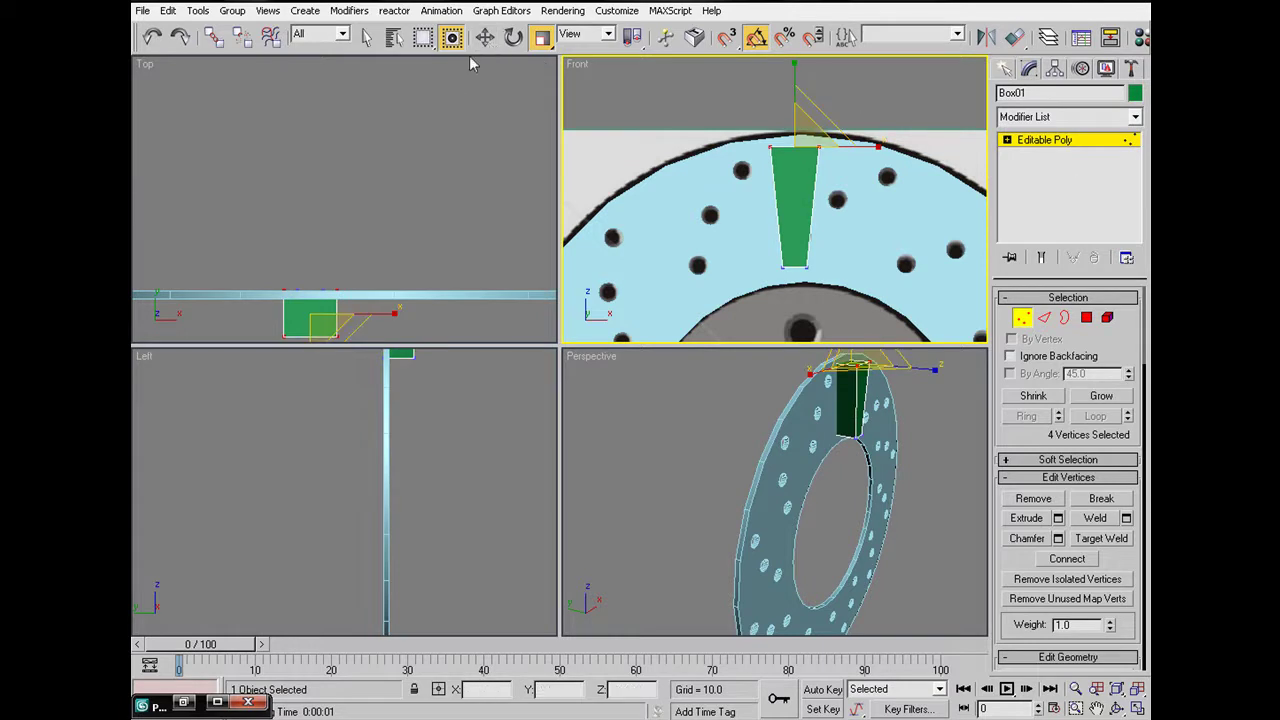
Step: Rotate the whole tapered box element slightly clockwise in the Front view
{"action": "left_click", "coordinate": [515, 37]}
{"action": "left_click", "coordinate": [911, 234]}
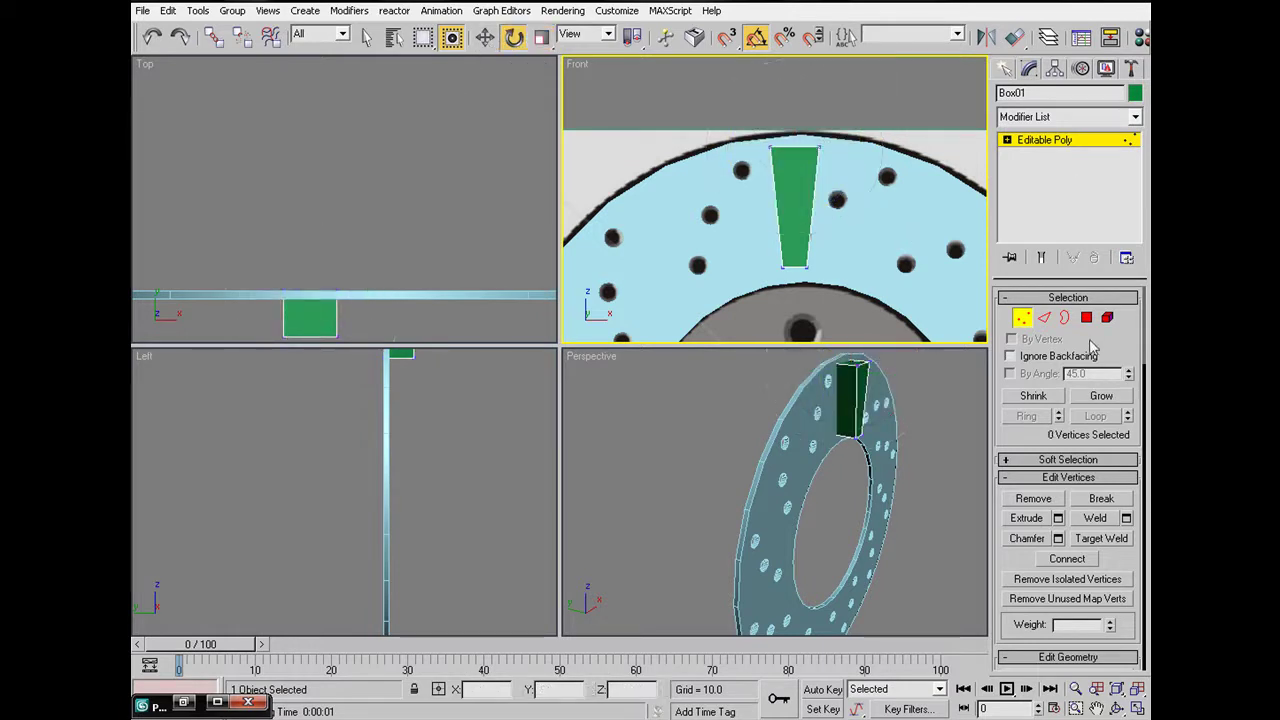
{"action": "left_click", "coordinate": [1107, 318]}
{"action": "left_click", "coordinate": [797, 210]}
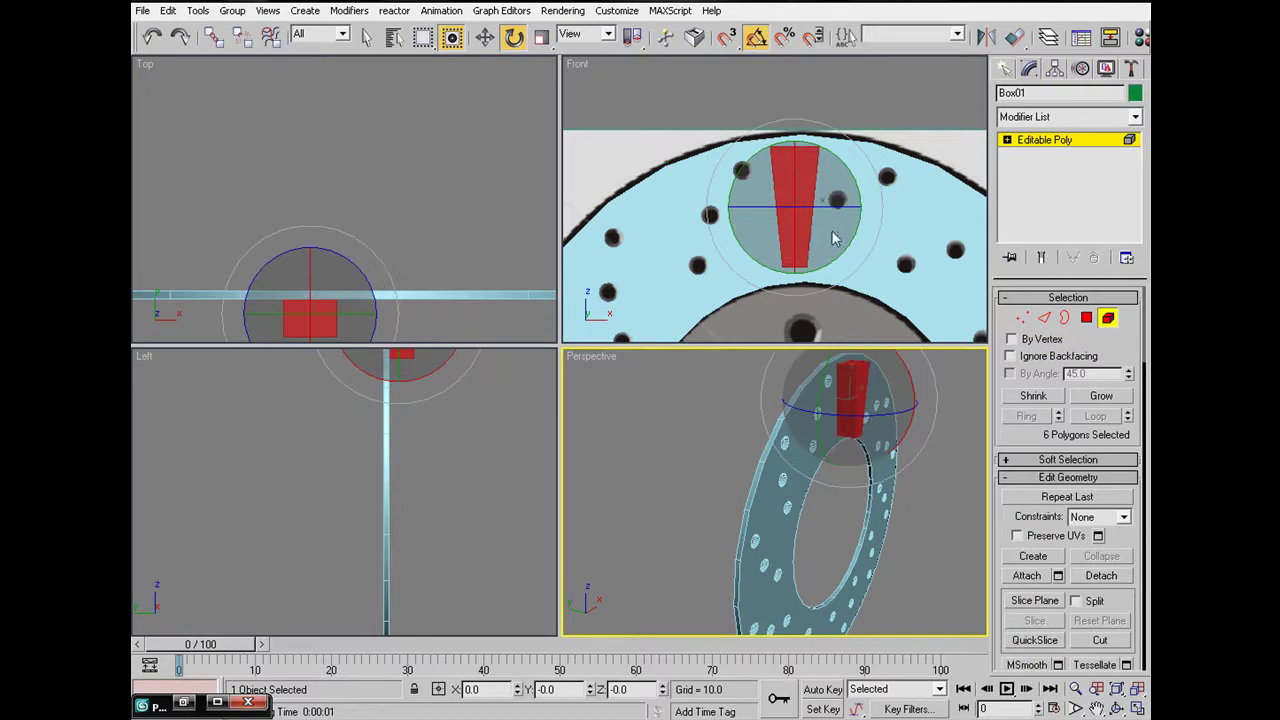
{"action": "left_click_drag", "start_coordinate": [845, 260], "coordinate": [791, 294]}
{"action": "left_click", "coordinate": [1022, 318]}
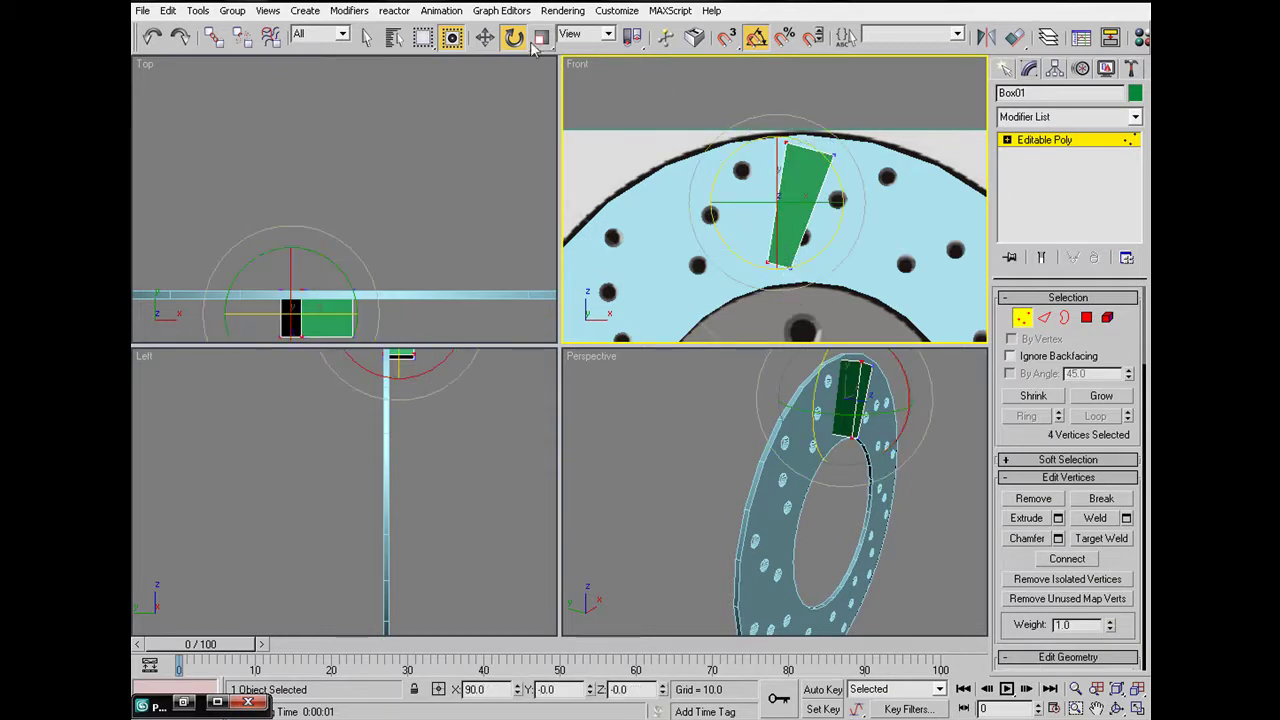
{"action": "left_click", "coordinate": [543, 39]}
{"action": "left_click_drag", "start_coordinate": [700, 106], "coordinate": [877, 280]}
{"action": "left_click_drag", "start_coordinate": [867, 206], "coordinate": [850, 201]}
{"action": "key", "text": "ctrl+z"}
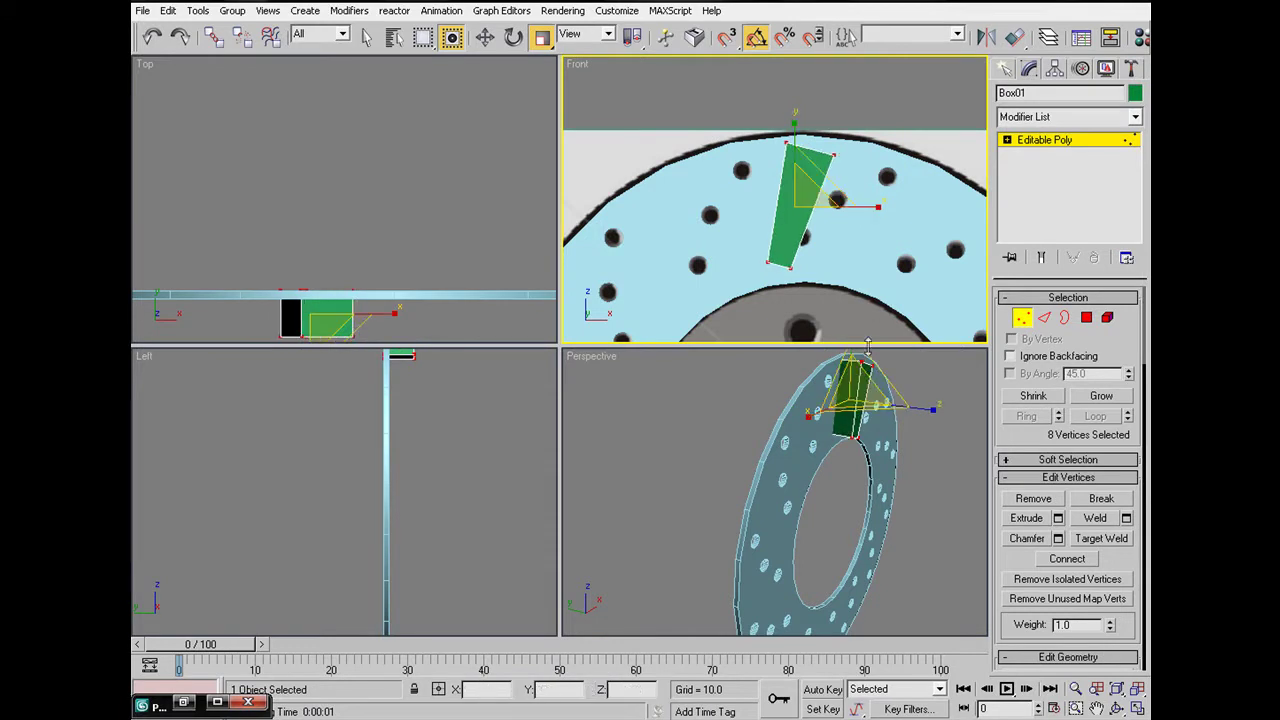
Step: Narrow the wedge element horizontally and reposition its end vertices so it slants from the disk's outer rim toward the inner edge
{"action": "left_click", "coordinate": [1107, 317]}
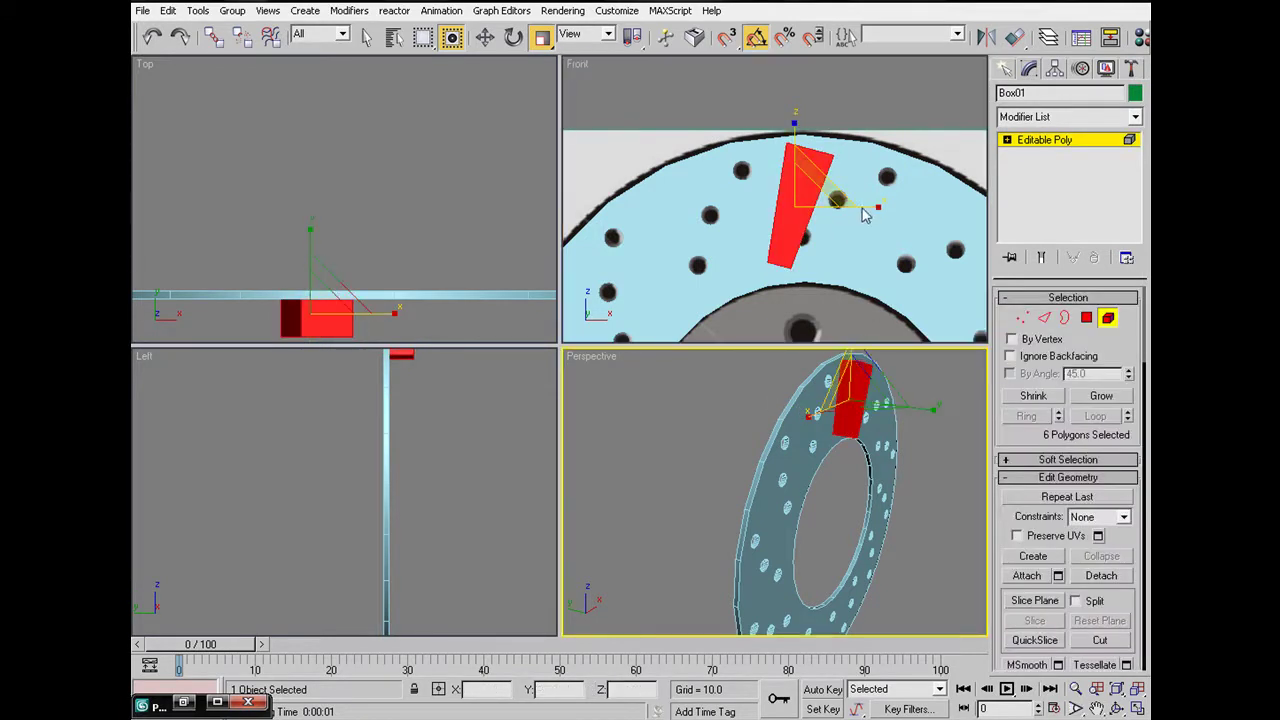
{"action": "left_click_drag", "start_coordinate": [865, 205], "coordinate": [788, 190]}
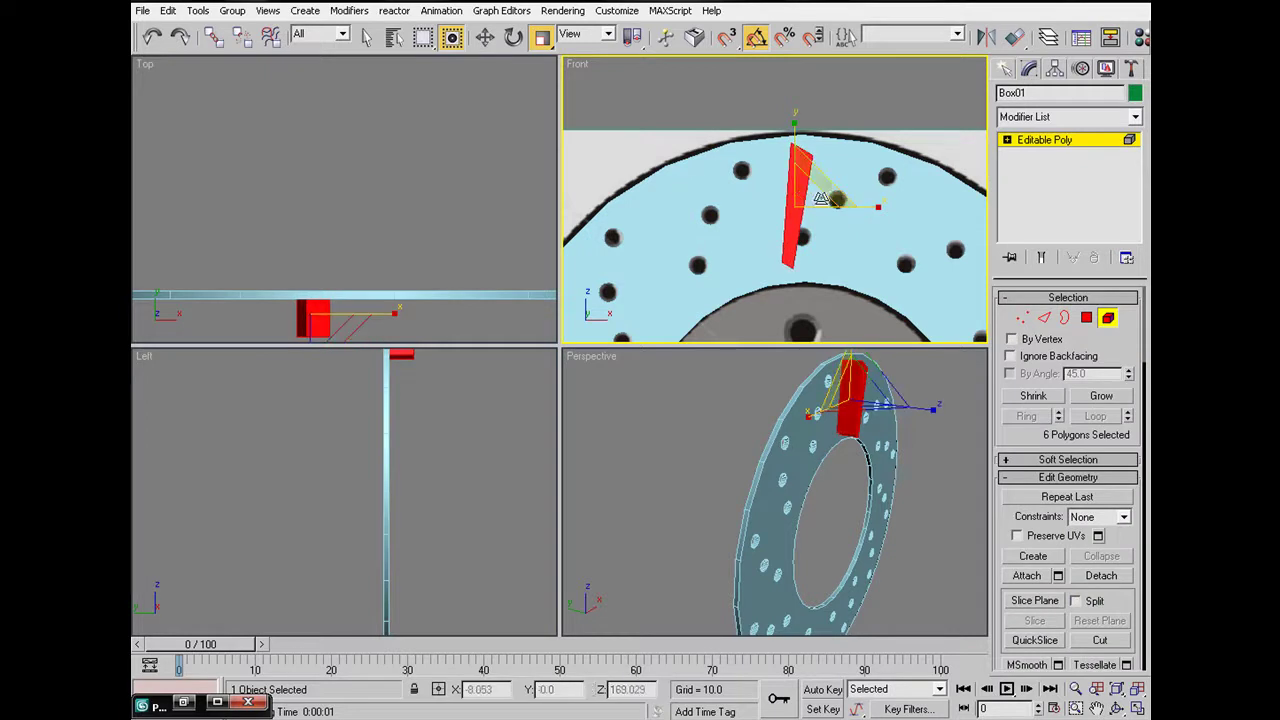
{"action": "left_click", "coordinate": [1022, 318]}
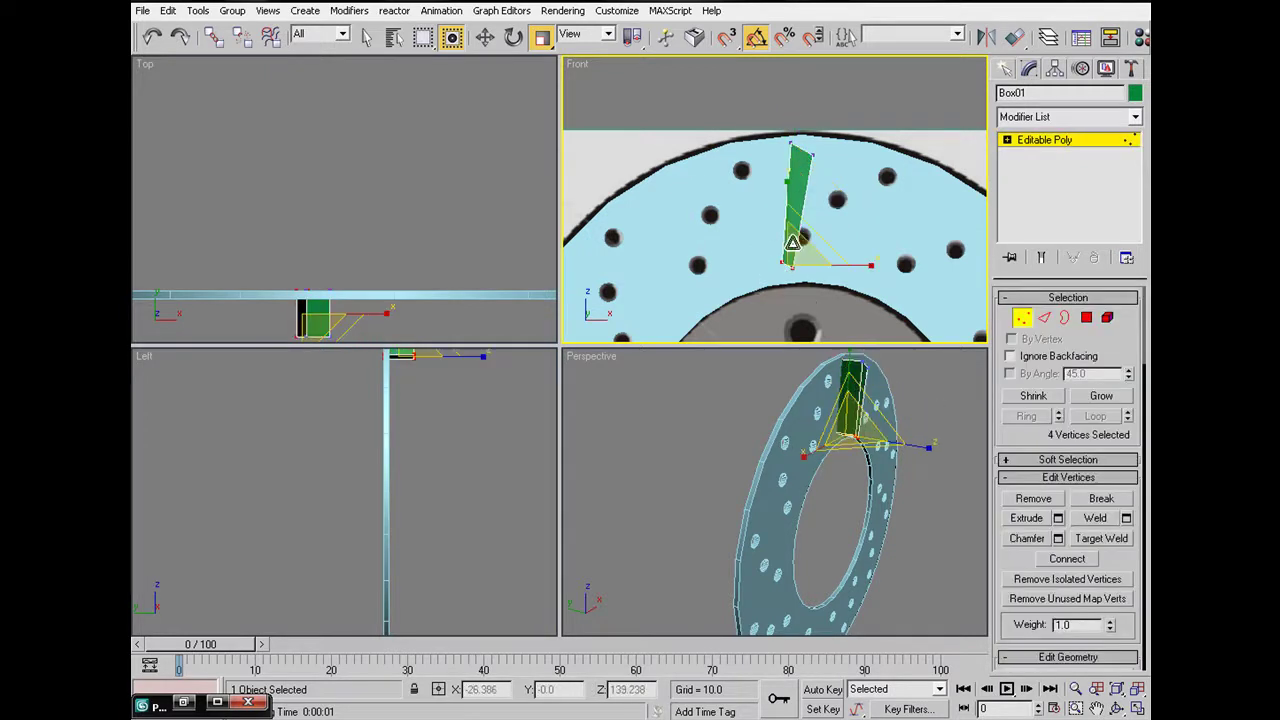
{"action": "left_click", "coordinate": [484, 36]}
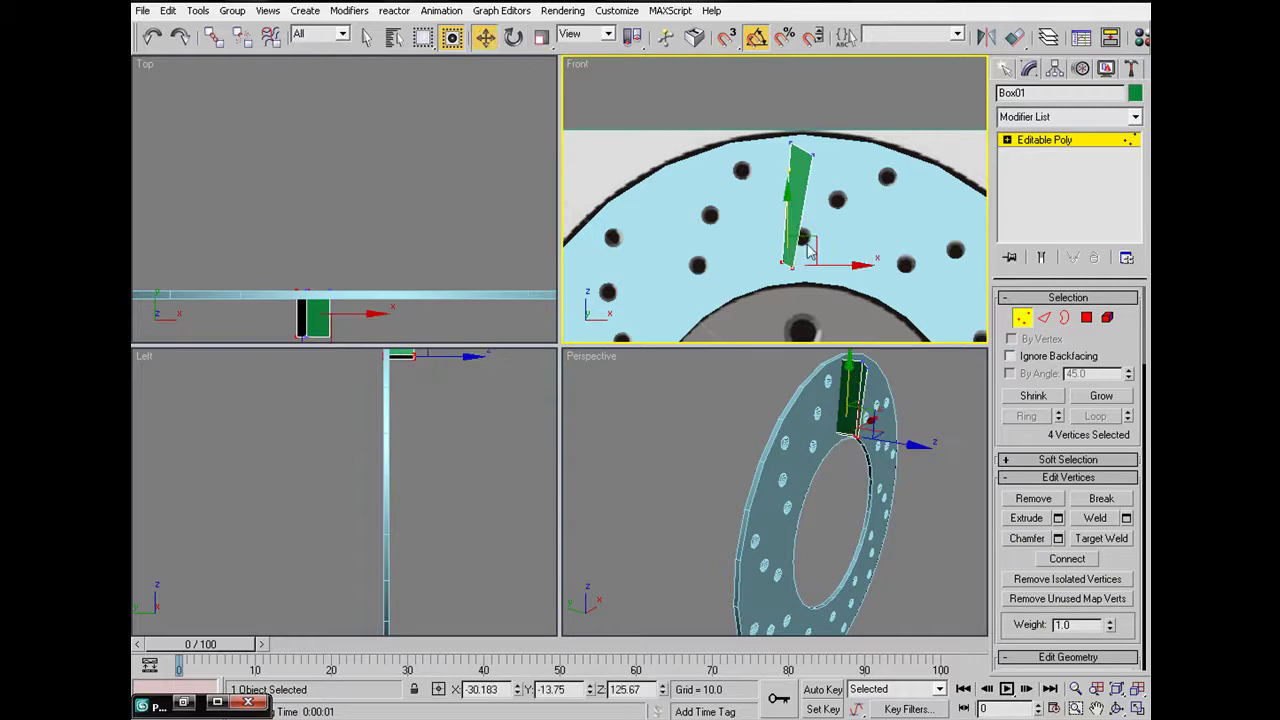
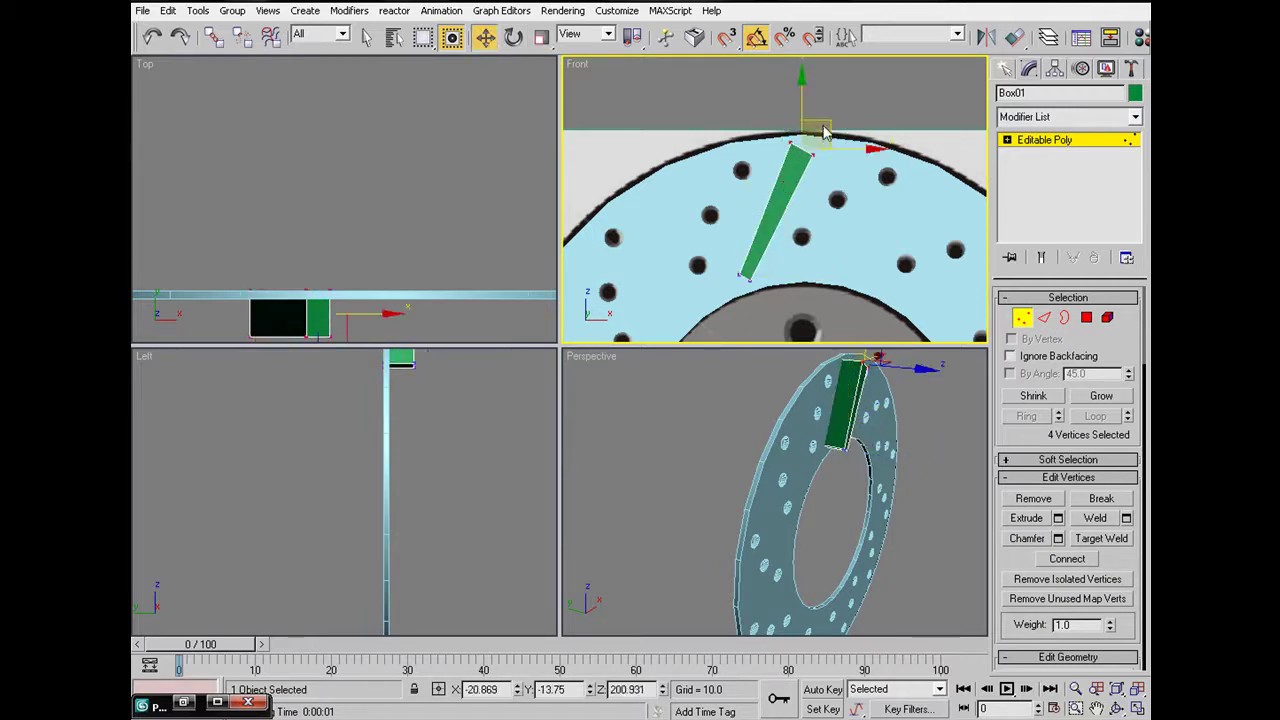
{"action": "left_click", "coordinate": [767, 127]}
{"action": "left_click", "coordinate": [815, 128]}
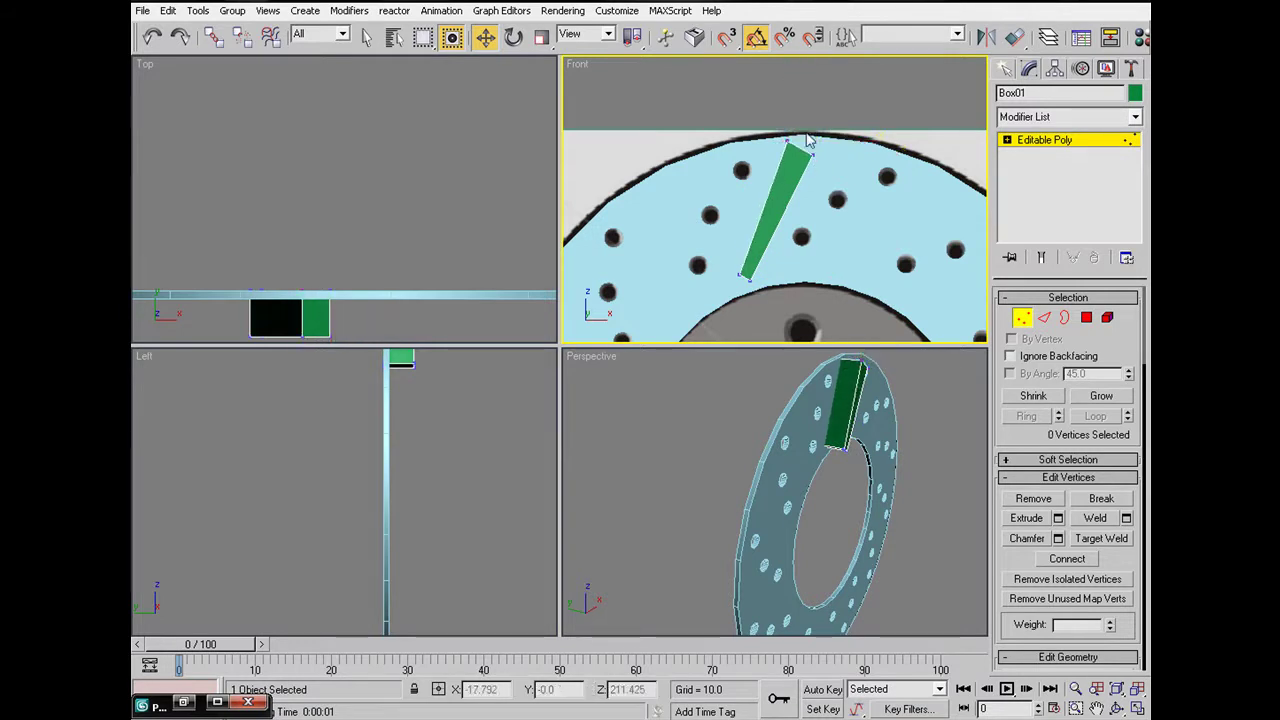
{"action": "left_click", "coordinate": [871, 182]}
Step: Move the wedge's vertices in the Top view to bring it against the disk and reduce its depth to a thin fin
{"action": "middle_click_drag", "start_coordinate": [881, 394], "coordinate": [867, 428]}
{"action": "middle_click_drag", "start_coordinate": [390, 308], "coordinate": [427, 243]}
{"action": "left_click_drag", "start_coordinate": [236, 192], "coordinate": [453, 235]}
{"action": "left_click_drag", "start_coordinate": [327, 184], "coordinate": [327, 190]}
{"action": "left_click", "coordinate": [424, 289]}
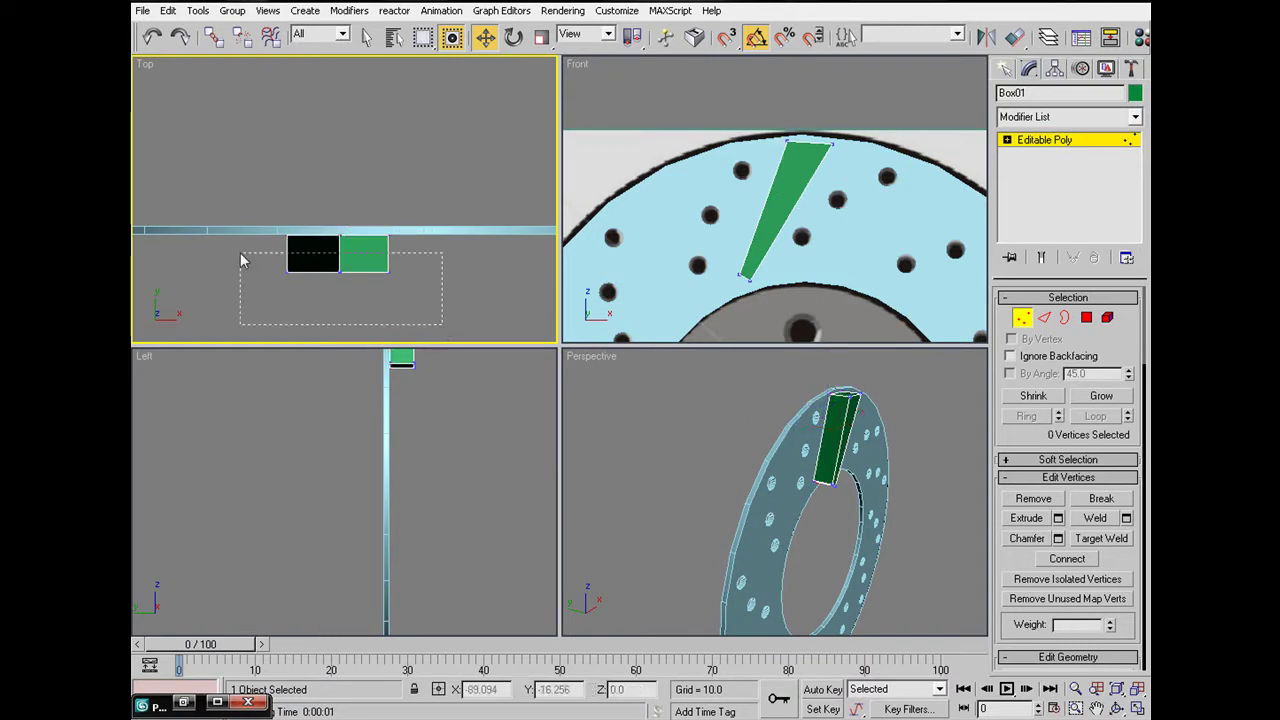
{"action": "left_click_drag", "start_coordinate": [240, 260], "coordinate": [240, 257]}
{"action": "left_click_drag", "start_coordinate": [327, 218], "coordinate": [327, 195]}
{"action": "left_click", "coordinate": [371, 292]}
{"action": "middle_click_drag", "start_coordinate": [923, 467], "coordinate": [798, 477]}
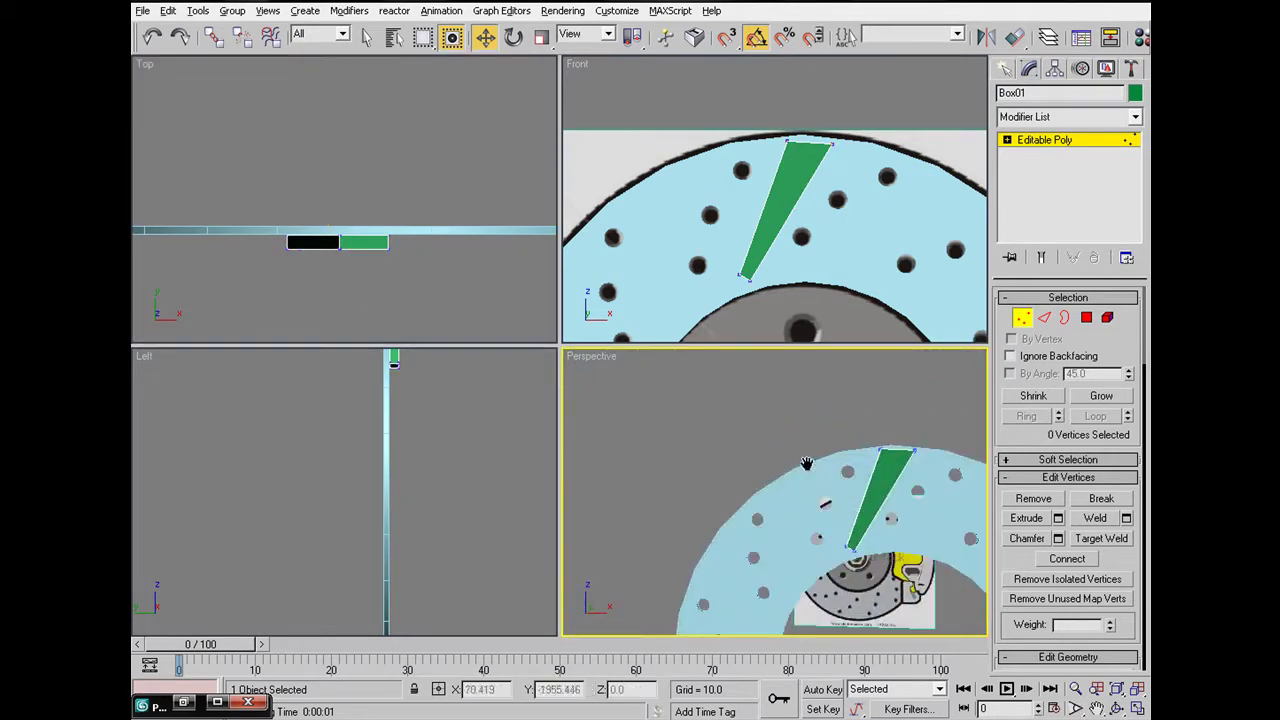
Step: Widen the fin's inner end by moving its lower-left vertices outward in the Front view
{"action": "left_click_drag", "start_coordinate": [716, 273], "coordinate": [740, 258]}
{"action": "left_click", "coordinate": [771, 160]}
{"action": "middle_click_drag", "start_coordinate": [804, 214], "coordinate": [807, 218]}
{"action": "scroll", "coordinate": [807, 218], "scroll_direction": "down", "scroll_amount": 2}
{"action": "middle_click_drag", "start_coordinate": [870, 503], "coordinate": [806, 537], "text": "alt"}
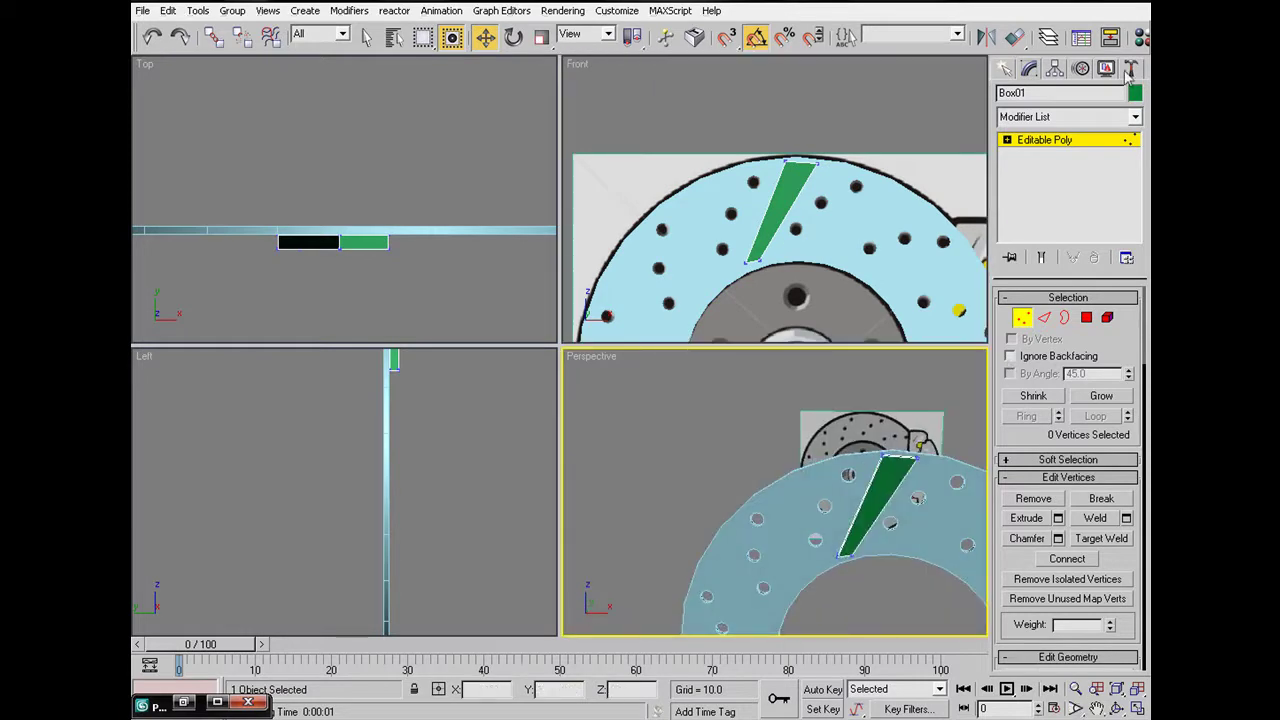
Step: Move only the fin's pivot to the centre of the hub nut in the reference image
{"action": "left_click", "coordinate": [1055, 68]}
{"action": "left_click", "coordinate": [1066, 179]}
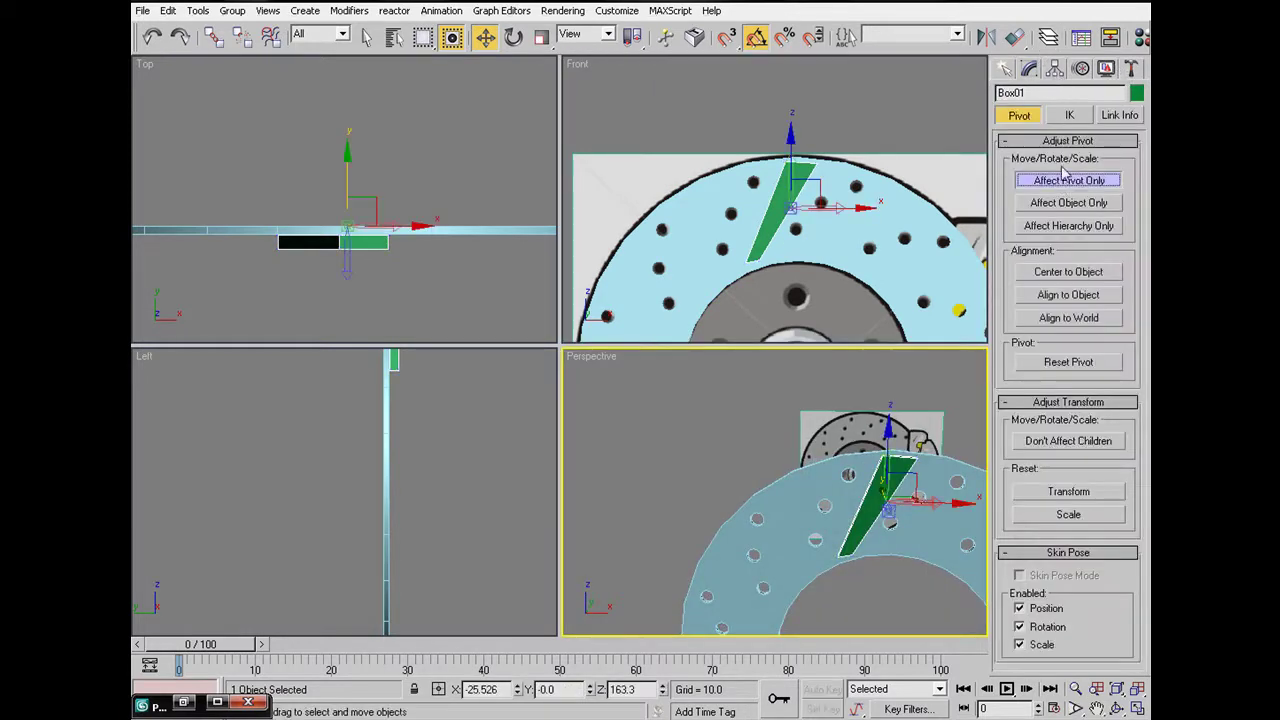
{"action": "left_click_drag", "start_coordinate": [812, 183], "coordinate": [815, 274]}
{"action": "scroll", "coordinate": [846, 200], "scroll_direction": "up", "scroll_amount": 5}
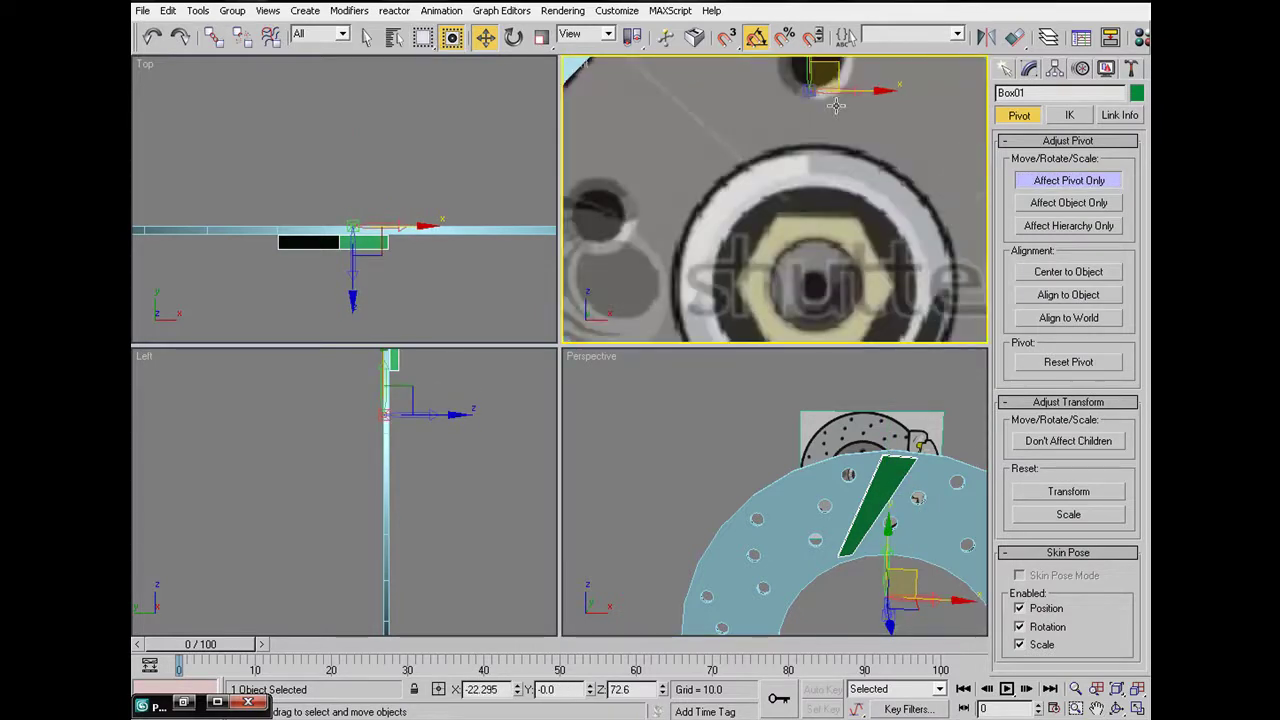
{"action": "left_click_drag", "start_coordinate": [830, 65], "coordinate": [833, 260]}
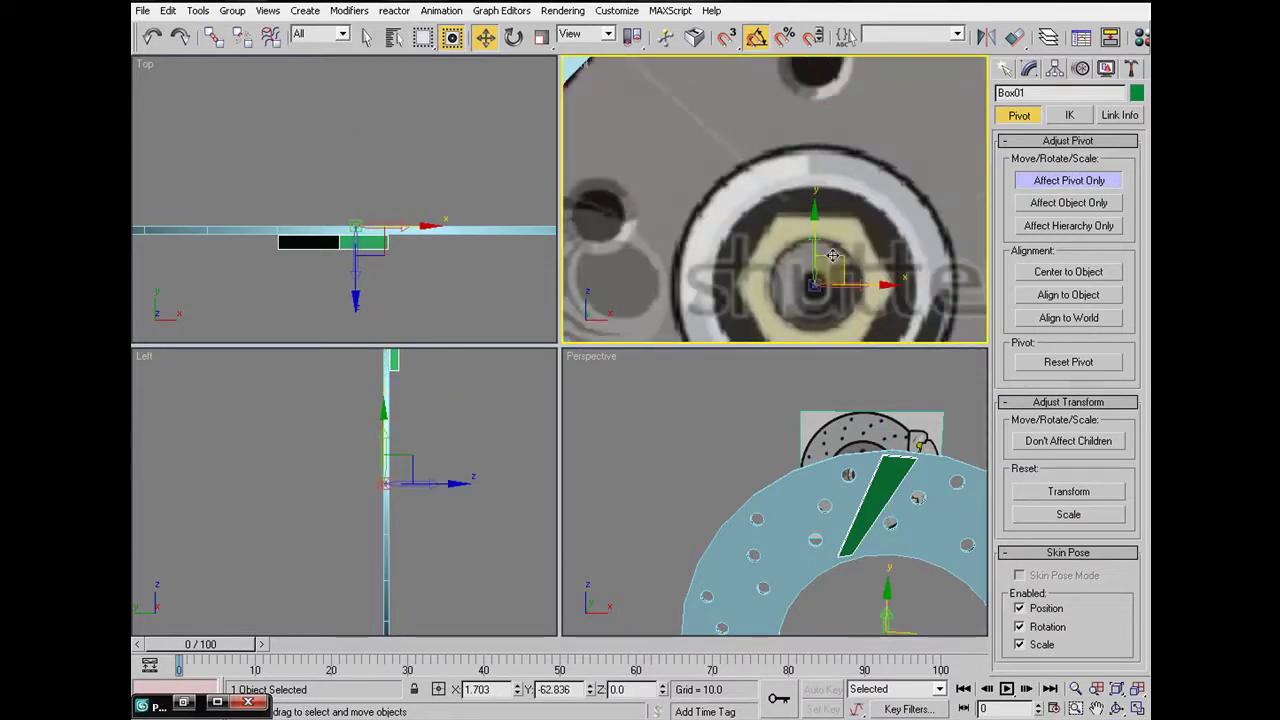
{"action": "left_click", "coordinate": [1044, 180]}
{"action": "left_click", "coordinate": [1005, 68]}
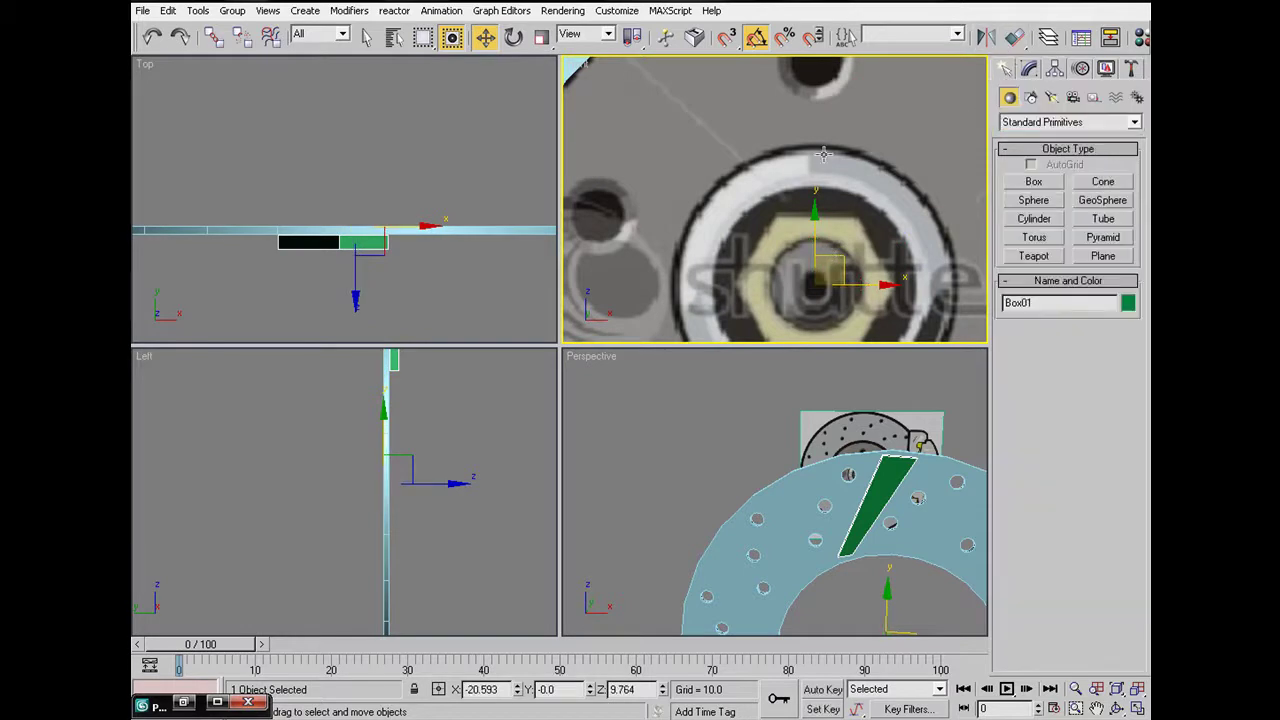
Step: Array the fin as 12 instances rotated through a total of 360 degrees about Z around the disk
{"action": "scroll", "coordinate": [776, 218], "scroll_direction": "down", "scroll_amount": 5}
{"action": "scroll", "coordinate": [776, 218], "scroll_direction": "down", "scroll_amount": 4}
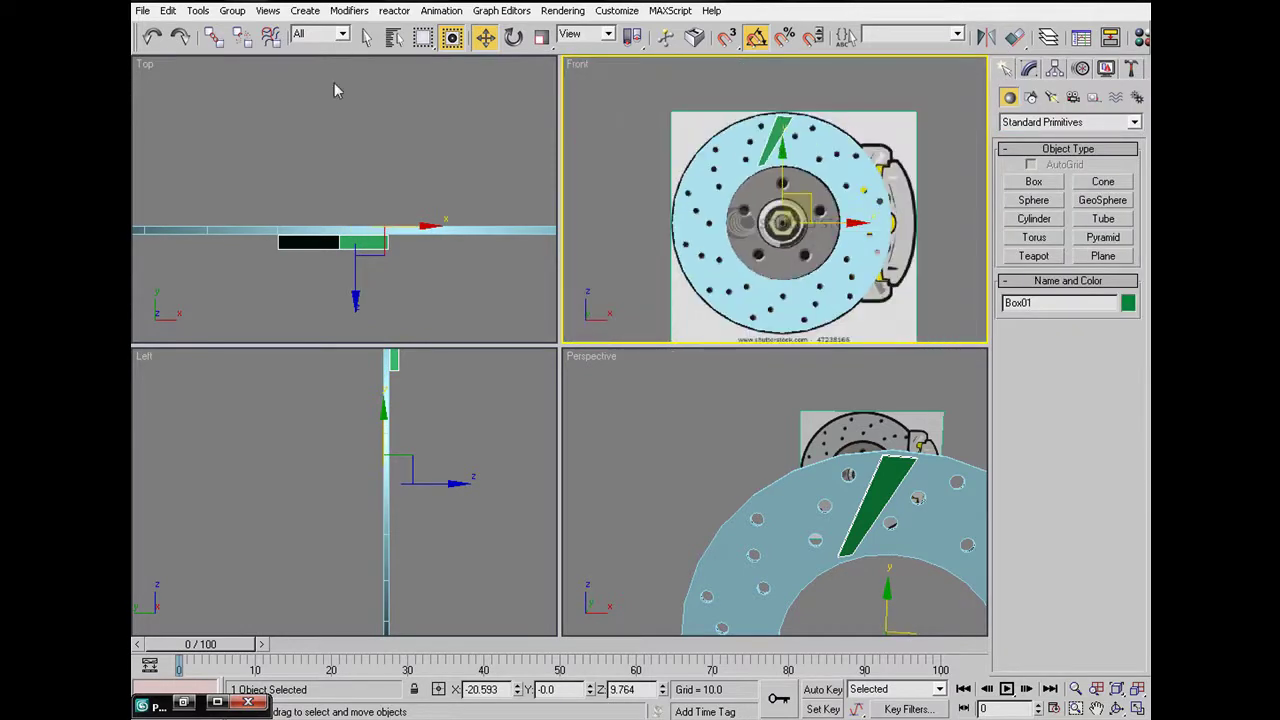
{"action": "left_click", "coordinate": [203, 9]}
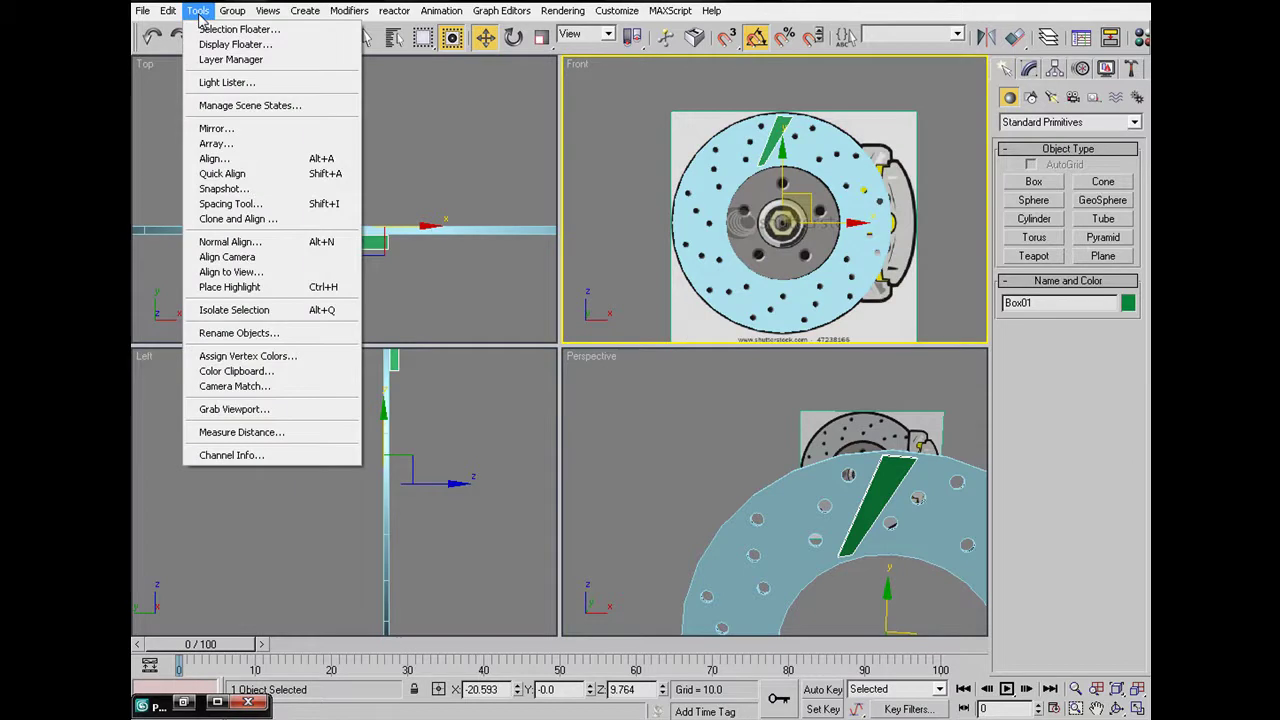
{"action": "left_click", "coordinate": [212, 150]}
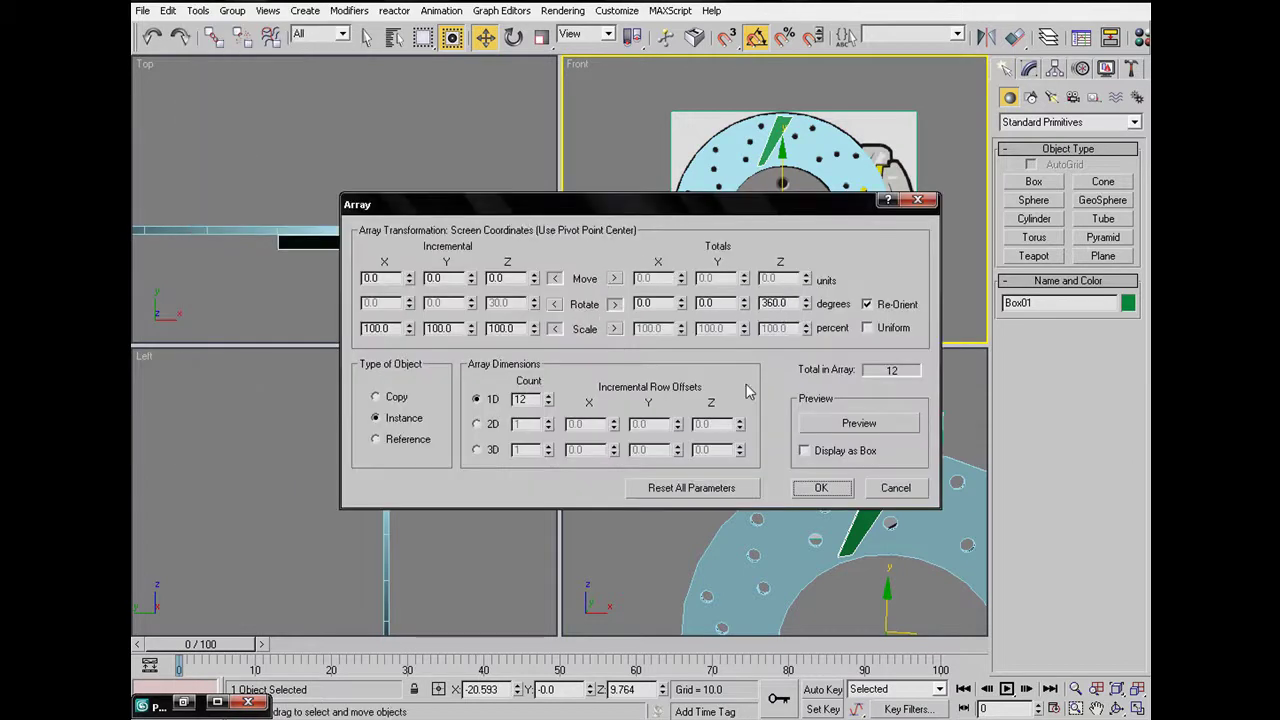
{"action": "left_click", "coordinate": [812, 423]}
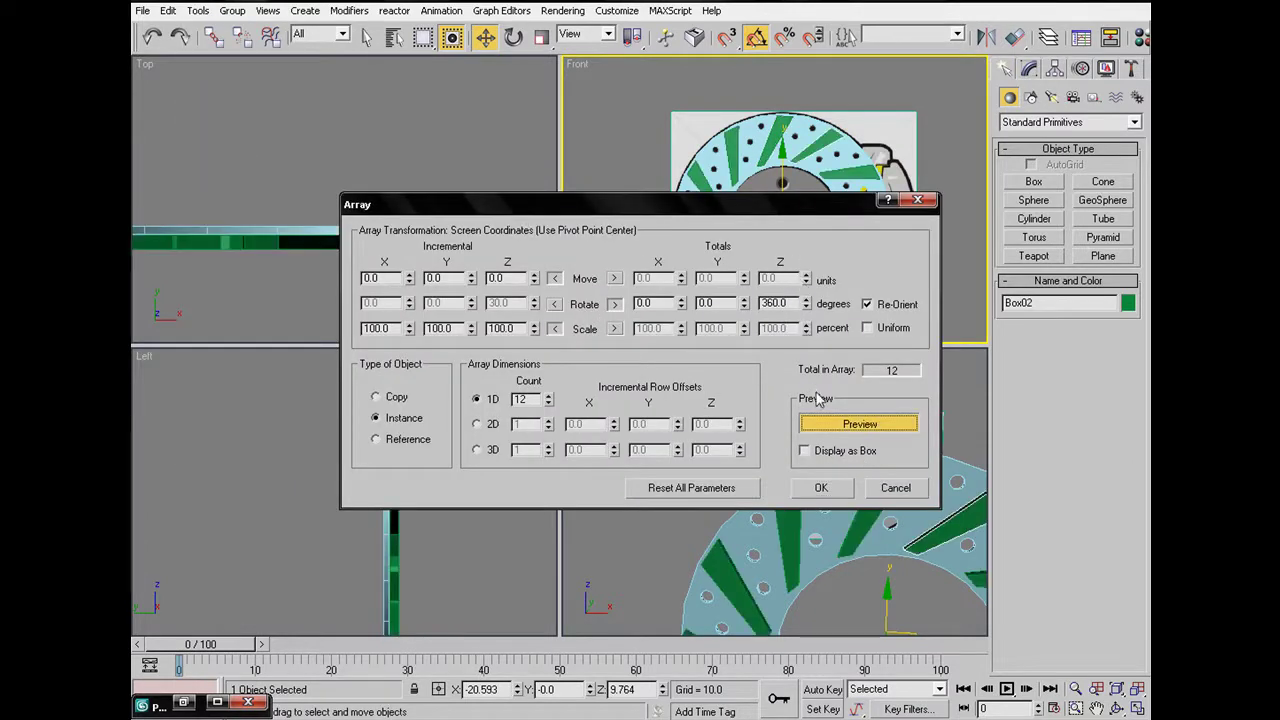
{"action": "left_click", "coordinate": [821, 487]}
{"action": "left_click", "coordinate": [704, 441]}
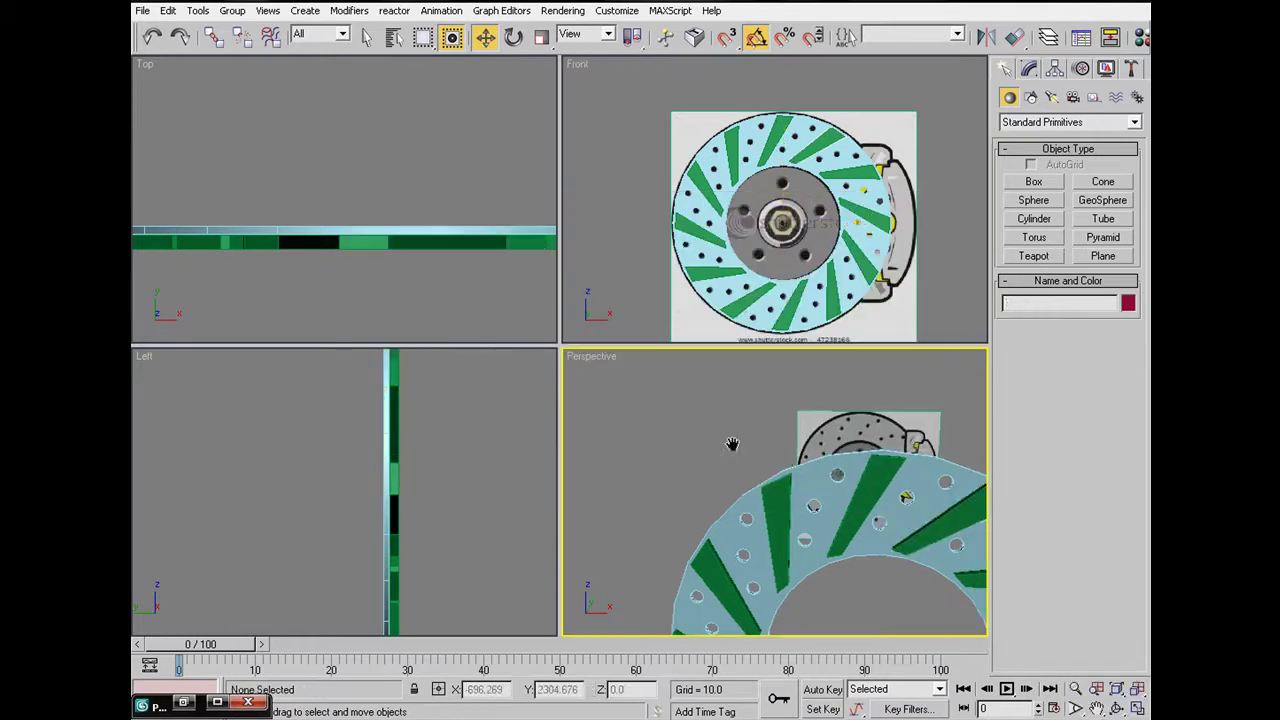
Step: Clone the disk as one independent copy on the opposite side of the fins, sandwiching them between two parallel disks
{"action": "scroll", "coordinate": [671, 394], "scroll_direction": "down", "scroll_amount": 3}
{"action": "middle_click_drag", "start_coordinate": [664, 403], "coordinate": [762, 436], "text": "alt"}
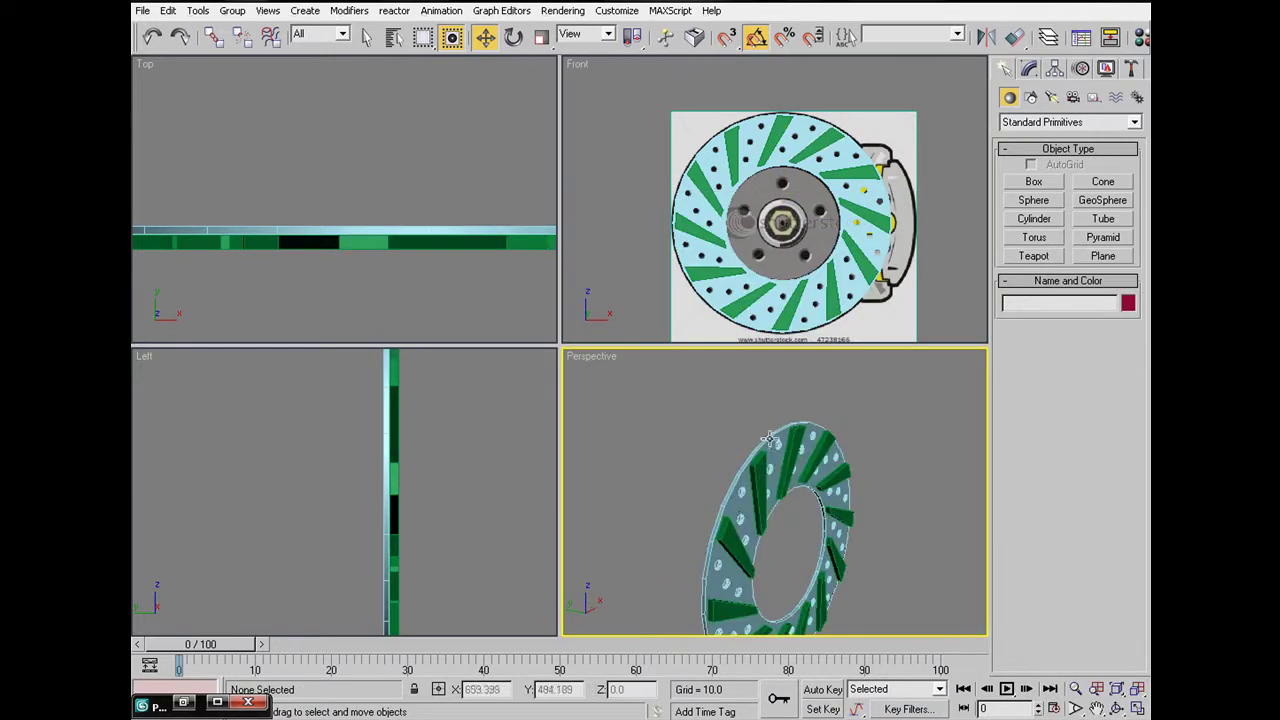
{"action": "left_click", "coordinate": [769, 440]}
{"action": "scroll", "coordinate": [755, 540], "scroll_direction": "up", "scroll_amount": 2}
{"action": "left_click", "coordinate": [751, 566]}
{"action": "left_click_drag", "start_coordinate": [751, 566], "coordinate": [760, 566]}
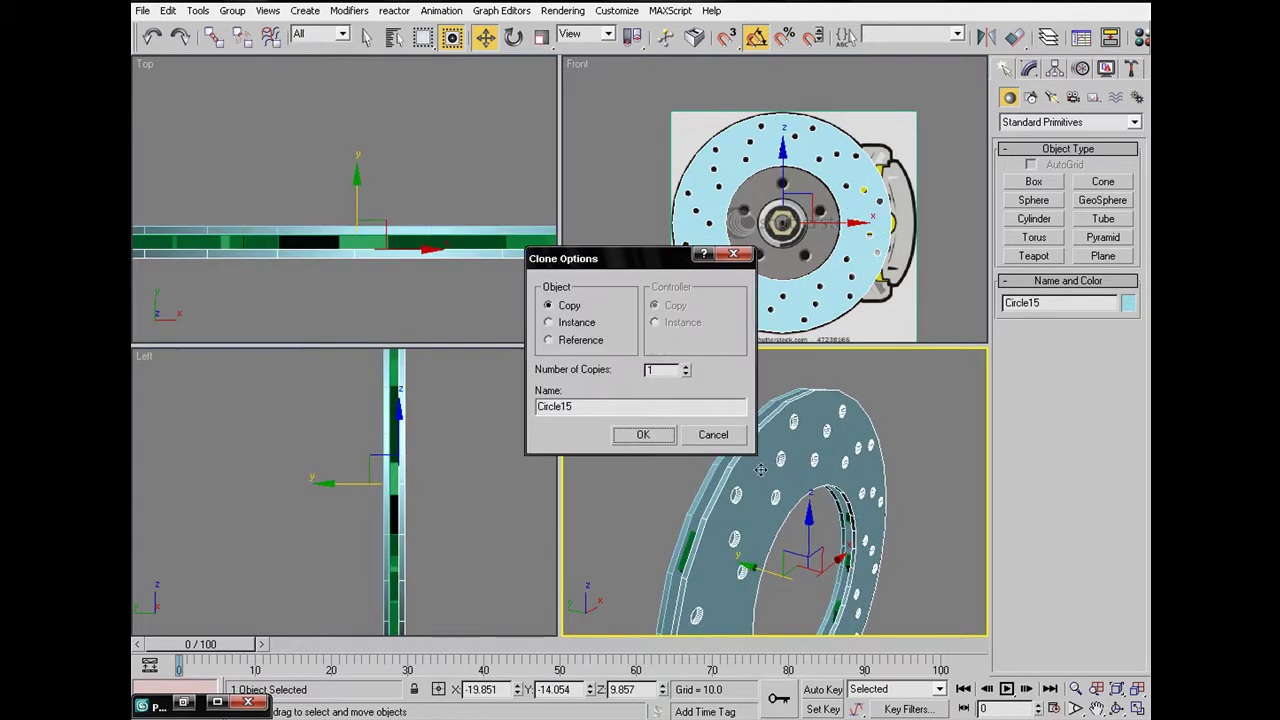
{"action": "left_click", "coordinate": [643, 435]}
{"action": "left_click", "coordinate": [651, 437]}
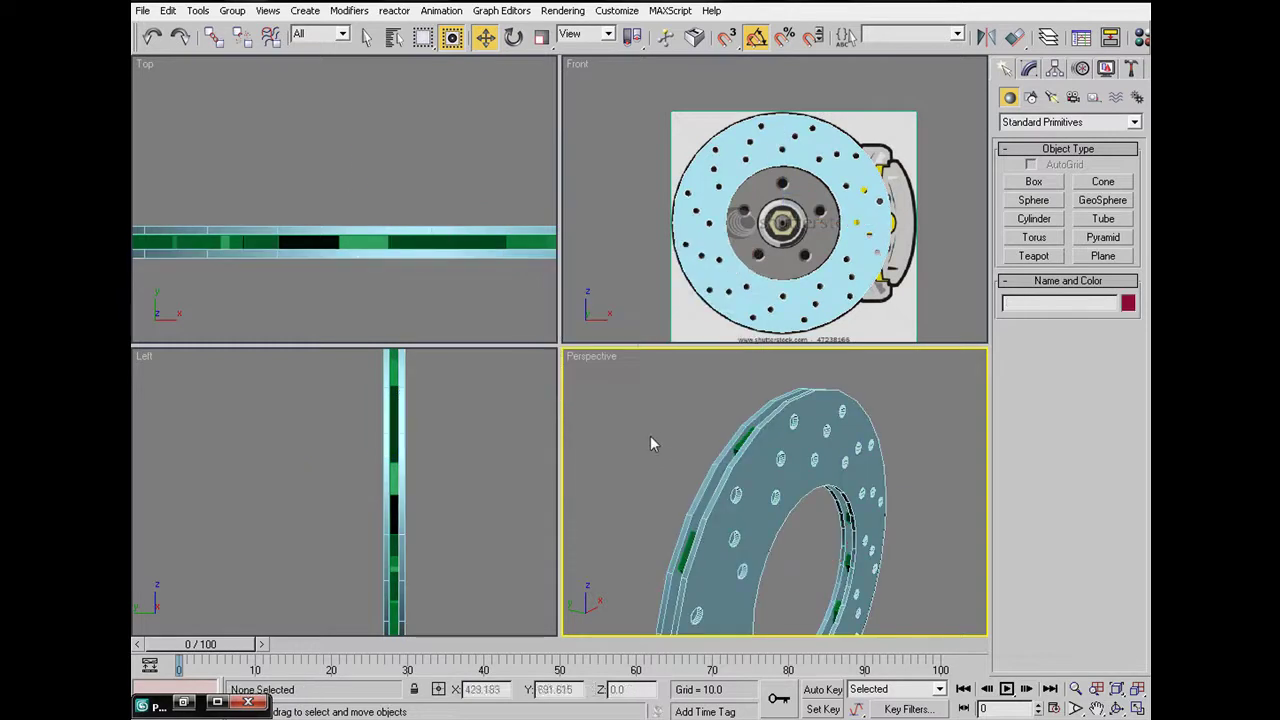
Step: Set the interpolation of the copied disk's base Editable Spline to 15 steps
{"action": "middle_click_drag", "start_coordinate": [850, 437], "coordinate": [806, 423], "text": "alt"}
{"action": "left_click", "coordinate": [806, 423]}
{"action": "scroll", "coordinate": [806, 423], "scroll_direction": "up", "scroll_amount": 6}
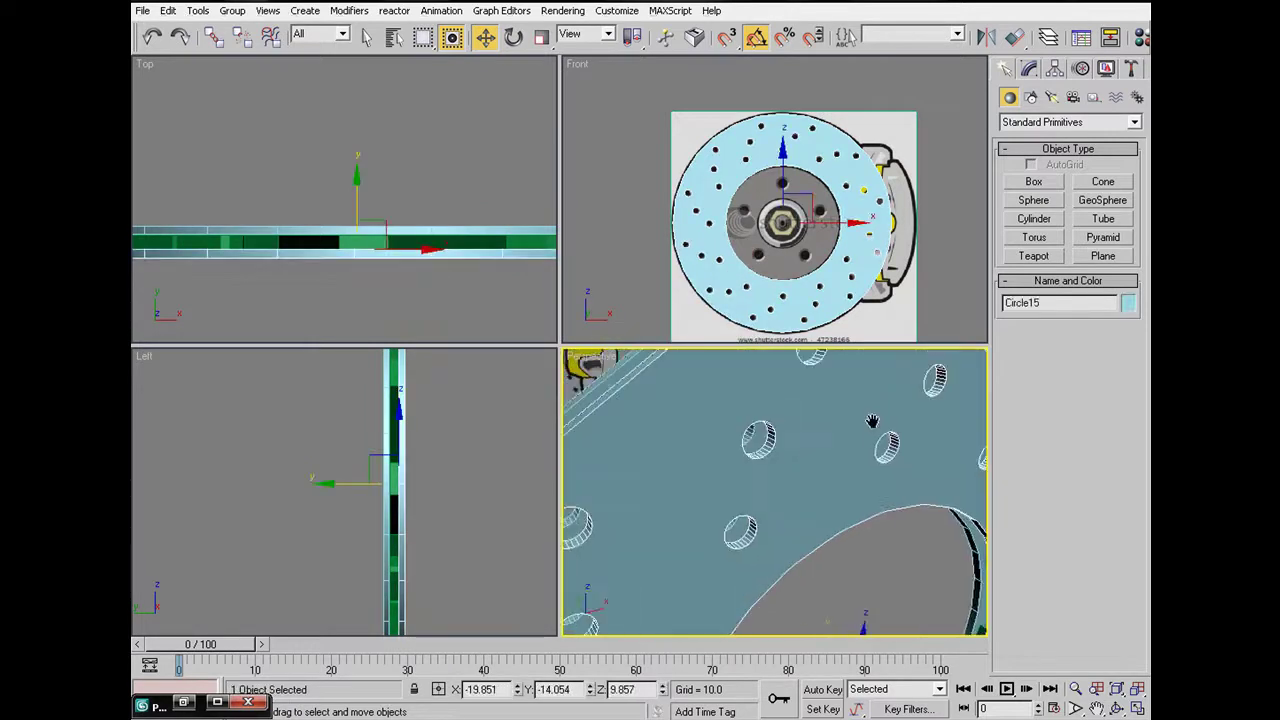
{"action": "left_click", "coordinate": [1029, 68]}
{"action": "left_click", "coordinate": [1045, 153]}
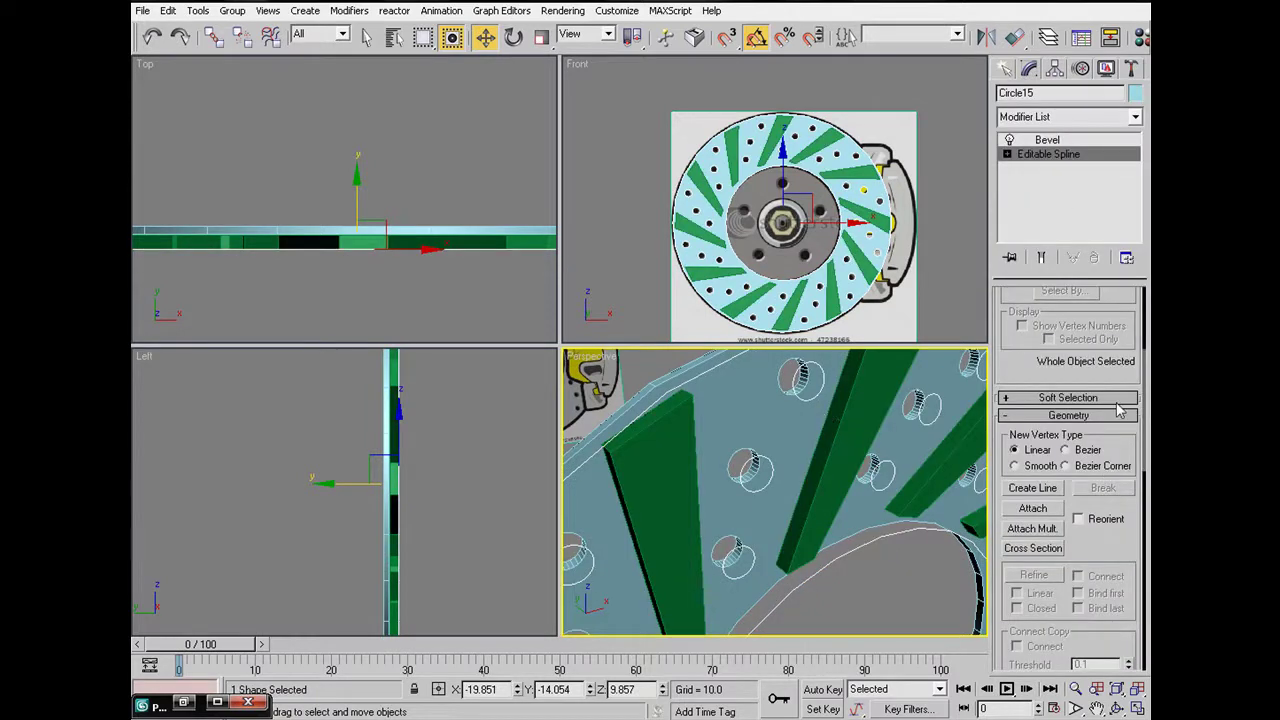
{"action": "left_click_drag", "start_coordinate": [1118, 447], "coordinate": [1130, 622]}
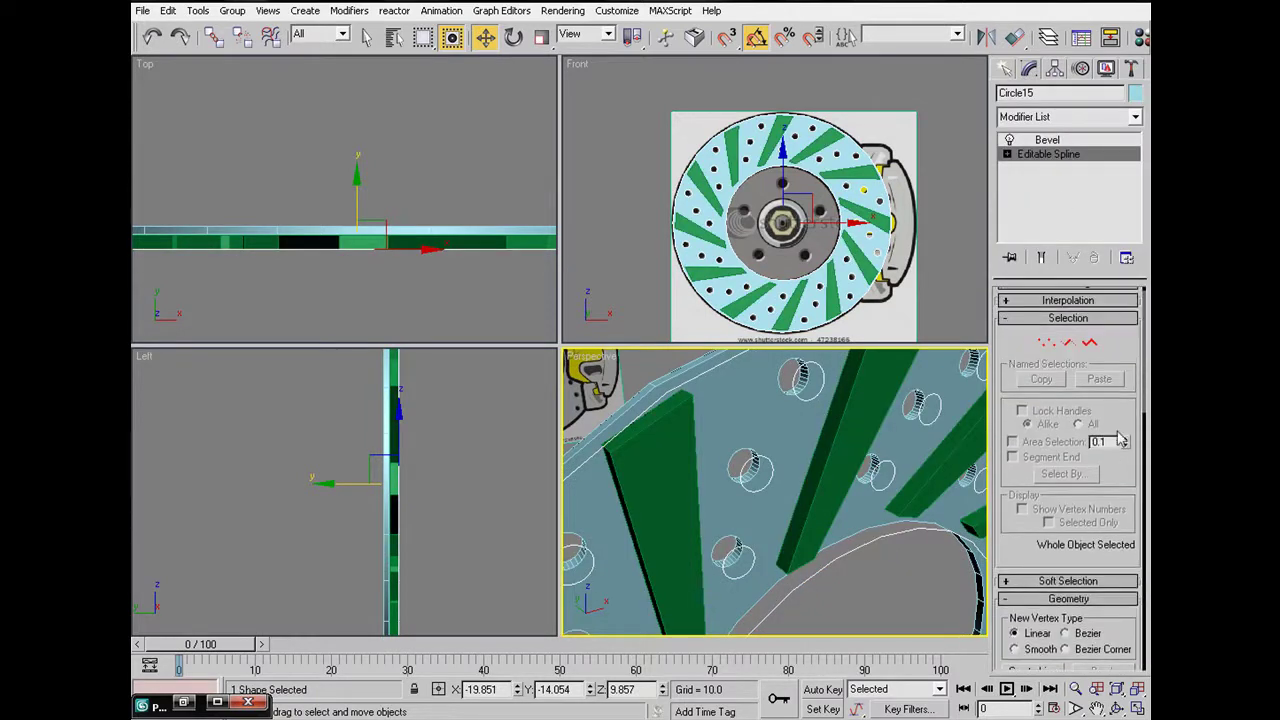
{"action": "scroll", "coordinate": [1115, 460], "scroll_direction": "down", "scroll_amount": 5}
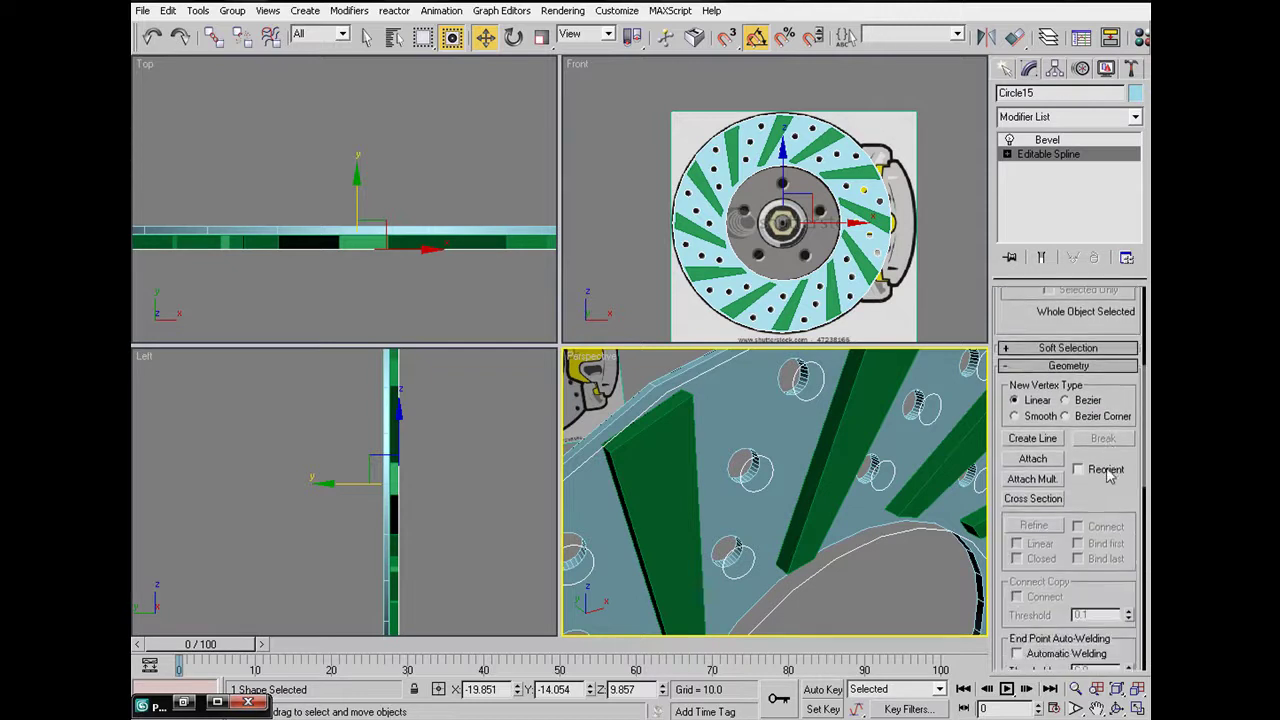
{"action": "scroll", "coordinate": [1108, 477], "scroll_direction": "down", "scroll_amount": 6}
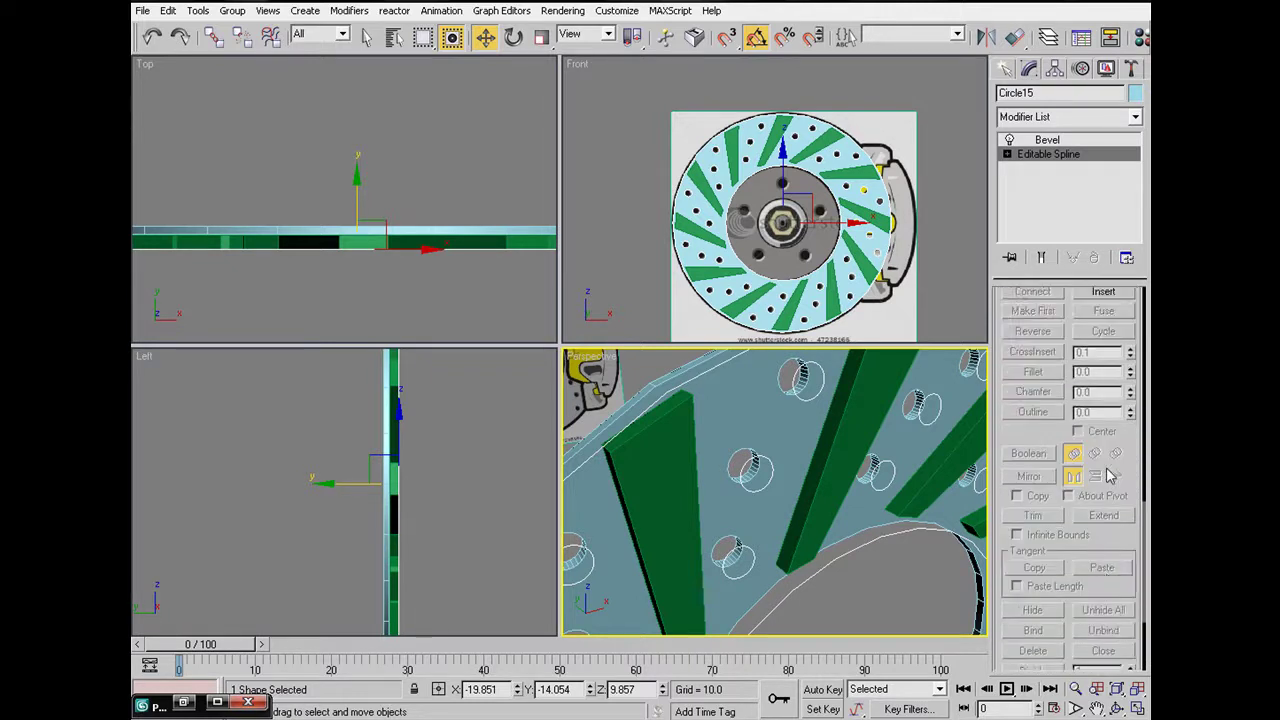
{"action": "scroll", "coordinate": [1100, 450], "scroll_direction": "up", "scroll_amount": 10}
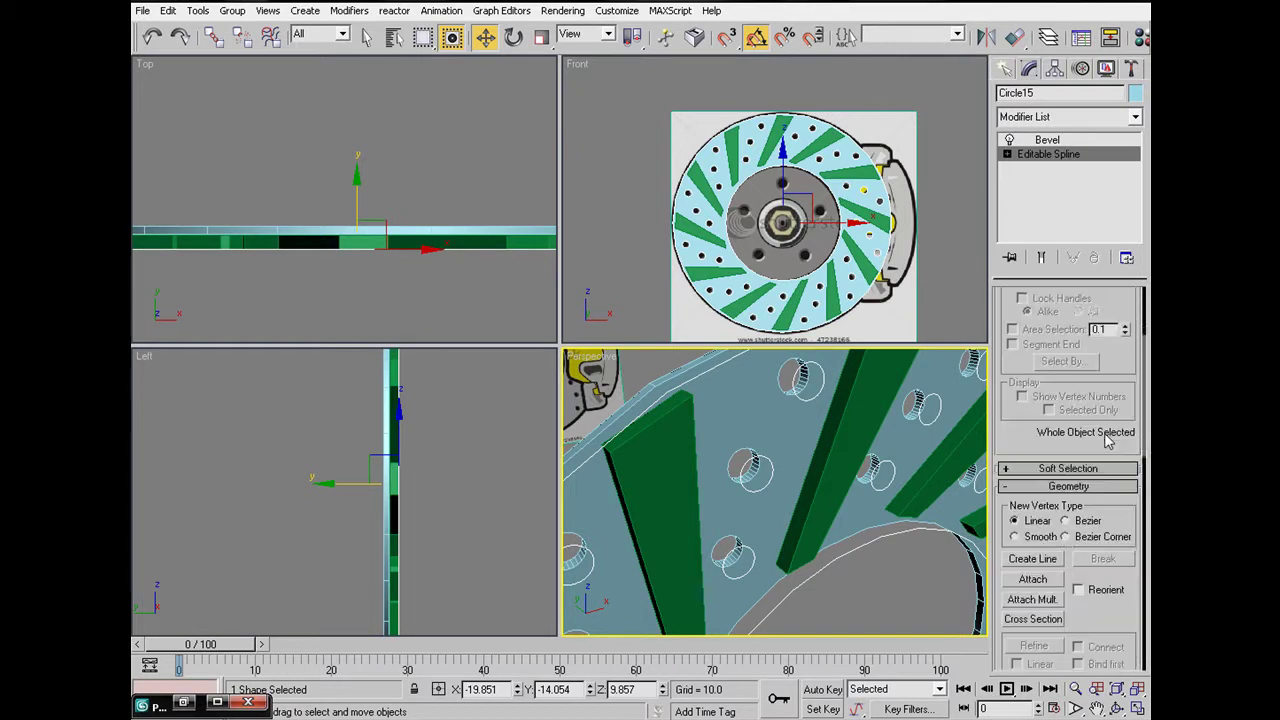
{"action": "scroll", "coordinate": [1080, 377], "scroll_direction": "up", "scroll_amount": 1}
{"action": "left_click", "coordinate": [1071, 316]}
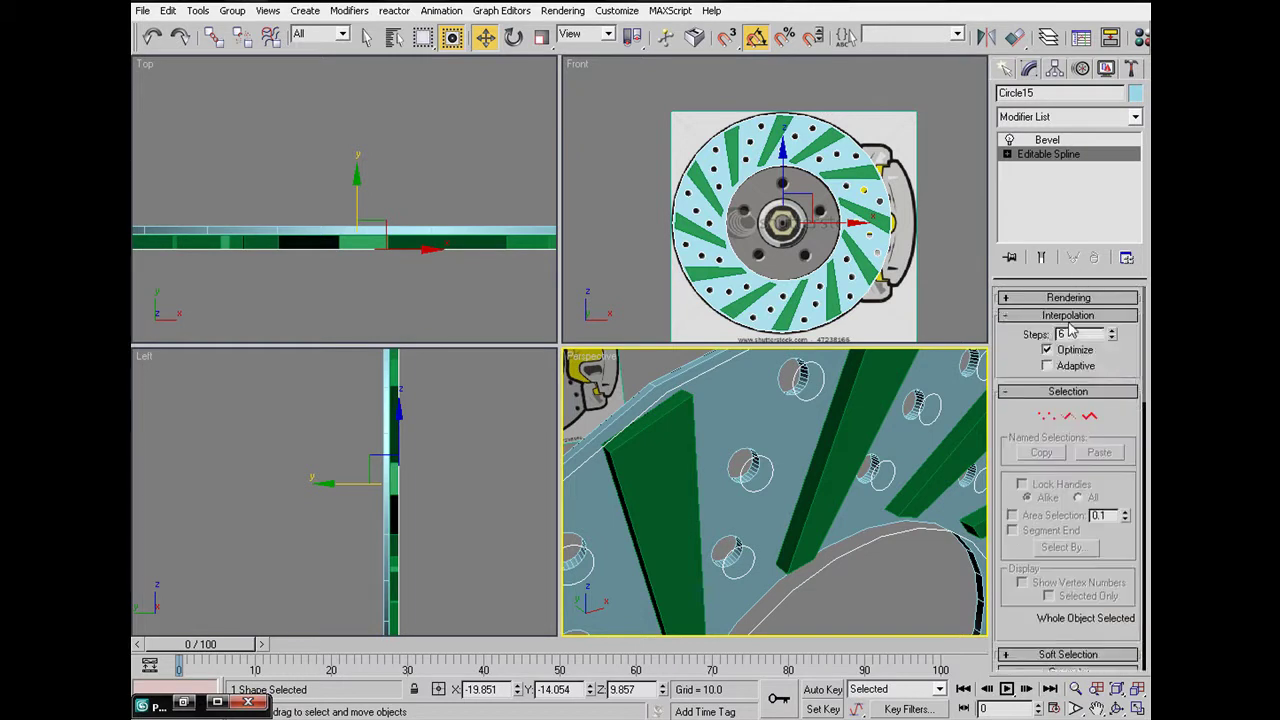
{"action": "left_click", "coordinate": [1112, 337]}
{"action": "left_click", "coordinate": [1112, 337]}
{"action": "left_click", "coordinate": [1112, 337]}
{"action": "left_click_drag", "start_coordinate": [1114, 341], "coordinate": [1114, 334]}
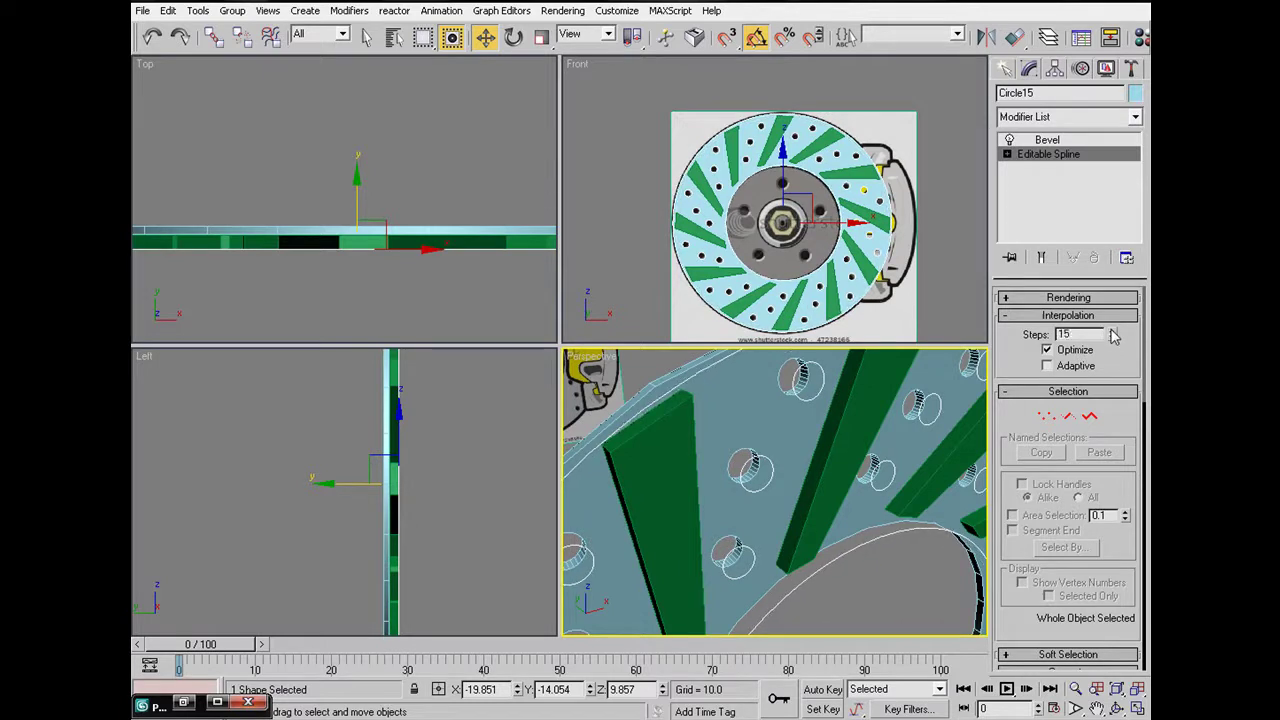
Step: Set the interpolation of the original disk's base Editable Spline to 15 steps and return to its Bevel level
{"action": "left_click", "coordinate": [651, 388]}
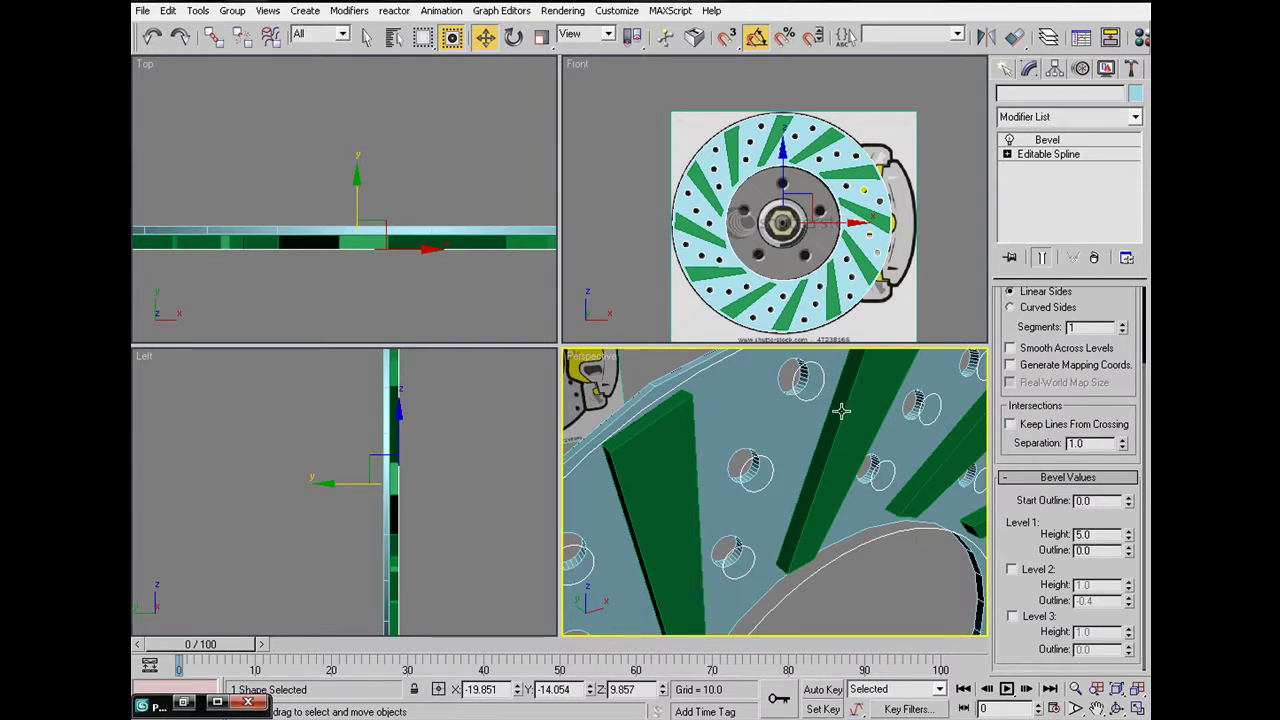
{"action": "key", "text": "ctrl+z"}
{"action": "key", "text": "ctrl+z"}
{"action": "key", "text": "ctrl+z"}
{"action": "middle_click_drag", "start_coordinate": [849, 425], "coordinate": [862, 458]}
{"action": "left_click", "coordinate": [702, 380]}
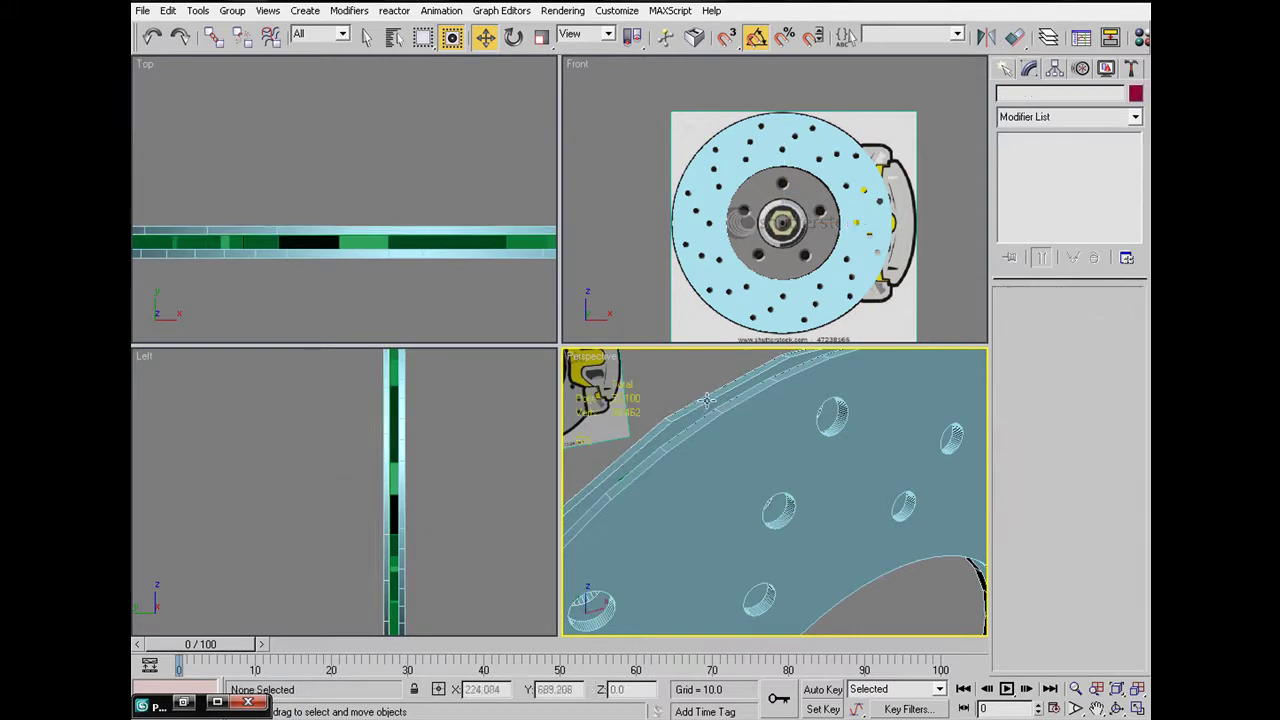
{"action": "left_click", "coordinate": [705, 406]}
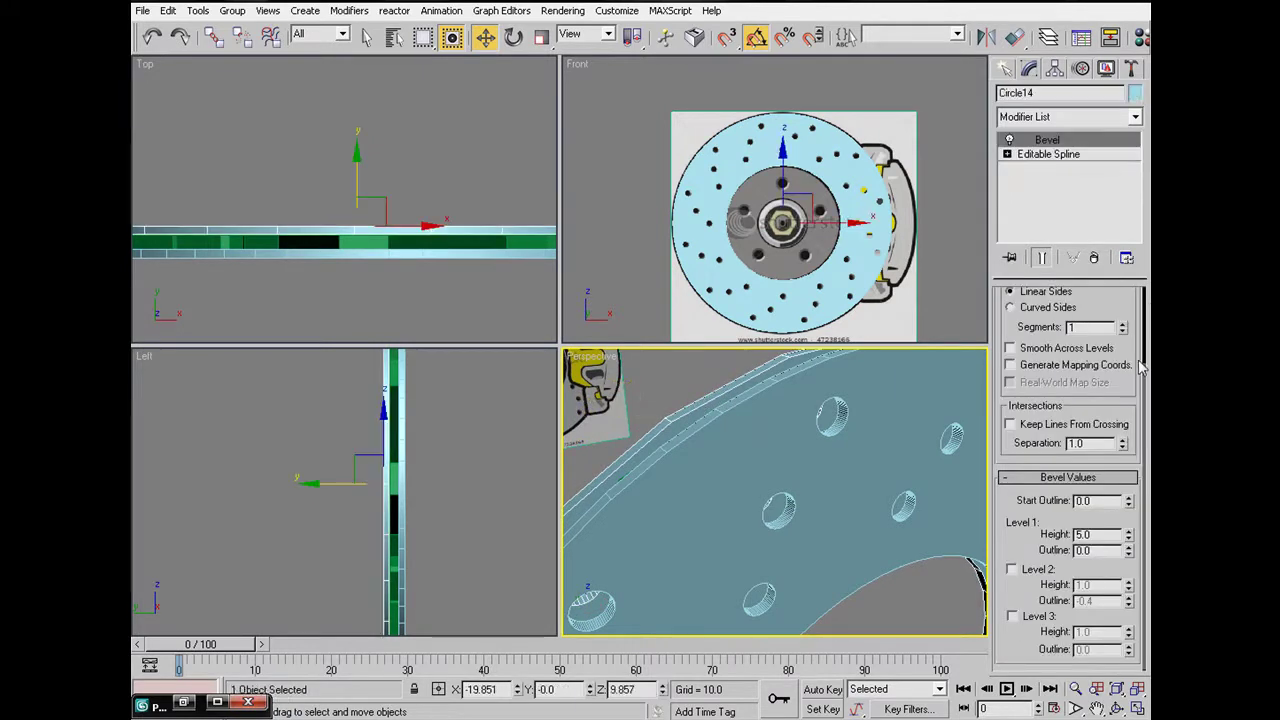
{"action": "left_click", "coordinate": [1068, 155]}
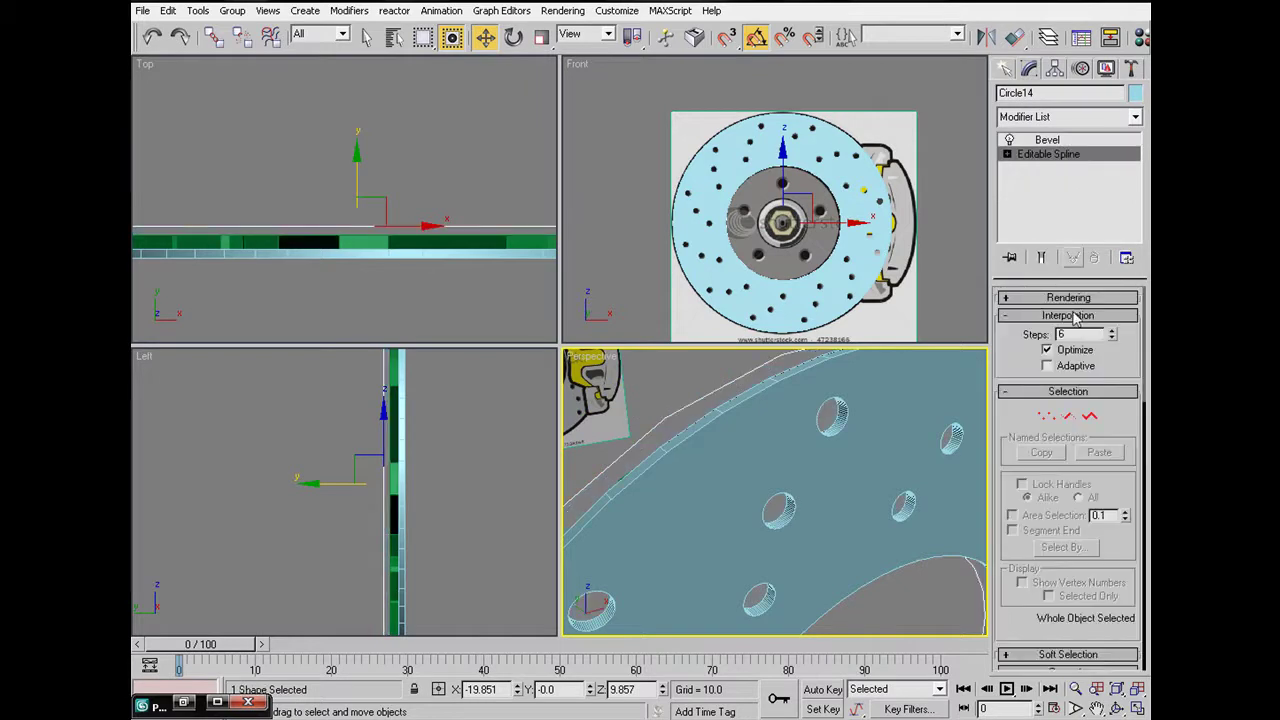
{"action": "left_click", "coordinate": [1111, 331]}
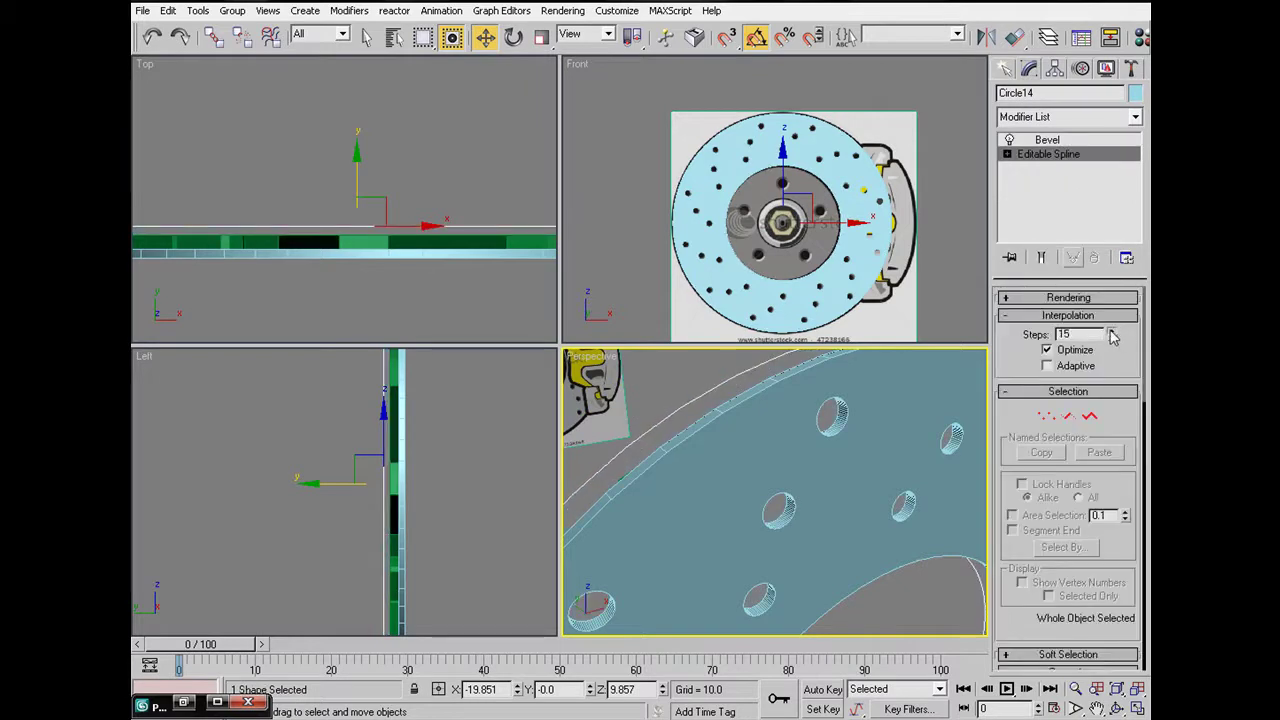
{"action": "left_click", "coordinate": [1111, 340]}
{"action": "left_click", "coordinate": [1043, 139]}
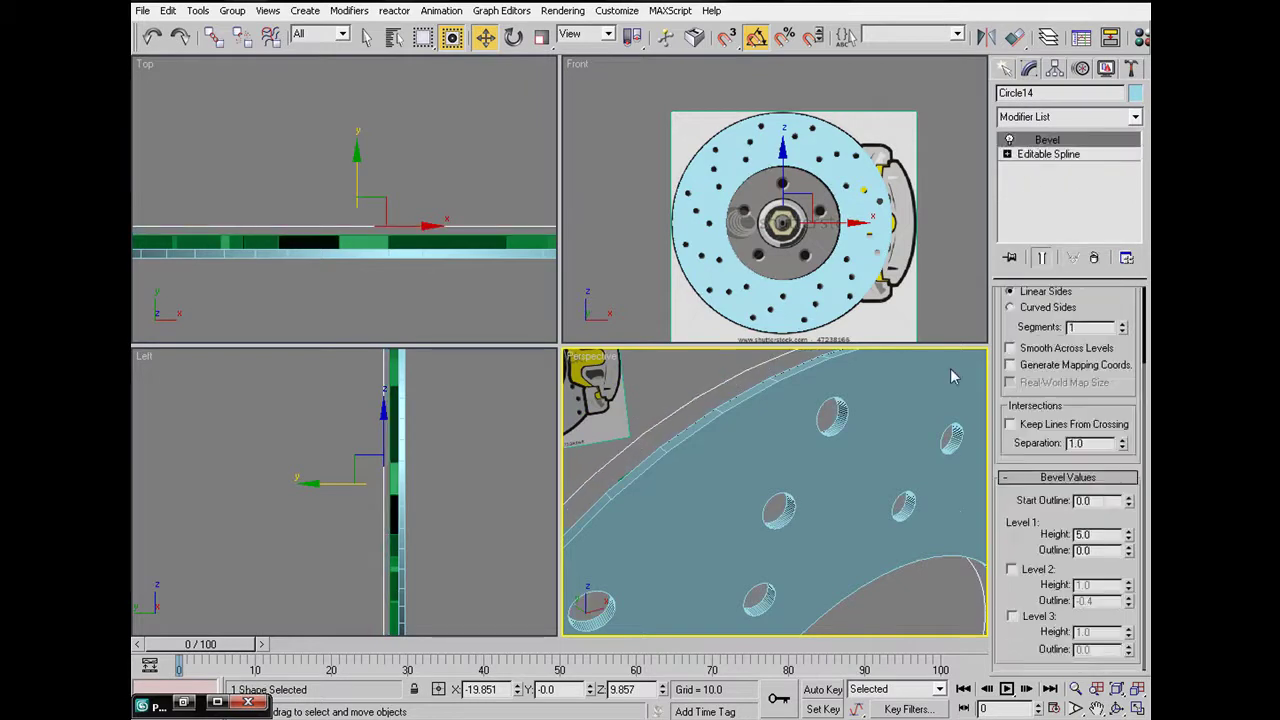
Step: Hide the copied disk so that the fins on the original disk are exposed
{"action": "left_click", "coordinate": [908, 580]}
{"action": "scroll", "coordinate": [913, 565], "scroll_direction": "down", "scroll_amount": 2}
{"action": "middle_click_drag", "start_coordinate": [913, 565], "coordinate": [807, 505], "text": "alt"}
{"action": "left_click", "coordinate": [807, 505]}
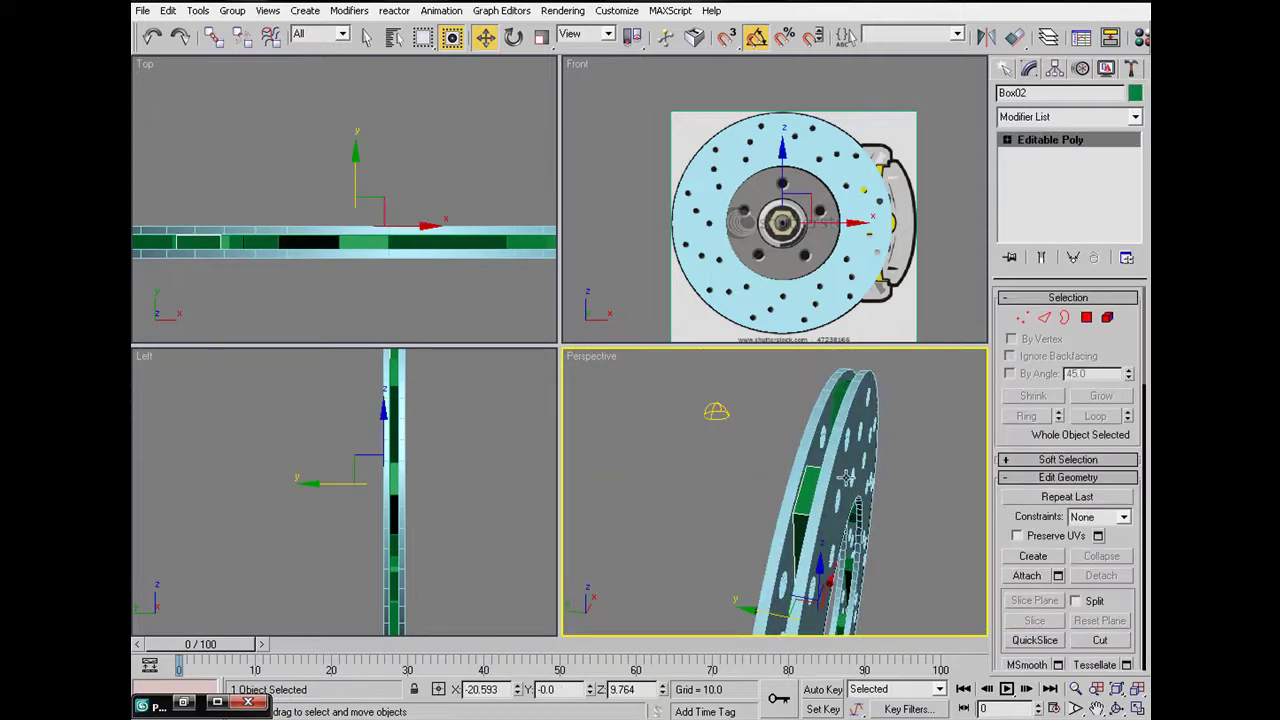
{"action": "left_click", "coordinate": [846, 477]}
{"action": "right_click", "coordinate": [832, 494]}
{"action": "left_click", "coordinate": [870, 456]}
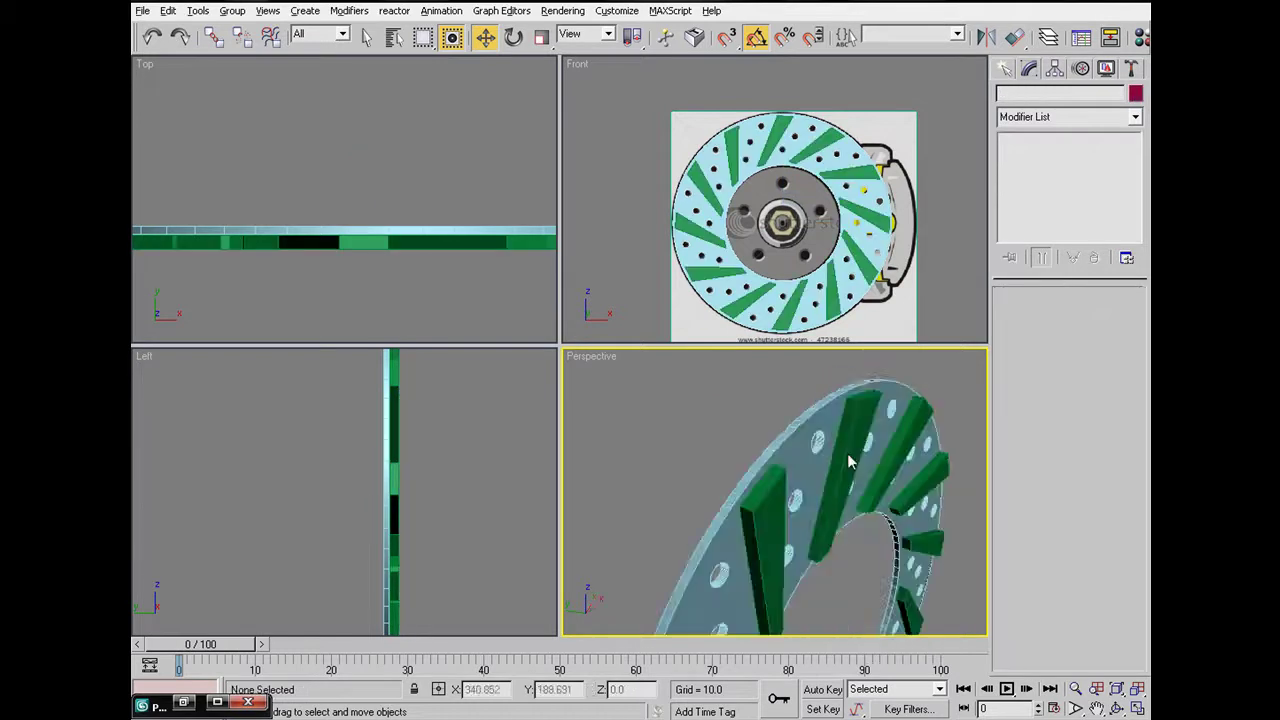
Step: Try to attach a neighbouring fin to one fin at the disk's right side
{"action": "left_click", "coordinate": [850, 440]}
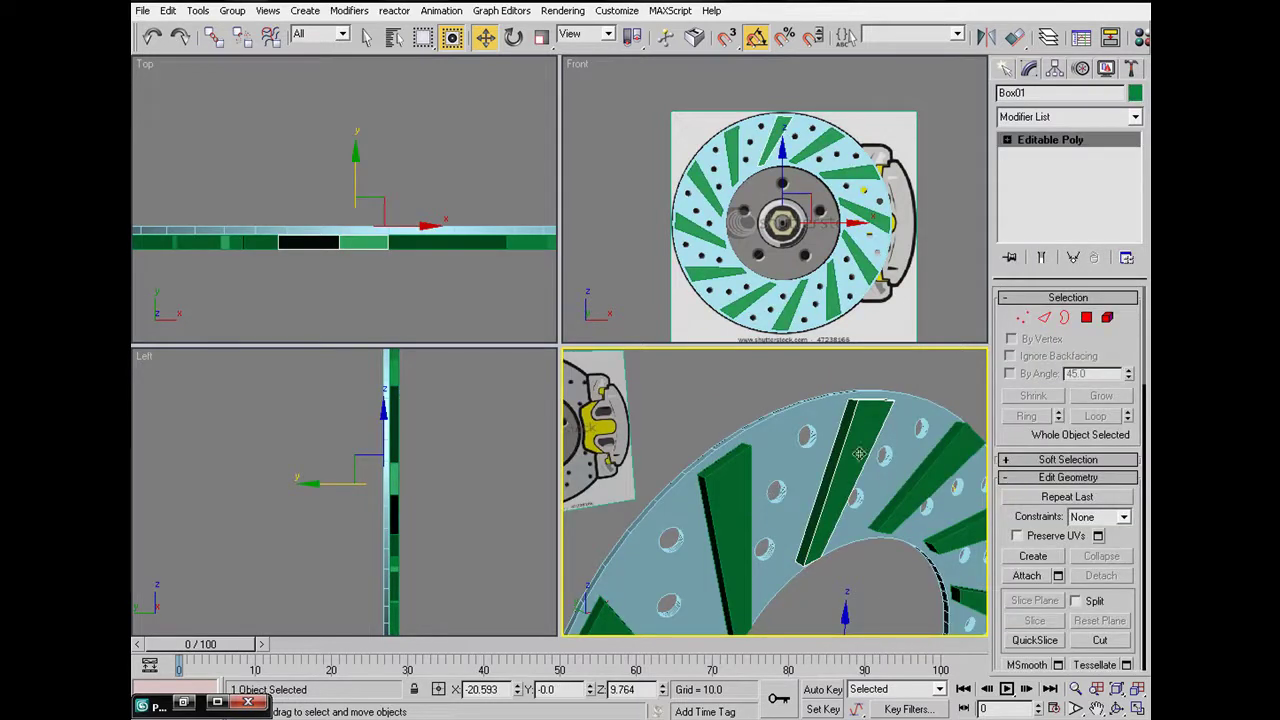
{"action": "left_click", "coordinate": [961, 534], "text": "ctrl"}
{"action": "left_click", "coordinate": [862, 425]}
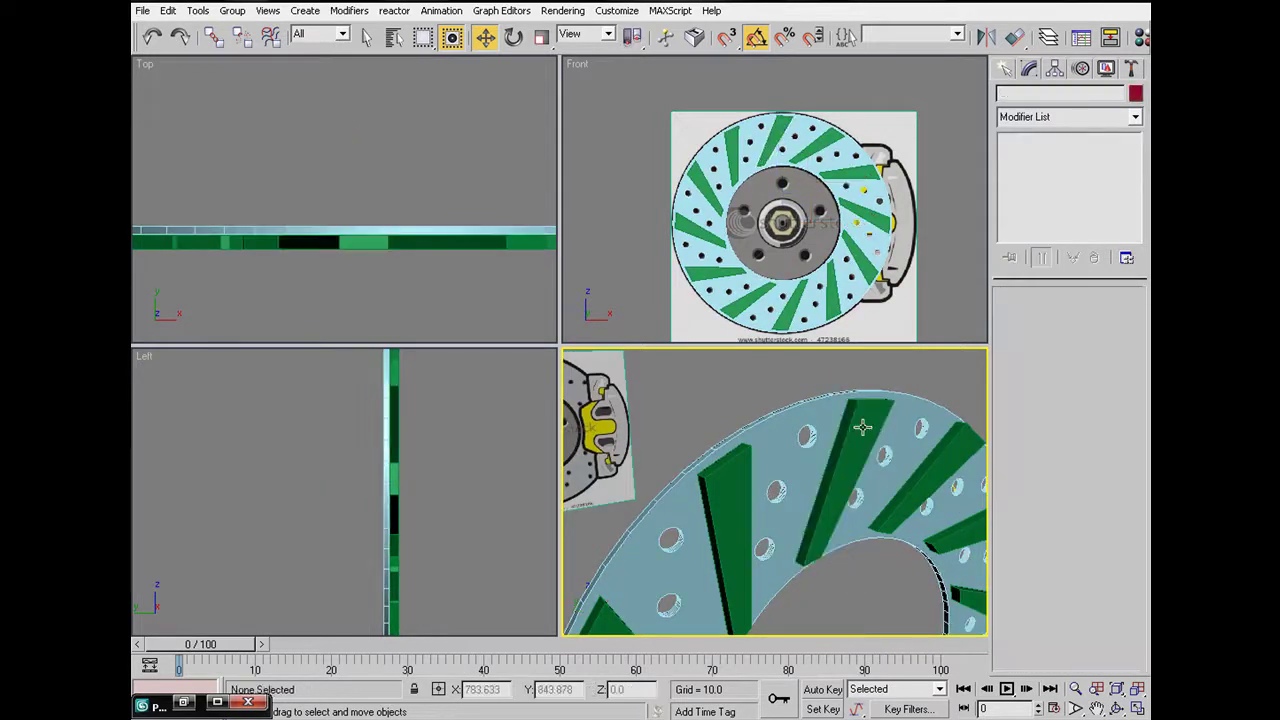
{"action": "left_click", "coordinate": [901, 455]}
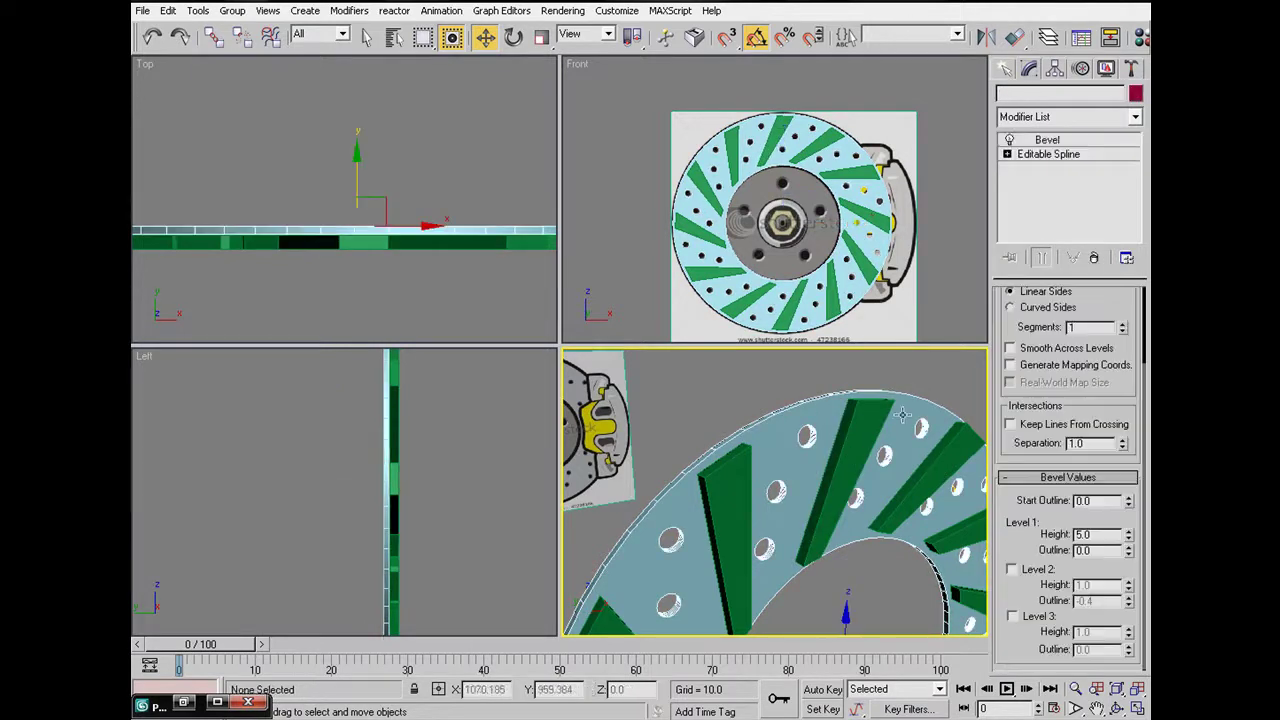
{"action": "left_click", "coordinate": [823, 372]}
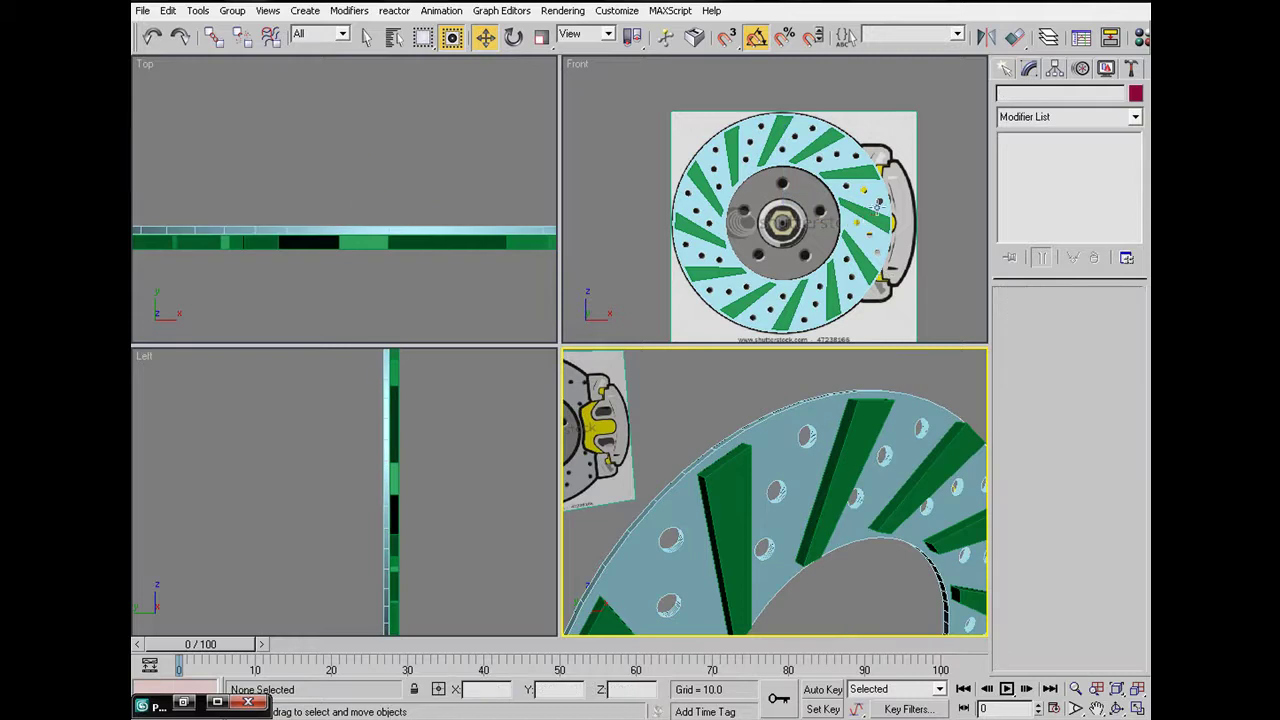
{"action": "left_click", "coordinate": [883, 217]}
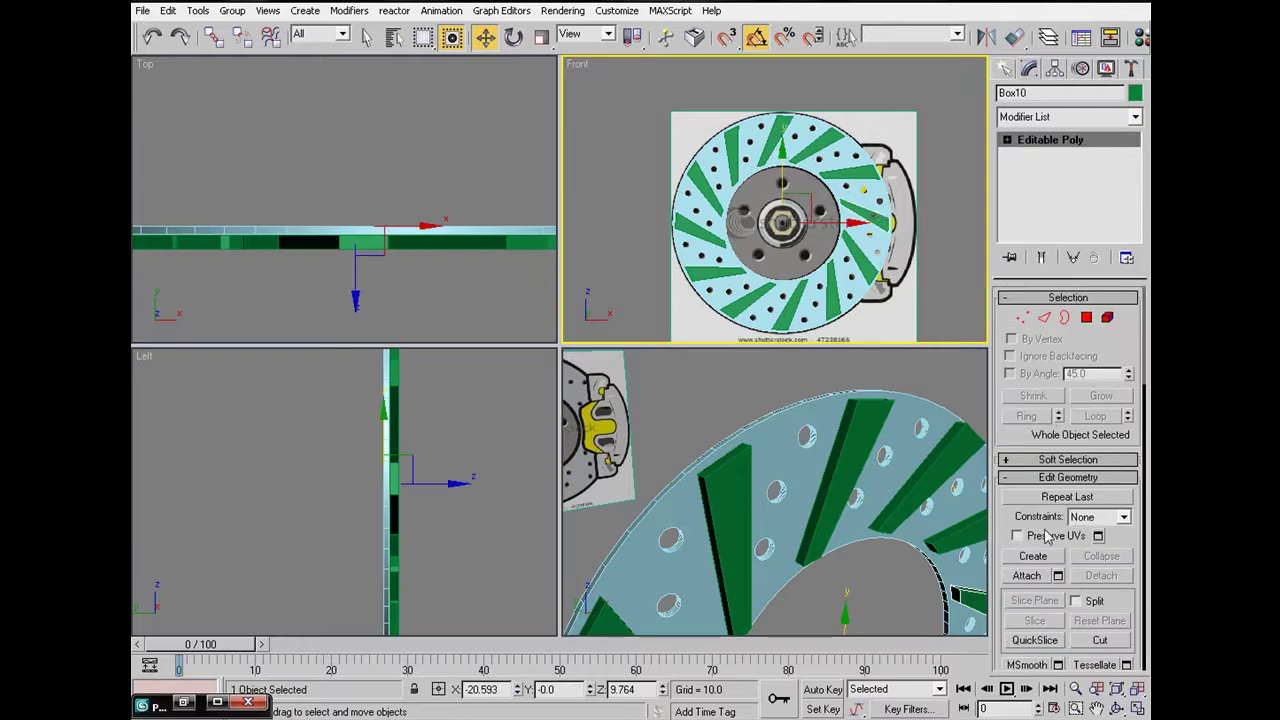
{"action": "left_click", "coordinate": [1027, 576]}
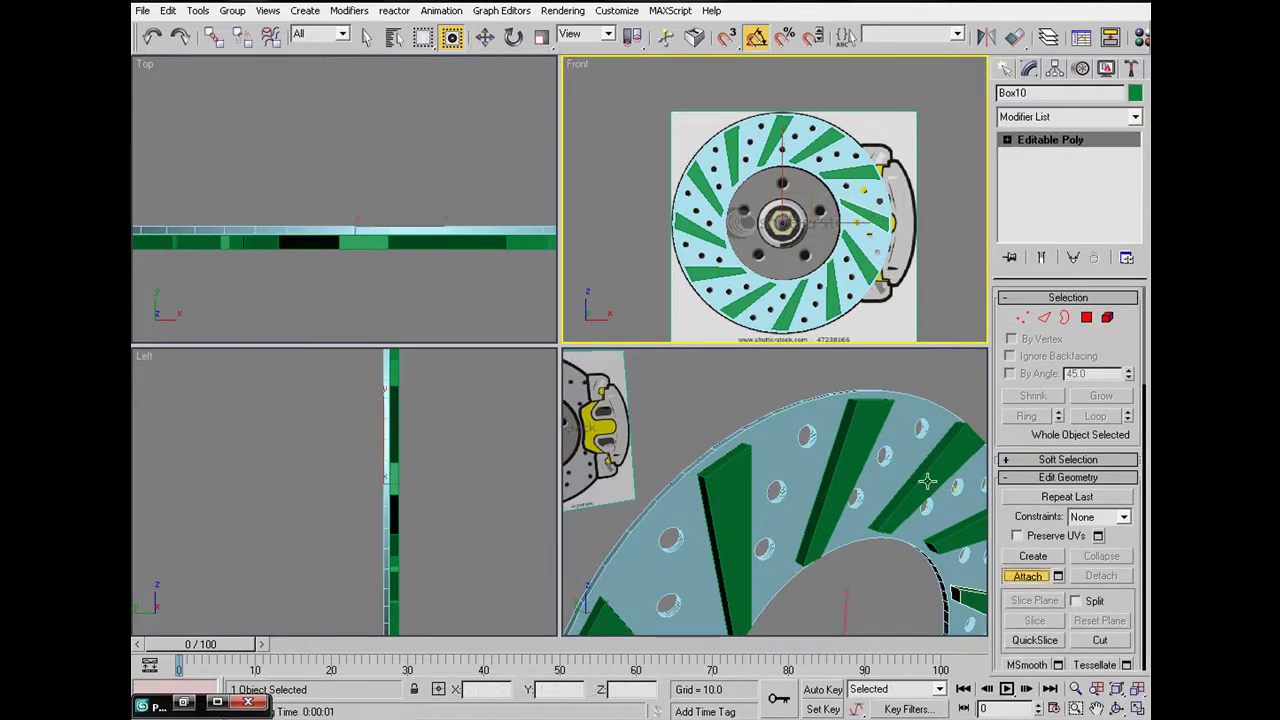
{"action": "left_click", "coordinate": [967, 533]}
{"action": "key", "text": "ctrl+z"}
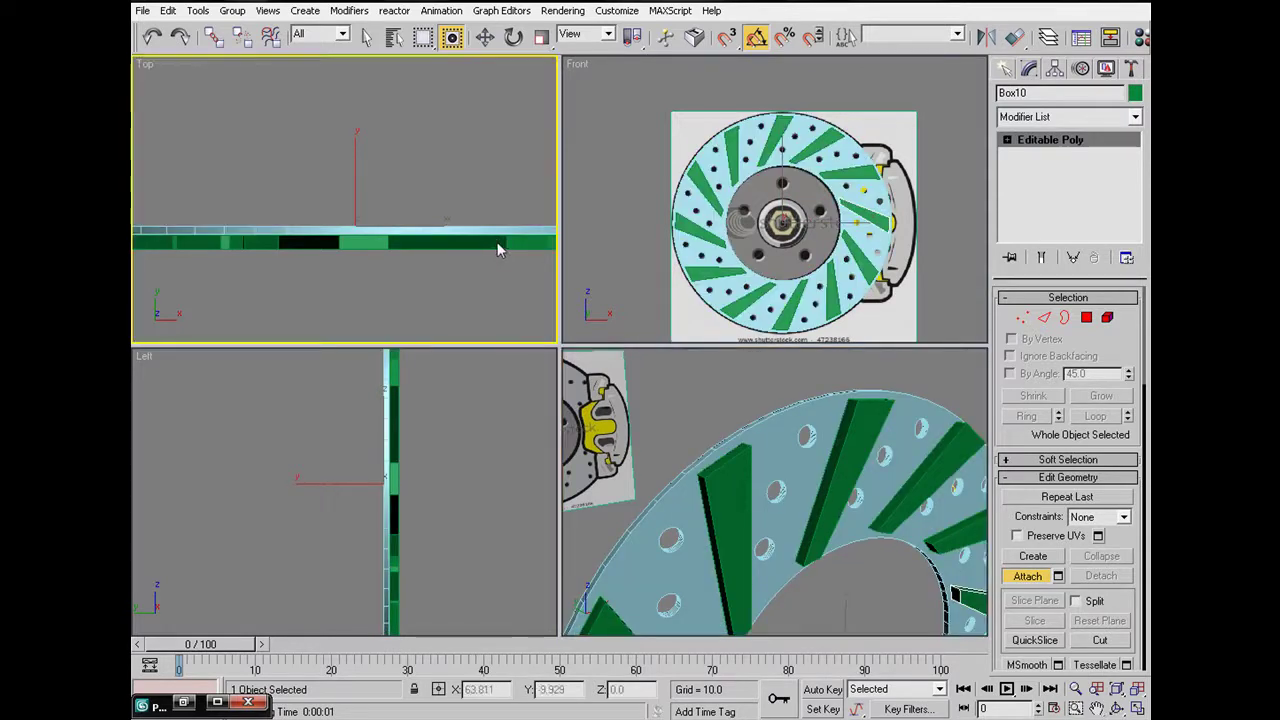
{"action": "left_click", "coordinate": [1005, 70]}
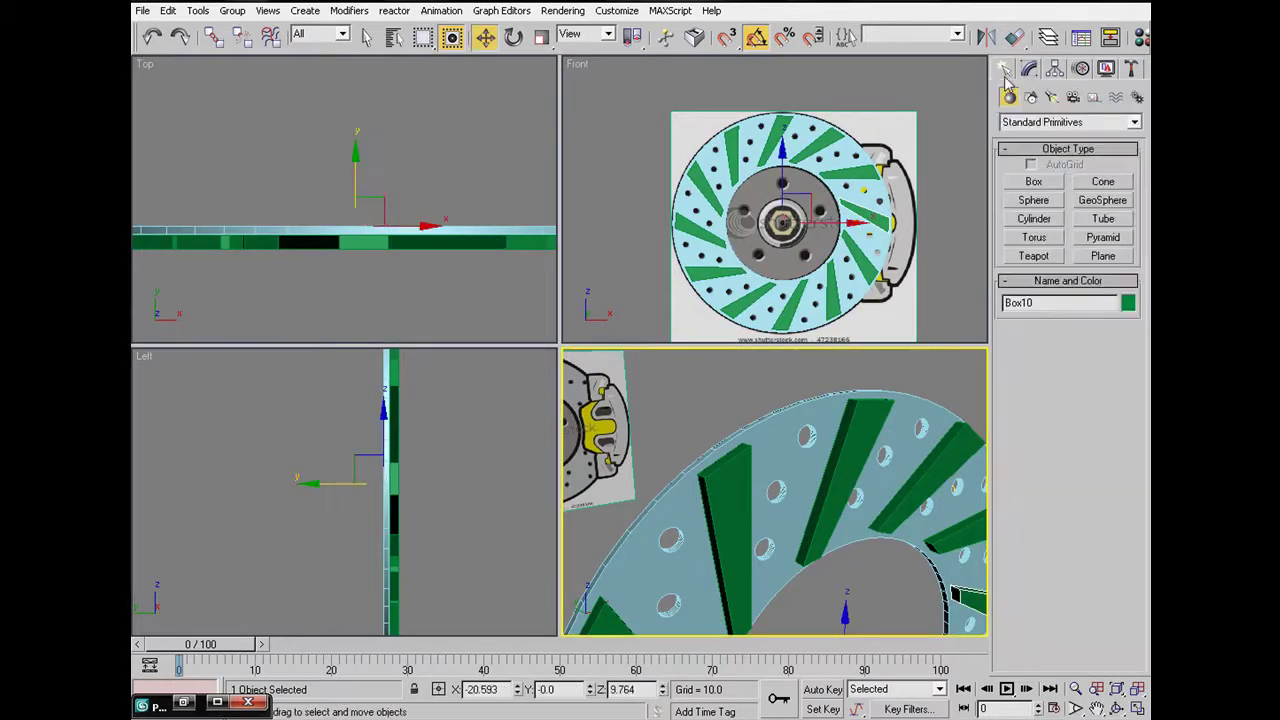
Step: Select all twelve fins around the disk and convert them to Editable Poly
{"action": "left_click", "coordinate": [901, 364]}
{"action": "left_click", "coordinate": [869, 409]}
{"action": "left_click", "coordinate": [941, 453], "text": "ctrl"}
{"action": "middle_click_drag", "start_coordinate": [960, 480], "coordinate": [903, 412], "text": "alt"}
{"action": "left_click", "coordinate": [908, 435], "text": "ctrl"}
{"action": "left_click", "coordinate": [905, 516], "text": "ctrl"}
{"action": "left_click", "coordinate": [900, 586], "text": "ctrl"}
{"action": "middle_click_drag", "start_coordinate": [900, 585], "coordinate": [934, 424]}
{"action": "left_click", "coordinate": [902, 553], "text": "ctrl"}
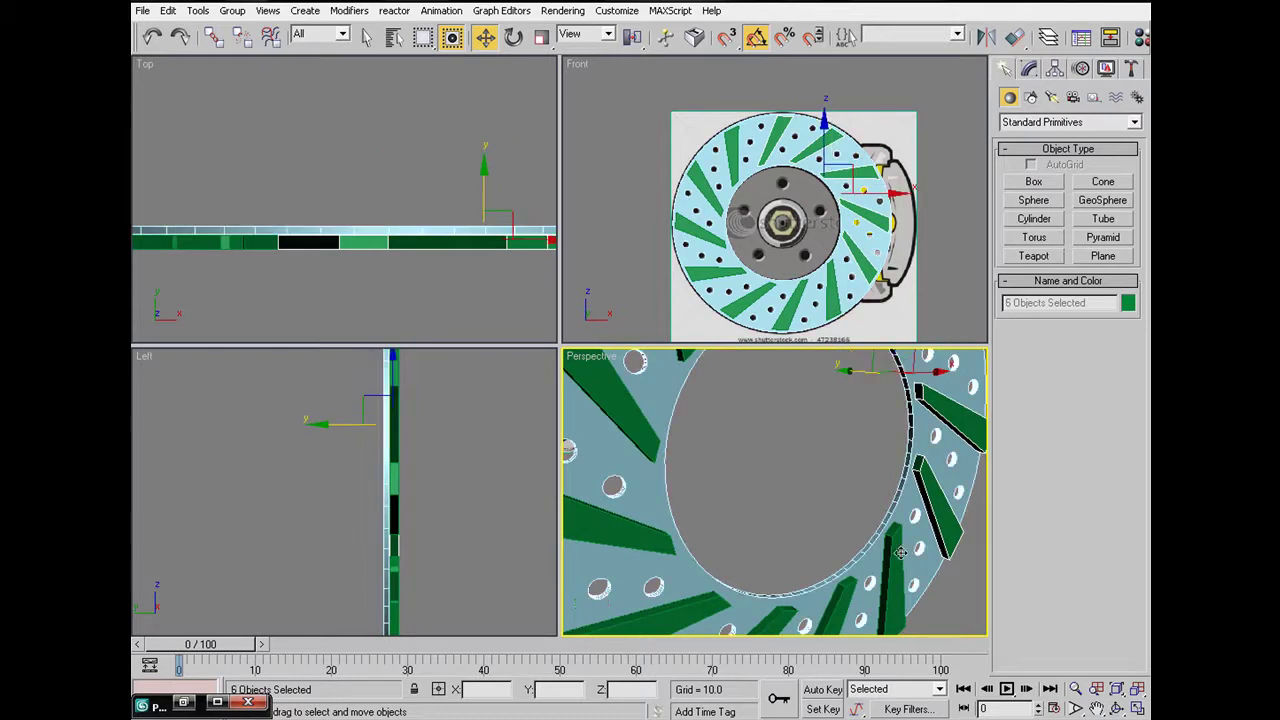
{"action": "left_click", "coordinate": [848, 610], "text": "ctrl"}
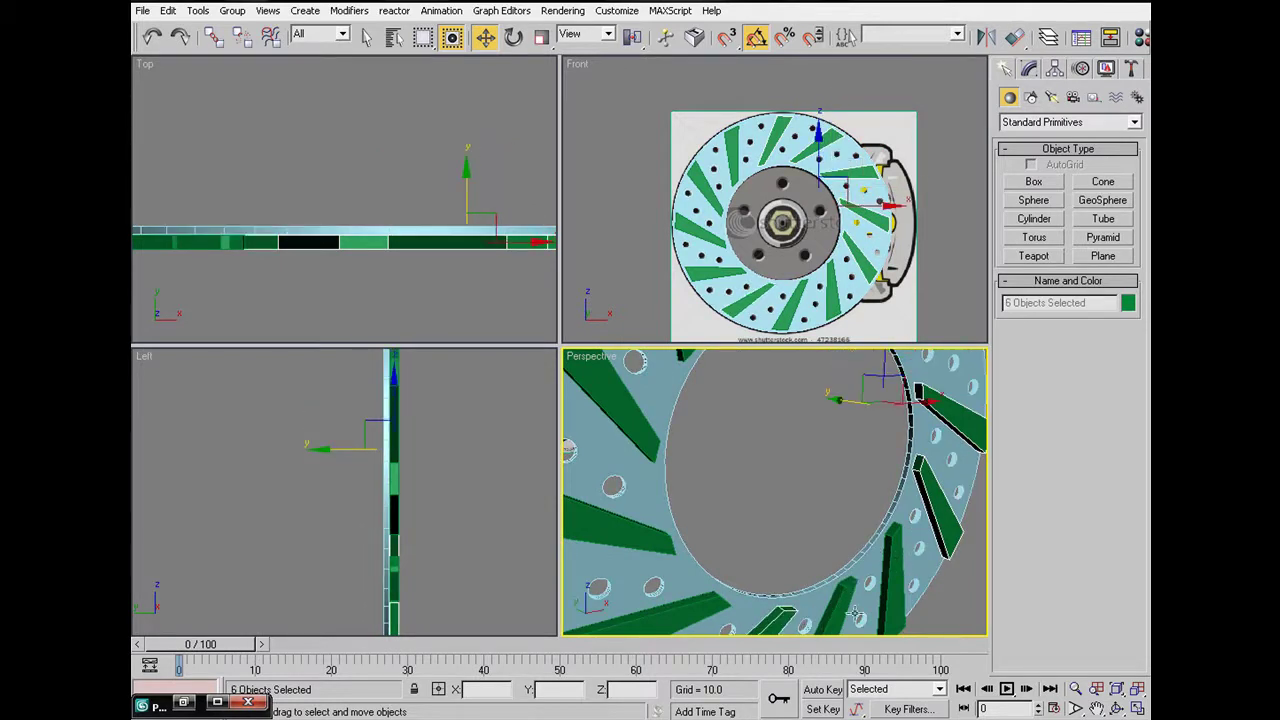
{"action": "left_click", "coordinate": [898, 580], "text": "ctrl"}
{"action": "left_click", "coordinate": [666, 618], "text": "ctrl"}
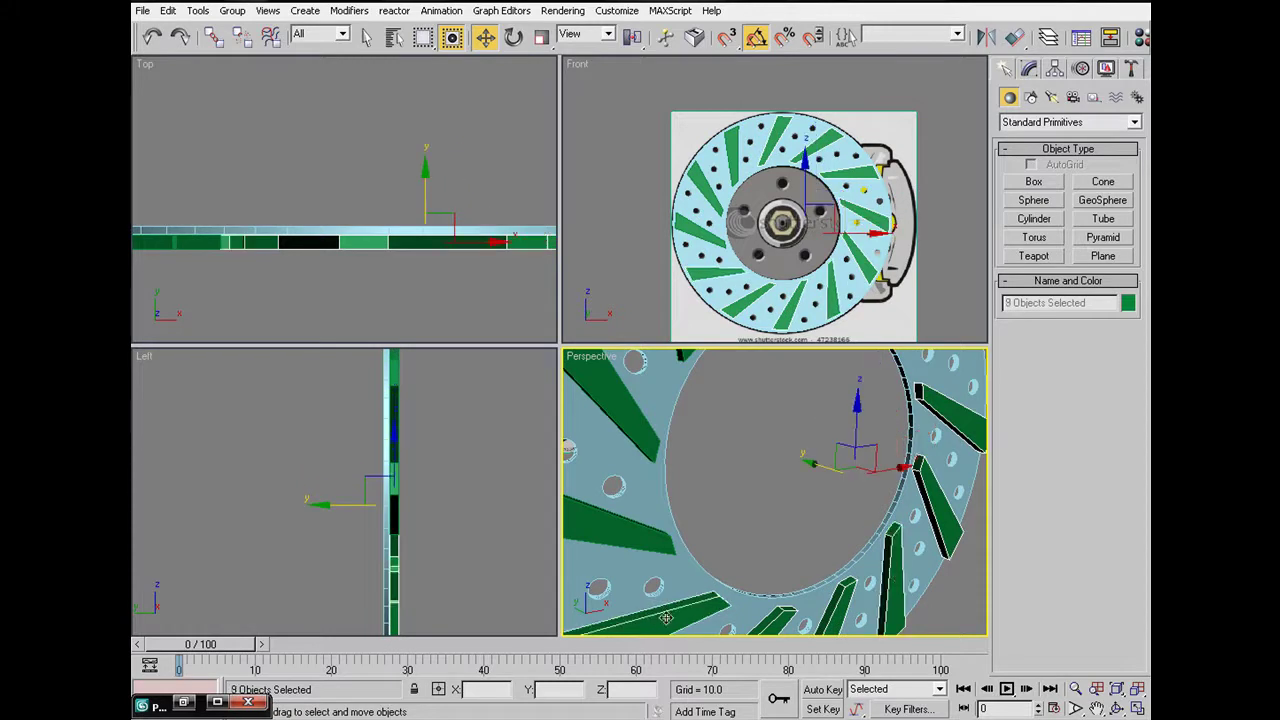
{"action": "left_click", "coordinate": [625, 537], "text": "ctrl"}
{"action": "left_click", "coordinate": [643, 433], "text": "ctrl"}
{"action": "middle_click_drag", "start_coordinate": [643, 433], "coordinate": [628, 580]}
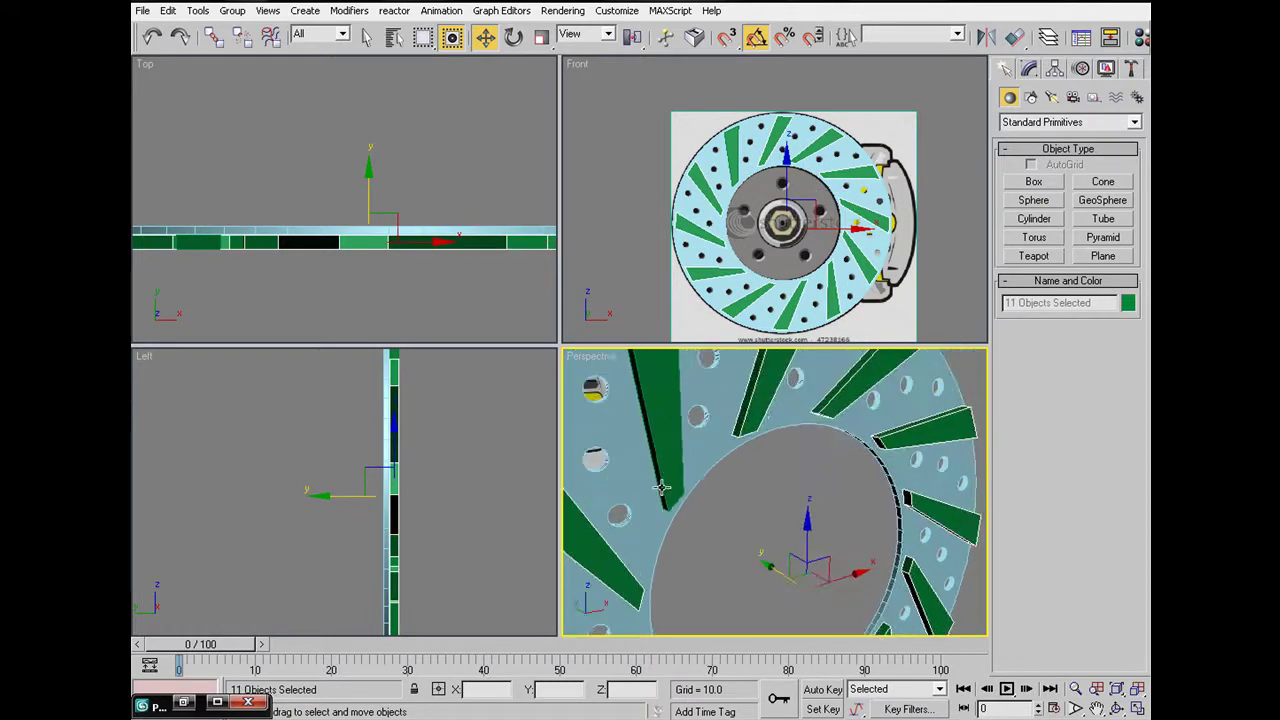
{"action": "left_click", "coordinate": [661, 481], "text": "ctrl"}
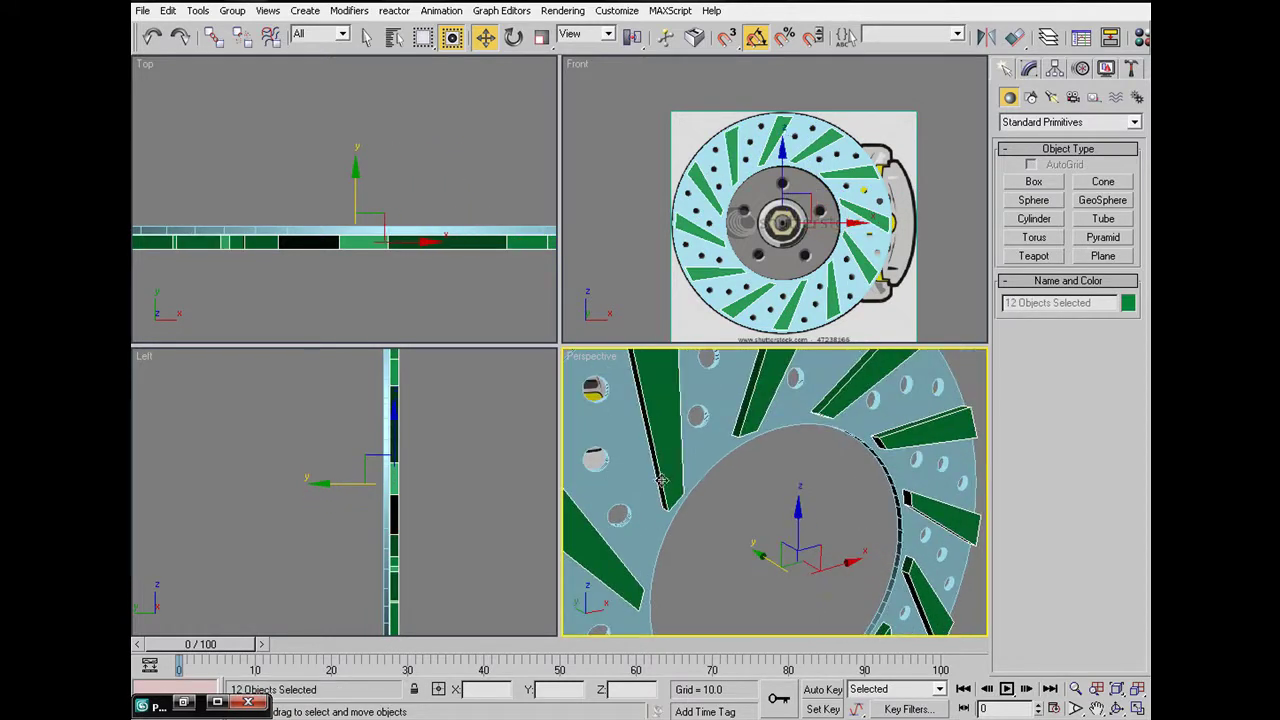
{"action": "right_click", "coordinate": [678, 432]}
{"action": "mouse_move", "coordinate": [705, 574]}
{"action": "left_click", "coordinate": [865, 597]}
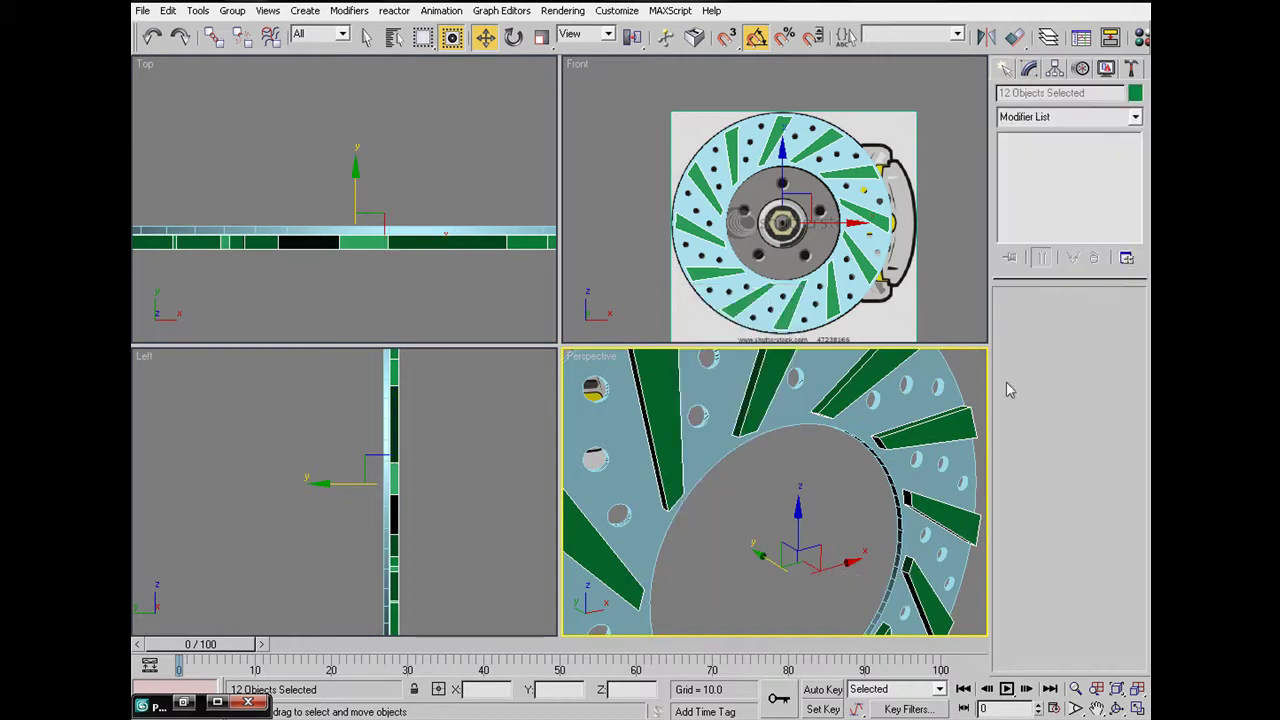
Step: Attach the fins on the disk's right side to the upper-right fin, undoing any accidental attachment of the disk
{"action": "left_click", "coordinate": [823, 484]}
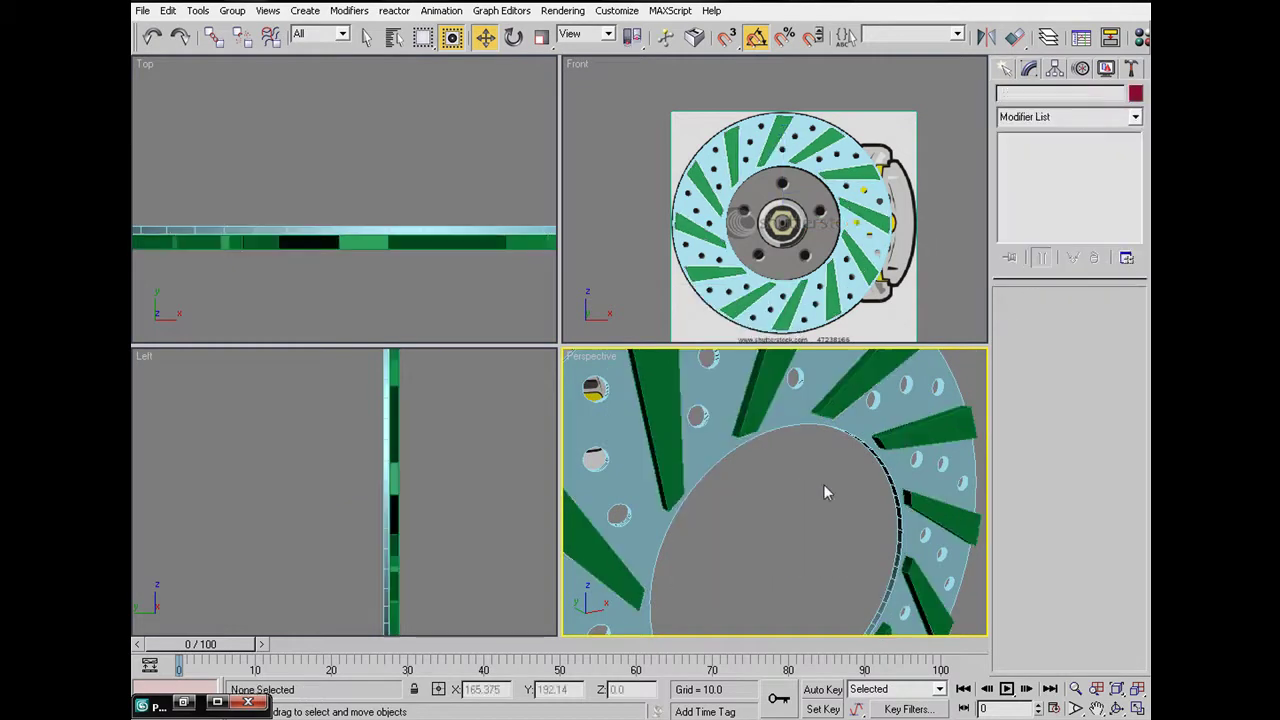
{"action": "left_click", "coordinate": [826, 392]}
{"action": "left_click", "coordinate": [818, 465]}
{"action": "left_click", "coordinate": [848, 408]}
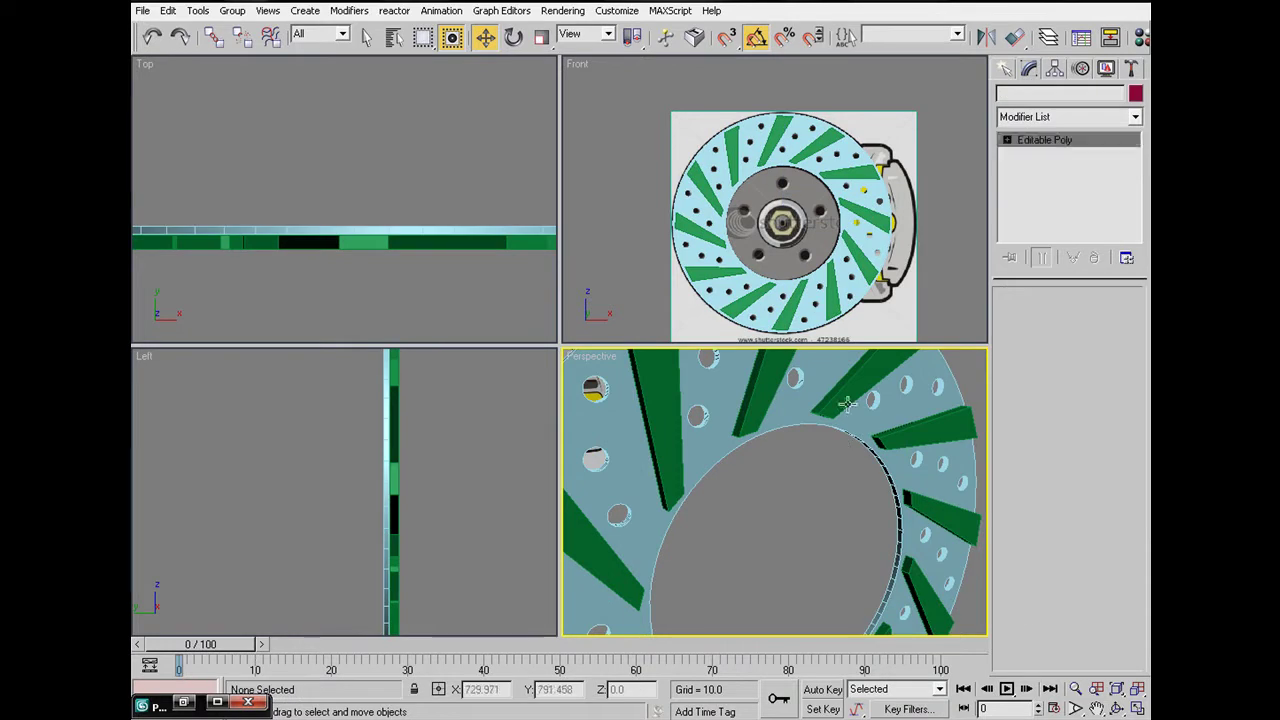
{"action": "left_click", "coordinate": [1027, 575]}
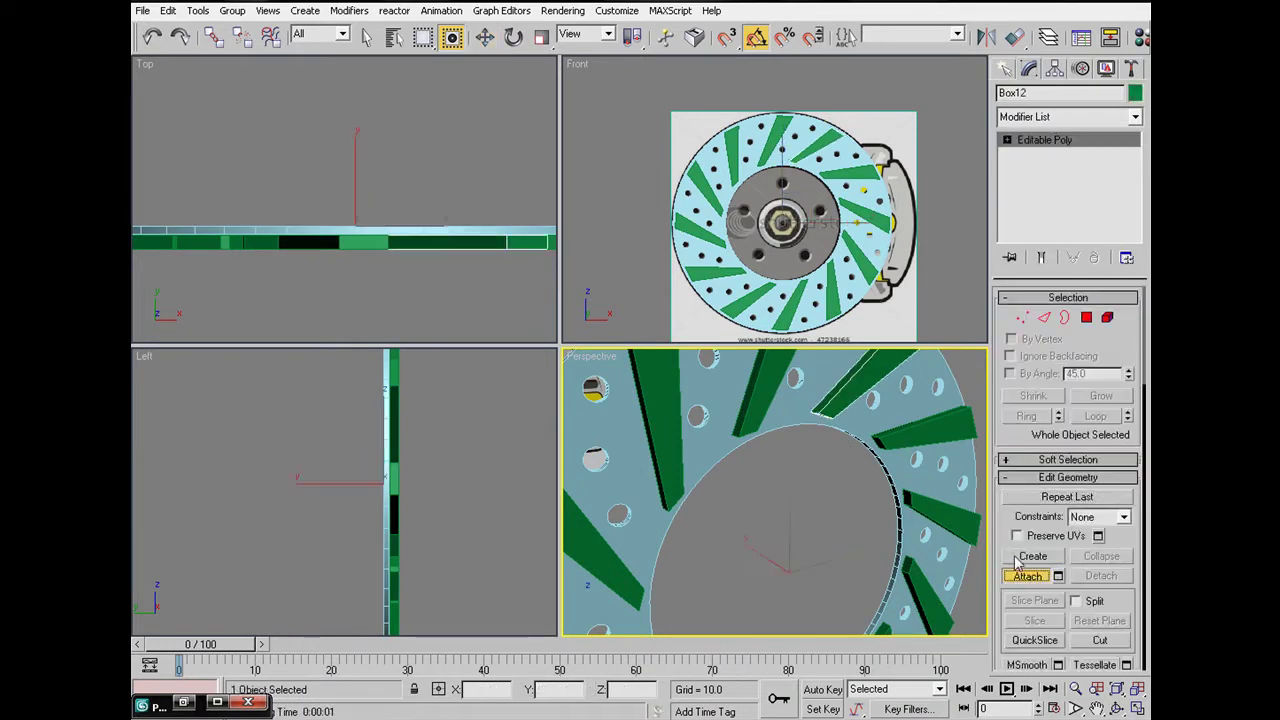
{"action": "left_click", "coordinate": [926, 537]}
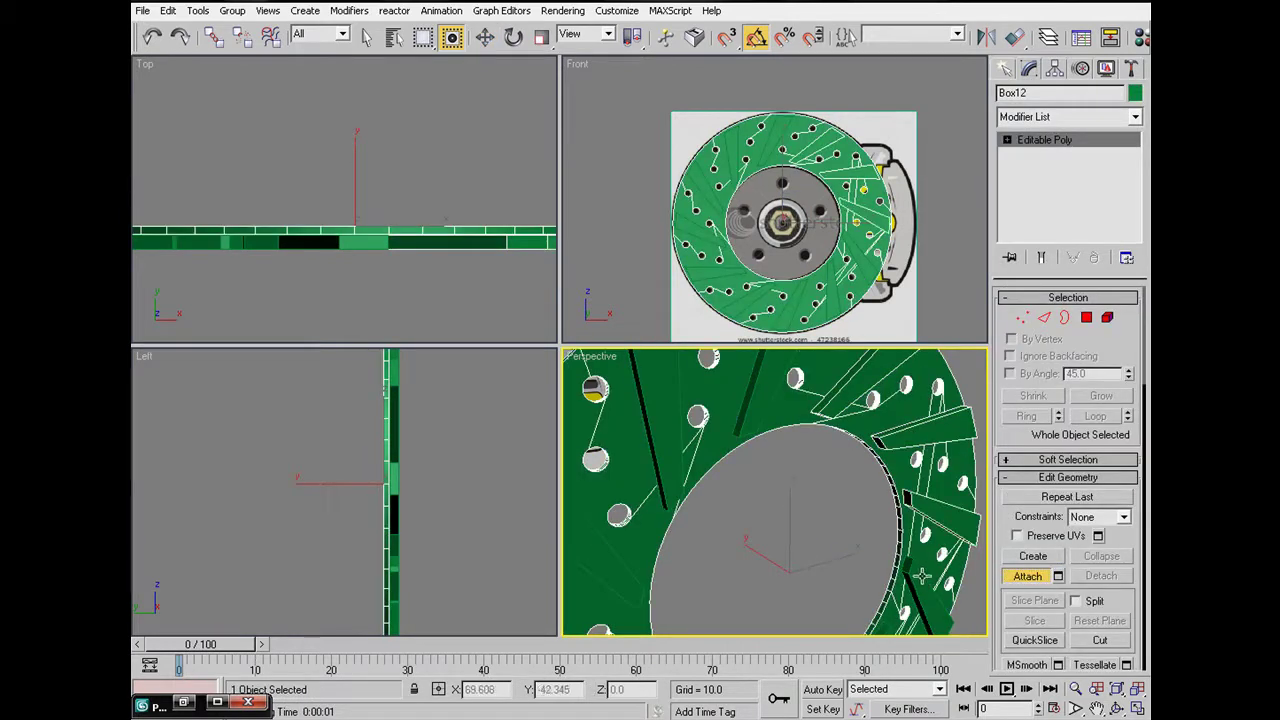
{"action": "key", "text": "ctrl+z"}
{"action": "key", "text": "ctrl+z"}
{"action": "left_click", "coordinate": [927, 508]}
{"action": "left_click", "coordinate": [918, 582]}
{"action": "middle_click_drag", "start_coordinate": [885, 568], "coordinate": [912, 533]}
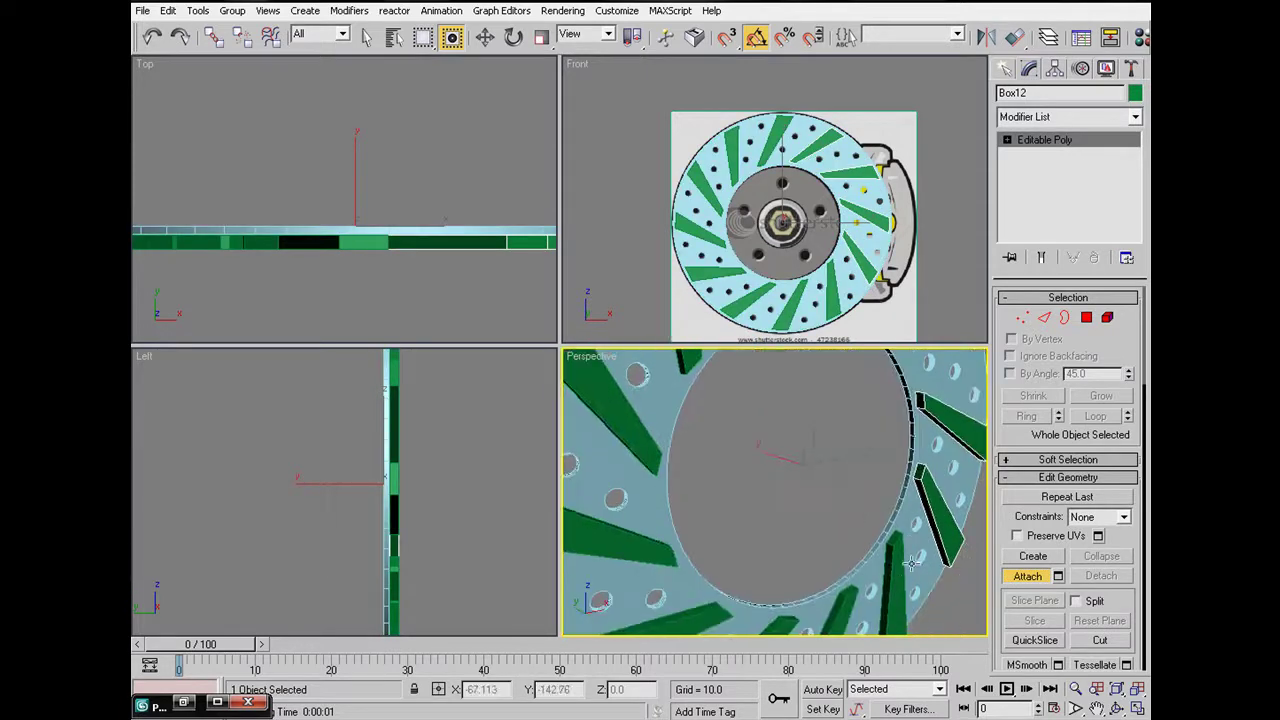
Step: Attach the remaining fins along the disk's lower and left sides to the same object, leaving the disk separate
{"action": "left_click", "coordinate": [772, 629]}
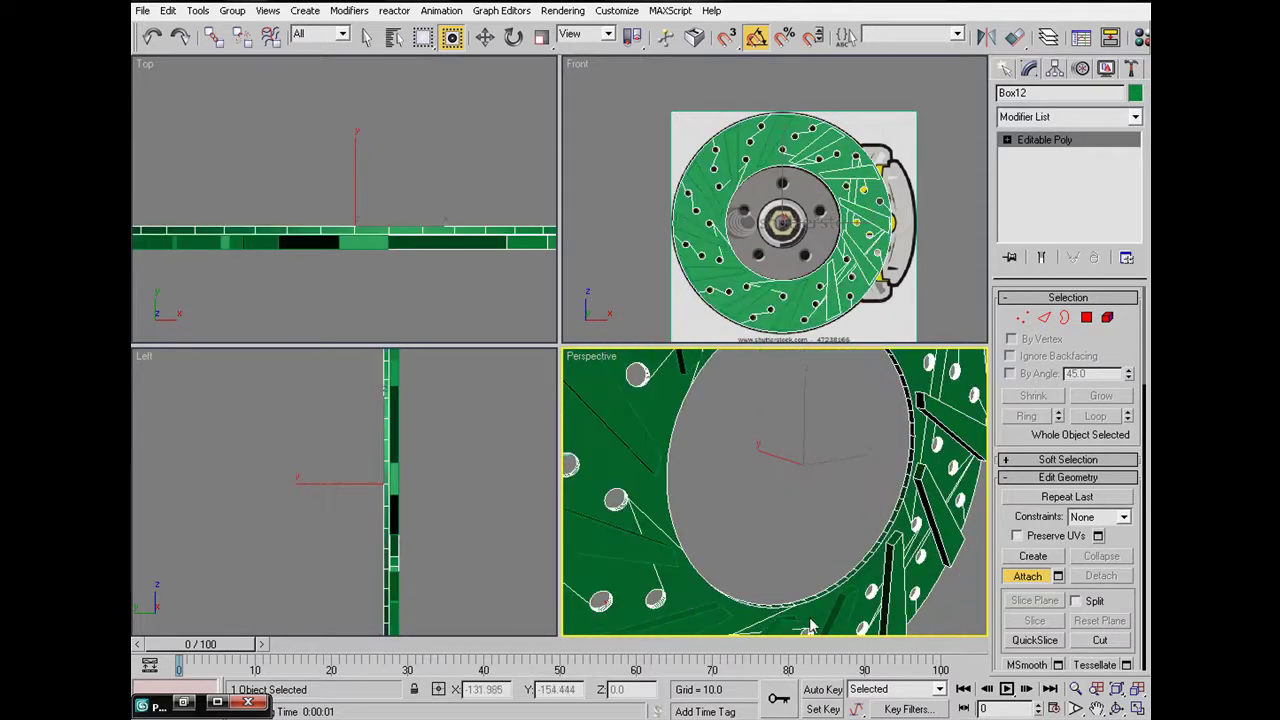
{"action": "key", "text": "ctrl+z"}
{"action": "left_click", "coordinate": [841, 603]}
{"action": "left_click", "coordinate": [787, 624]}
{"action": "left_click", "coordinate": [675, 627]}
{"action": "left_click", "coordinate": [603, 550]}
{"action": "middle_click_drag", "start_coordinate": [627, 437], "coordinate": [663, 491]}
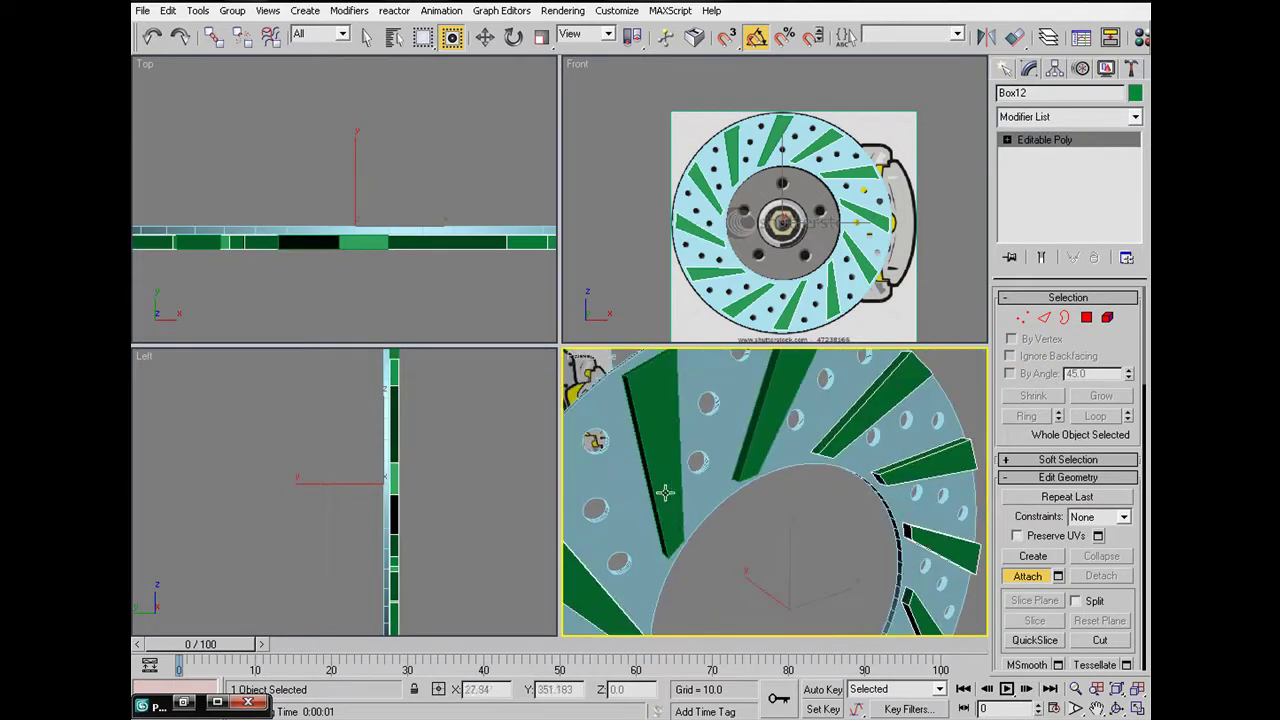
{"action": "left_click", "coordinate": [1007, 71]}
{"action": "left_click", "coordinate": [794, 527]}
Step: Unhide all hidden objects, bringing back the copied disk and the wheel
{"action": "scroll", "coordinate": [798, 536], "scroll_direction": "down", "scroll_amount": 5}
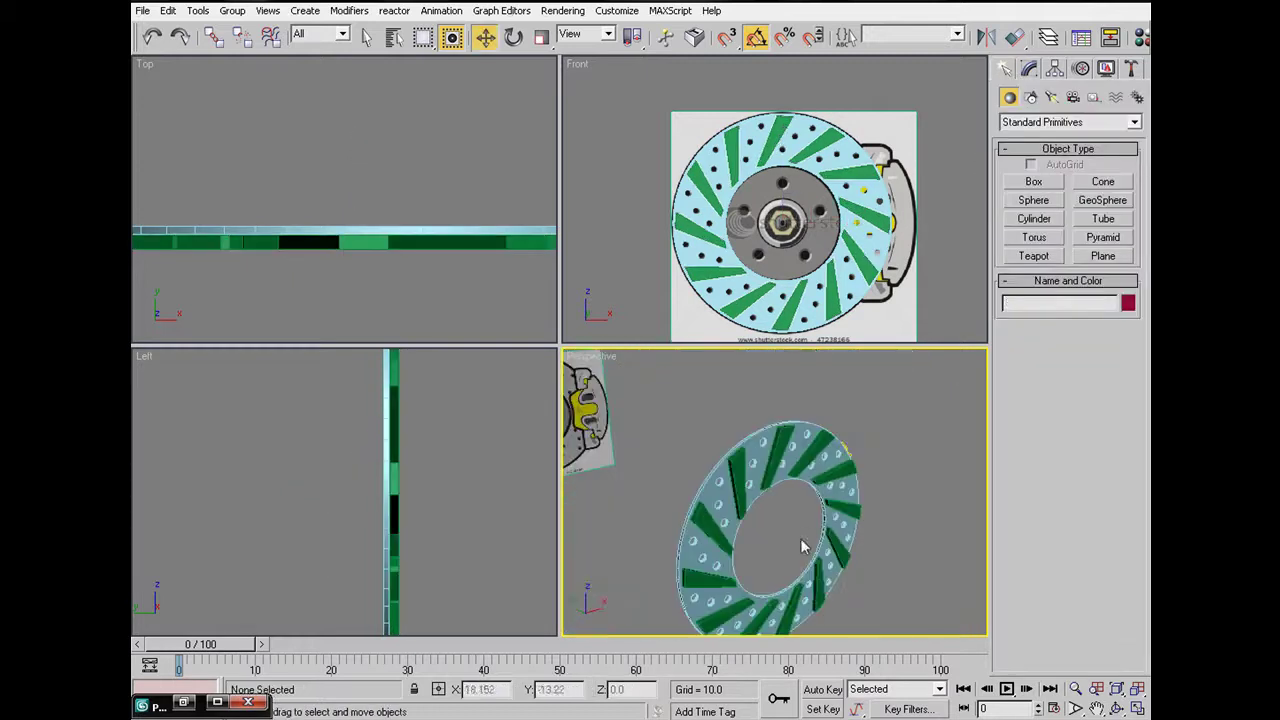
{"action": "right_click", "coordinate": [771, 517]}
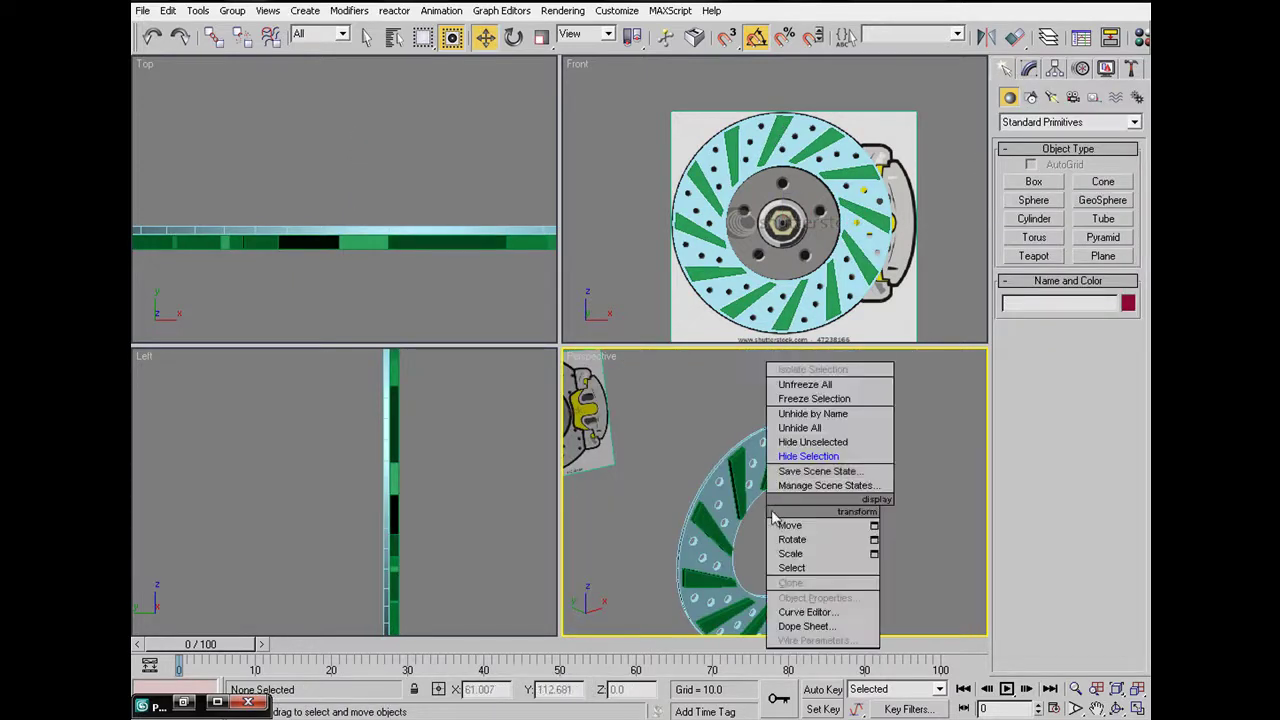
{"action": "left_click", "coordinate": [845, 452]}
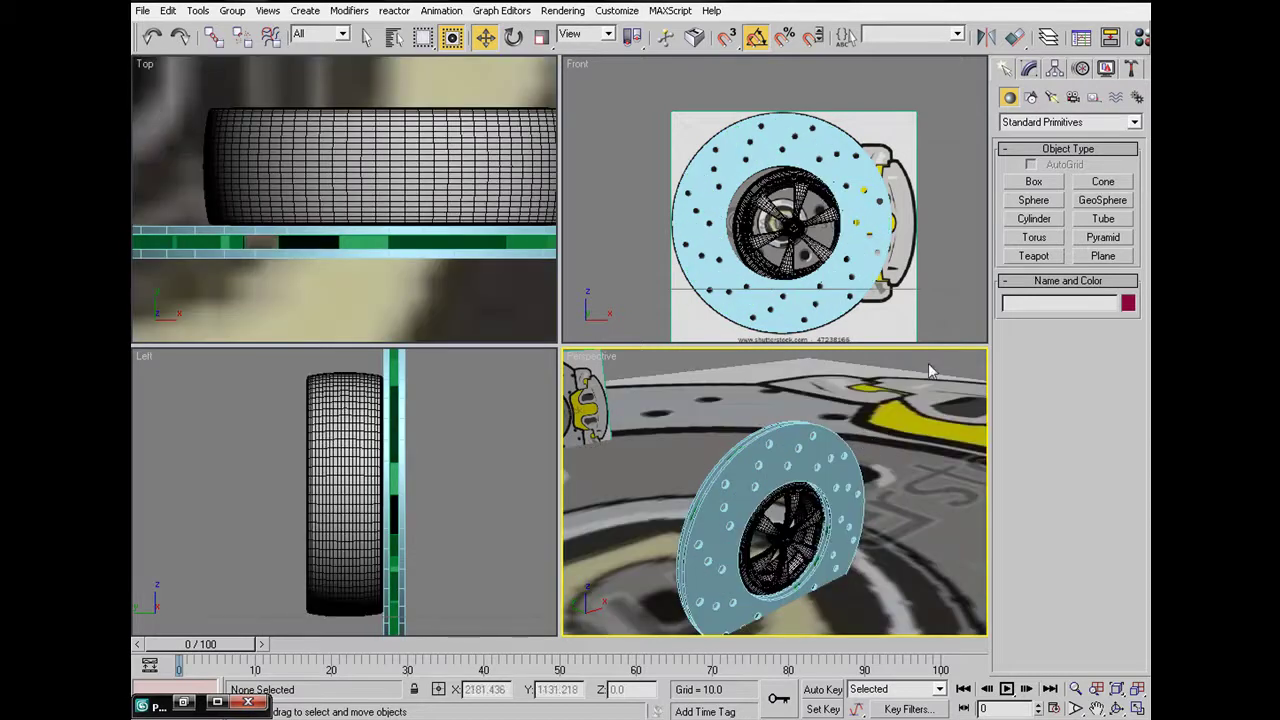
{"action": "middle_click_drag", "start_coordinate": [940, 360], "coordinate": [822, 396], "text": "alt"}
Step: Select both drilled disks and the fins between them as one three-object selection
{"action": "left_click", "coordinate": [836, 452]}
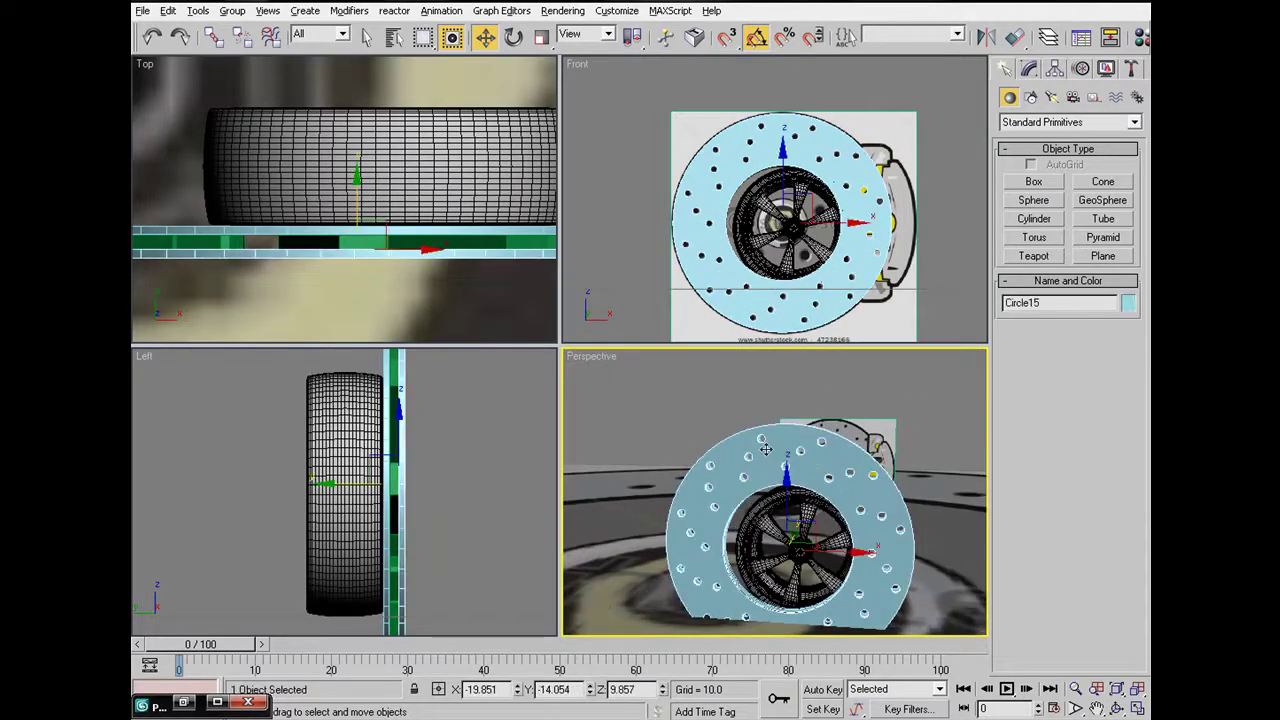
{"action": "middle_click_drag", "start_coordinate": [765, 449], "coordinate": [862, 475], "text": "alt"}
{"action": "scroll", "coordinate": [862, 475], "scroll_direction": "up", "scroll_amount": 4}
{"action": "middle_click_drag", "start_coordinate": [740, 512], "coordinate": [839, 486]}
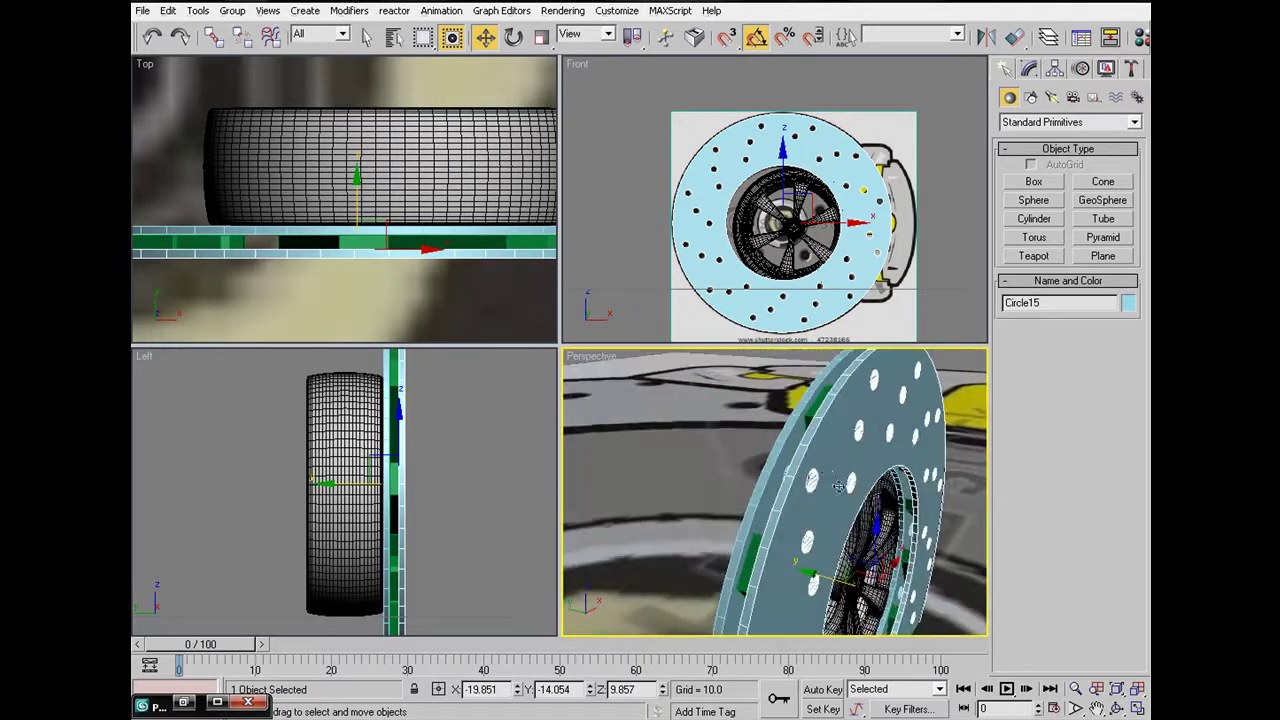
{"action": "left_click", "coordinate": [808, 406], "text": "ctrl"}
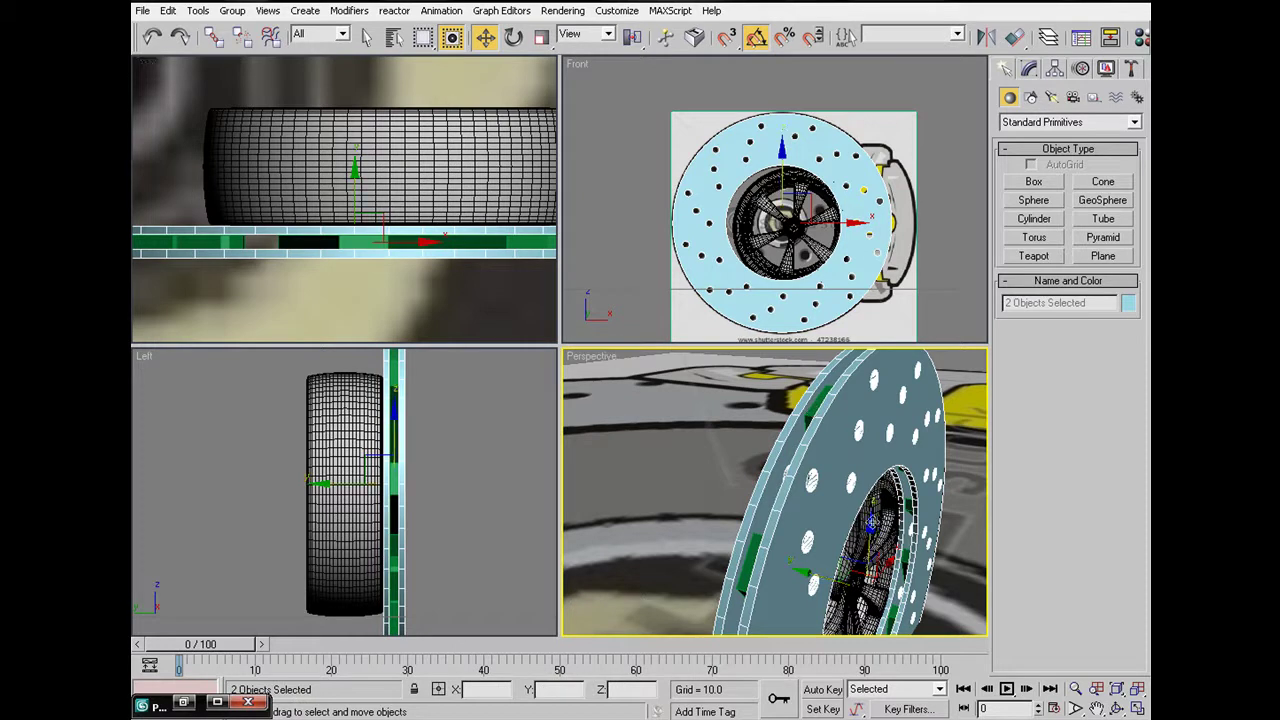
{"action": "left_click", "coordinate": [812, 408], "text": "ctrl"}
{"action": "middle_click_drag", "start_coordinate": [808, 416], "coordinate": [871, 465], "text": "alt"}
{"action": "left_click", "coordinate": [839, 437], "text": "ctrl"}
{"action": "left_click", "coordinate": [824, 429], "text": "ctrl"}
Step: Scale the brake disk assembly down uniformly in the Front view to fit inside the rim and move it roughly onto the wheel hub
{"action": "middle_click_drag", "start_coordinate": [793, 228], "coordinate": [765, 212]}
{"action": "scroll", "coordinate": [765, 212], "scroll_direction": "up", "scroll_amount": 5}
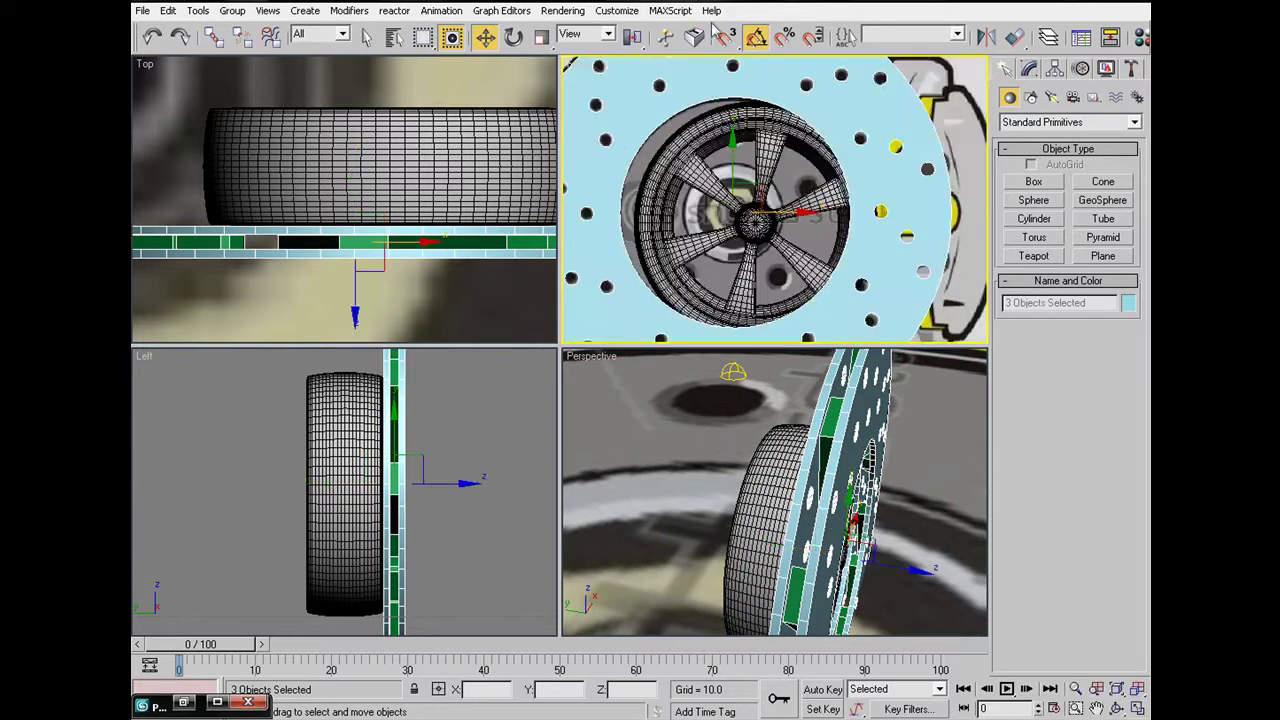
{"action": "left_click", "coordinate": [541, 37]}
{"action": "left_click_drag", "start_coordinate": [736, 192], "coordinate": [846, 436]}
{"action": "key", "text": "="}
{"action": "key", "text": "w"}
{"action": "left_click_drag", "start_coordinate": [748, 193], "coordinate": [775, 200]}
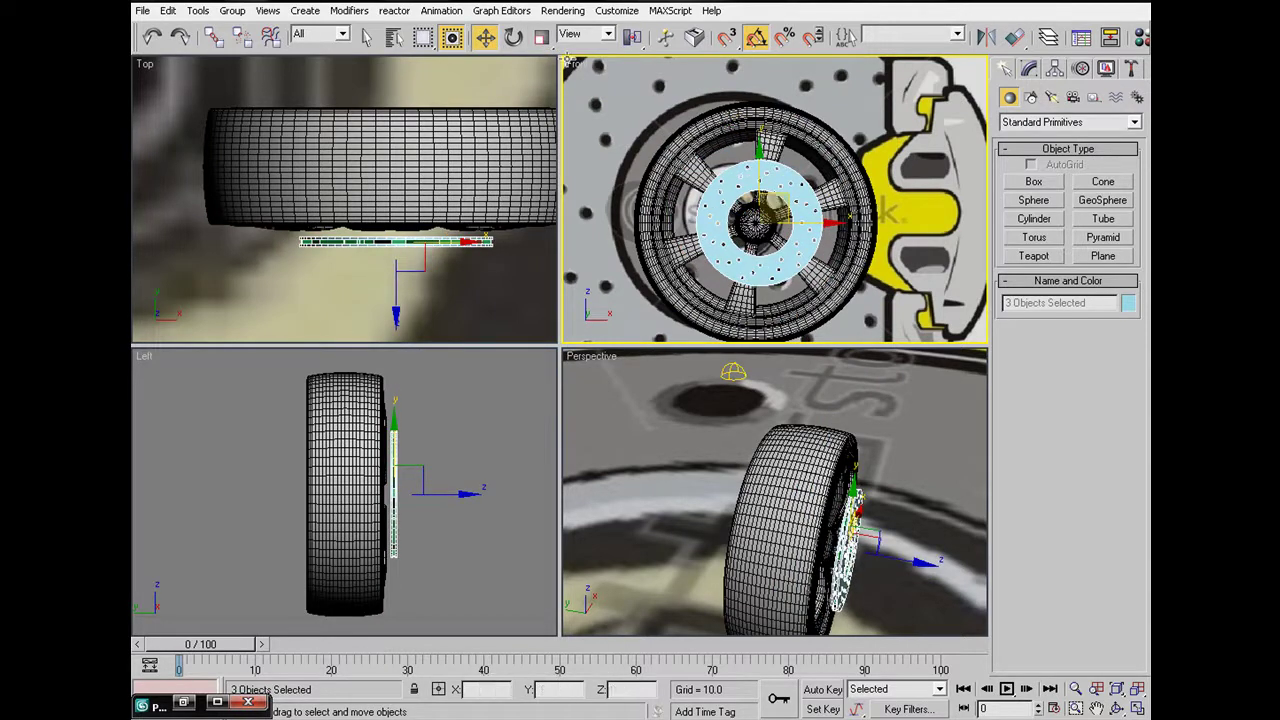
{"action": "right_click", "coordinate": [482, 37]}
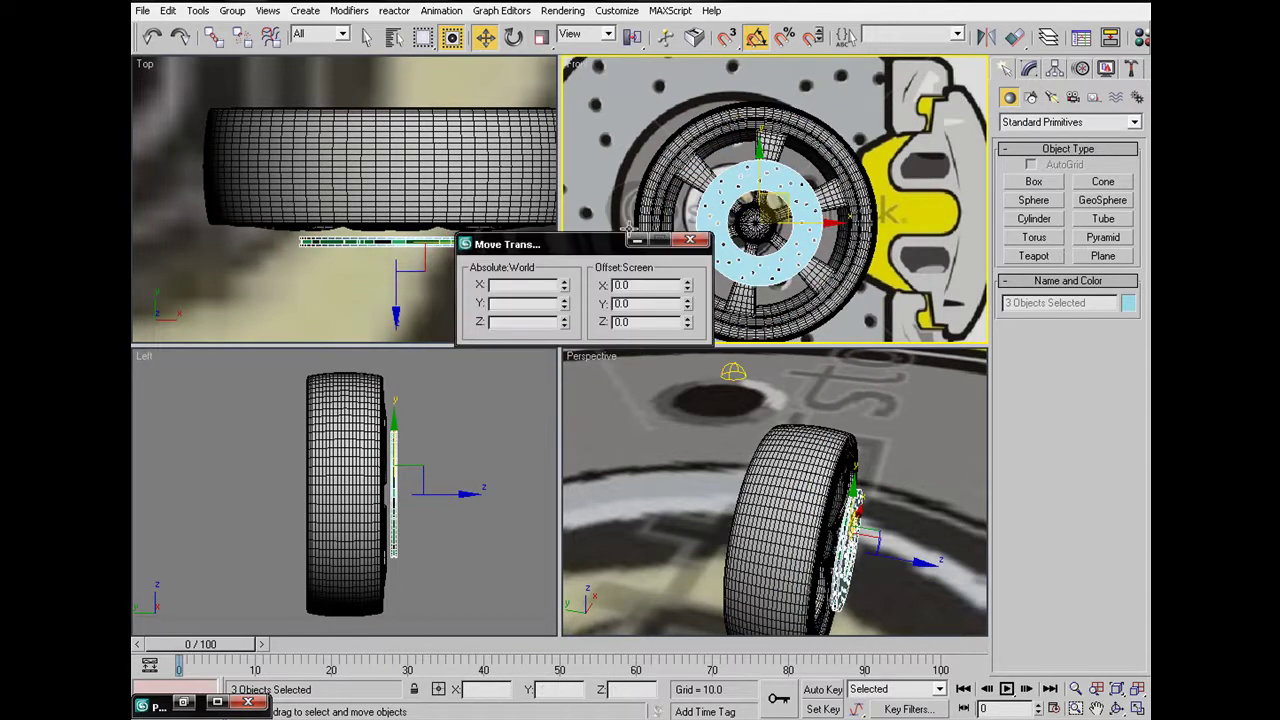
{"action": "left_click", "coordinate": [690, 241]}
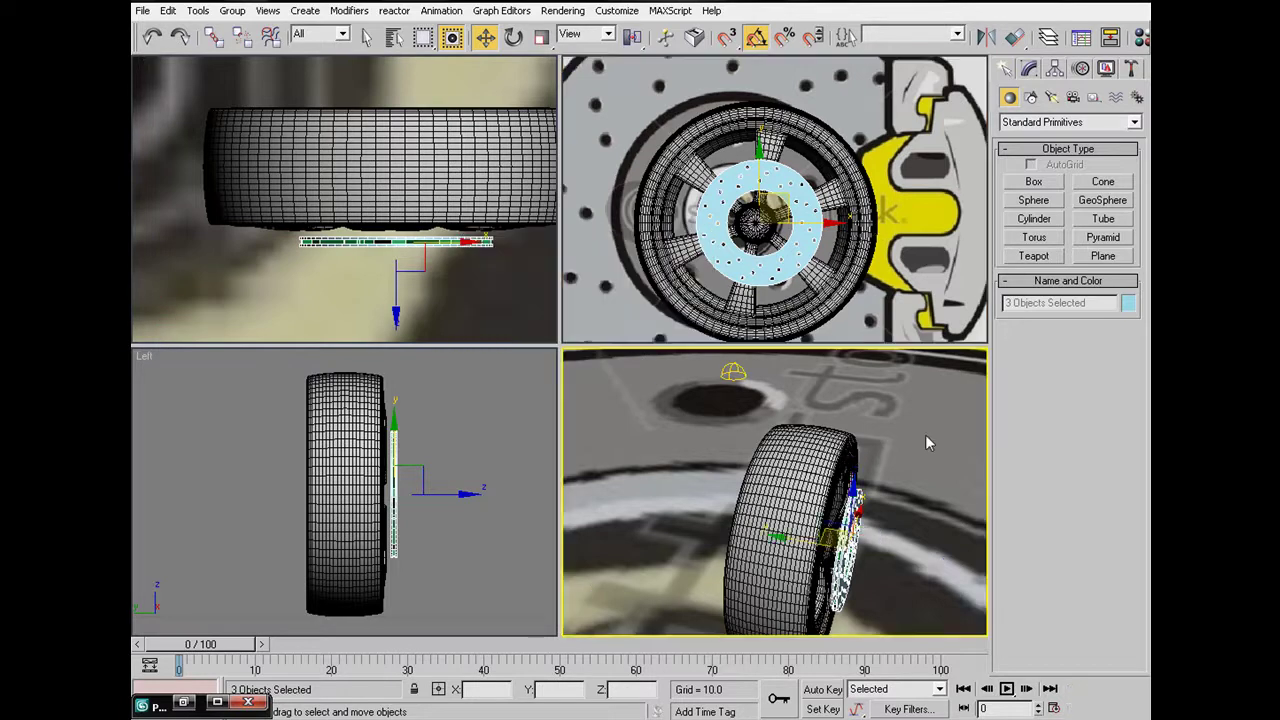
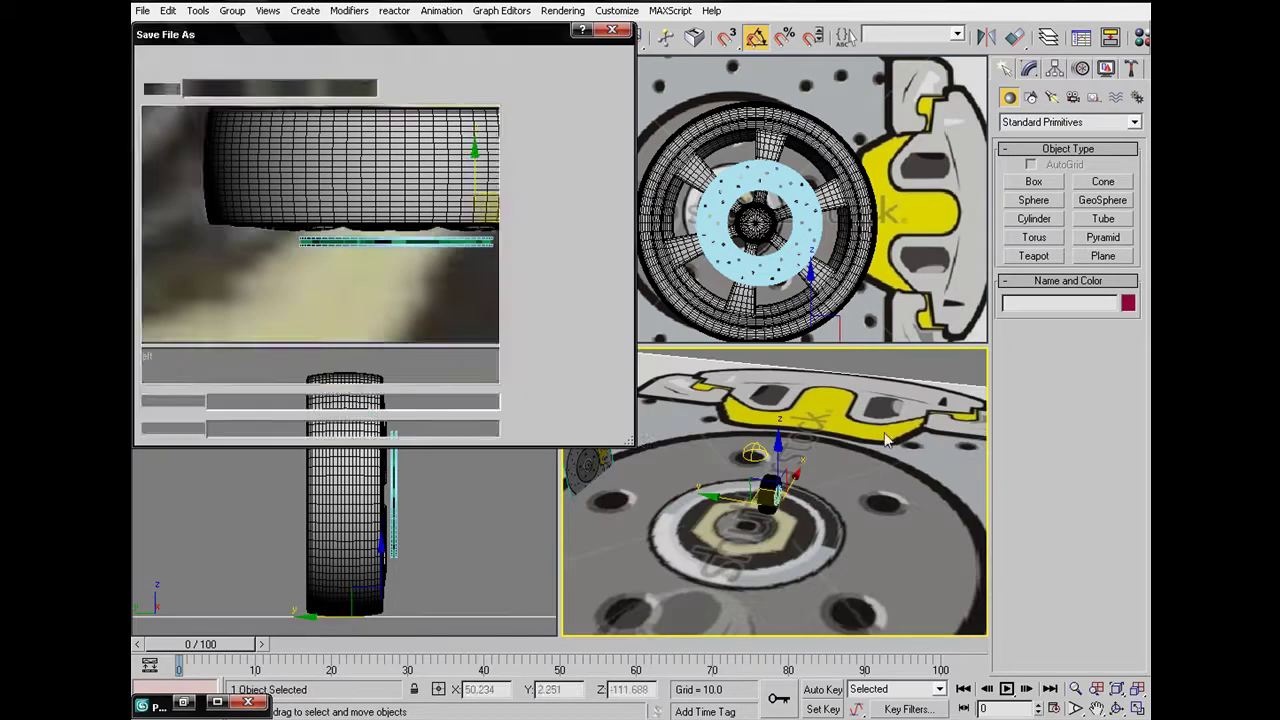
Step: Delete the brake reference image planes and make the unused 13 - Default material the active sample
{"action": "left_click", "coordinate": [588, 428]}
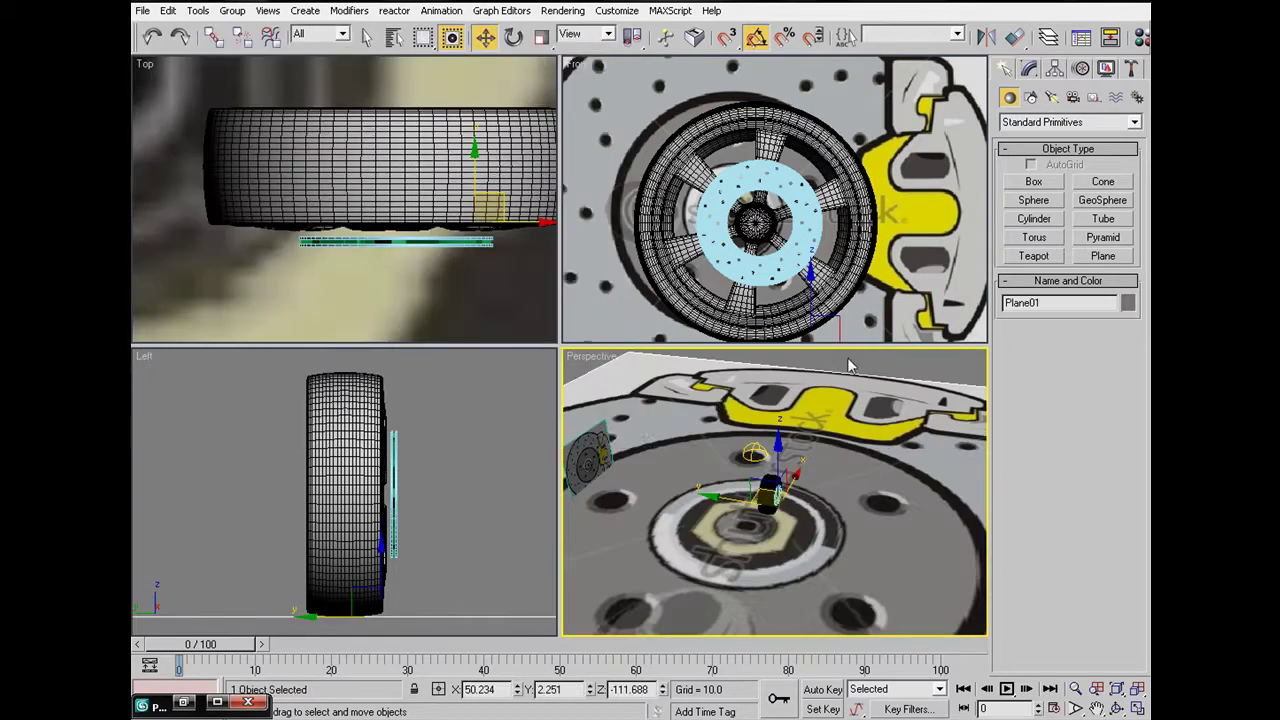
{"action": "key", "text": "Delete"}
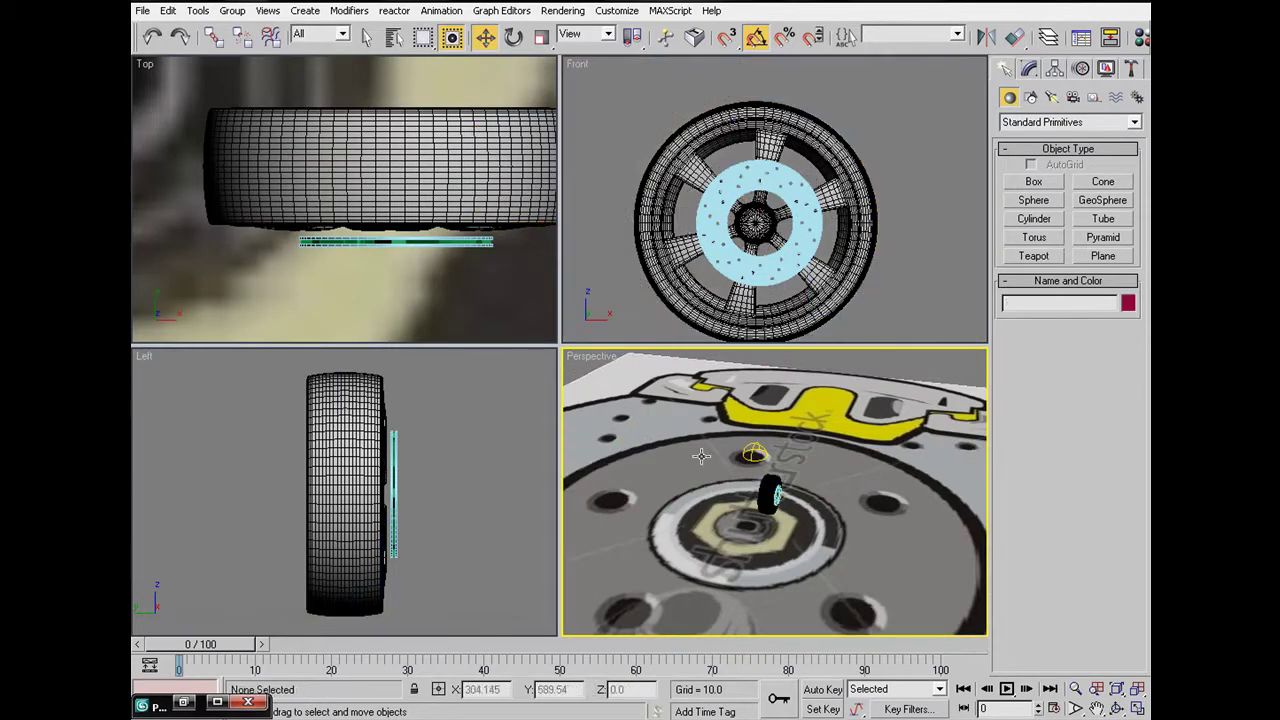
{"action": "key", "text": "m"}
{"action": "left_click", "coordinate": [542, 304]}
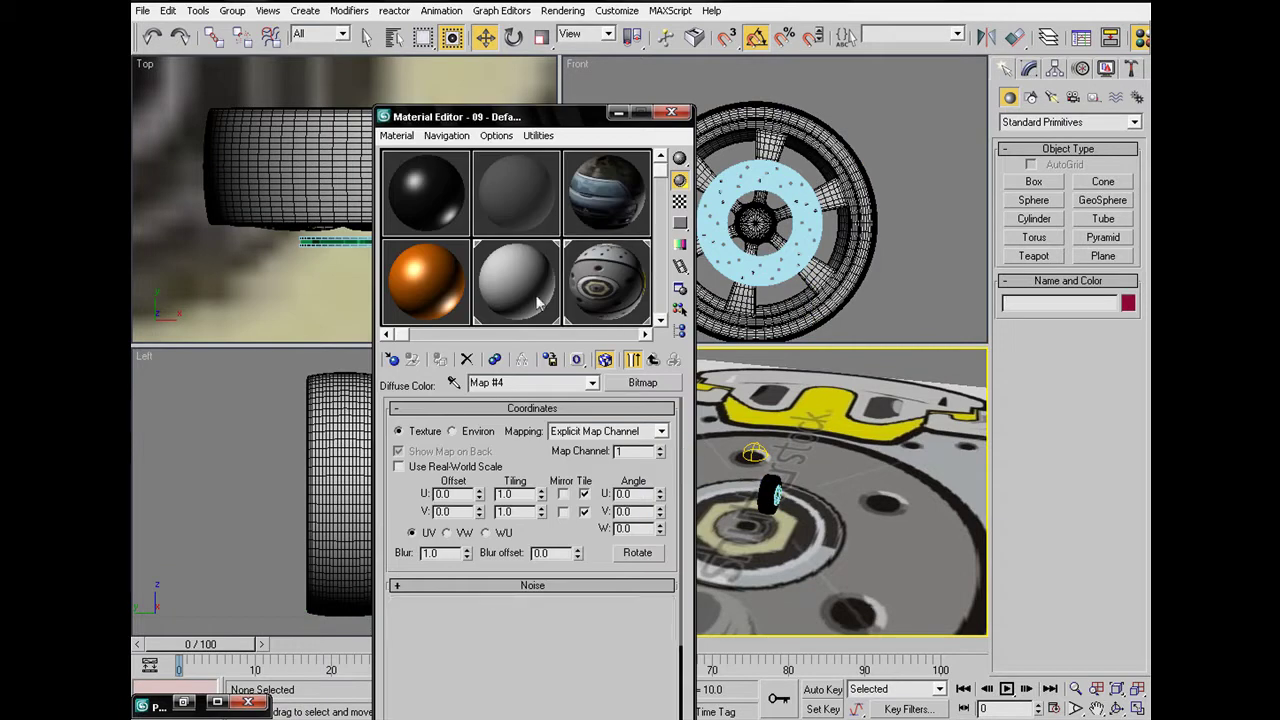
{"action": "left_click", "coordinate": [660, 321]}
{"action": "left_click", "coordinate": [459, 307]}
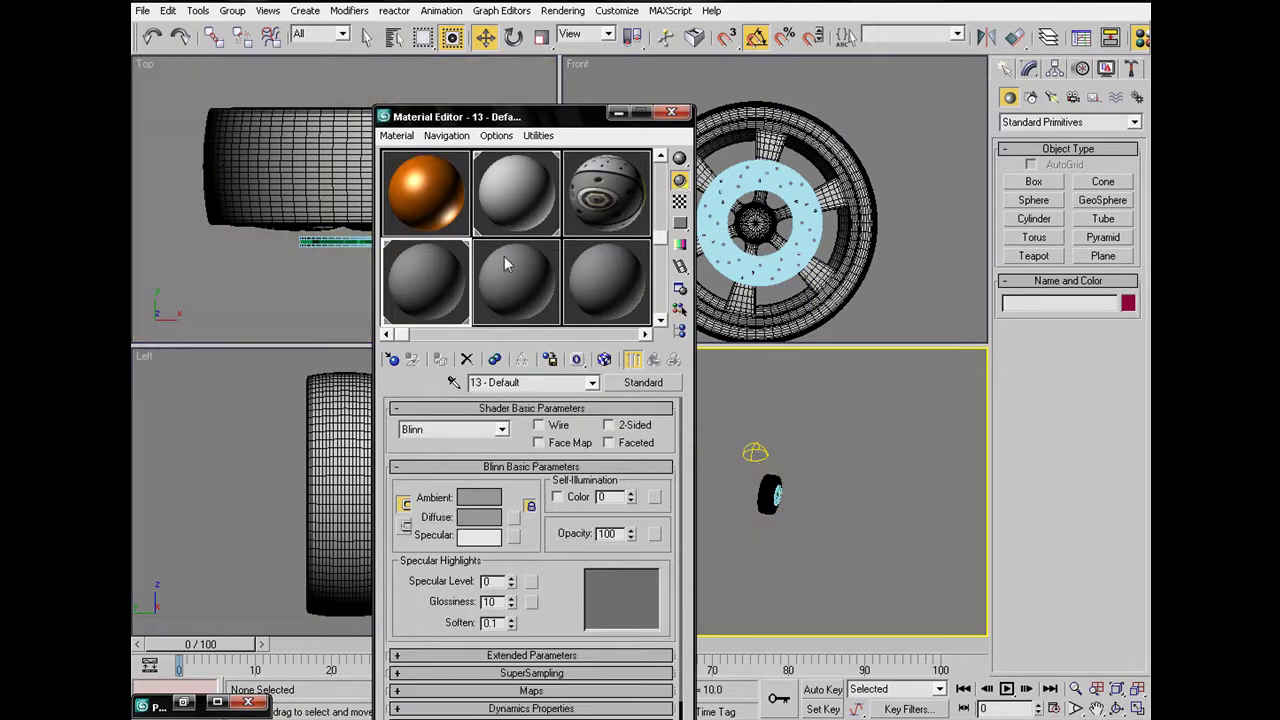
{"action": "left_click", "coordinate": [671, 112]}
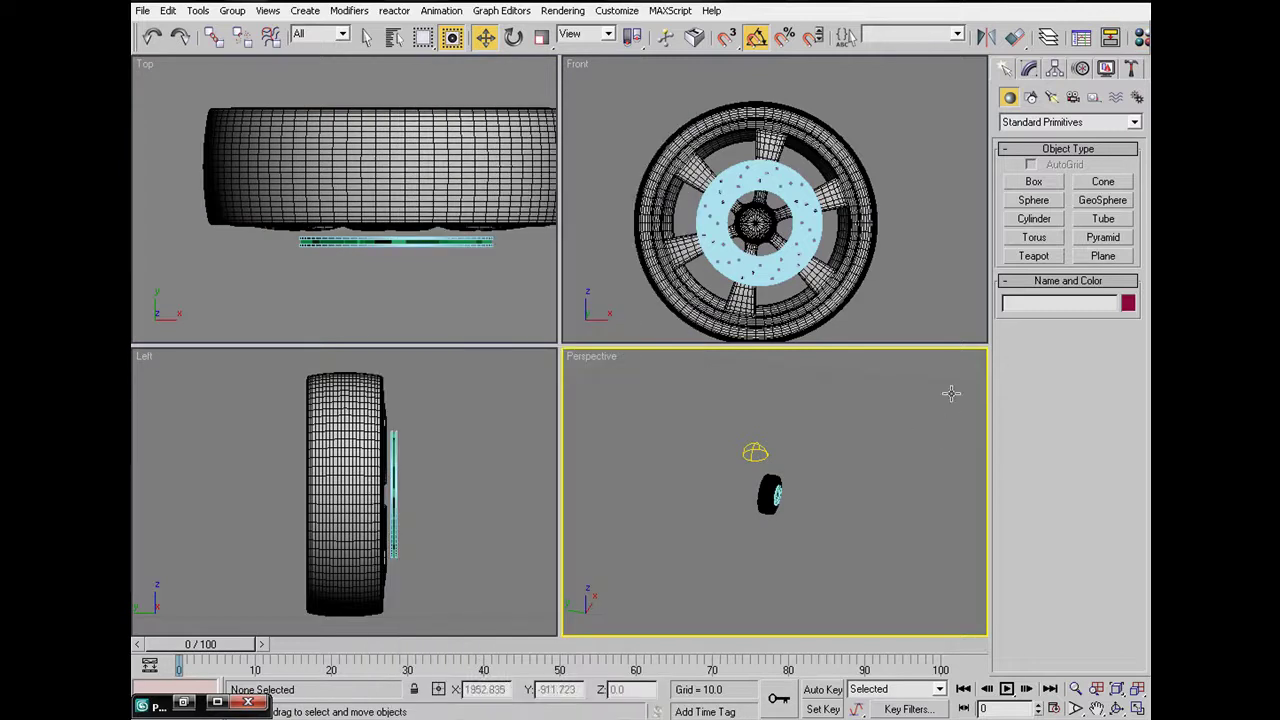
Step: Set the absolute X, Y and Z position of the outermost drilled disk to 0
{"action": "scroll", "coordinate": [790, 500], "scroll_direction": "up", "scroll_amount": 6}
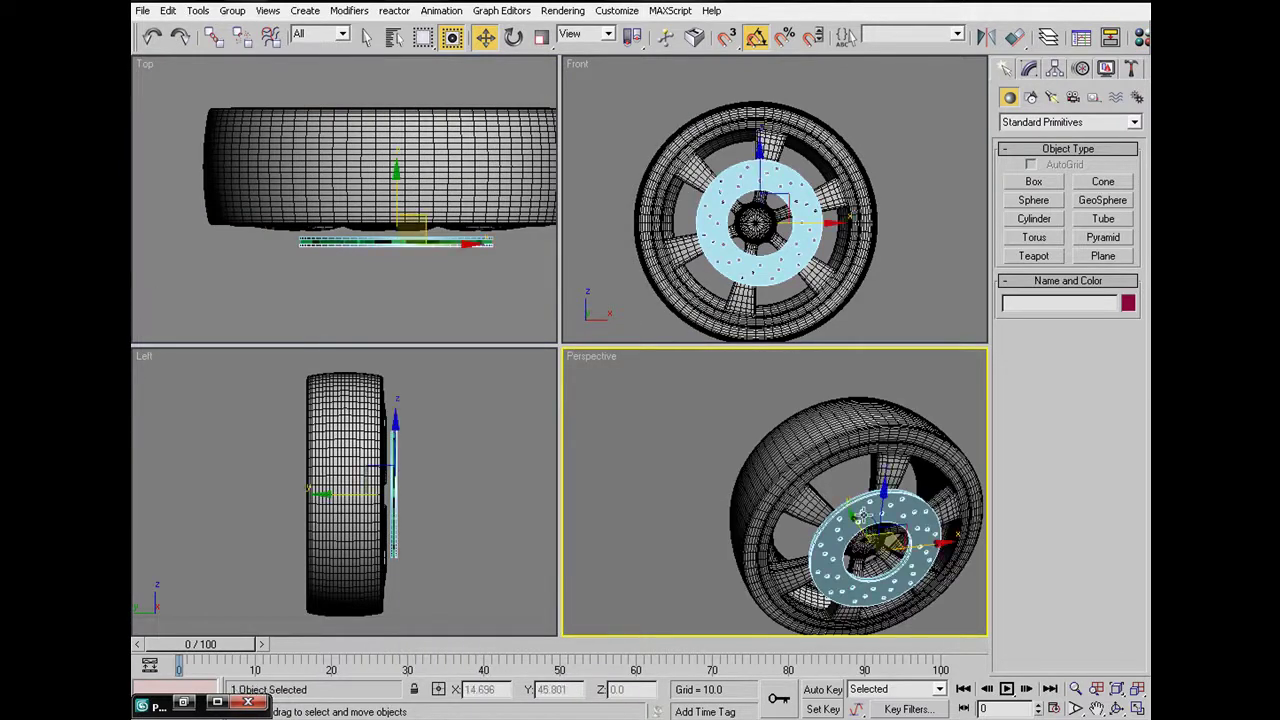
{"action": "left_click", "coordinate": [866, 565]}
{"action": "right_click", "coordinate": [486, 40]}
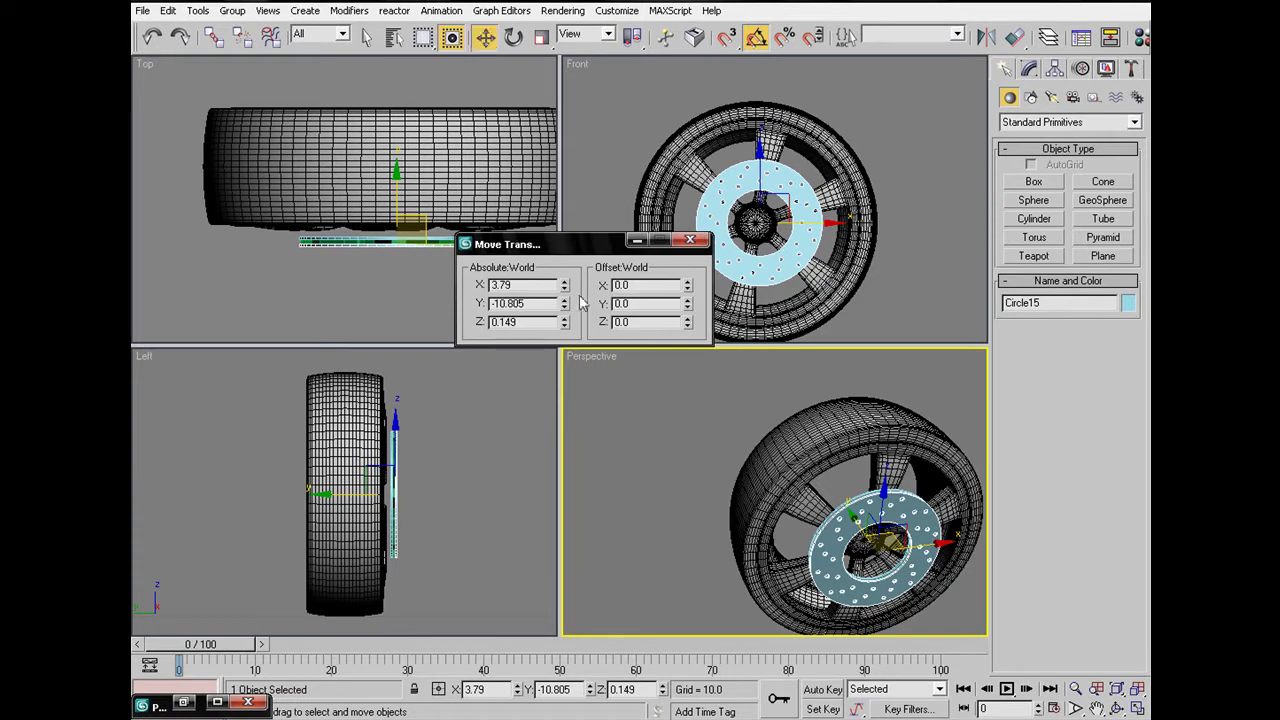
{"action": "right_click", "coordinate": [564, 286]}
{"action": "right_click", "coordinate": [564, 304]}
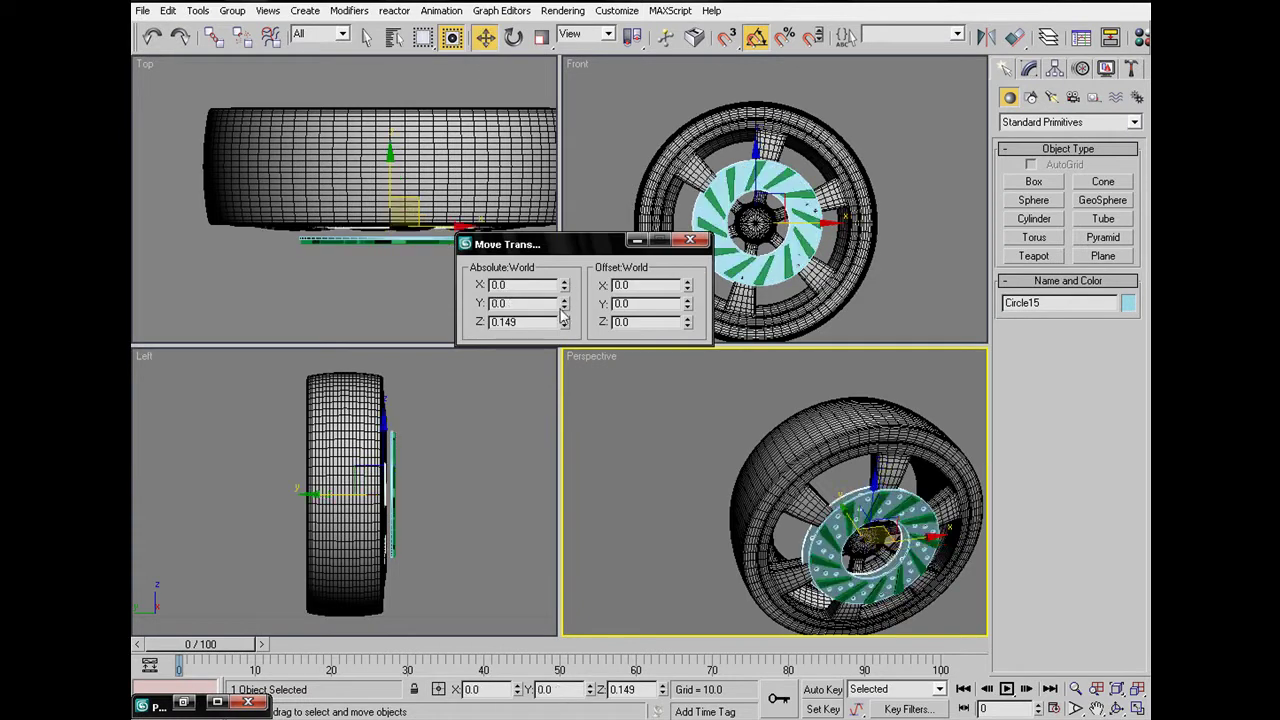
{"action": "right_click", "coordinate": [564, 322]}
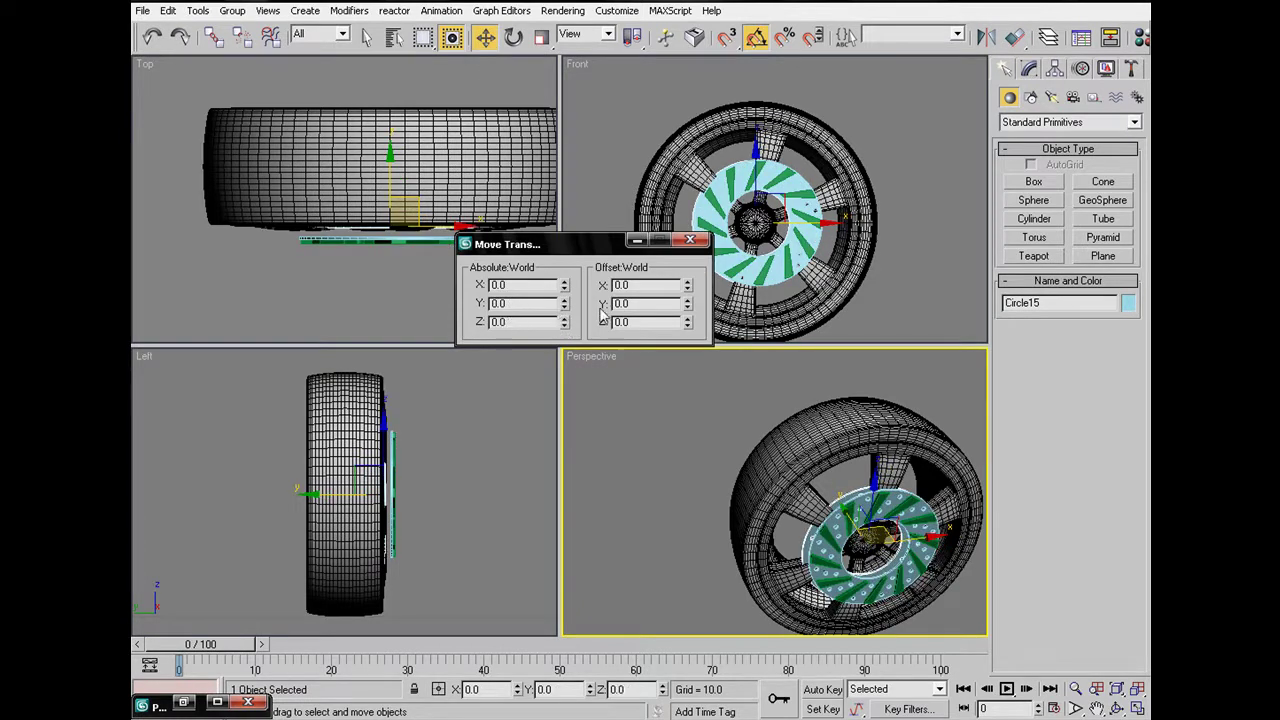
{"action": "left_click", "coordinate": [690, 242]}
{"action": "left_click", "coordinate": [898, 407]}
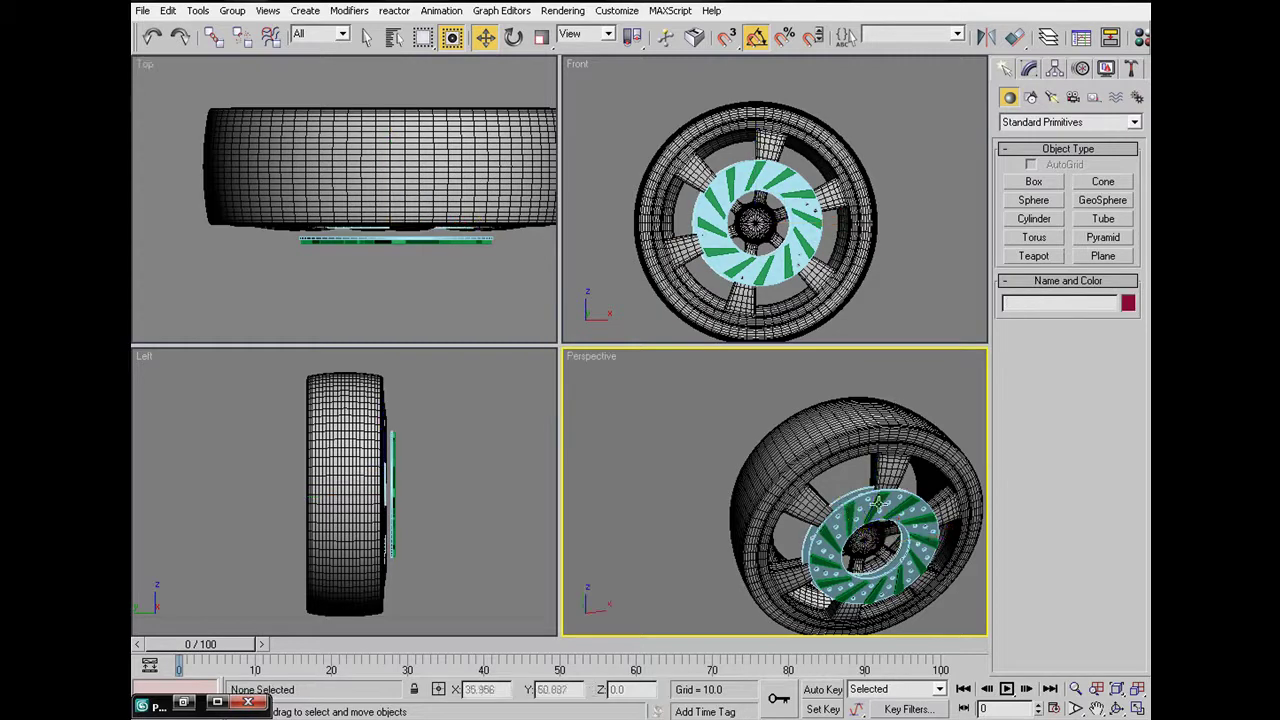
Step: Set the absolute X, Y and Z position of the attached fins to 0
{"action": "left_click", "coordinate": [876, 509]}
{"action": "right_click", "coordinate": [484, 44]}
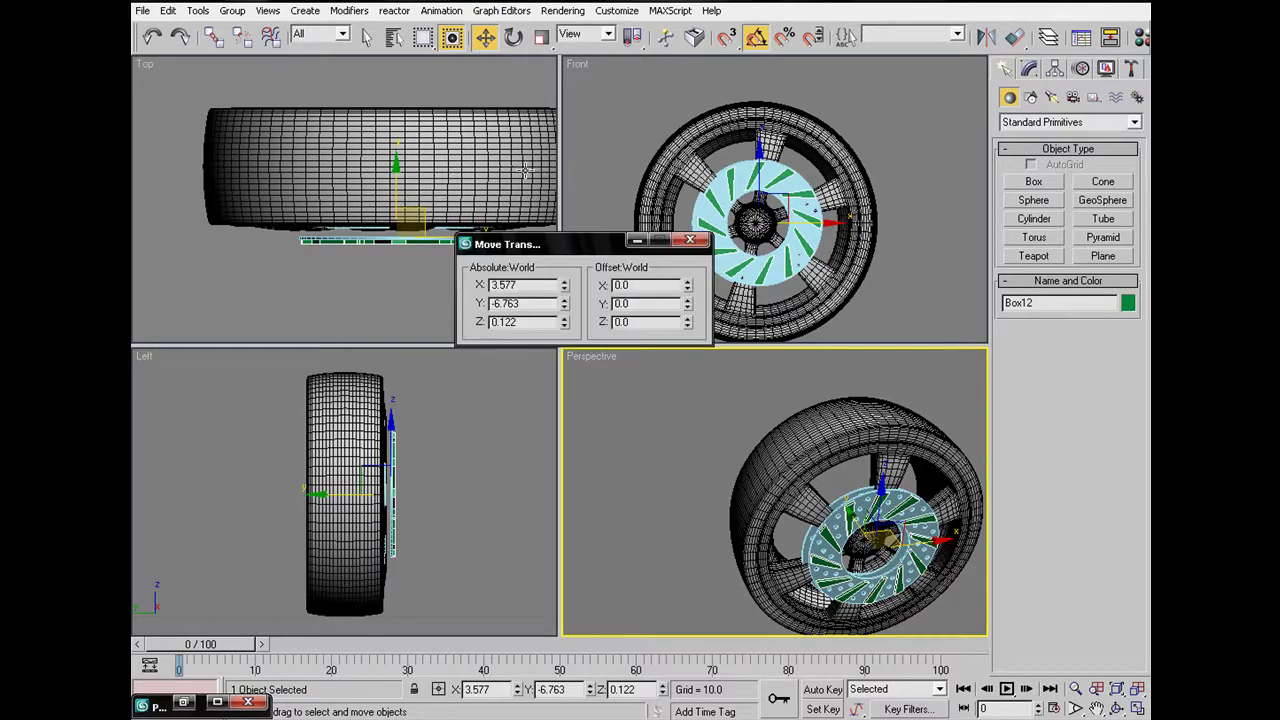
{"action": "right_click", "coordinate": [565, 289]}
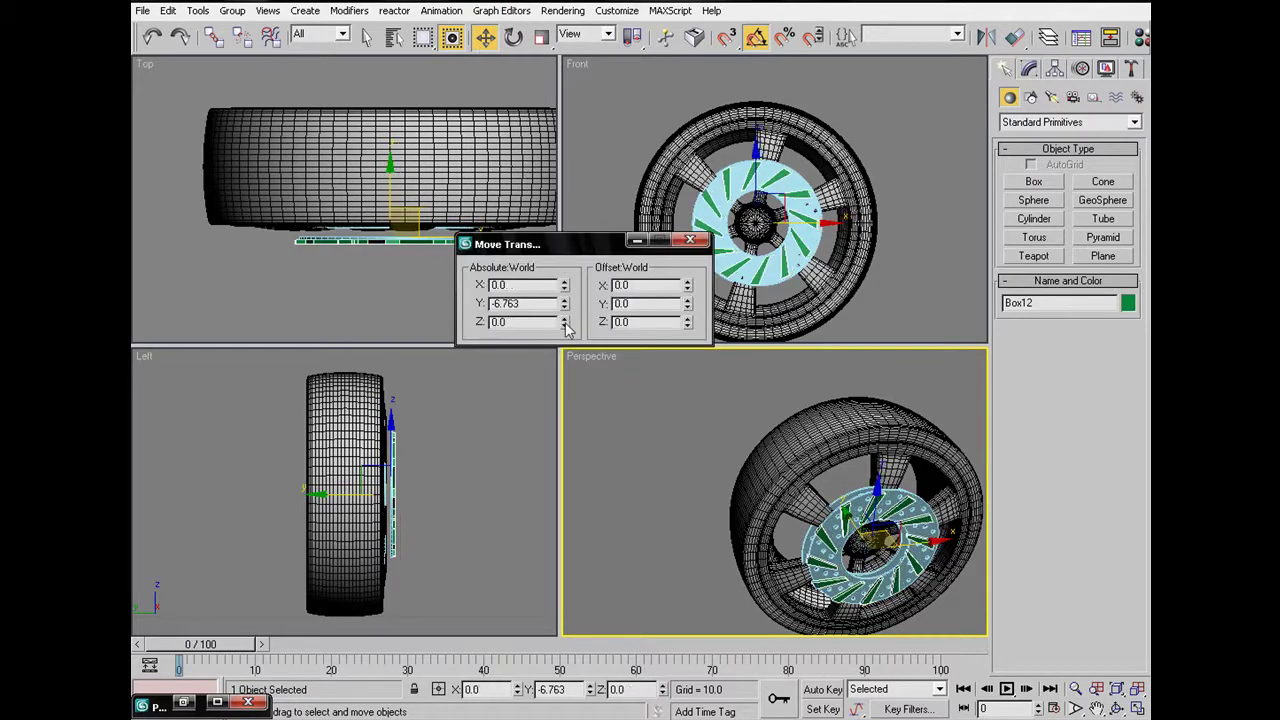
{"action": "right_click", "coordinate": [565, 307]}
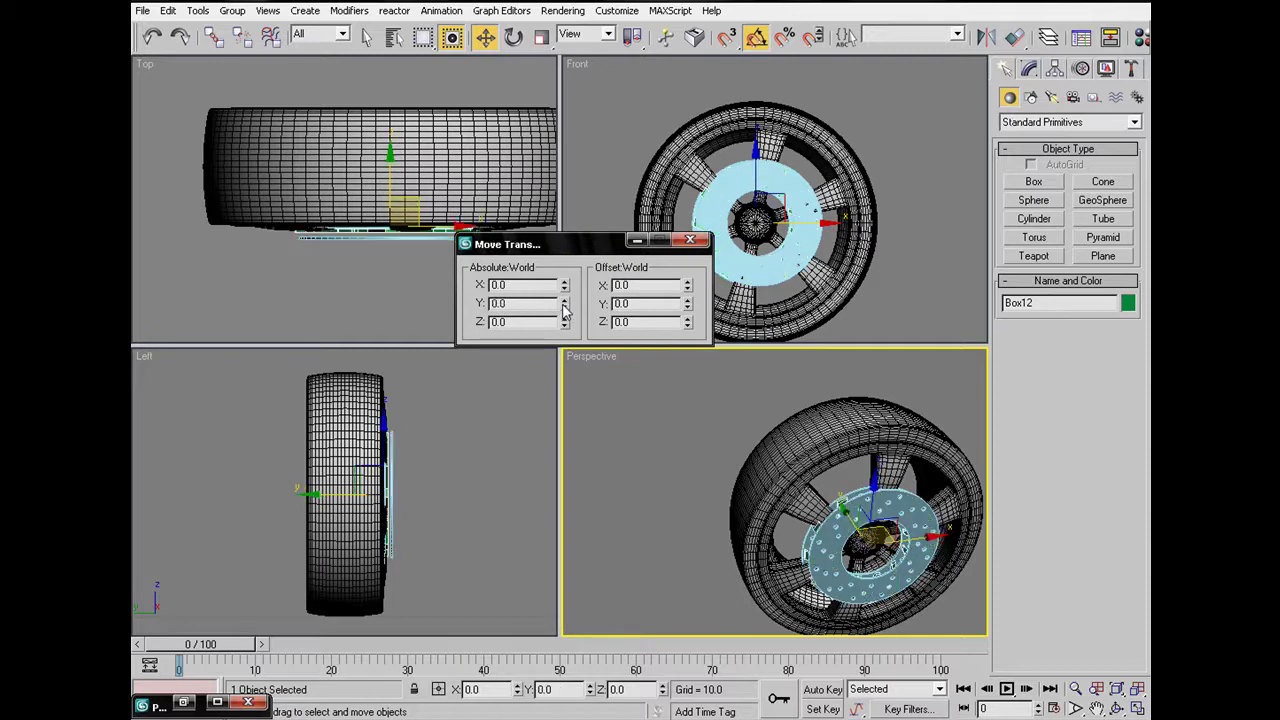
{"action": "left_click", "coordinate": [691, 241]}
{"action": "left_click", "coordinate": [867, 497]}
{"action": "left_click", "coordinate": [846, 477]}
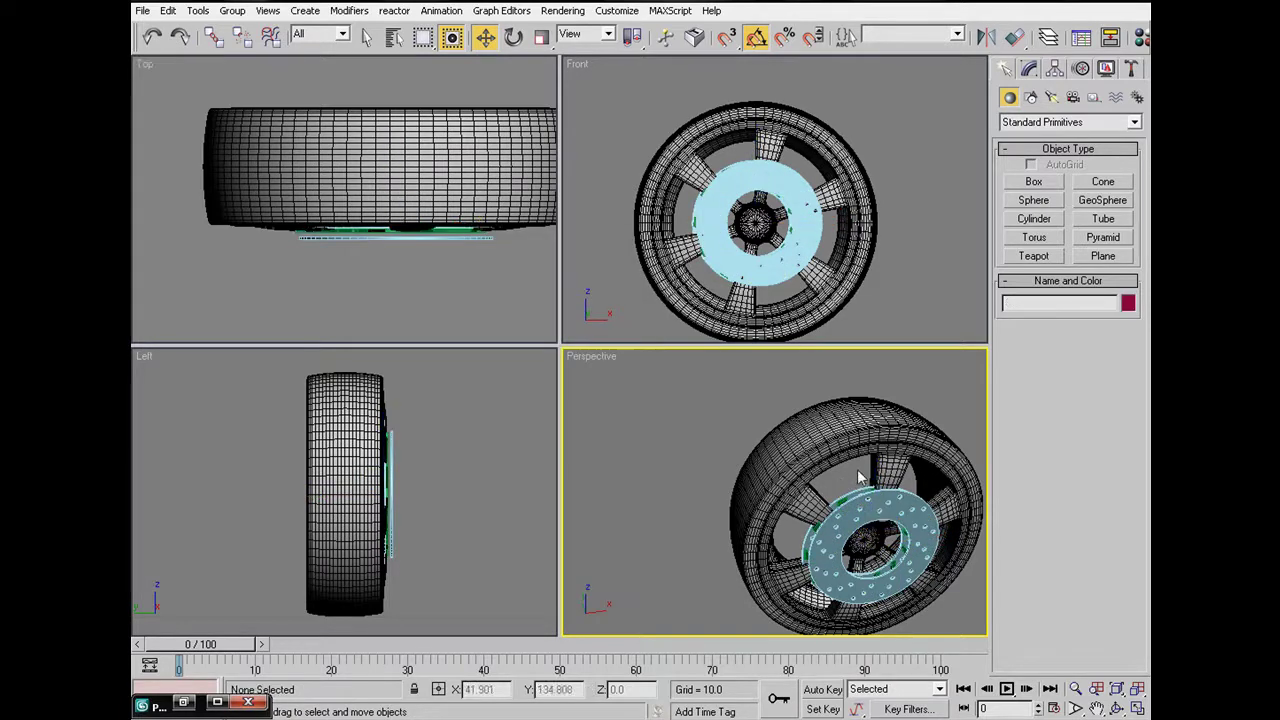
Step: Set the other drilled disk's absolute X and Z position to 0, leaving its Y offset as it is
{"action": "left_click", "coordinate": [869, 505]}
{"action": "right_click", "coordinate": [489, 38]}
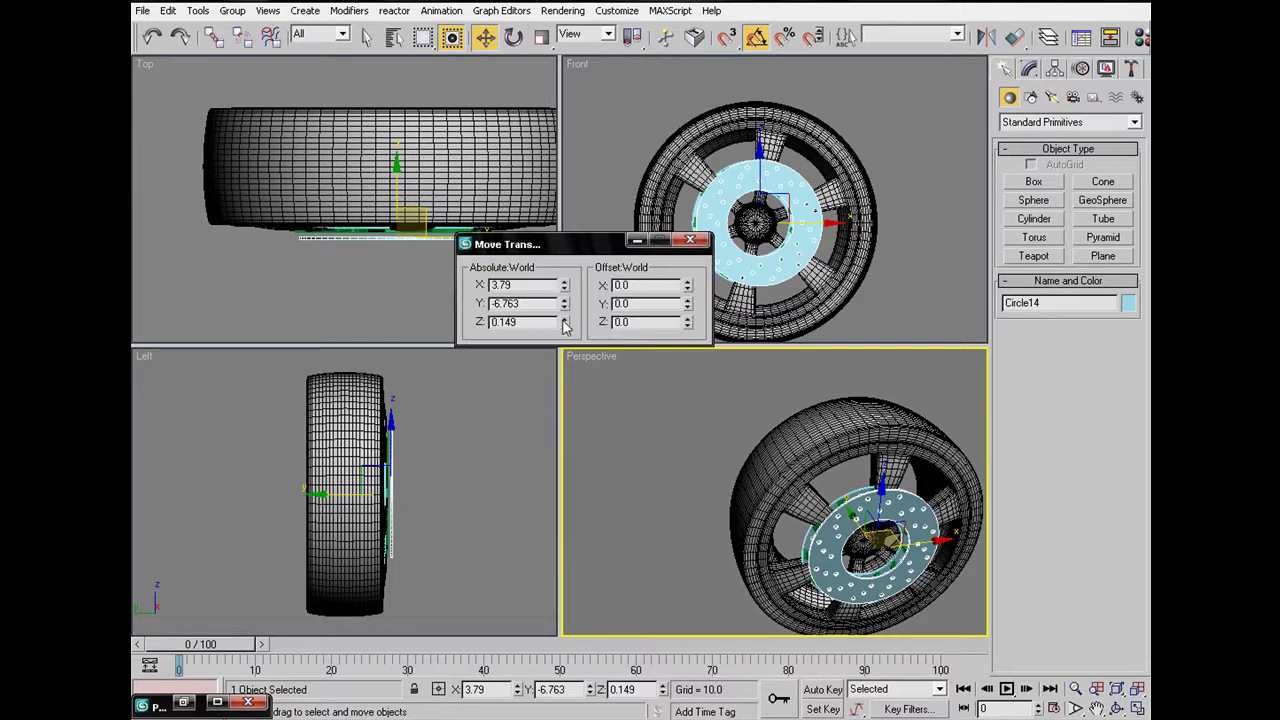
{"action": "right_click", "coordinate": [566, 287]}
{"action": "right_click", "coordinate": [565, 323]}
{"action": "left_click", "coordinate": [690, 240]}
Step: Move this front disk along Y toward the fins, to about Y -5.03
{"action": "scroll", "coordinate": [818, 495], "scroll_direction": "up", "scroll_amount": 5}
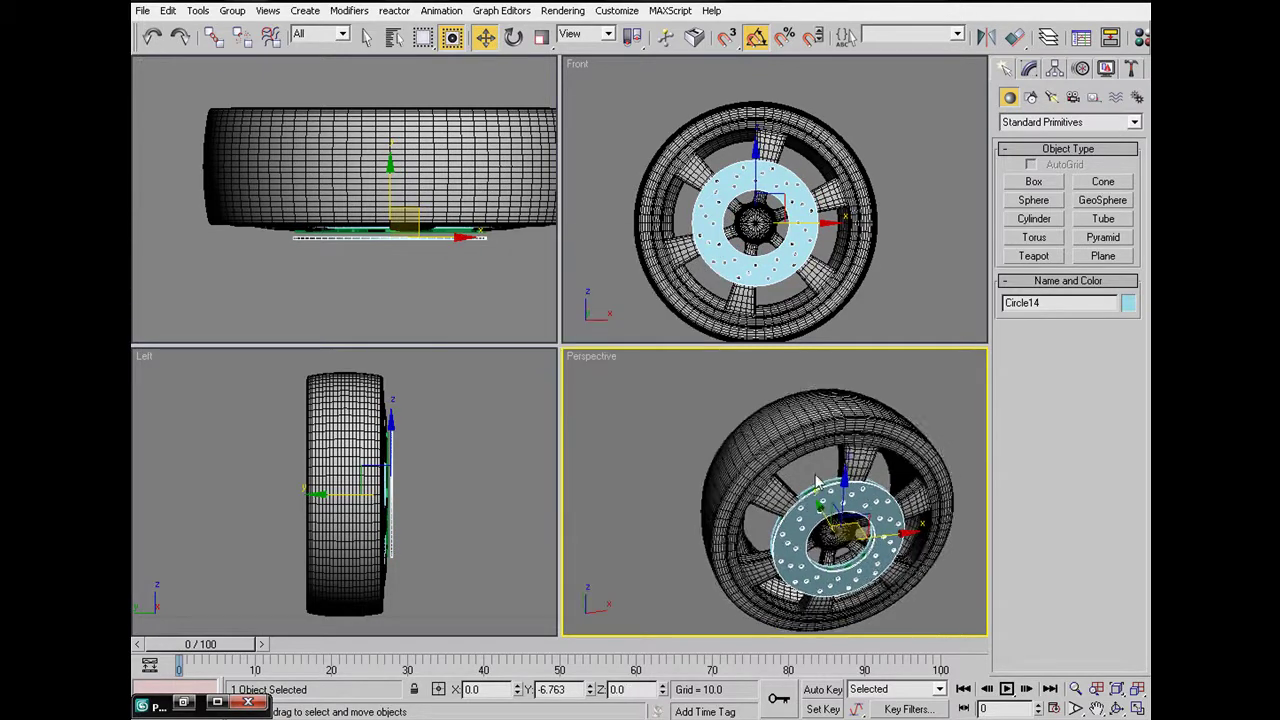
{"action": "middle_click_drag", "start_coordinate": [800, 514], "coordinate": [853, 537], "text": "alt"}
{"action": "scroll", "coordinate": [769, 500], "scroll_direction": "up", "scroll_amount": 5}
{"action": "left_click_drag", "start_coordinate": [812, 476], "coordinate": [805, 470]}
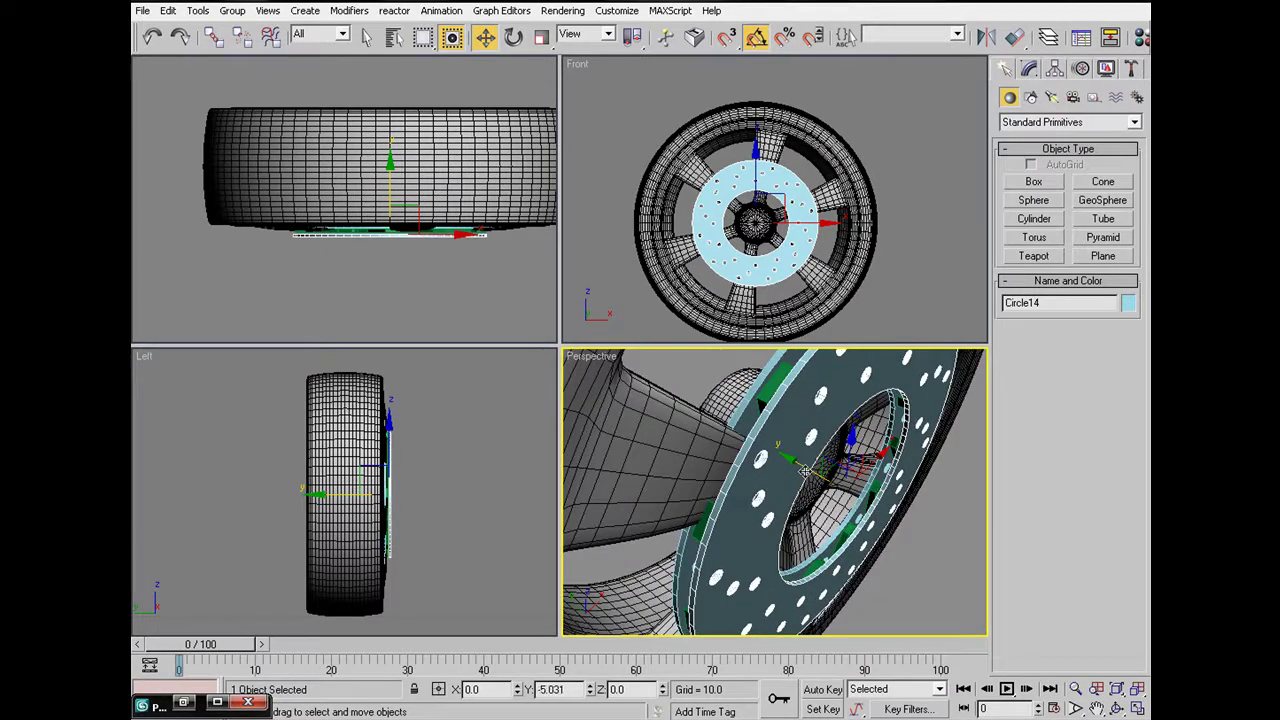
{"action": "left_click", "coordinate": [748, 371]}
{"action": "left_click", "coordinate": [771, 421]}
{"action": "left_click", "coordinate": [767, 394], "text": "ctrl"}
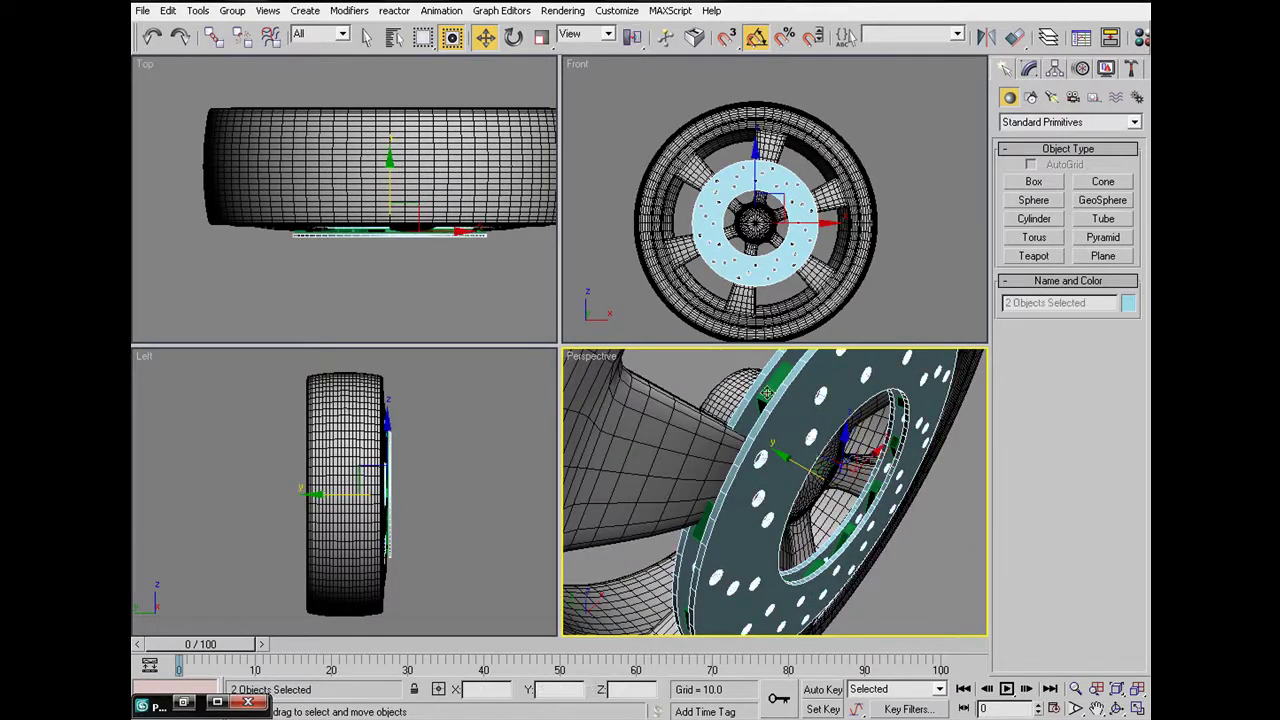
{"action": "left_click", "coordinate": [760, 386], "text": "ctrl"}
{"action": "left_click", "coordinate": [769, 387], "text": "ctrl"}
{"action": "left_click", "coordinate": [772, 393], "text": "ctrl"}
{"action": "left_click", "coordinate": [772, 395], "text": "ctrl"}
{"action": "left_click", "coordinate": [772, 401], "text": "ctrl"}
{"action": "left_click", "coordinate": [770, 398], "text": "ctrl"}
{"action": "middle_click_drag", "start_coordinate": [780, 399], "coordinate": [716, 506], "text": "alt"}
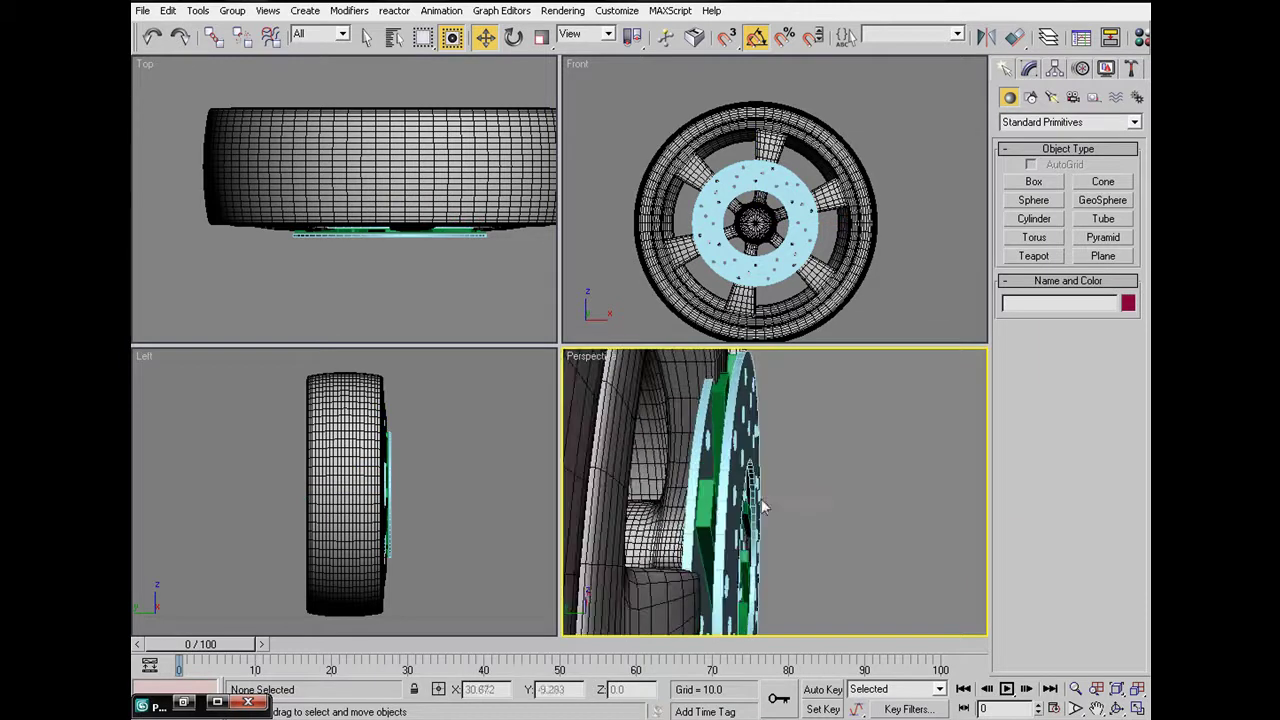
Step: Nudge the front disk closer to the fins along Y and select both disks together with the fins
{"action": "left_click", "coordinate": [763, 538]}
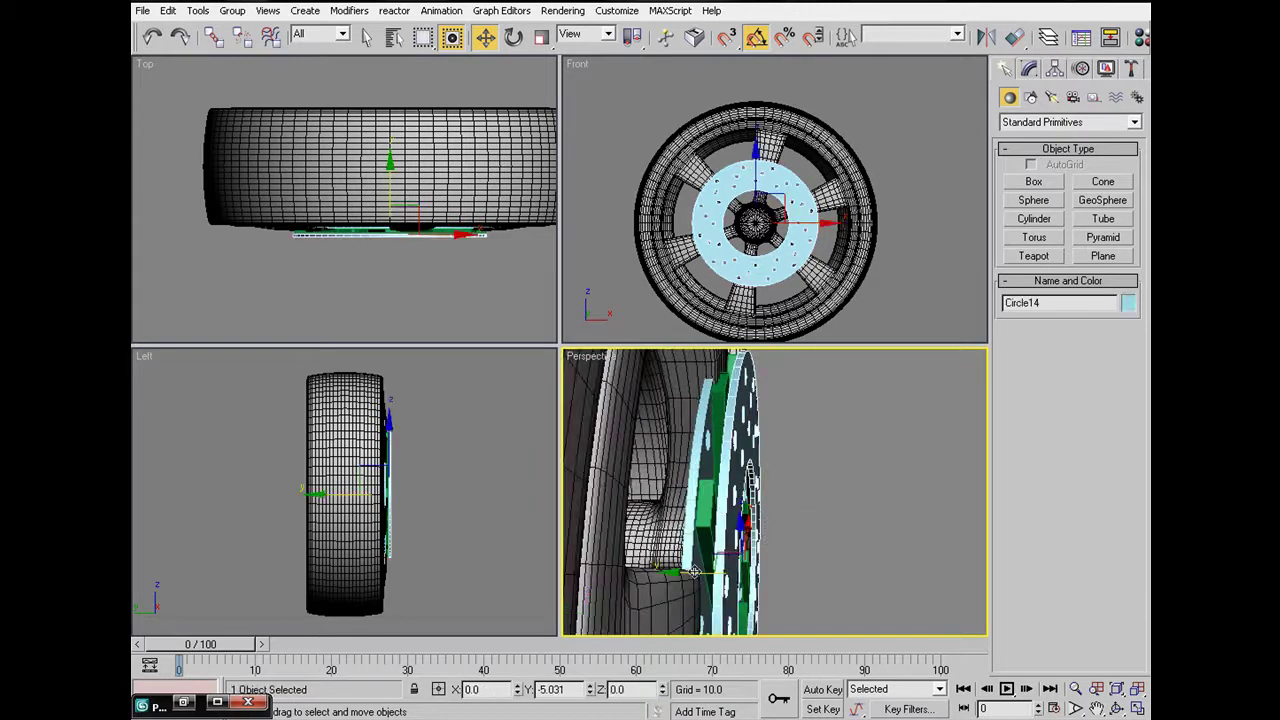
{"action": "left_click_drag", "start_coordinate": [694, 572], "coordinate": [692, 572]}
{"action": "left_click", "coordinate": [709, 512]}
{"action": "left_click", "coordinate": [706, 518], "text": "ctrl"}
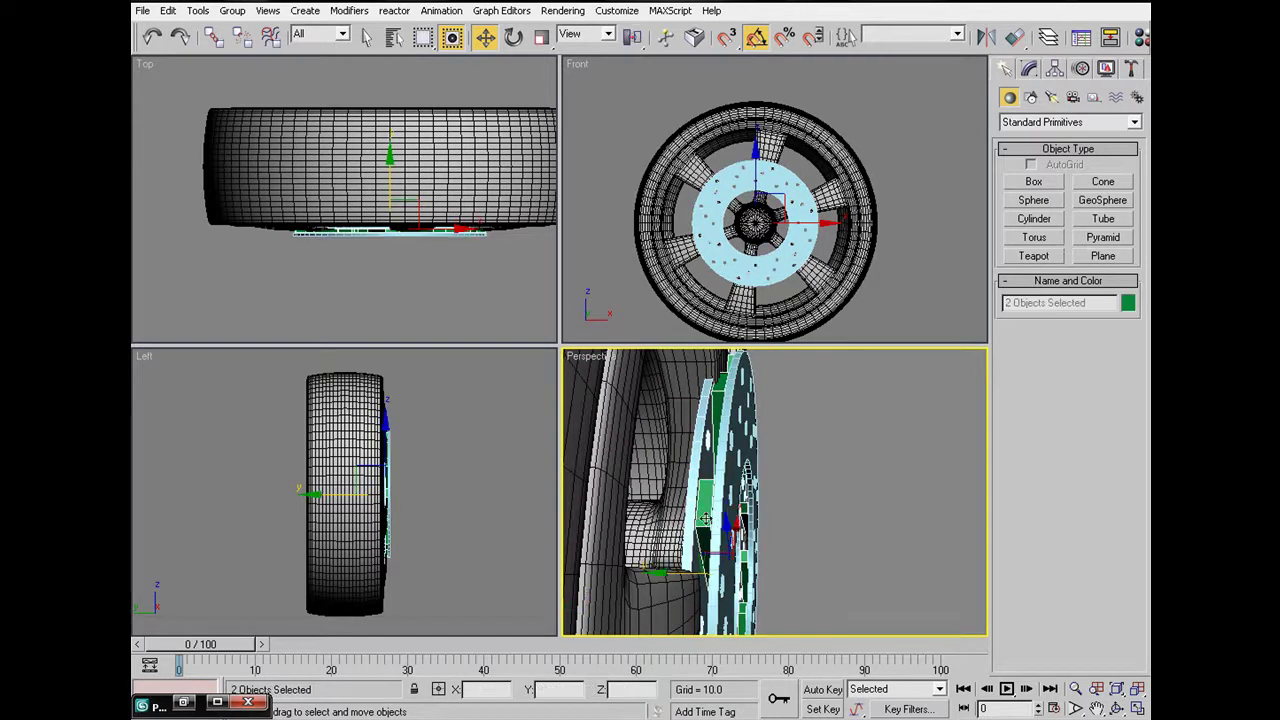
{"action": "left_click", "coordinate": [729, 516], "text": "ctrl"}
{"action": "left_click", "coordinate": [738, 530], "text": "ctrl"}
{"action": "left_click", "coordinate": [704, 518], "text": "ctrl"}
{"action": "left_click", "coordinate": [704, 513], "text": "ctrl"}
{"action": "left_click", "coordinate": [696, 517], "text": "ctrl"}
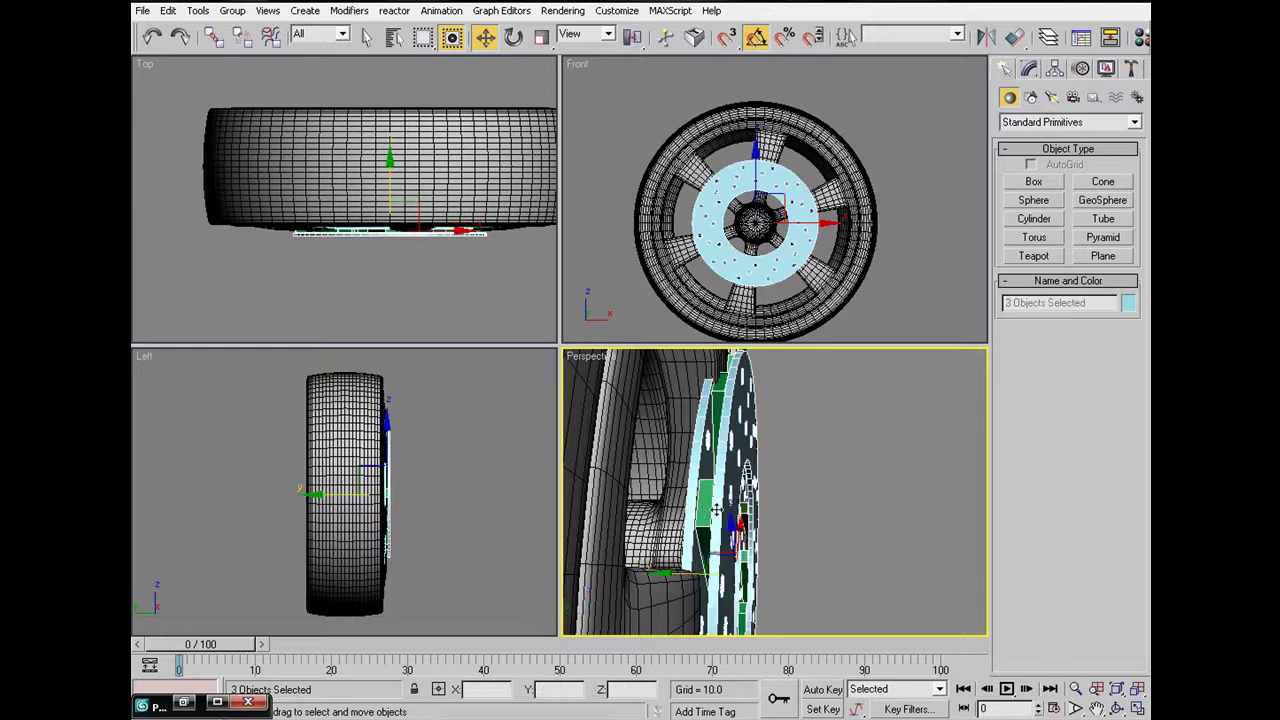
Step: Move the selected disks and fins along Y into the wheel so that they sit behind the spokes
{"action": "left_click_drag", "start_coordinate": [733, 520], "coordinate": [577, 556]}
{"action": "scroll", "coordinate": [881, 504], "scroll_direction": "down", "scroll_amount": 1}
{"action": "middle_click_drag", "start_coordinate": [757, 531], "coordinate": [588, 482], "text": "alt"}
{"action": "scroll", "coordinate": [791, 426], "scroll_direction": "down", "scroll_amount": 5}
{"action": "middle_click_drag", "start_coordinate": [706, 512], "coordinate": [600, 520], "text": "alt"}
{"action": "scroll", "coordinate": [800, 530], "scroll_direction": "up", "scroll_amount": 4}
{"action": "middle_click_drag", "start_coordinate": [808, 537], "coordinate": [798, 447]}
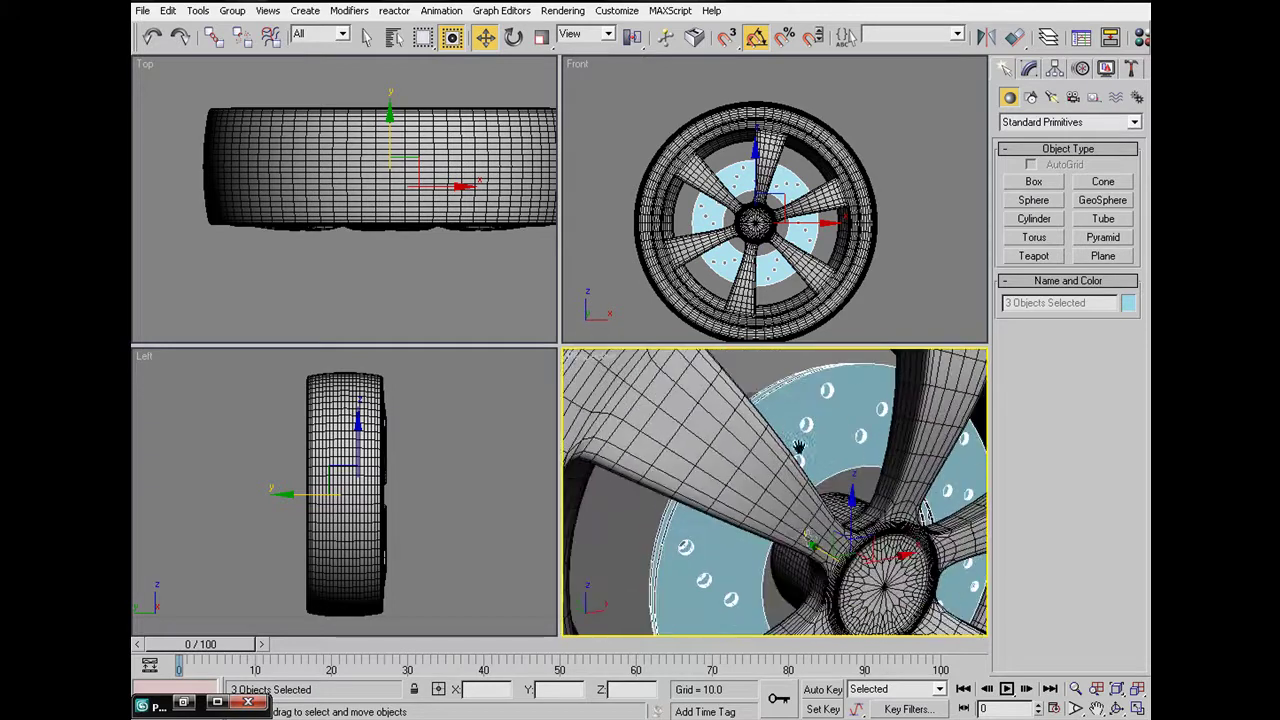
{"action": "left_click_drag", "start_coordinate": [814, 548], "coordinate": [760, 510]}
{"action": "middle_click_drag", "start_coordinate": [760, 510], "coordinate": [803, 486], "text": "alt"}
{"action": "scroll", "coordinate": [801, 532], "scroll_direction": "down", "scroll_amount": 4}
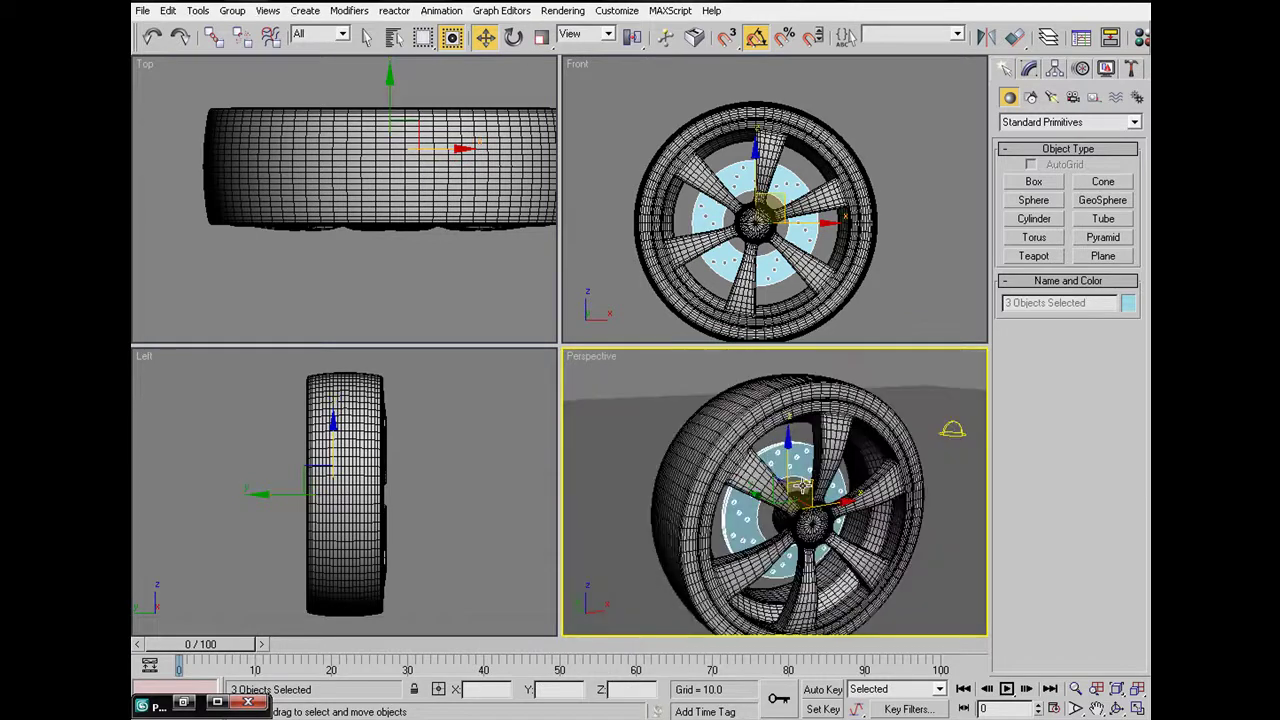
Step: Assign the 13 - Default material to the brake disks and fins and clear the selection
{"action": "key", "text": "m"}
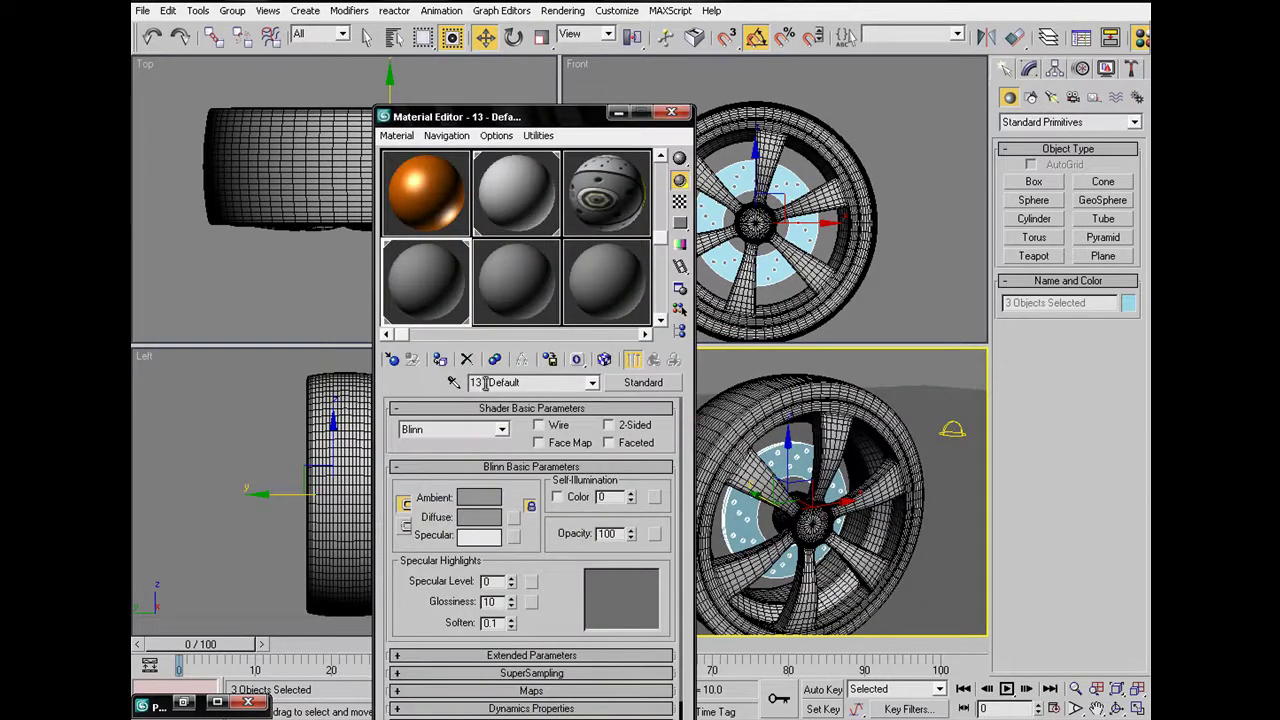
{"action": "left_click", "coordinate": [440, 360]}
{"action": "left_click", "coordinate": [672, 113]}
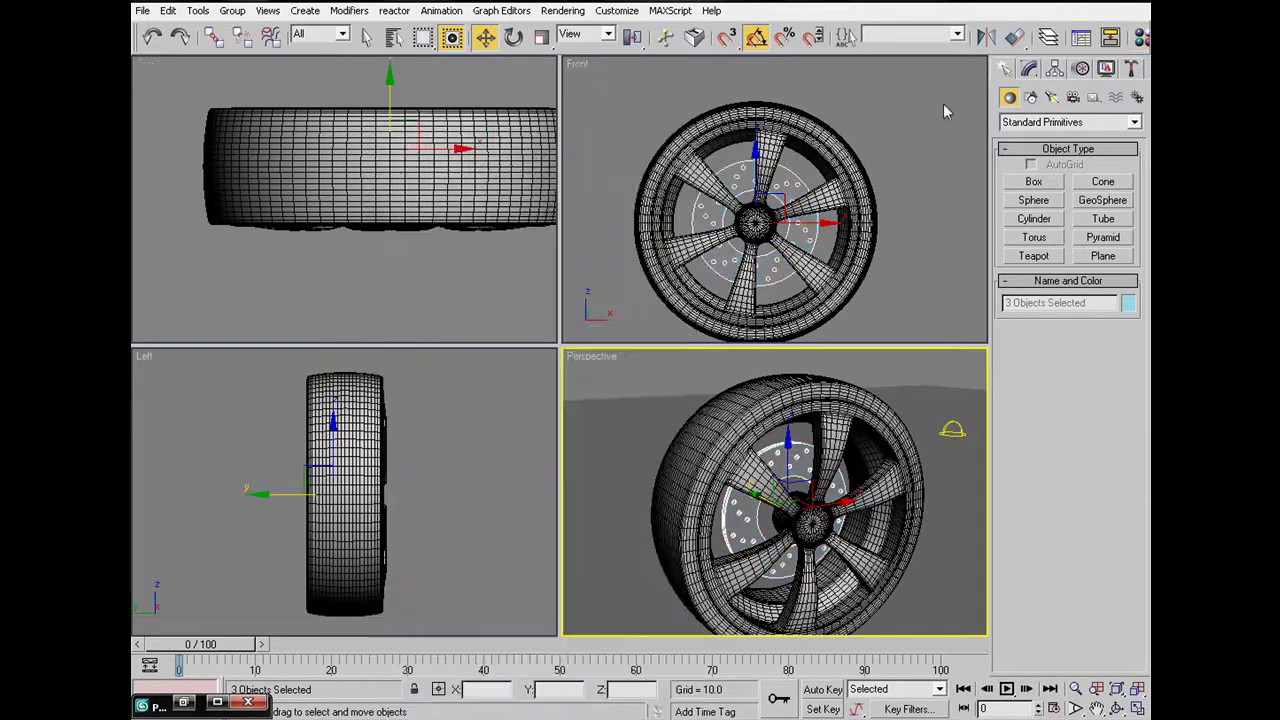
{"action": "left_click", "coordinate": [878, 362]}
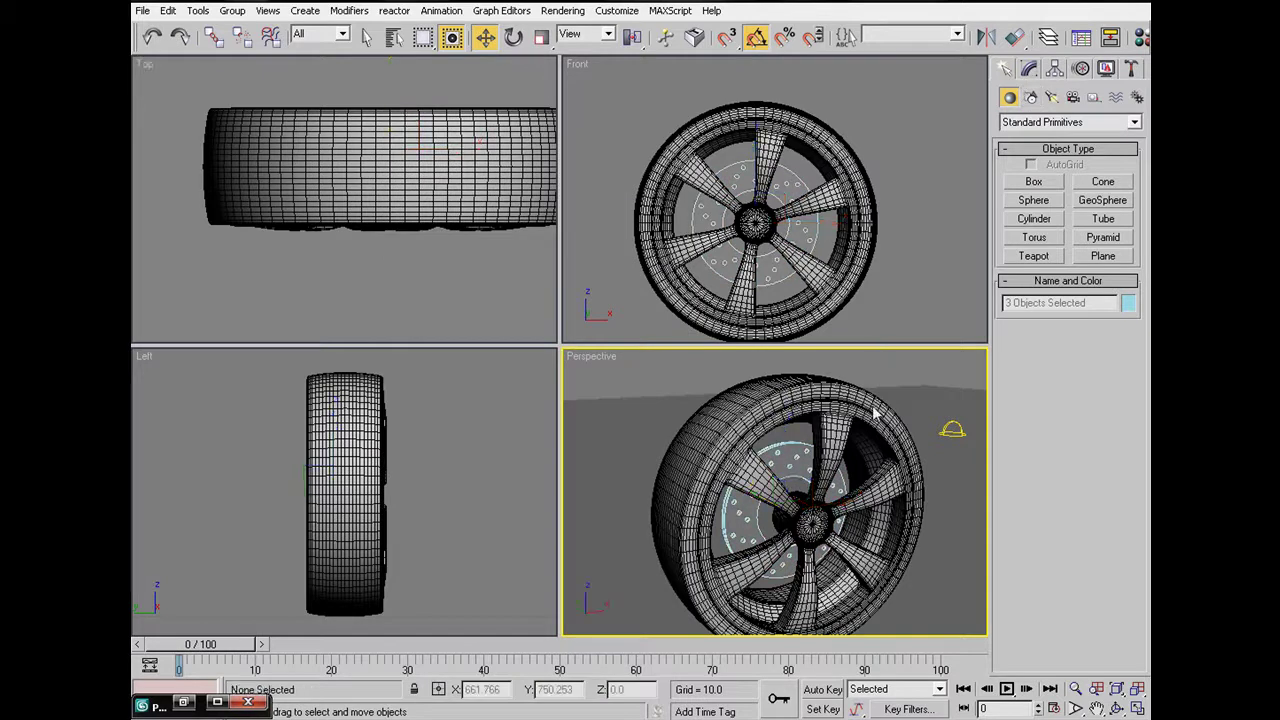
Step: Set the object color of the brake disks and fins to black
{"action": "left_click", "coordinate": [797, 466]}
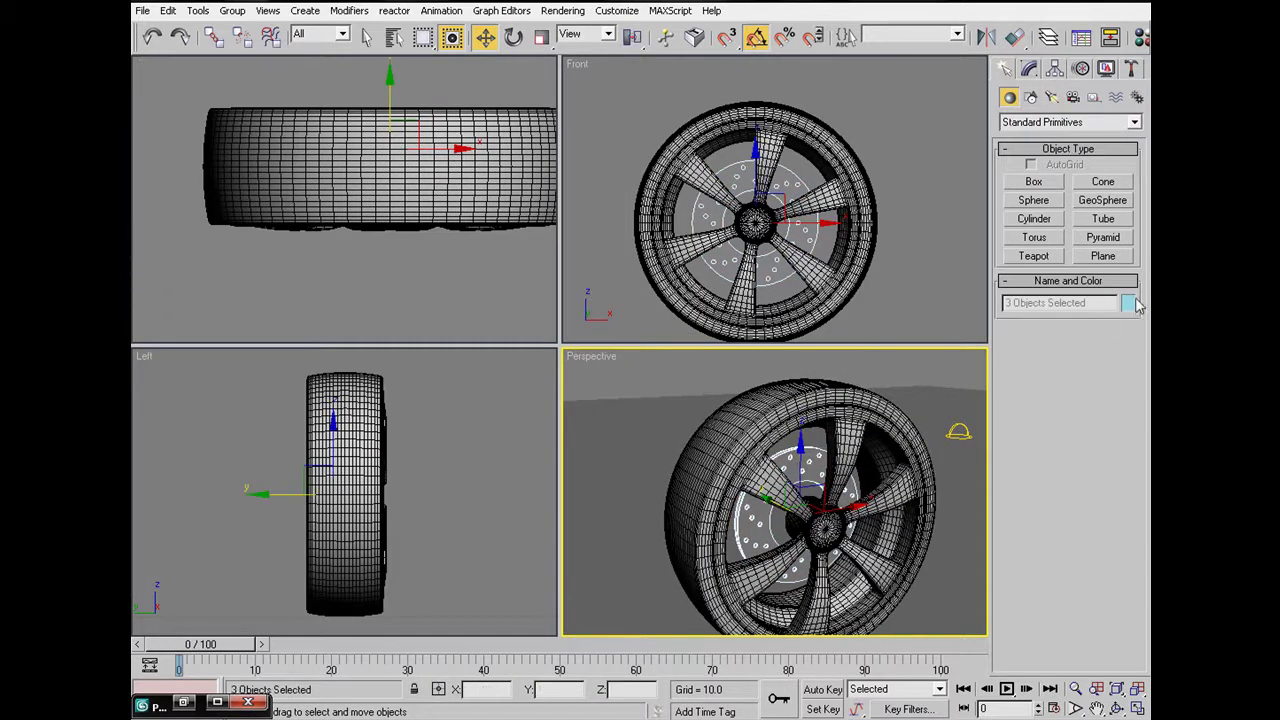
{"action": "left_click", "coordinate": [1129, 304]}
{"action": "left_click", "coordinate": [780, 400]}
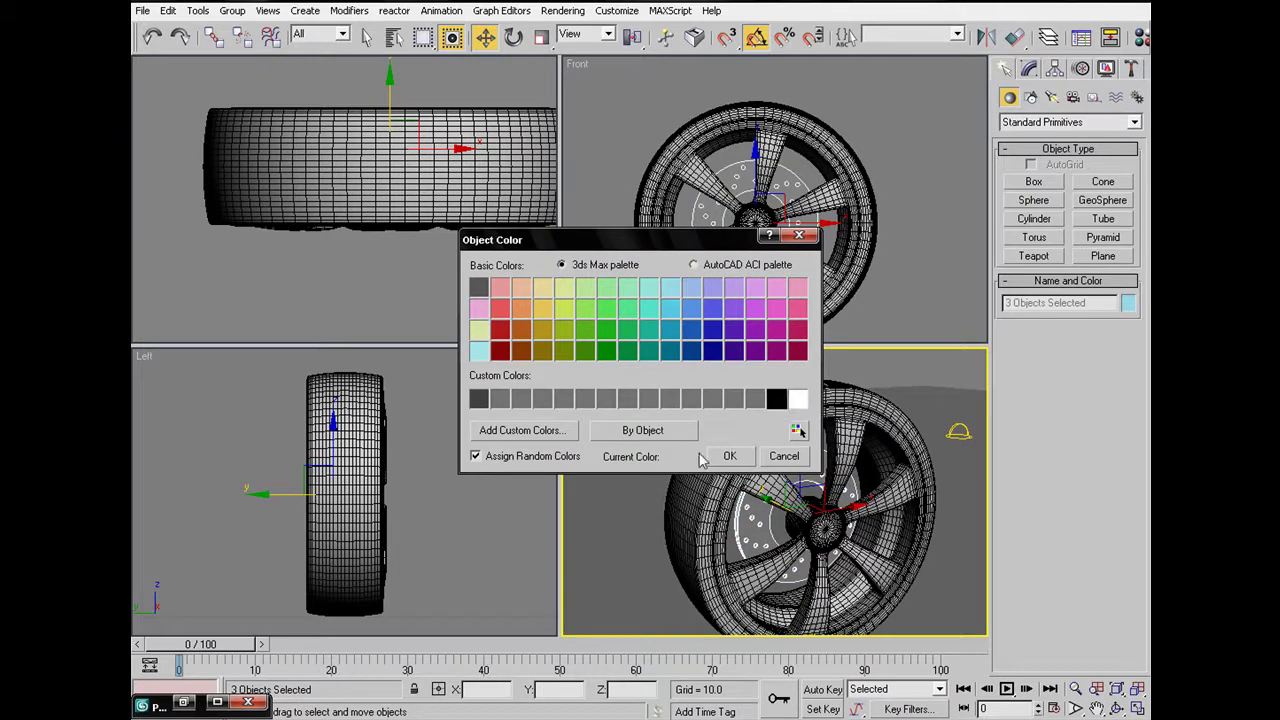
{"action": "left_click", "coordinate": [730, 456]}
Step: Hide the tire and the wheel objects so that only the brake disks and fins remain displayed
{"action": "left_click", "coordinate": [858, 388]}
{"action": "left_click", "coordinate": [864, 383]}
{"action": "middle_click_drag", "start_coordinate": [854, 388], "coordinate": [794, 403], "text": "alt"}
{"action": "left_click", "coordinate": [791, 402]}
{"action": "right_click", "coordinate": [791, 402]}
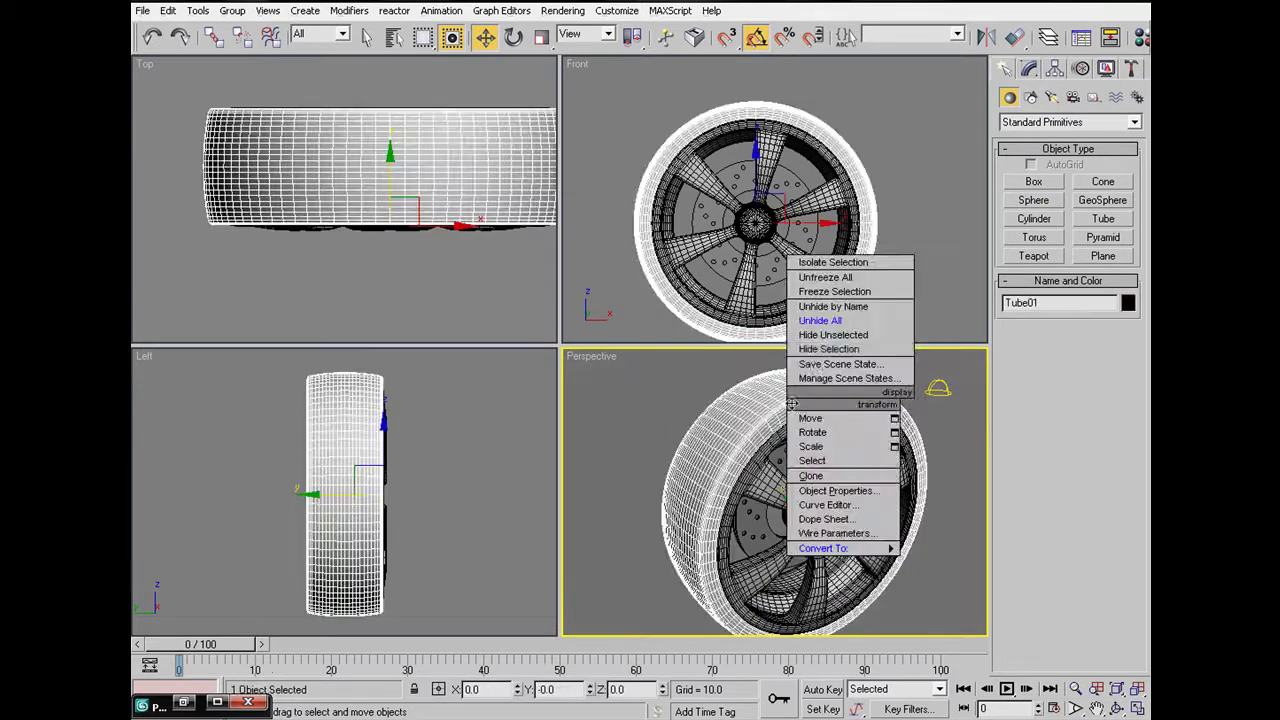
{"action": "right_click", "coordinate": [795, 410]}
{"action": "left_click", "coordinate": [834, 358]}
{"action": "left_click", "coordinate": [791, 412]}
{"action": "right_click", "coordinate": [791, 412]}
{"action": "left_click", "coordinate": [829, 374]}
{"action": "scroll", "coordinate": [800, 497], "scroll_direction": "up", "scroll_amount": 5}
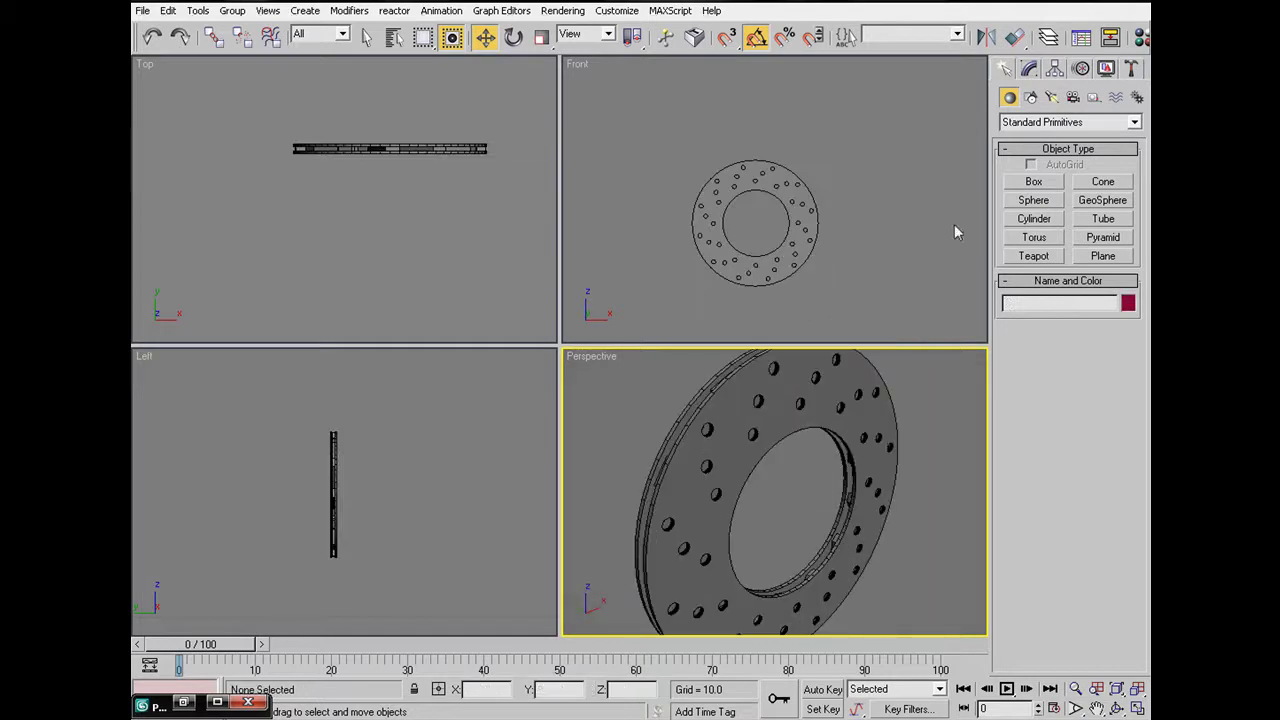
Step: Draw a cylinder over the disk's central hole in the Front view, about 31.2 in radius and 10.3 high, with 1 height segment
{"action": "left_click", "coordinate": [1105, 219]}
{"action": "left_click", "coordinate": [1034, 219]}
{"action": "scroll", "coordinate": [817, 240], "scroll_direction": "up", "scroll_amount": 5}
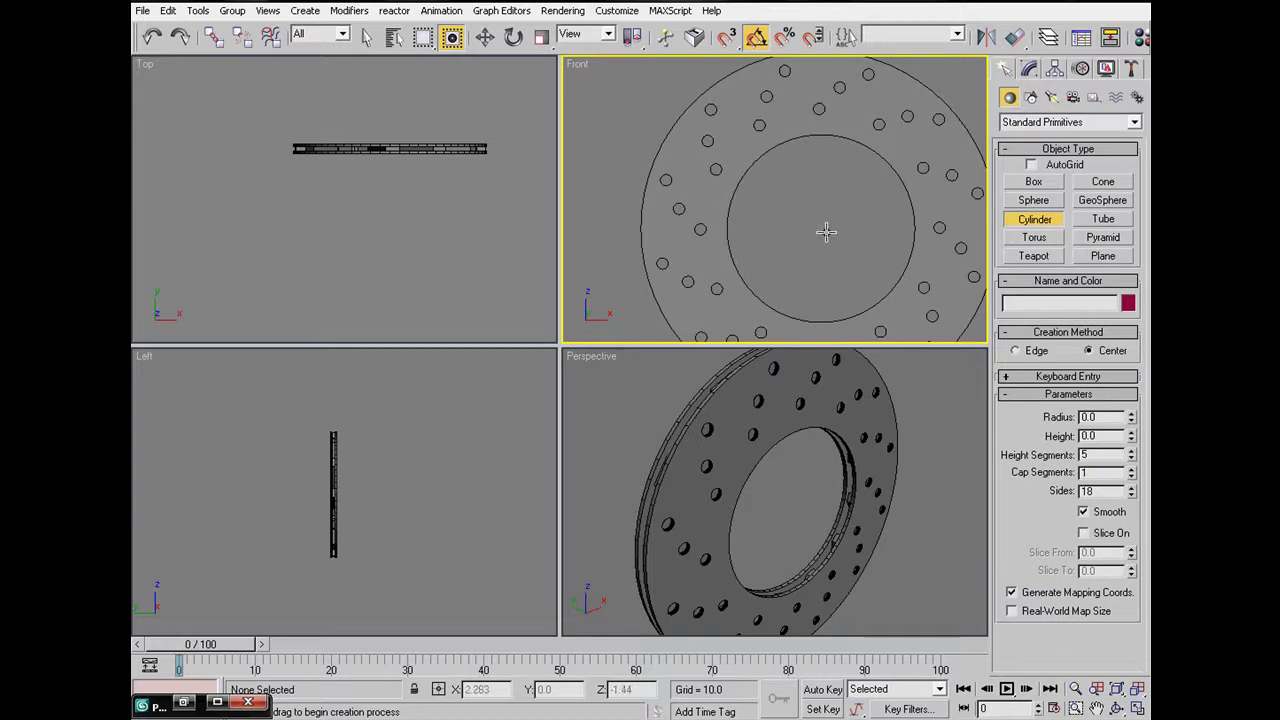
{"action": "left_click", "coordinate": [815, 230]}
{"action": "left_click_drag", "start_coordinate": [814, 230], "coordinate": [882, 295]}
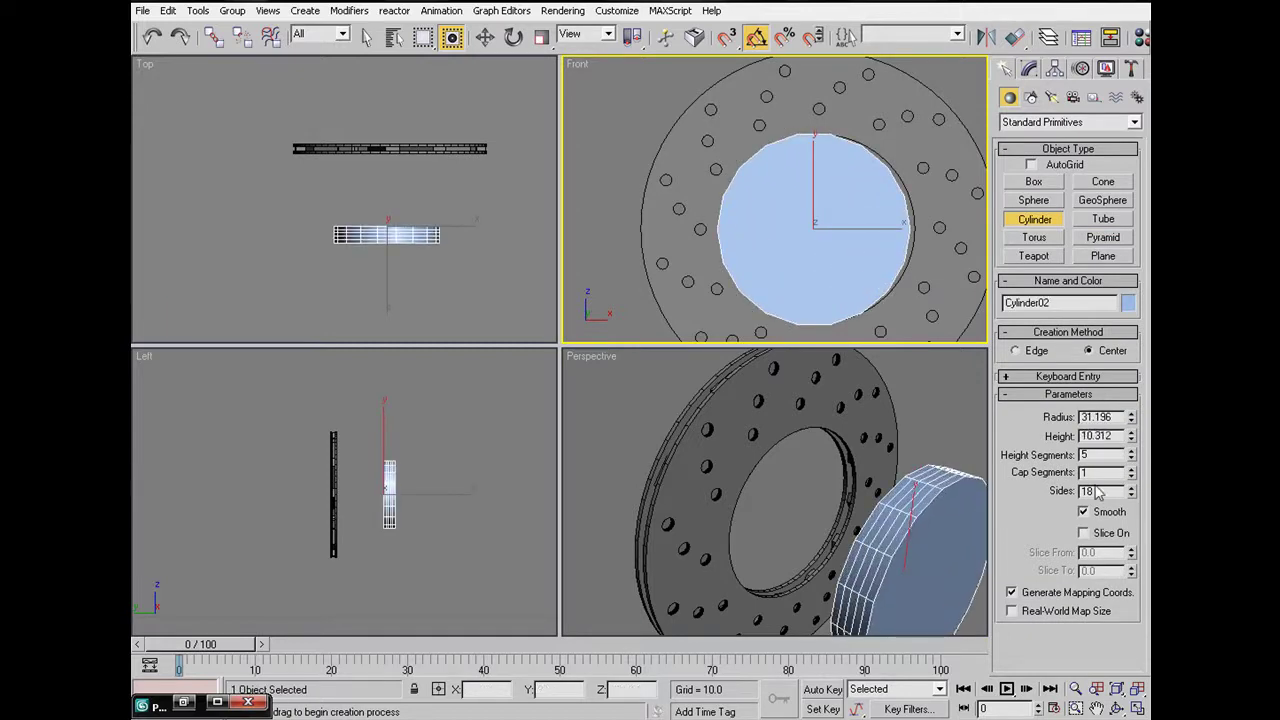
{"action": "right_click", "coordinate": [1133, 459]}
{"action": "middle_click_drag", "start_coordinate": [893, 498], "coordinate": [868, 477]}
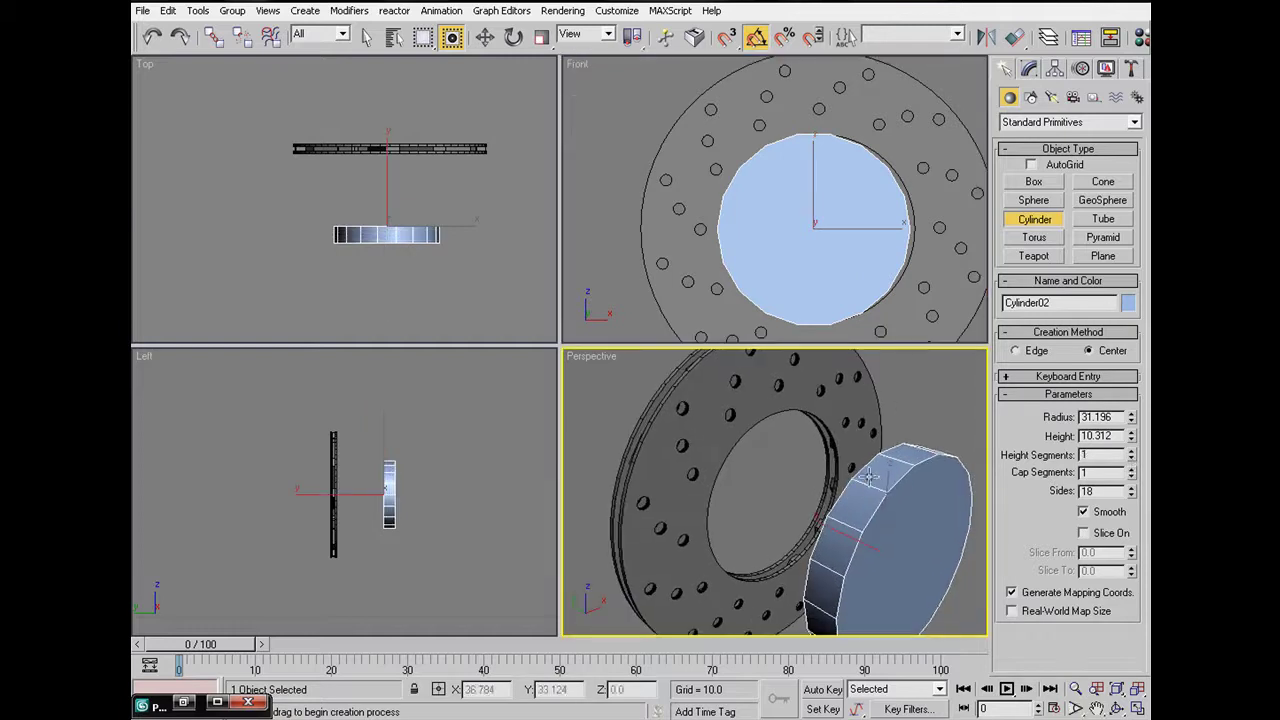
Step: Centre the cylinder on the disk by setting its absolute X and Z positions to 0
{"action": "key", "text": "w"}
{"action": "key", "text": "F12"}
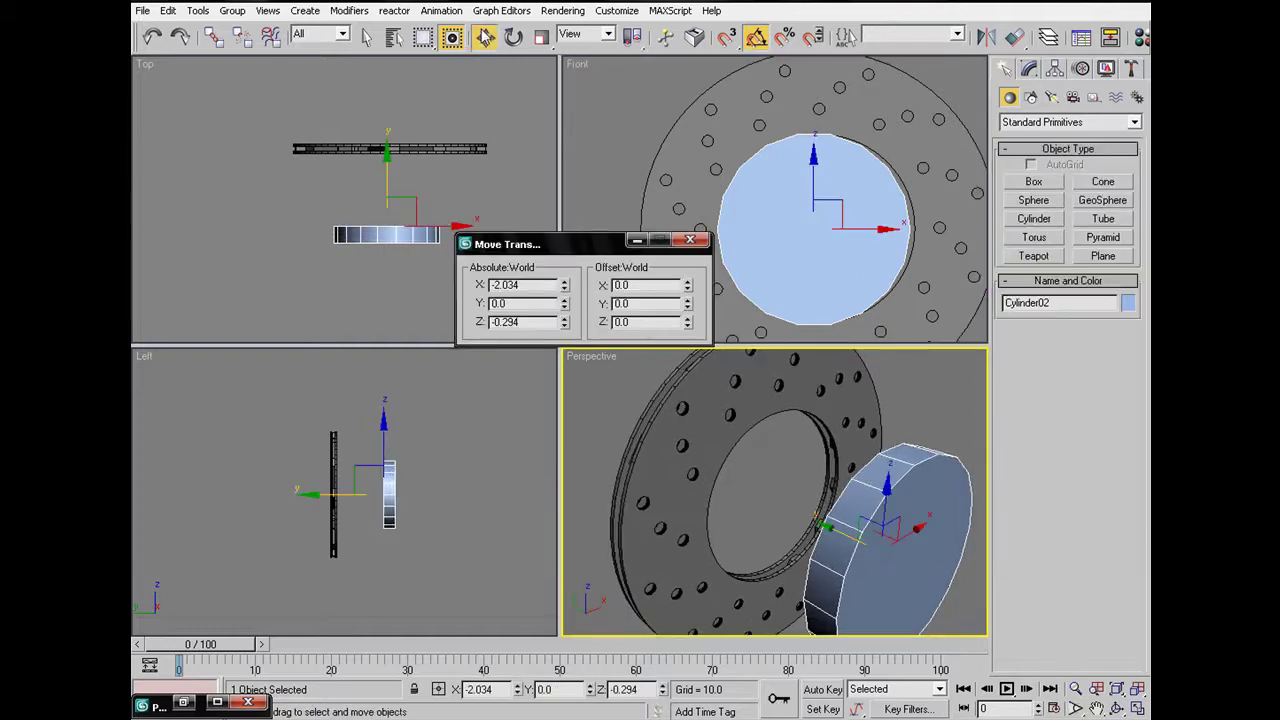
{"action": "right_click", "coordinate": [564, 285]}
{"action": "right_click", "coordinate": [564, 324]}
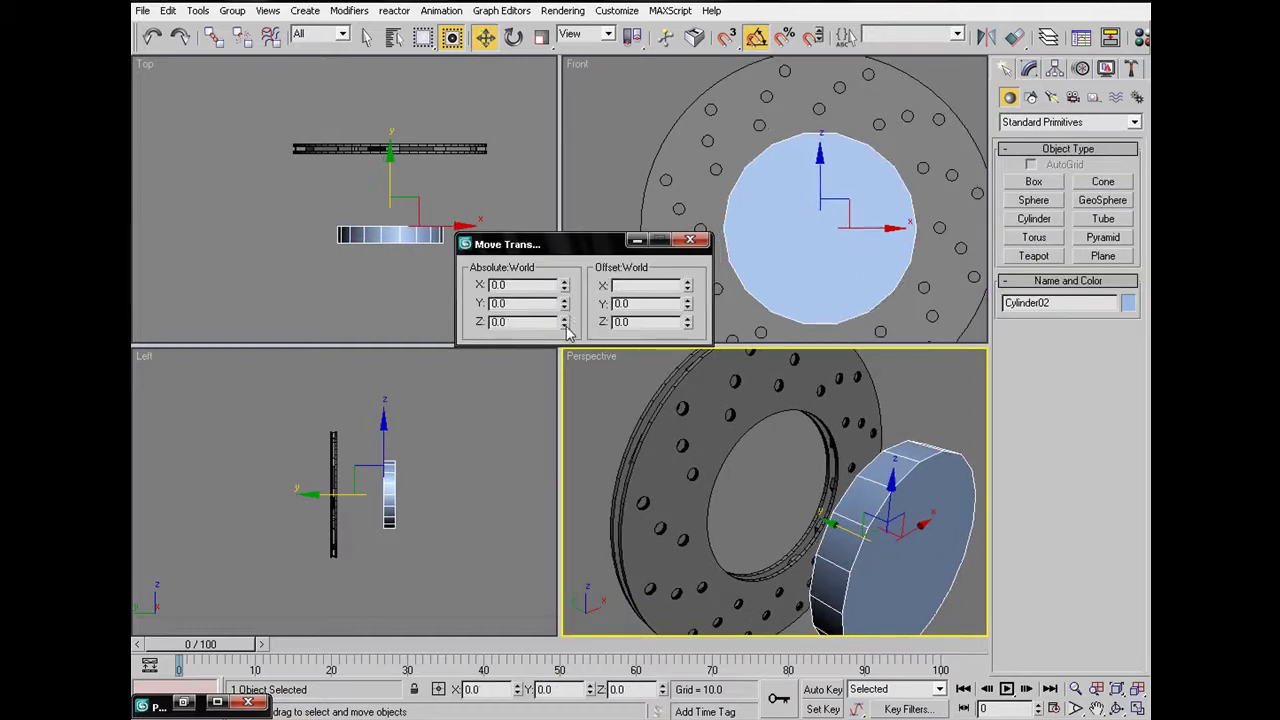
{"action": "left_click", "coordinate": [690, 240]}
Step: Set the cylinder's sides to 25 and convert it to an Editable Poly
{"action": "left_click", "coordinate": [1030, 68]}
{"action": "left_click", "coordinate": [1131, 390]}
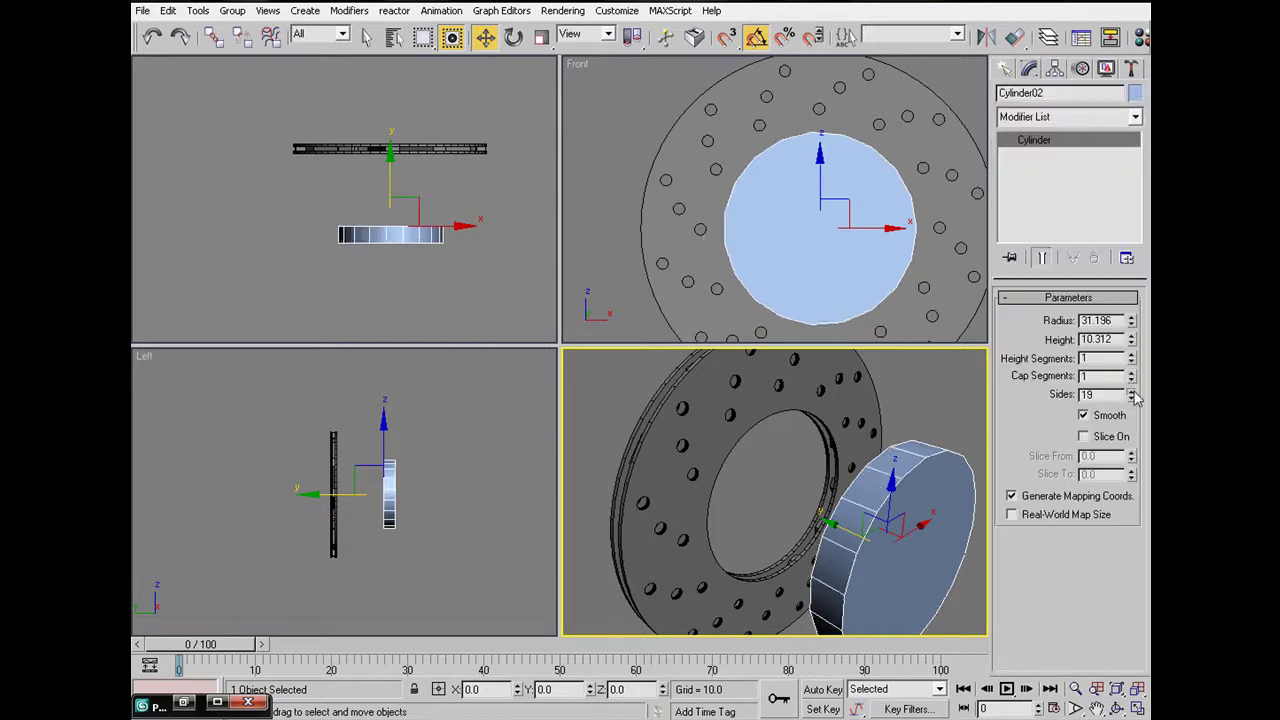
{"action": "left_click", "coordinate": [1131, 398]}
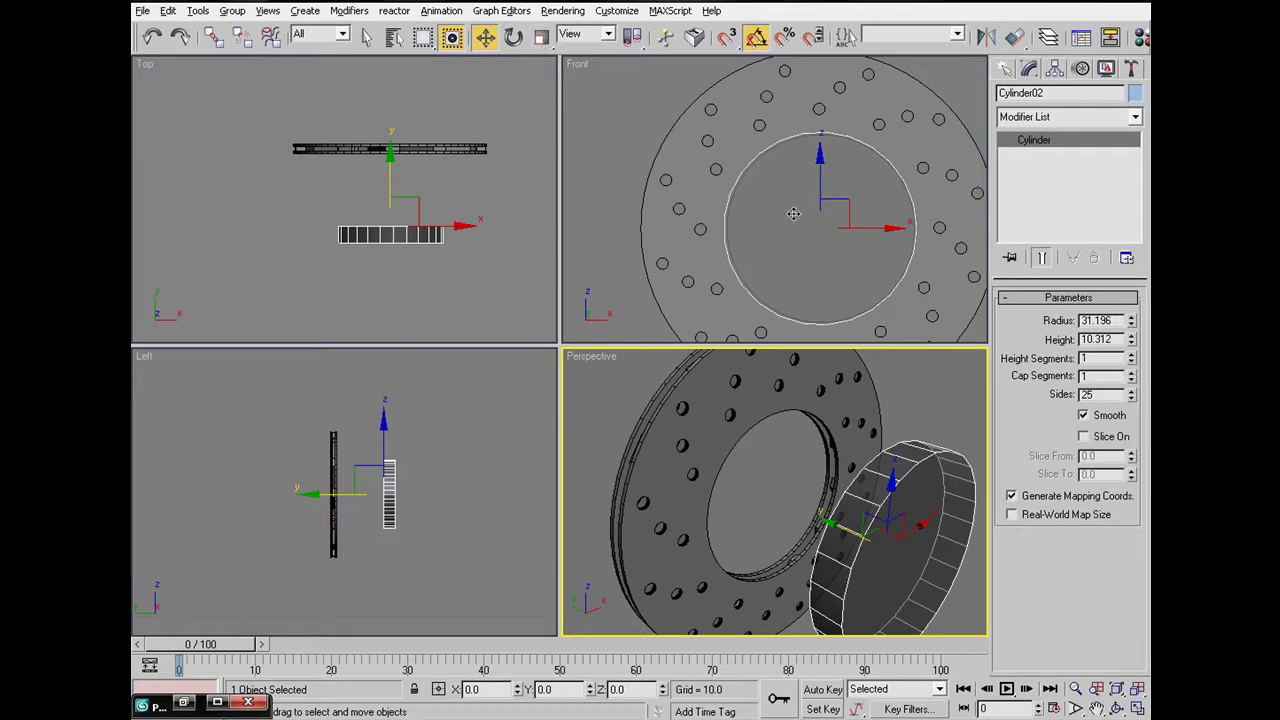
{"action": "right_click", "coordinate": [918, 547]}
{"action": "mouse_move", "coordinate": [945, 681]}
{"action": "left_click", "coordinate": [894, 668]}
Step: Select the vertices of the cylinder's front rim and scale them slightly inward to taper the side
{"action": "left_click", "coordinate": [1044, 317]}
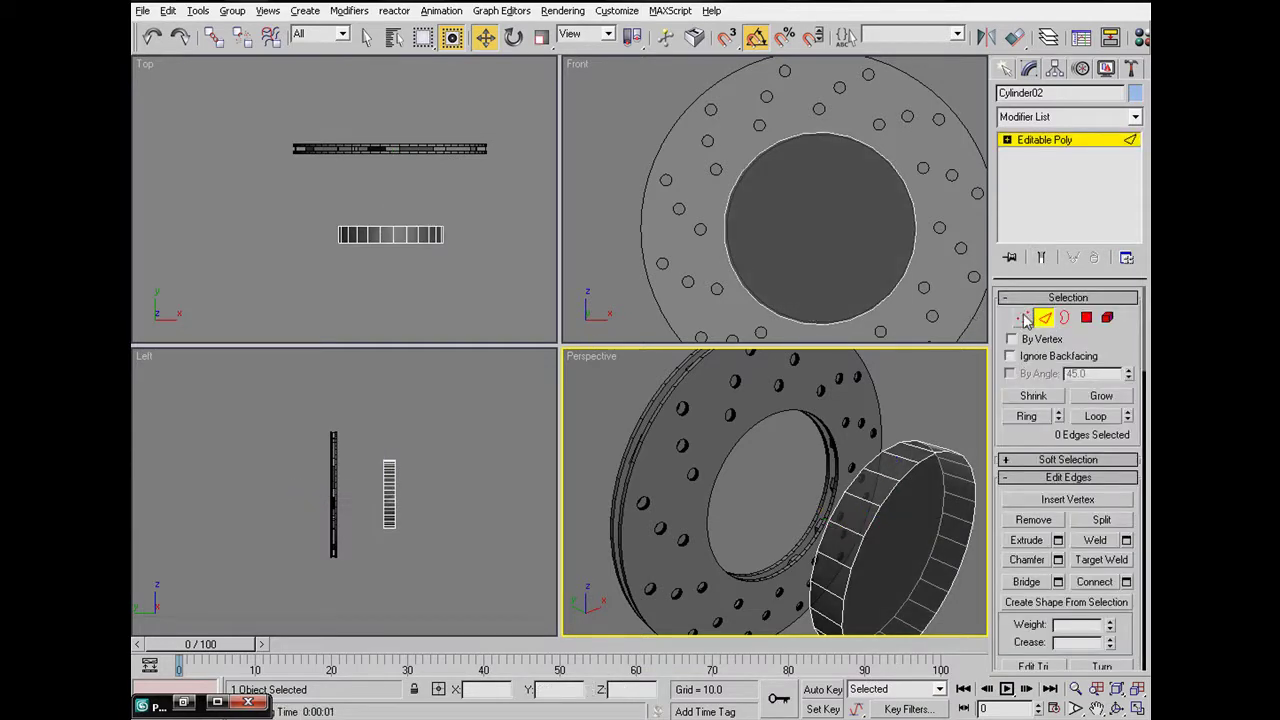
{"action": "left_click", "coordinate": [1022, 317]}
{"action": "left_click_drag", "start_coordinate": [462, 281], "coordinate": [294, 243]}
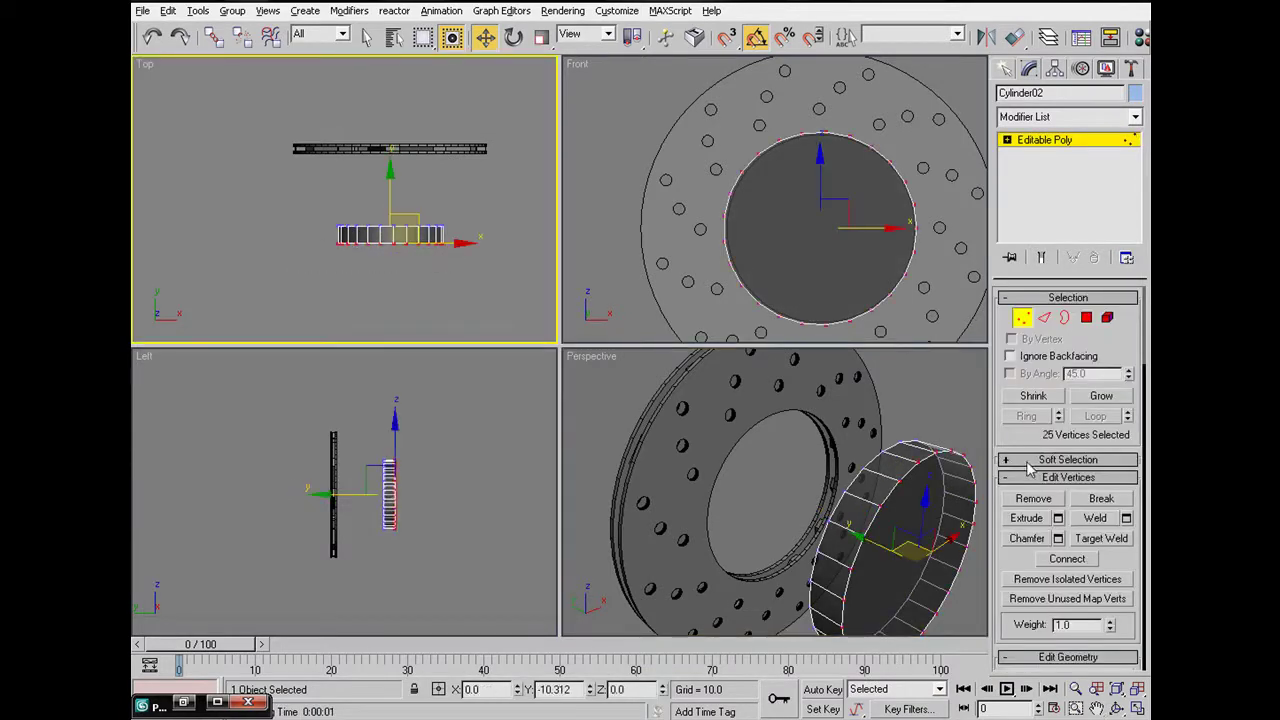
{"action": "left_click", "coordinate": [541, 37]}
{"action": "left_click_drag", "start_coordinate": [913, 549], "coordinate": [929, 566]}
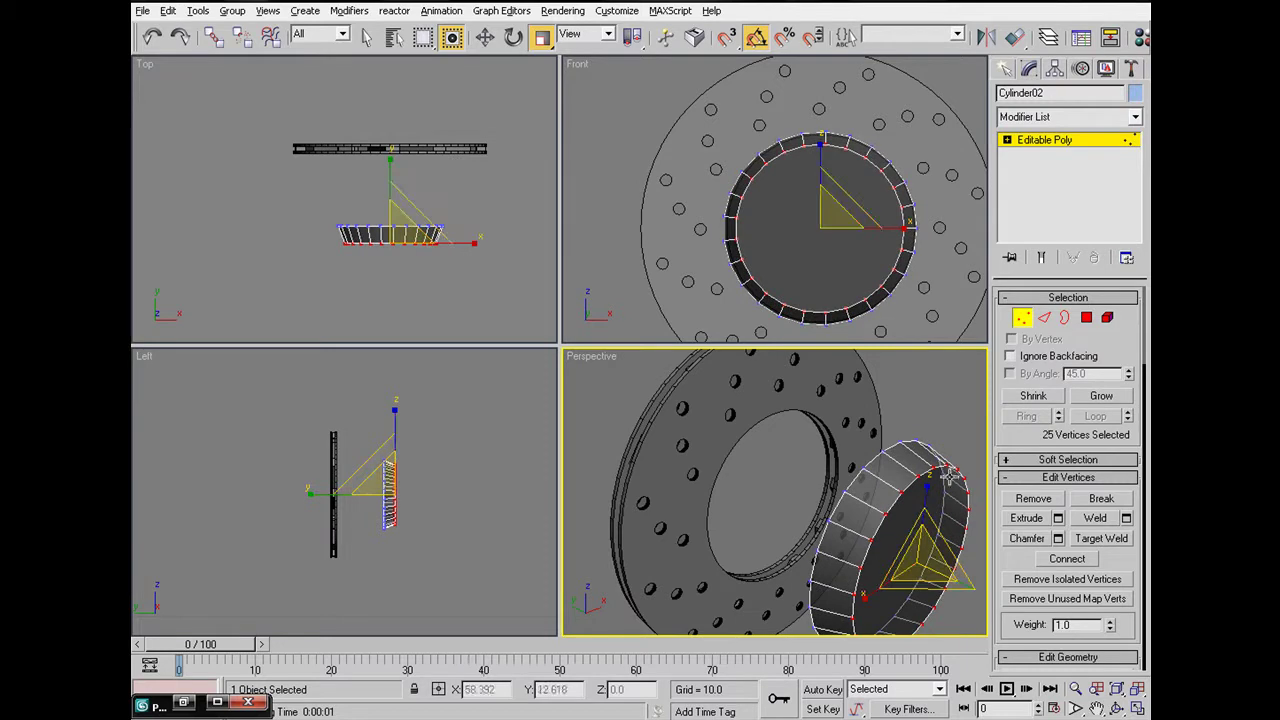
Step: Select the cylinder's front cap polygon and inset it by 3.25
{"action": "left_click", "coordinate": [1089, 319]}
{"action": "key", "text": "4"}
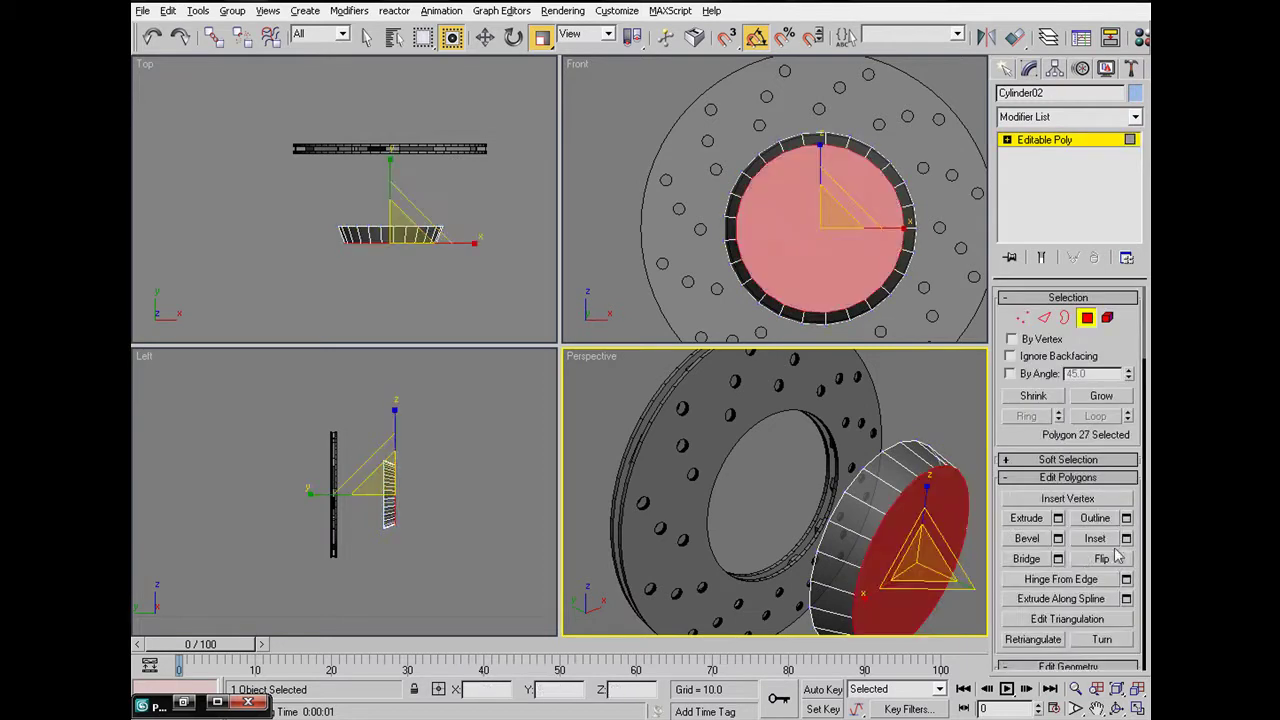
{"action": "left_click", "coordinate": [1126, 538]}
{"action": "left_click_drag", "start_coordinate": [692, 291], "coordinate": [695, 127]}
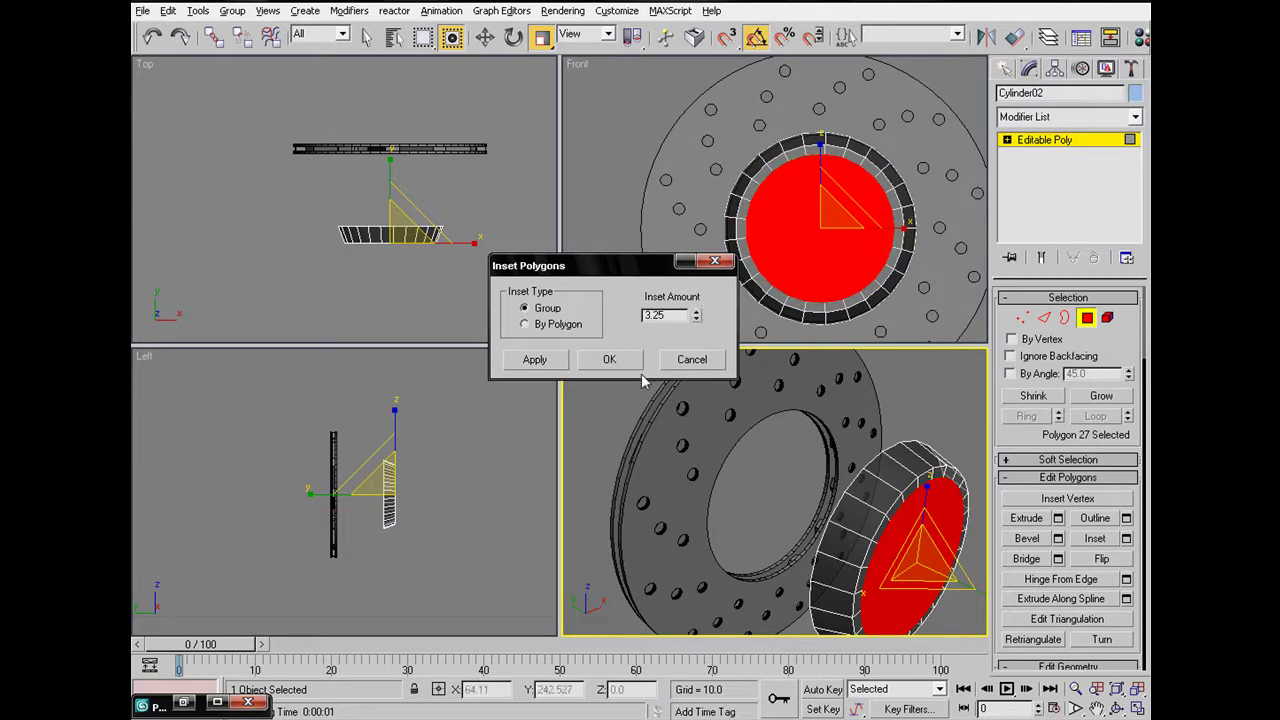
{"action": "left_click", "coordinate": [609, 359]}
Step: Open the extrusion settings for the inset front polygon
{"action": "left_click", "coordinate": [1058, 518]}
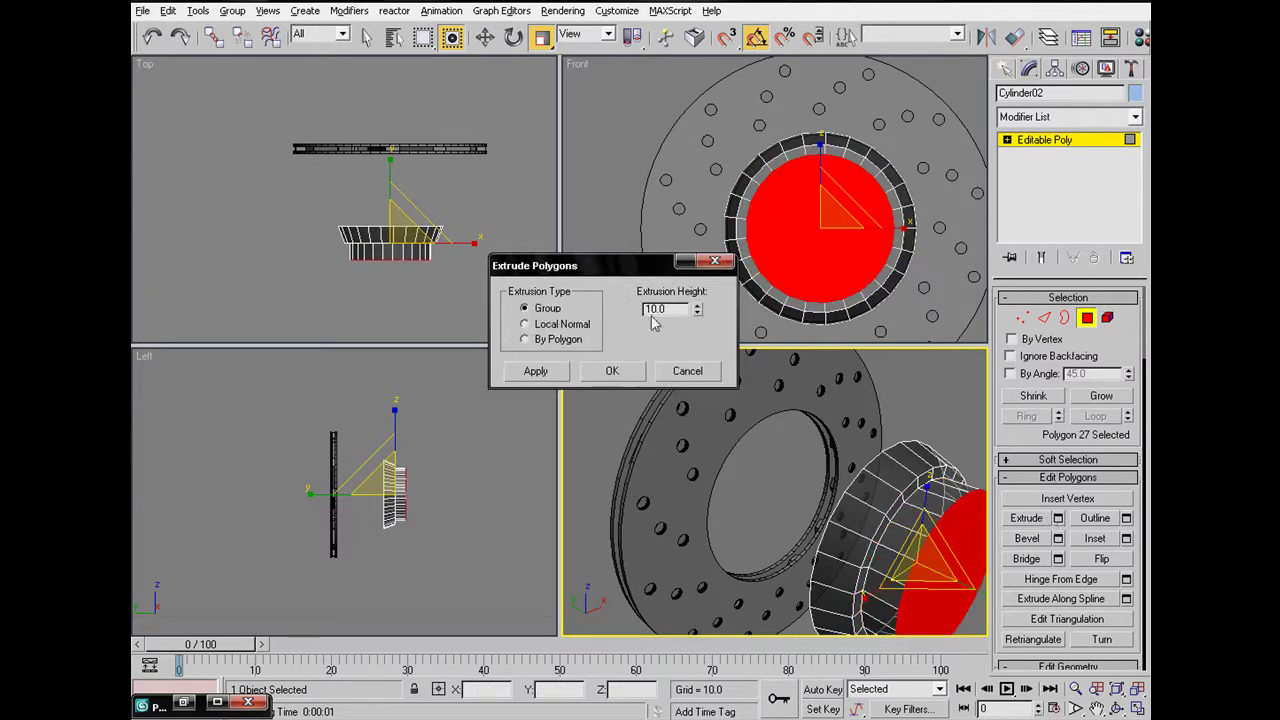